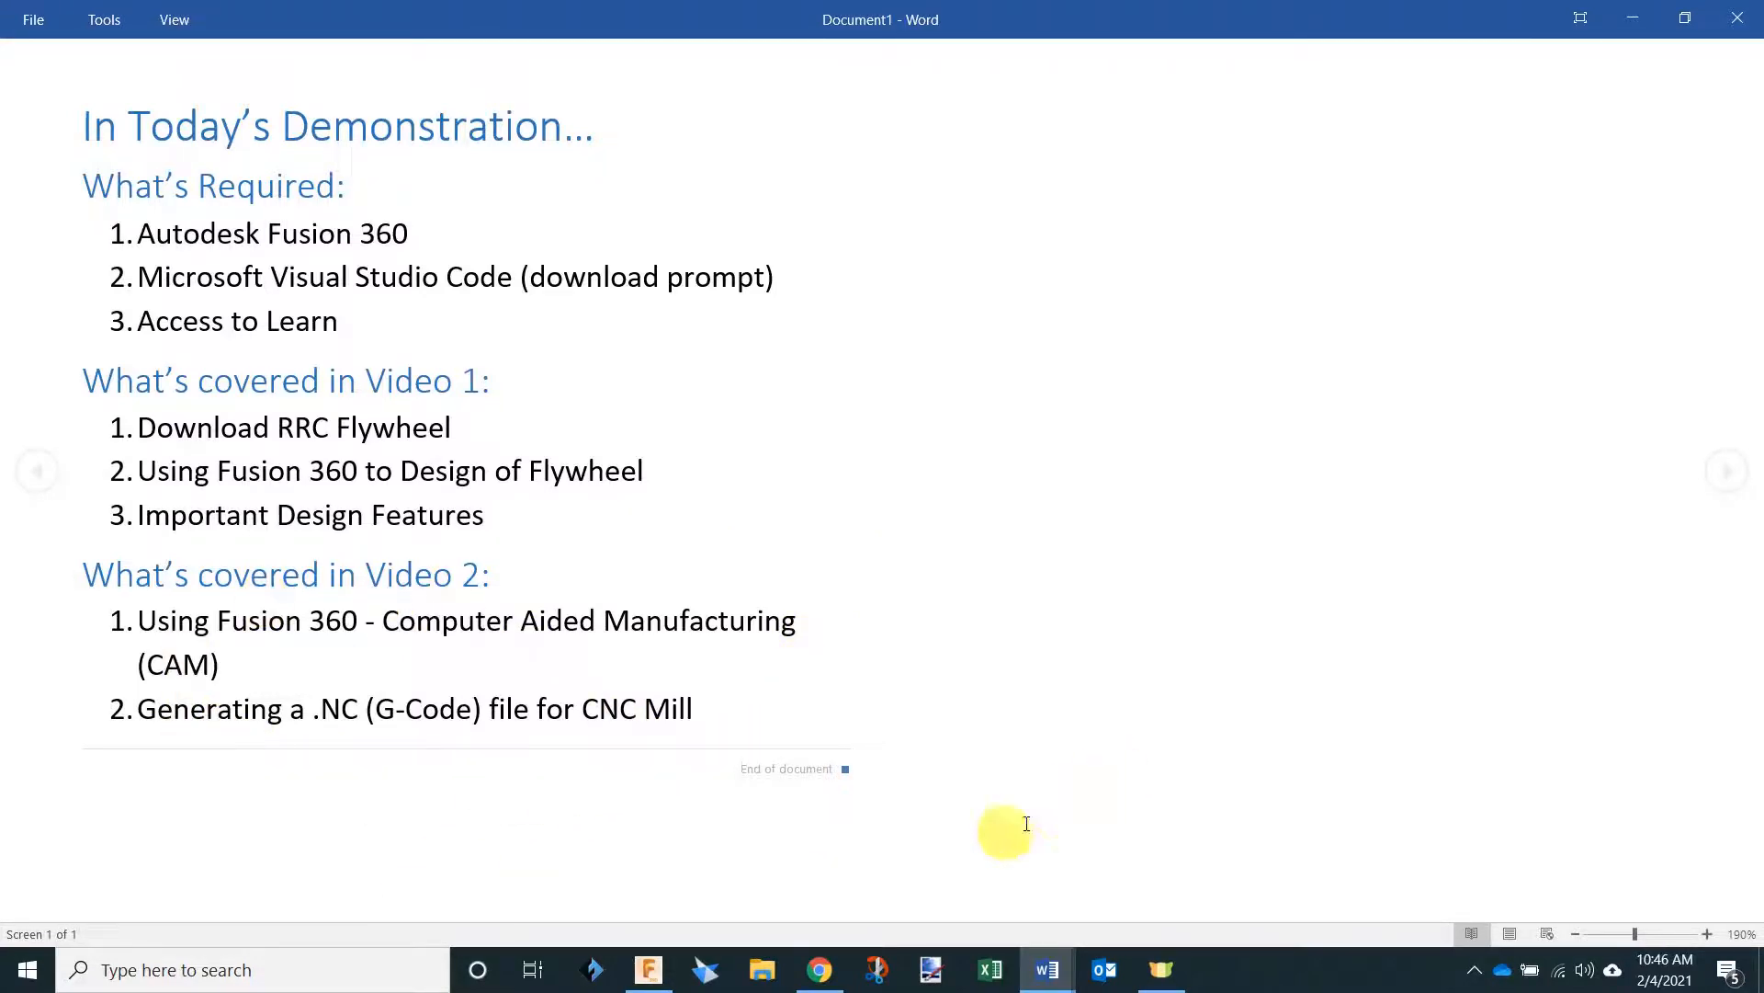
Switch to Fusion 360 and bring the RRC Flywheel model into the Manufacture workspace.
{"action": "left_click", "coordinate": [652, 968]}
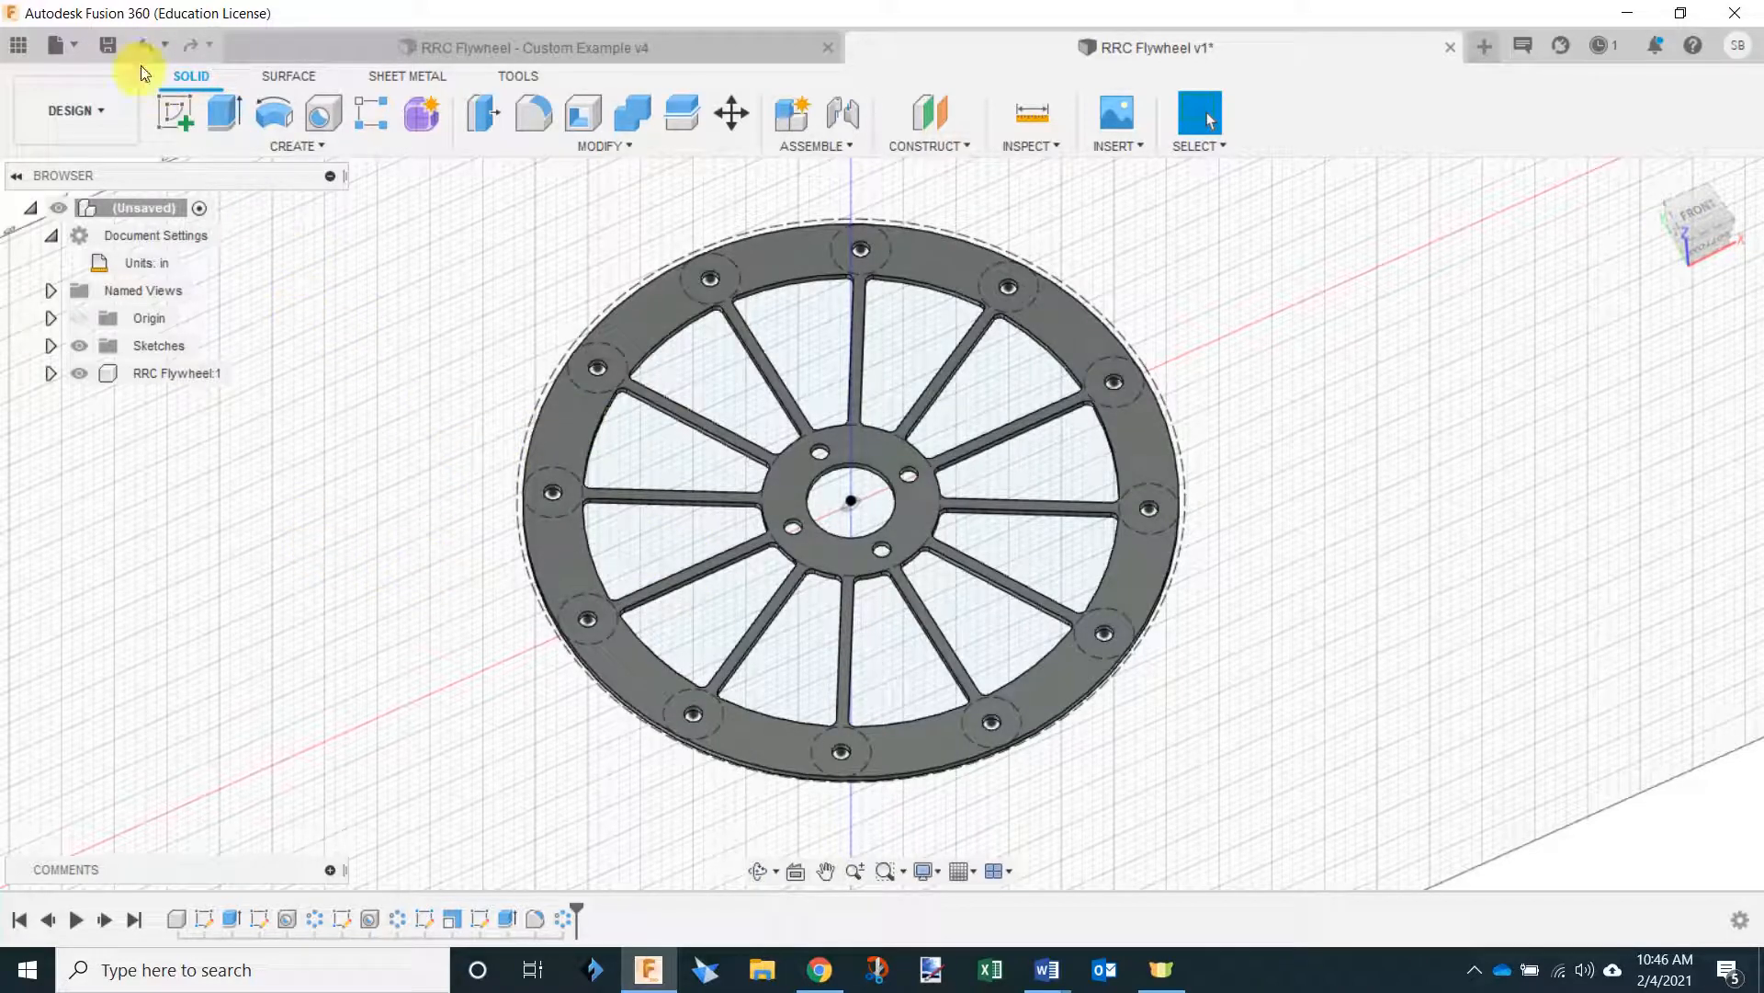
{"action": "left_click", "coordinate": [102, 121]}
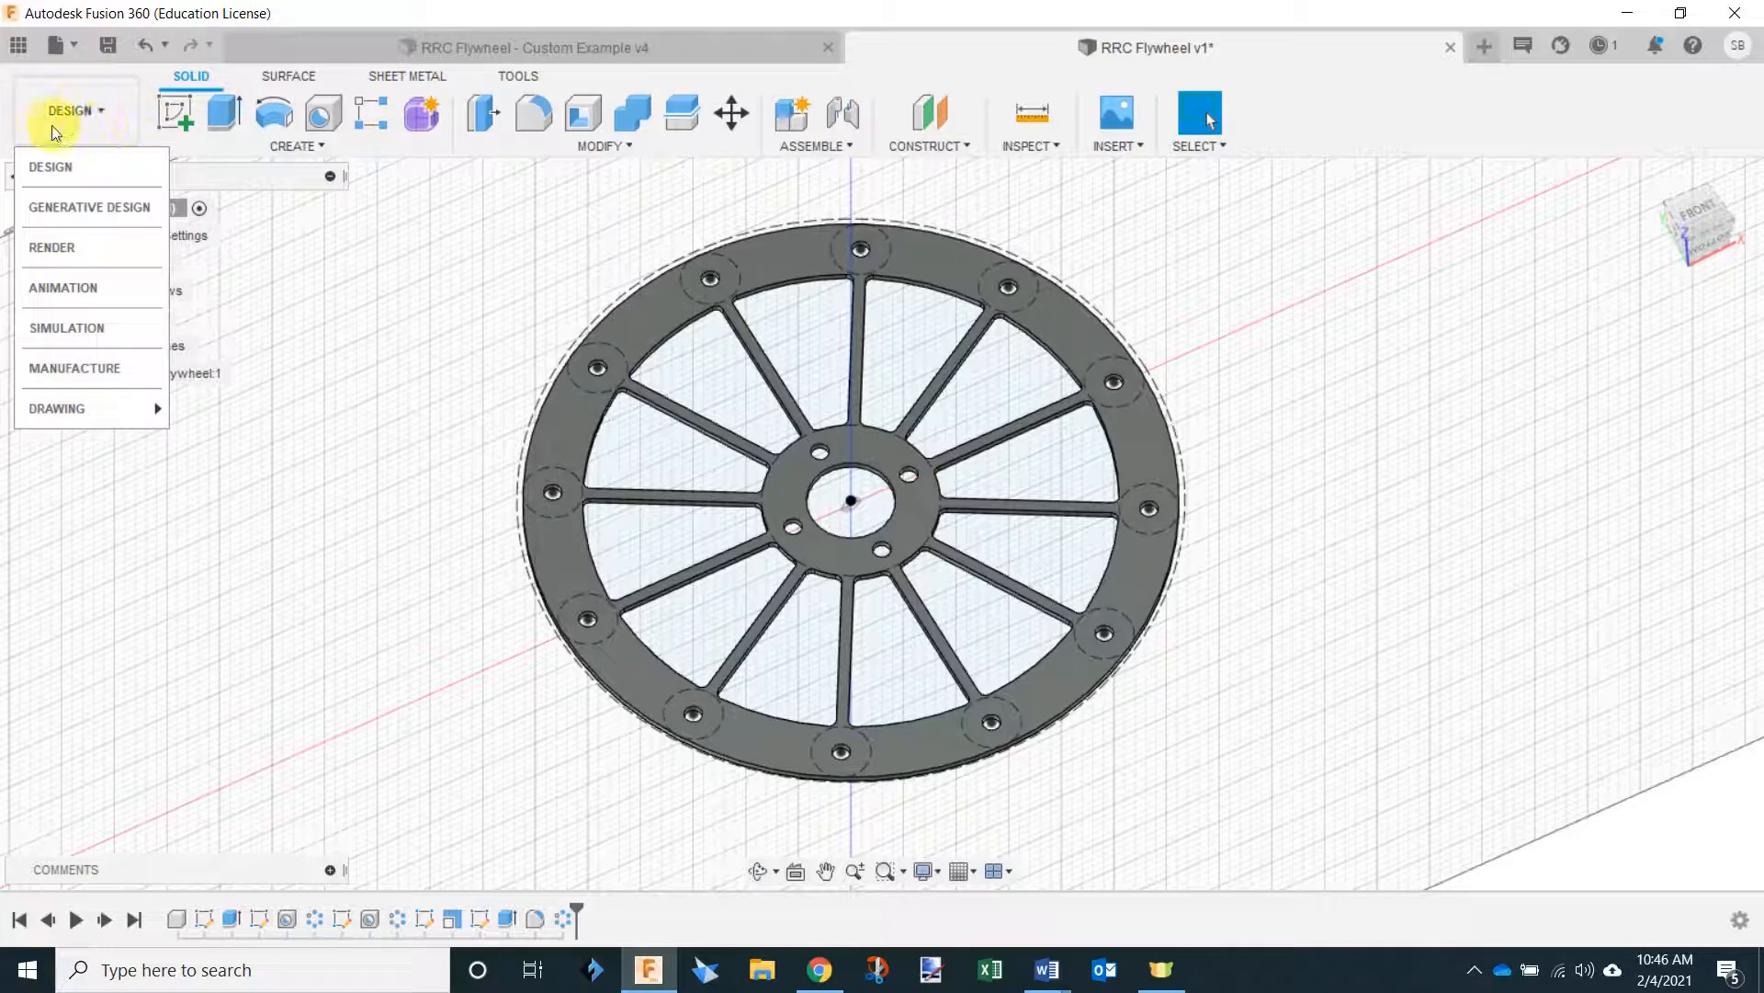
{"action": "left_click", "coordinate": [114, 368]}
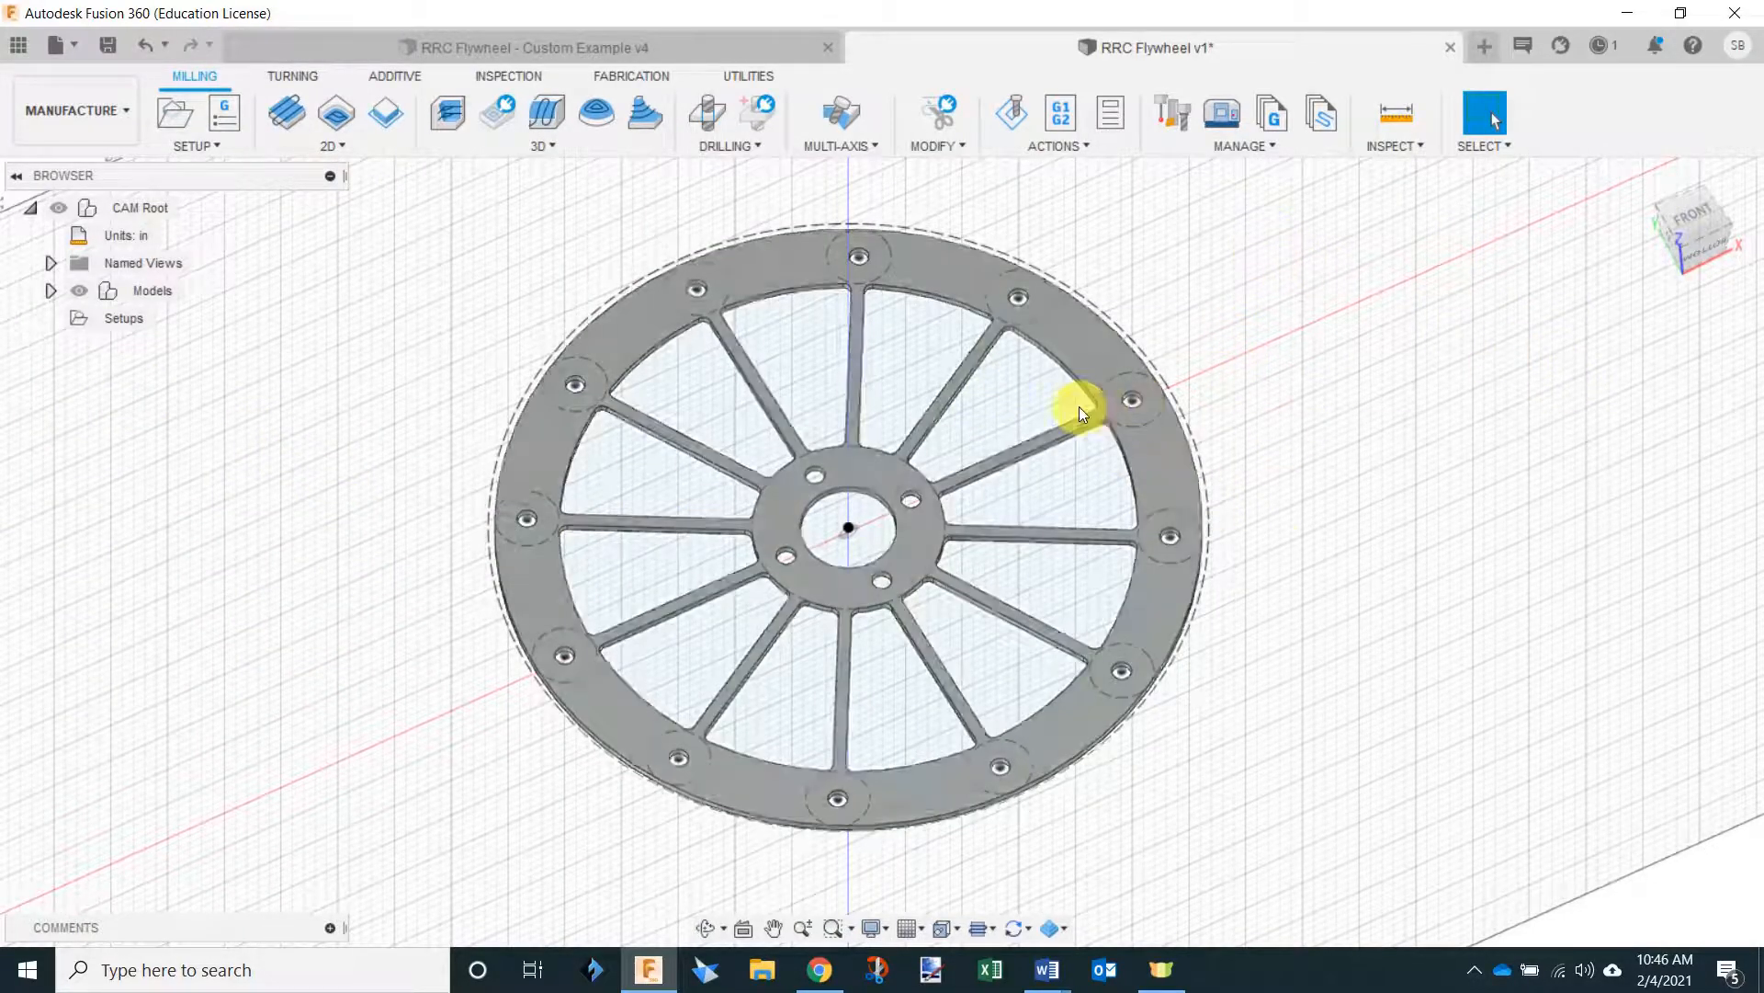
{"action": "key", "text": "F4"}
{"action": "left_click_drag", "start_coordinate": [1406, 492], "coordinate": [1370, 488]}
{"action": "key", "text": "Escape"}
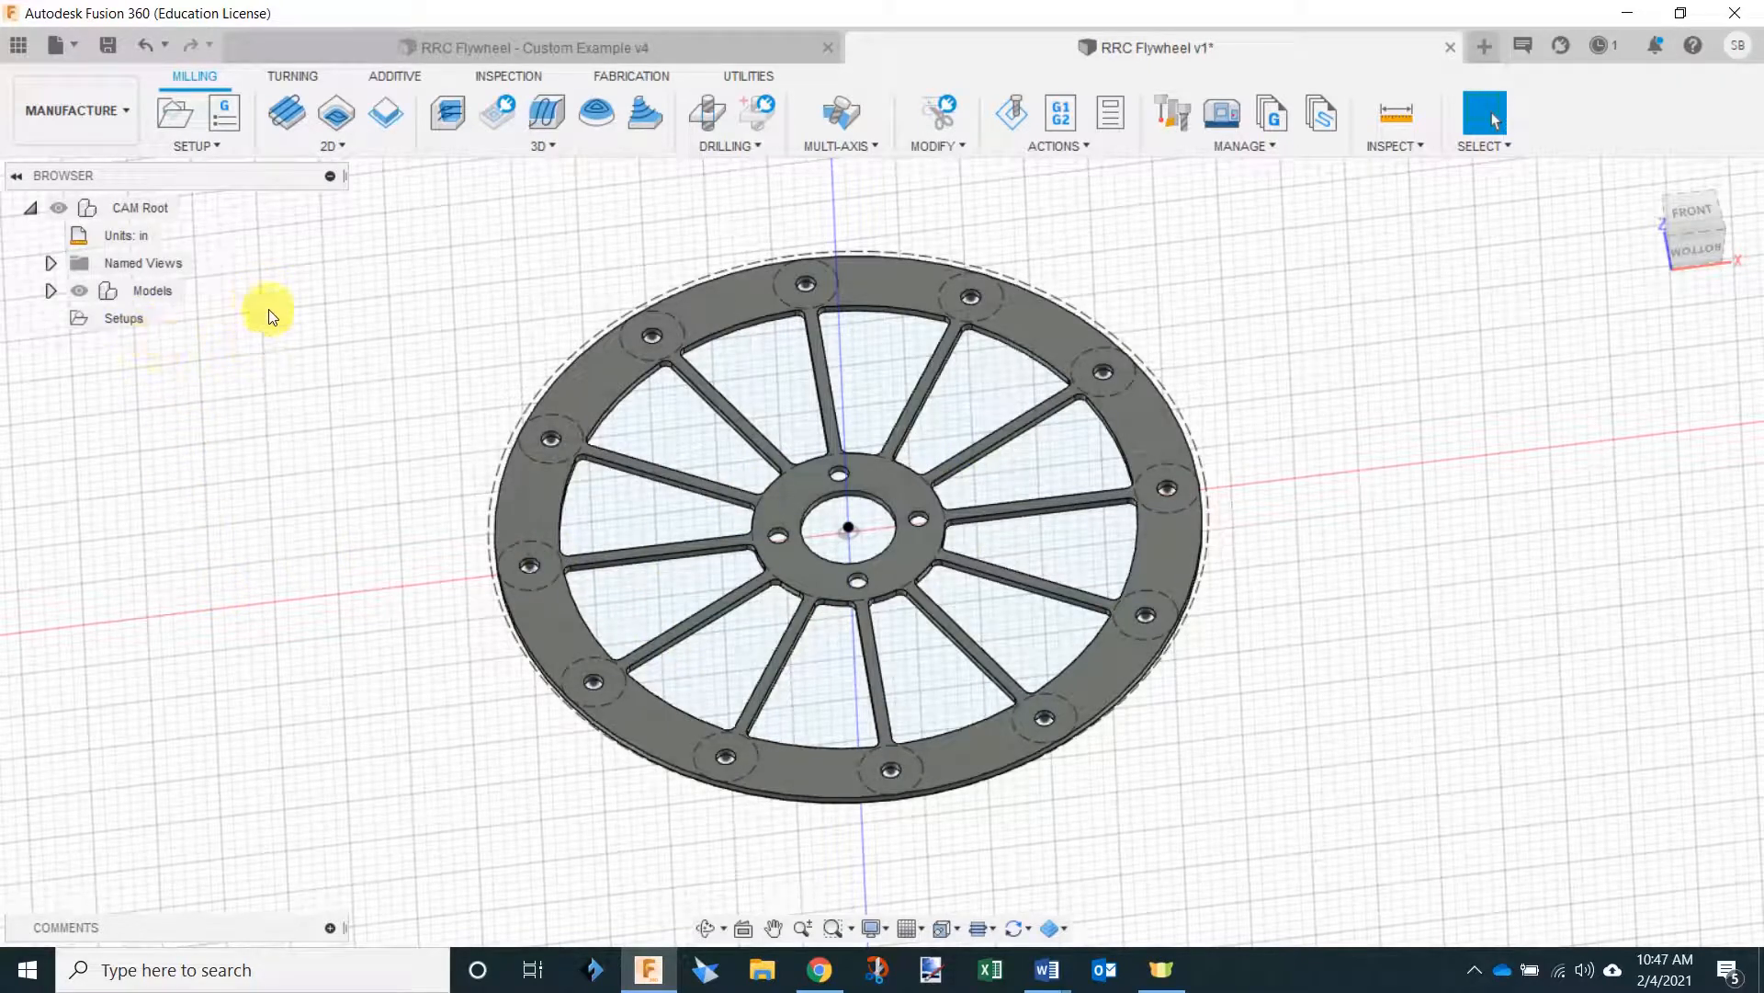
Create a milling setup and assign the flywheel body as its model.
{"action": "left_click", "coordinate": [201, 145]}
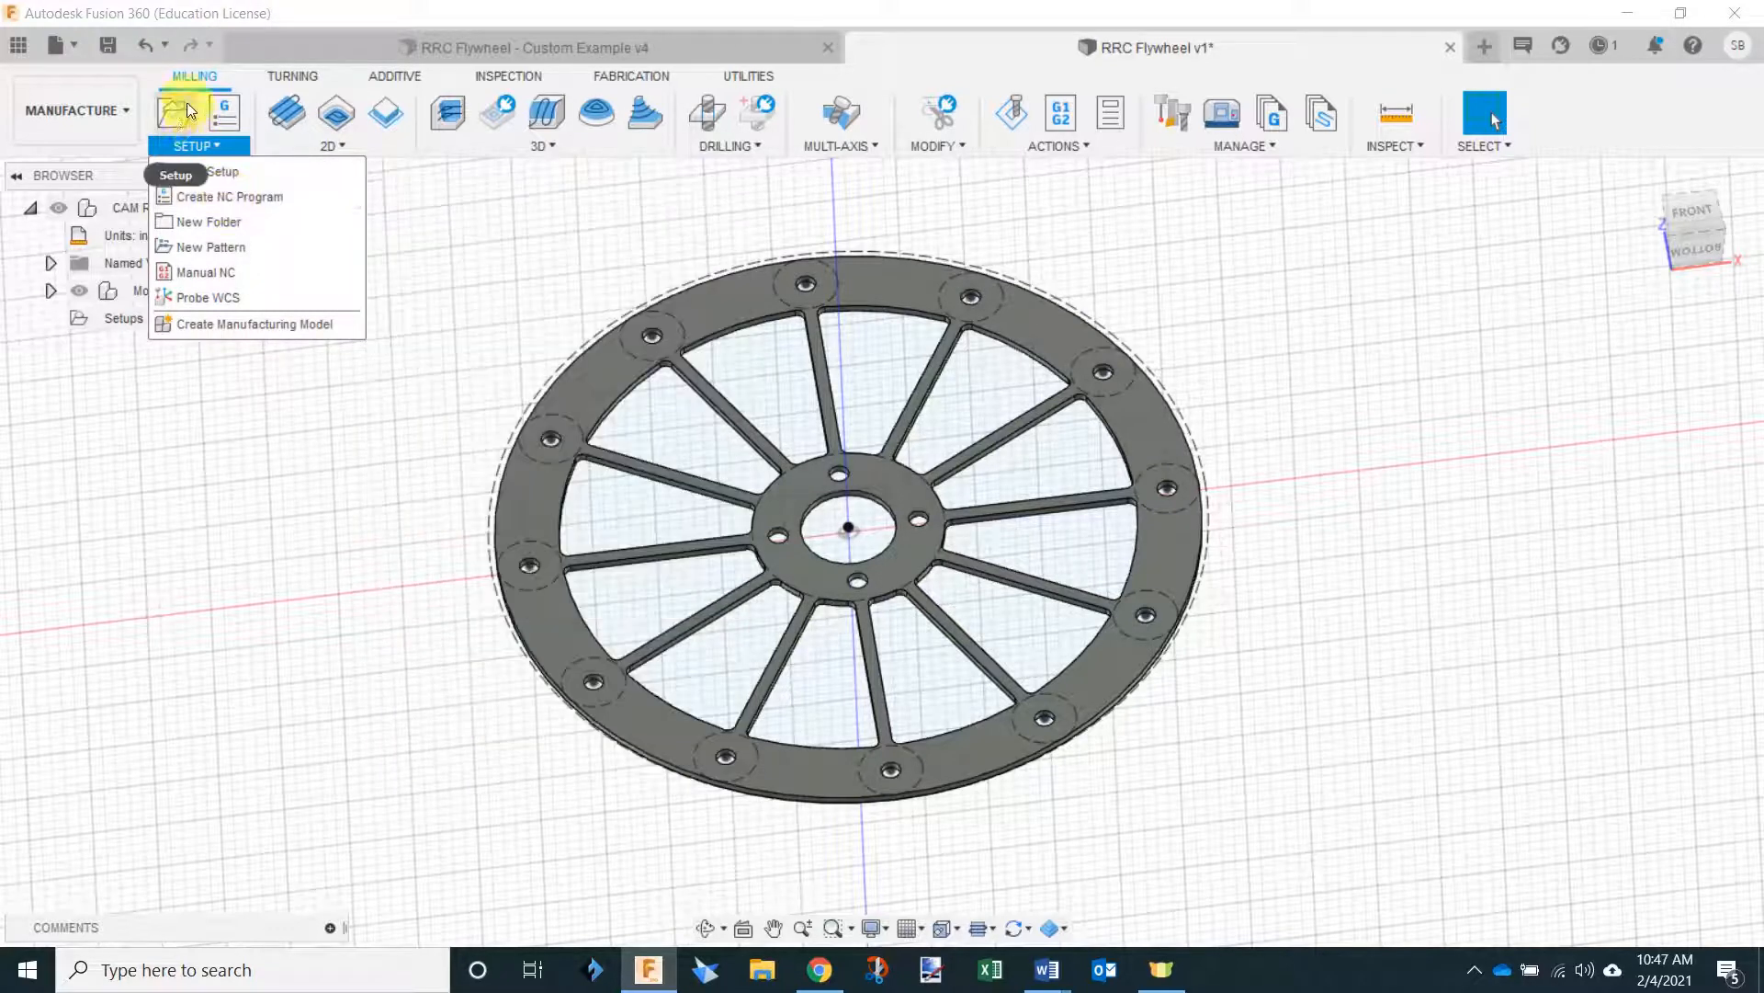
{"action": "left_click", "coordinate": [174, 113]}
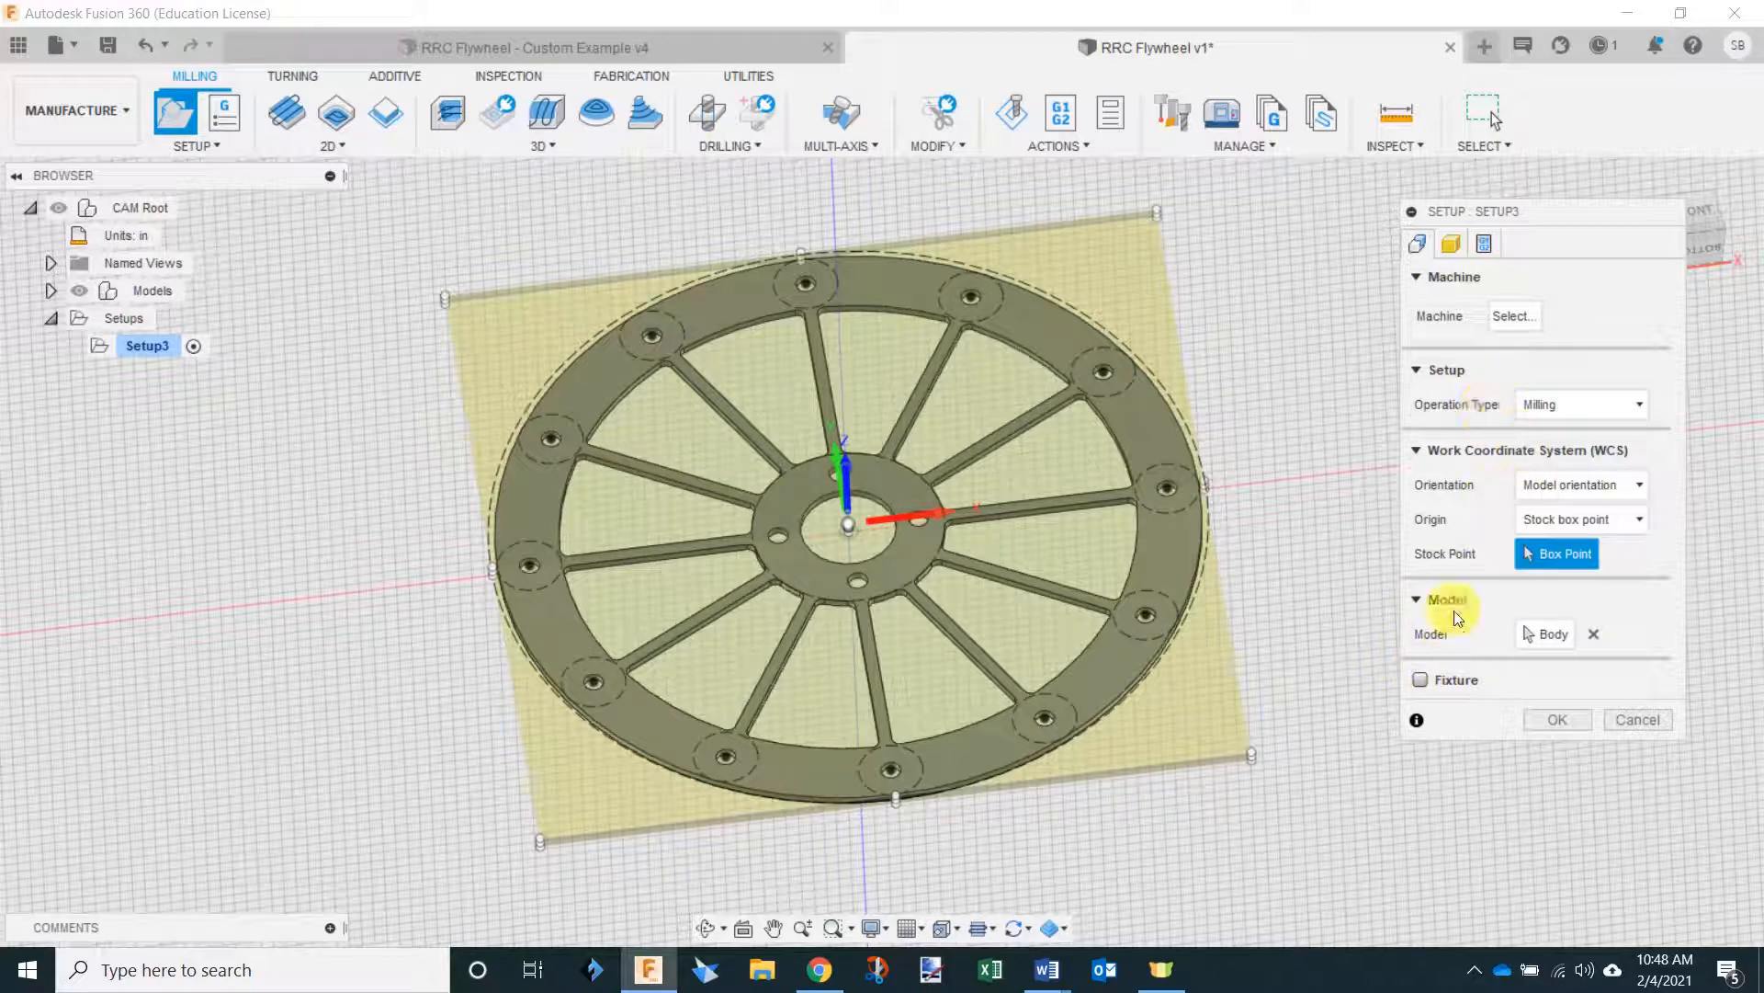
{"action": "left_click", "coordinate": [1562, 634]}
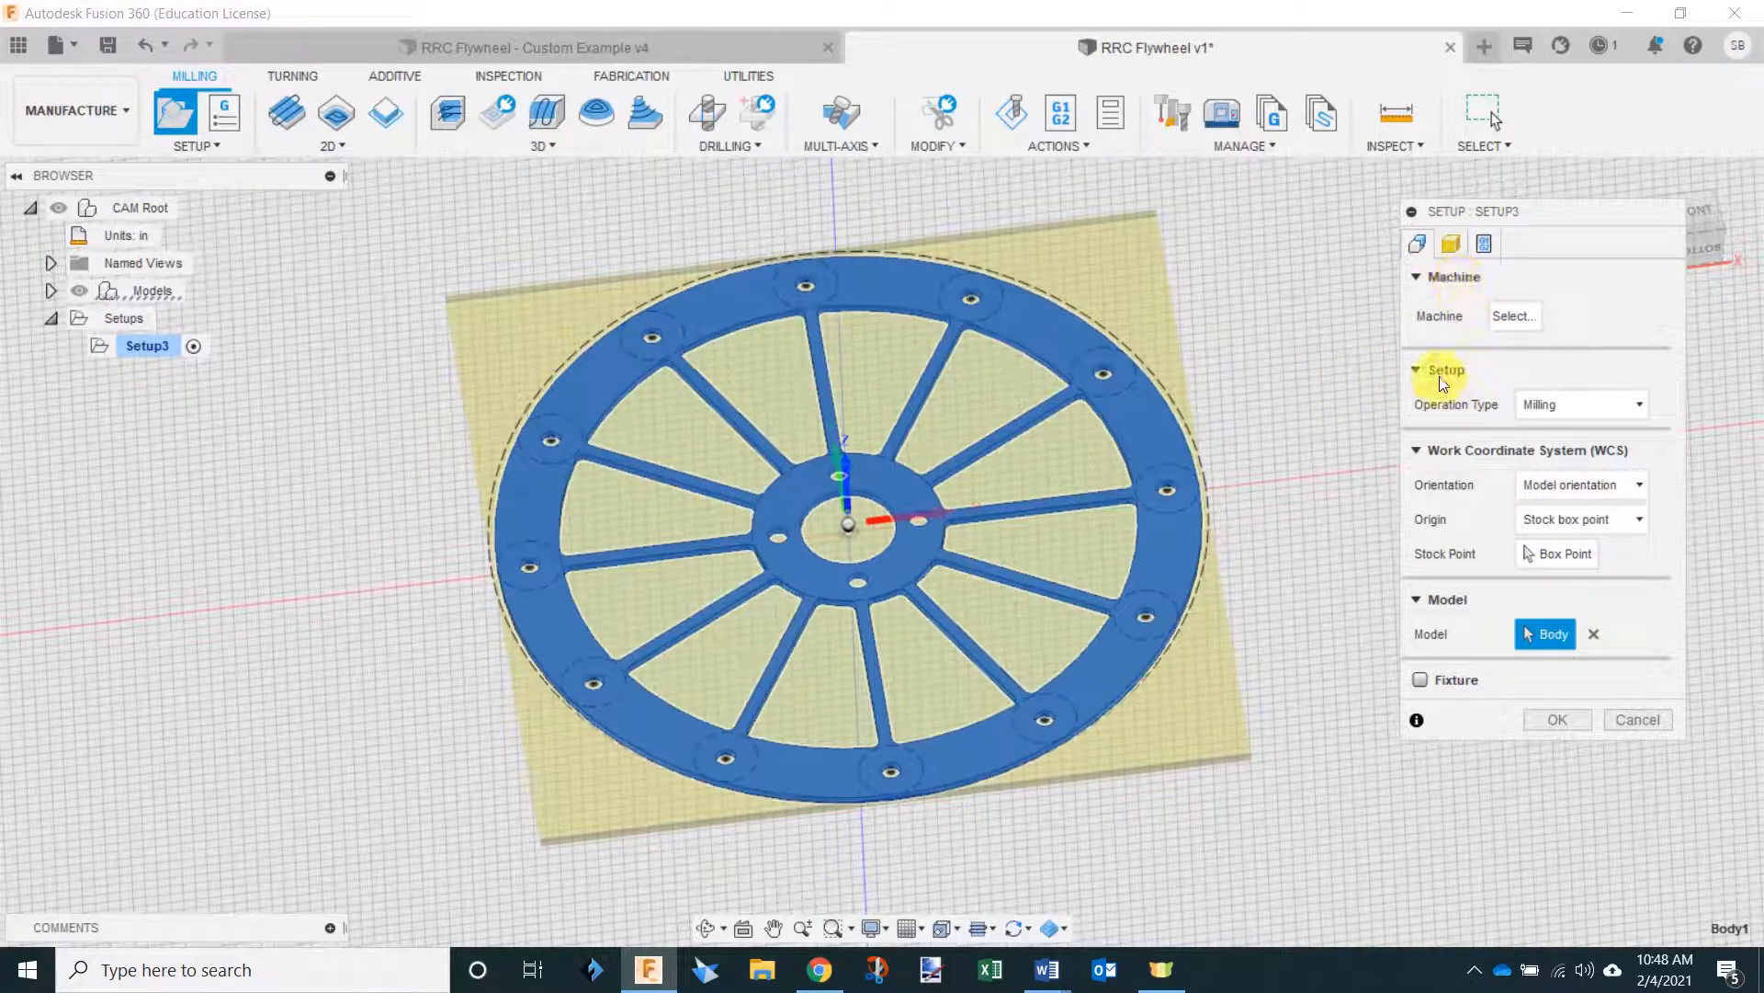
Set the setup's stock mode to a fixed size cylinder.
{"action": "left_click", "coordinate": [1452, 244]}
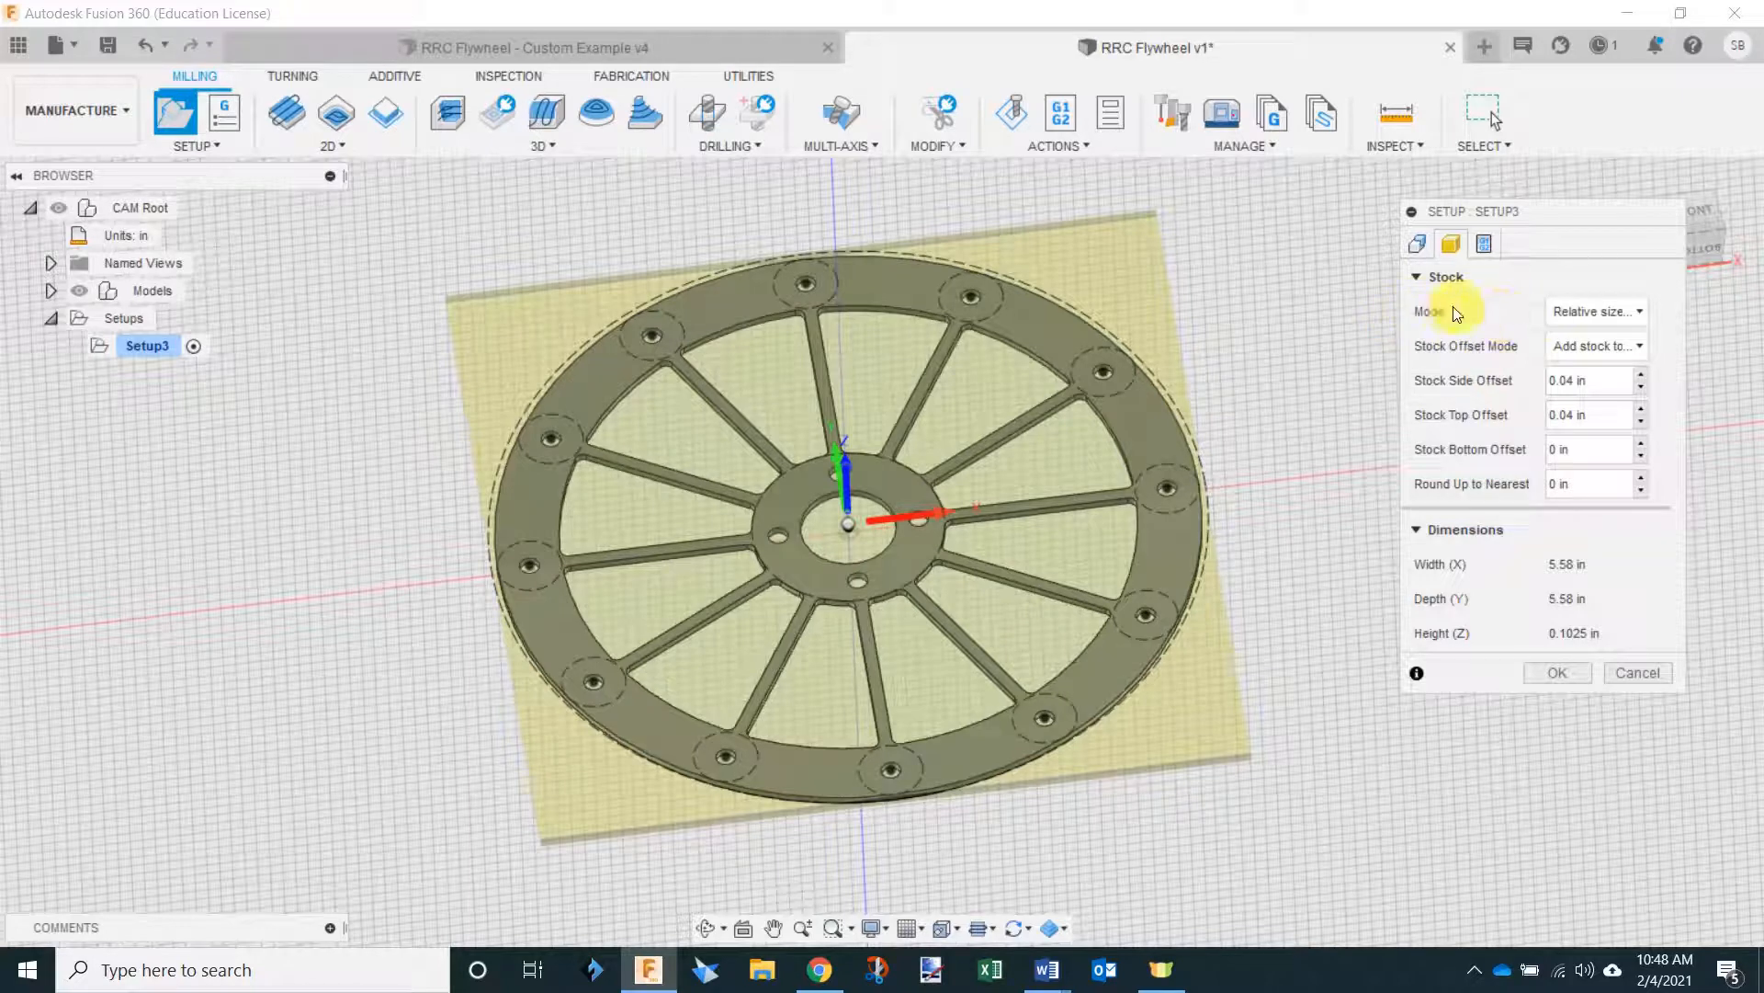
{"action": "left_click", "coordinate": [1628, 310]}
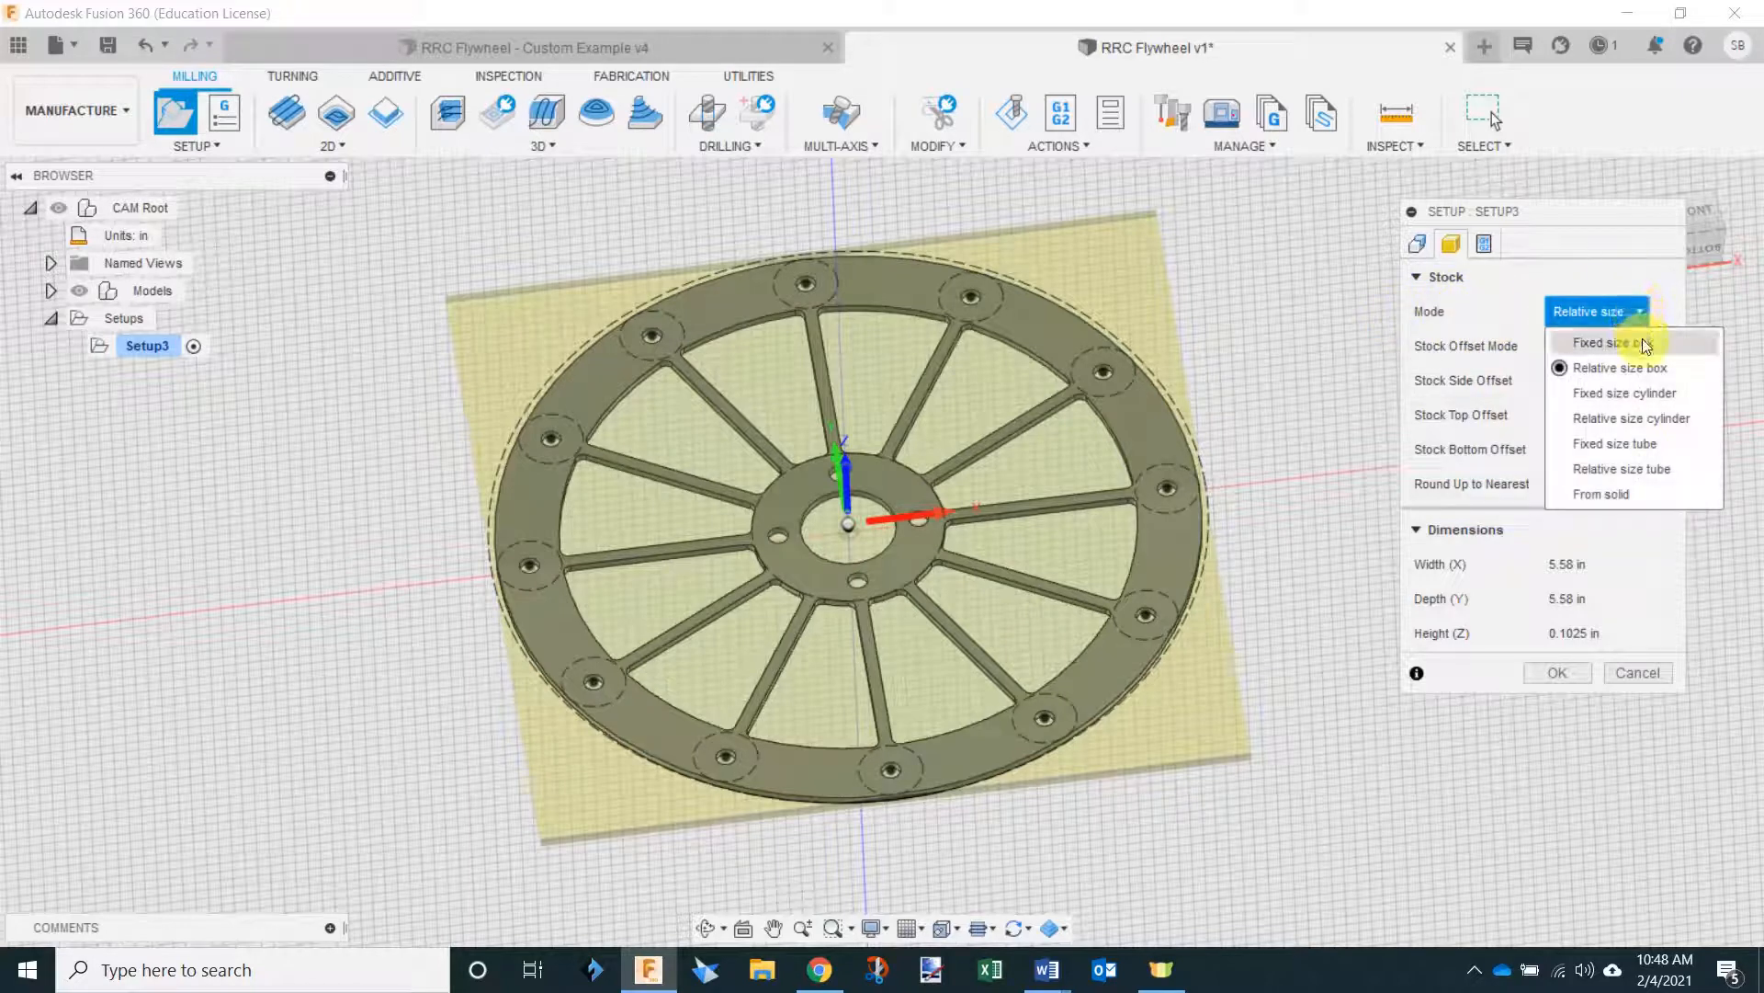
{"action": "left_click", "coordinate": [1678, 394]}
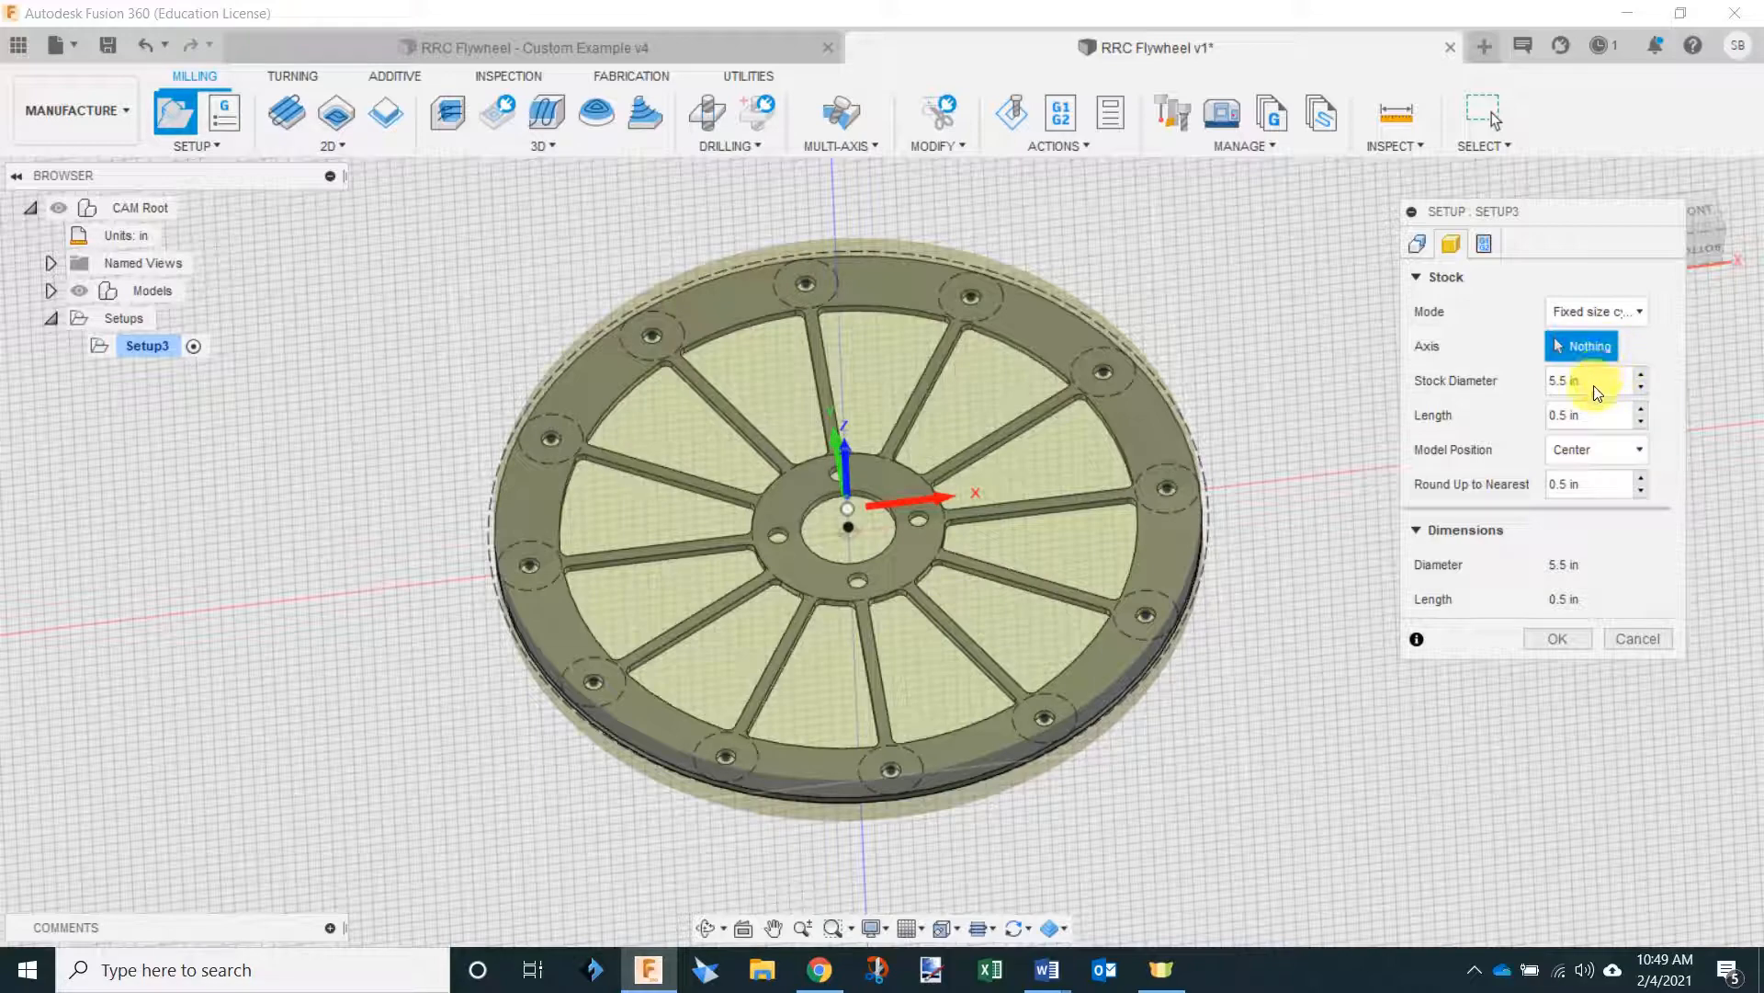
Set the stock cylinder's length to 0.0625 in and inspect its fit around the flywheel from the side and at an angle.
{"action": "left_click", "coordinate": [1698, 250]}
{"action": "scroll", "coordinate": [1148, 684], "scroll_direction": "up", "scroll_amount": 3}
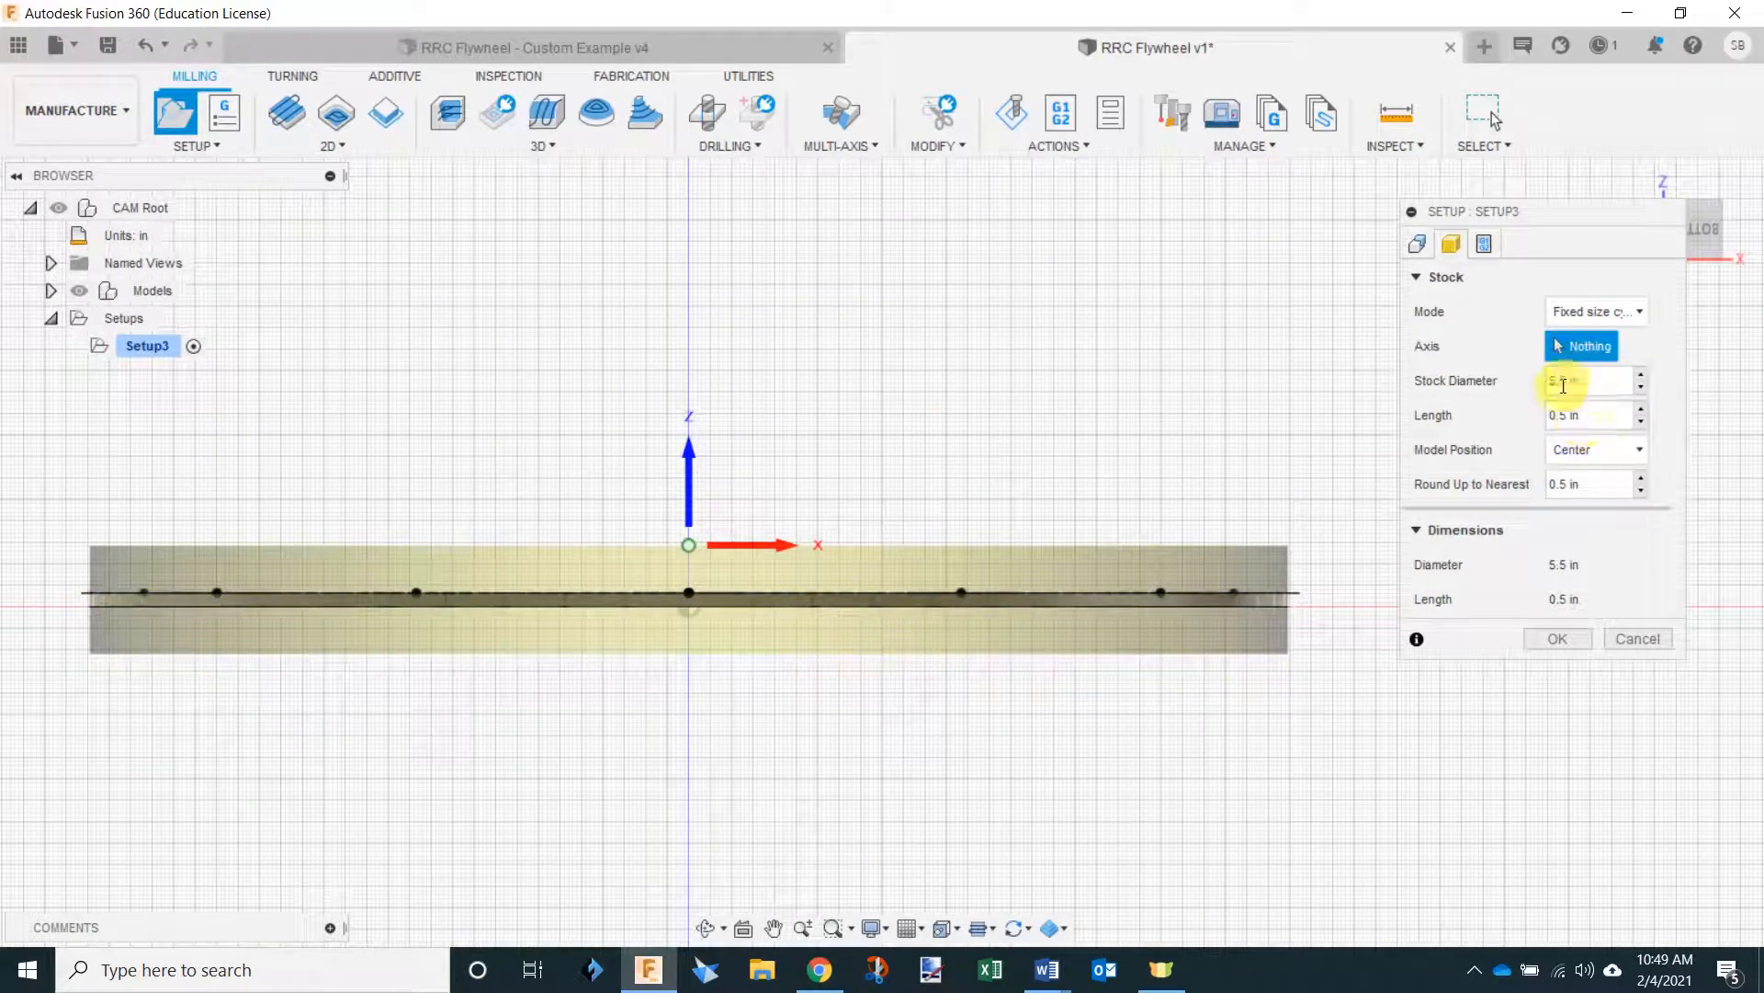
{"action": "scroll", "coordinate": [1200, 641], "scroll_direction": "up", "scroll_amount": 2}
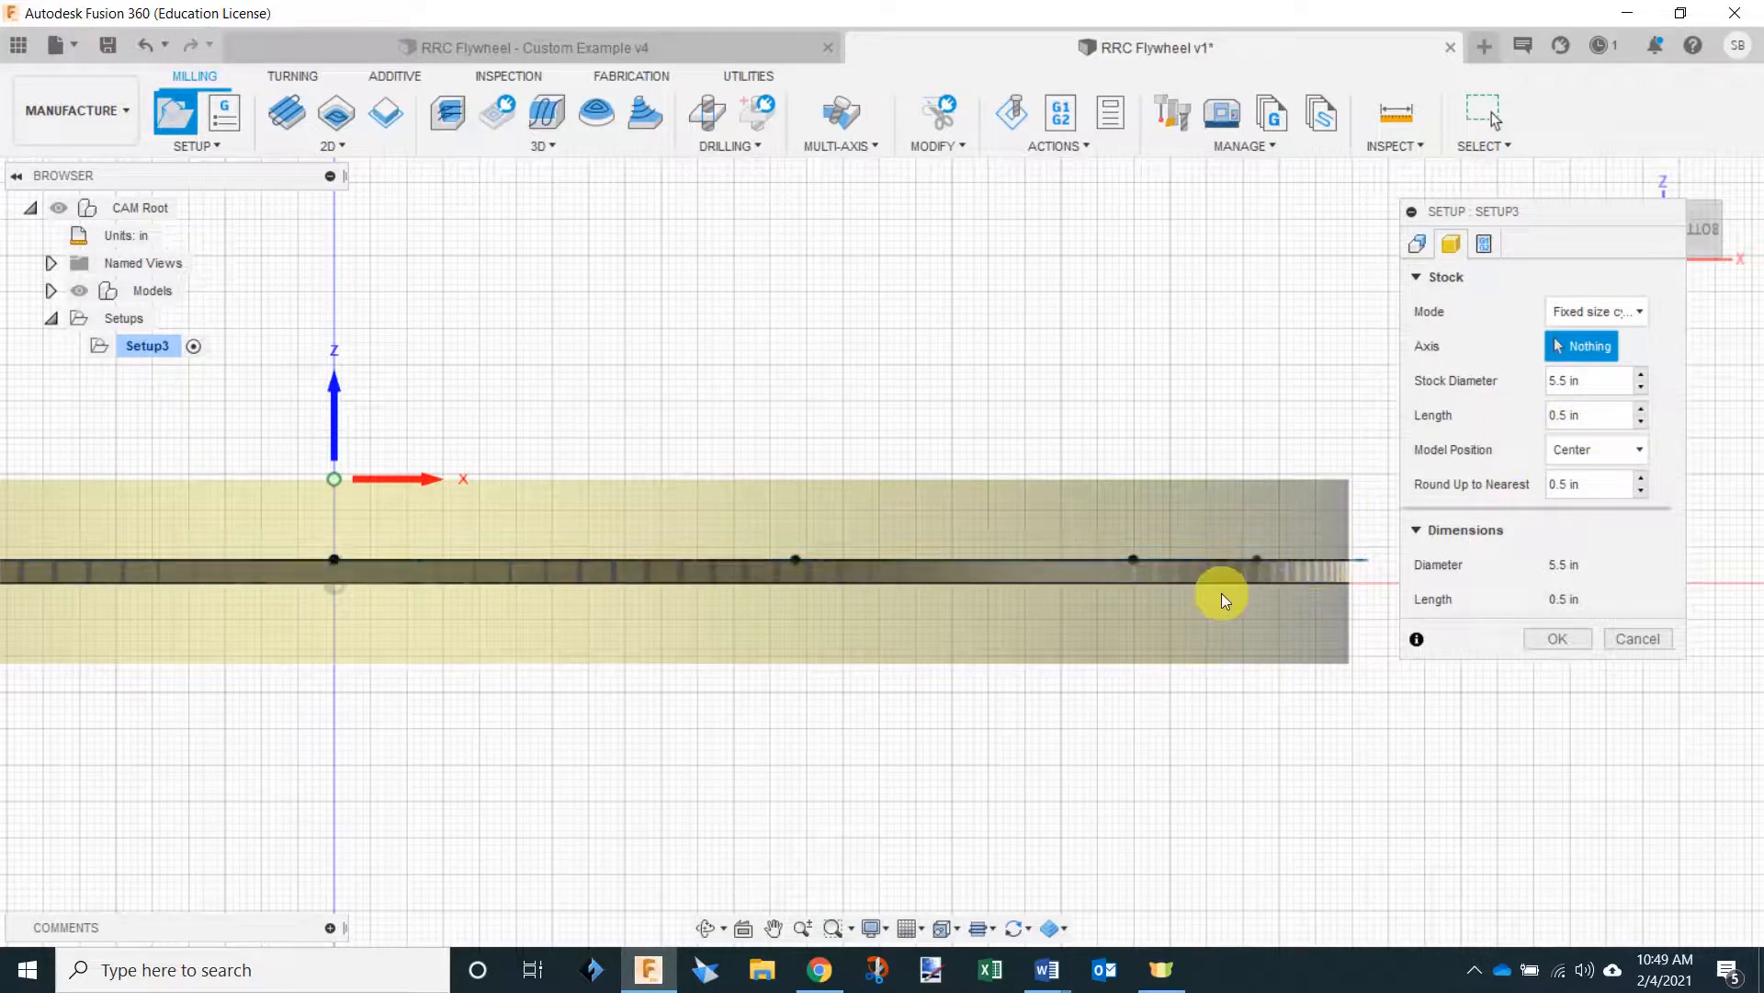
{"action": "left_click", "coordinate": [1599, 415]}
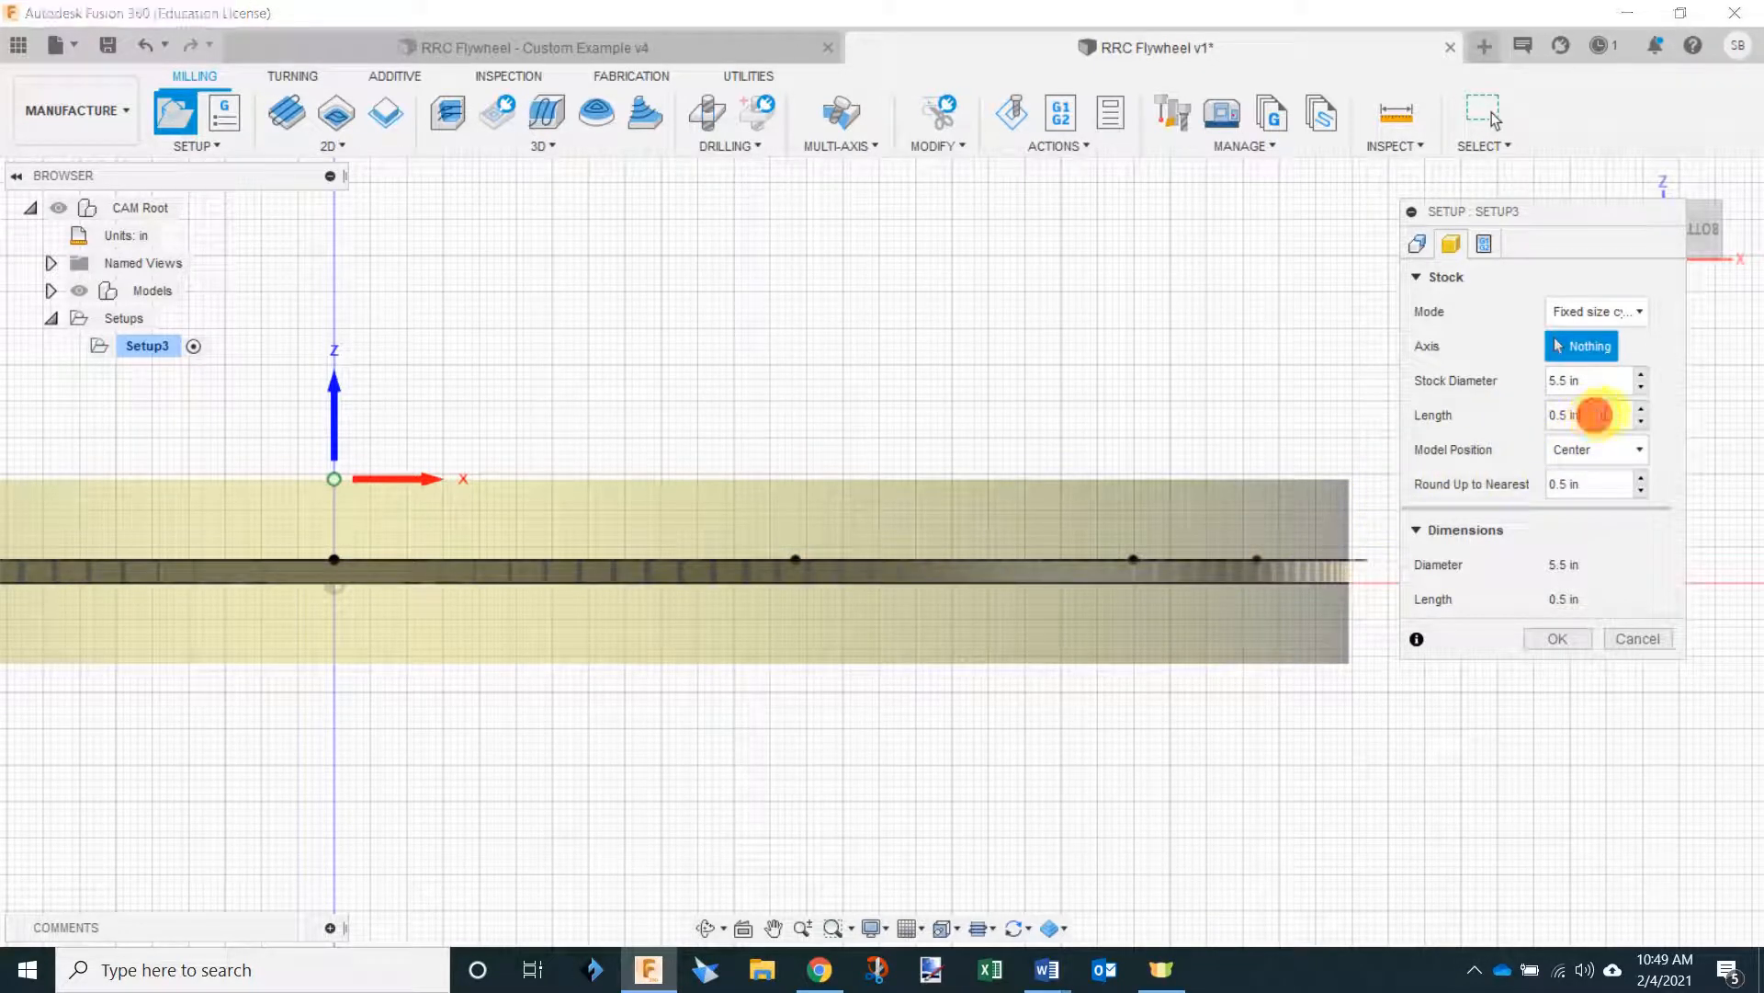
{"action": "left_click_drag", "start_coordinate": [1595, 414], "coordinate": [1517, 414]}
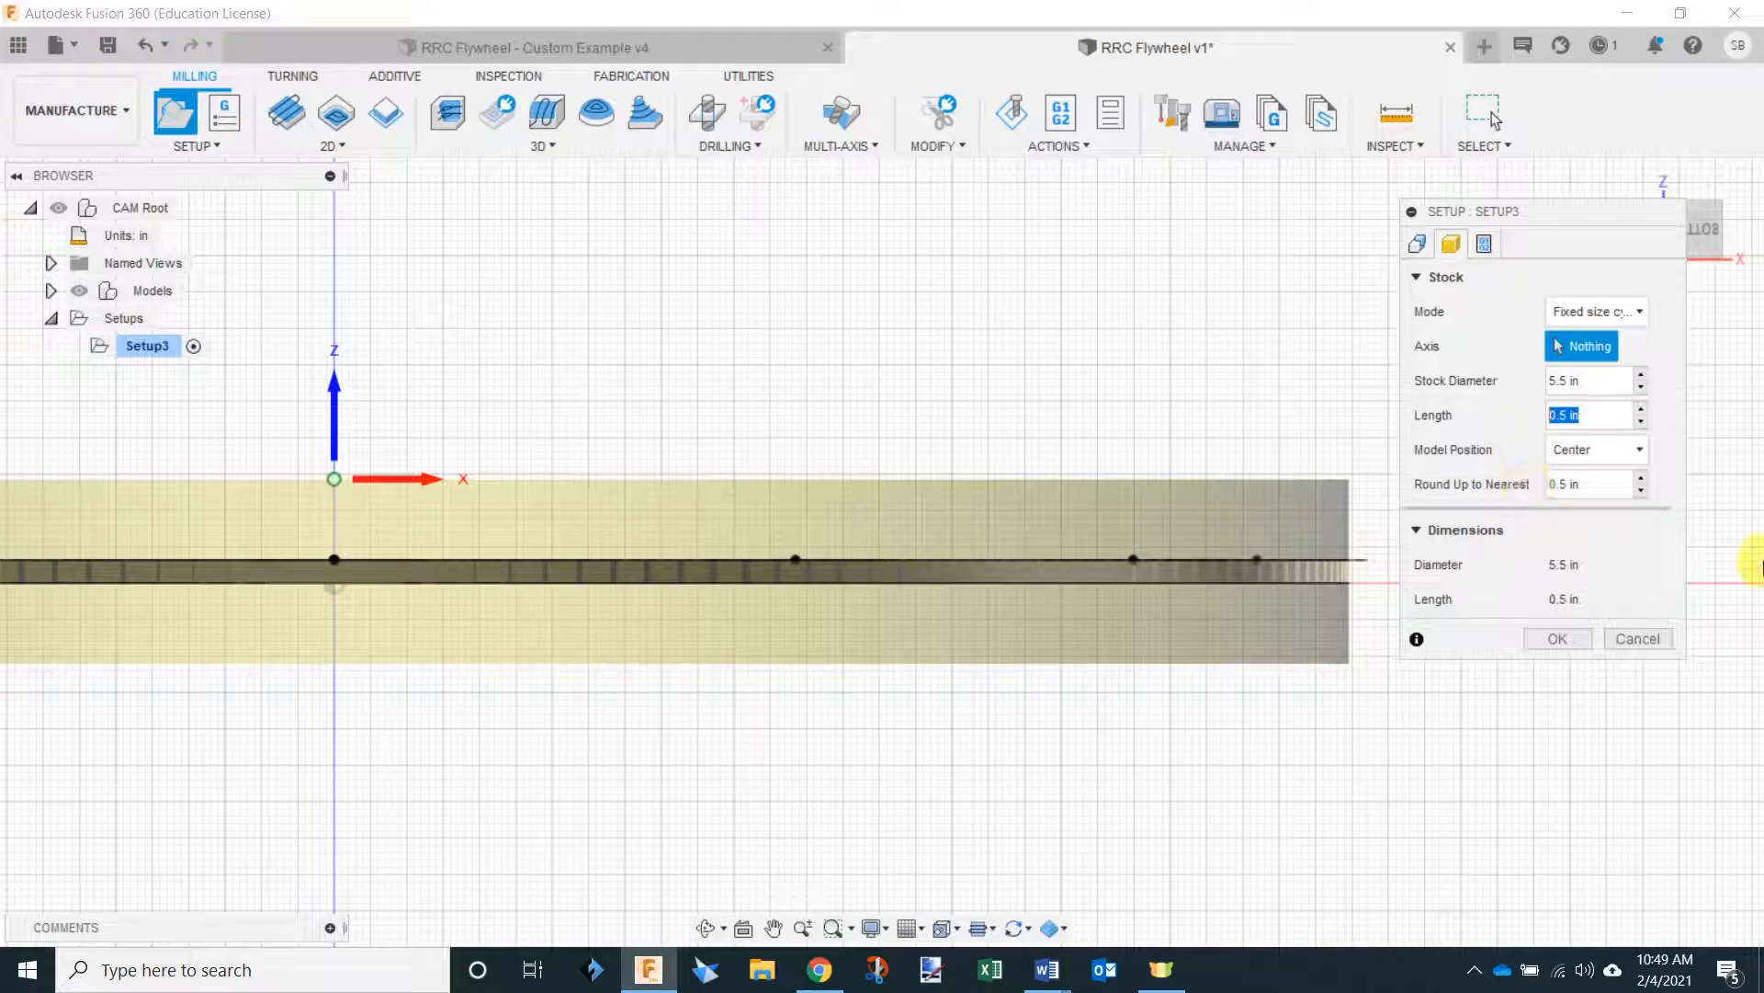
{"action": "type", "text": ".0625"}
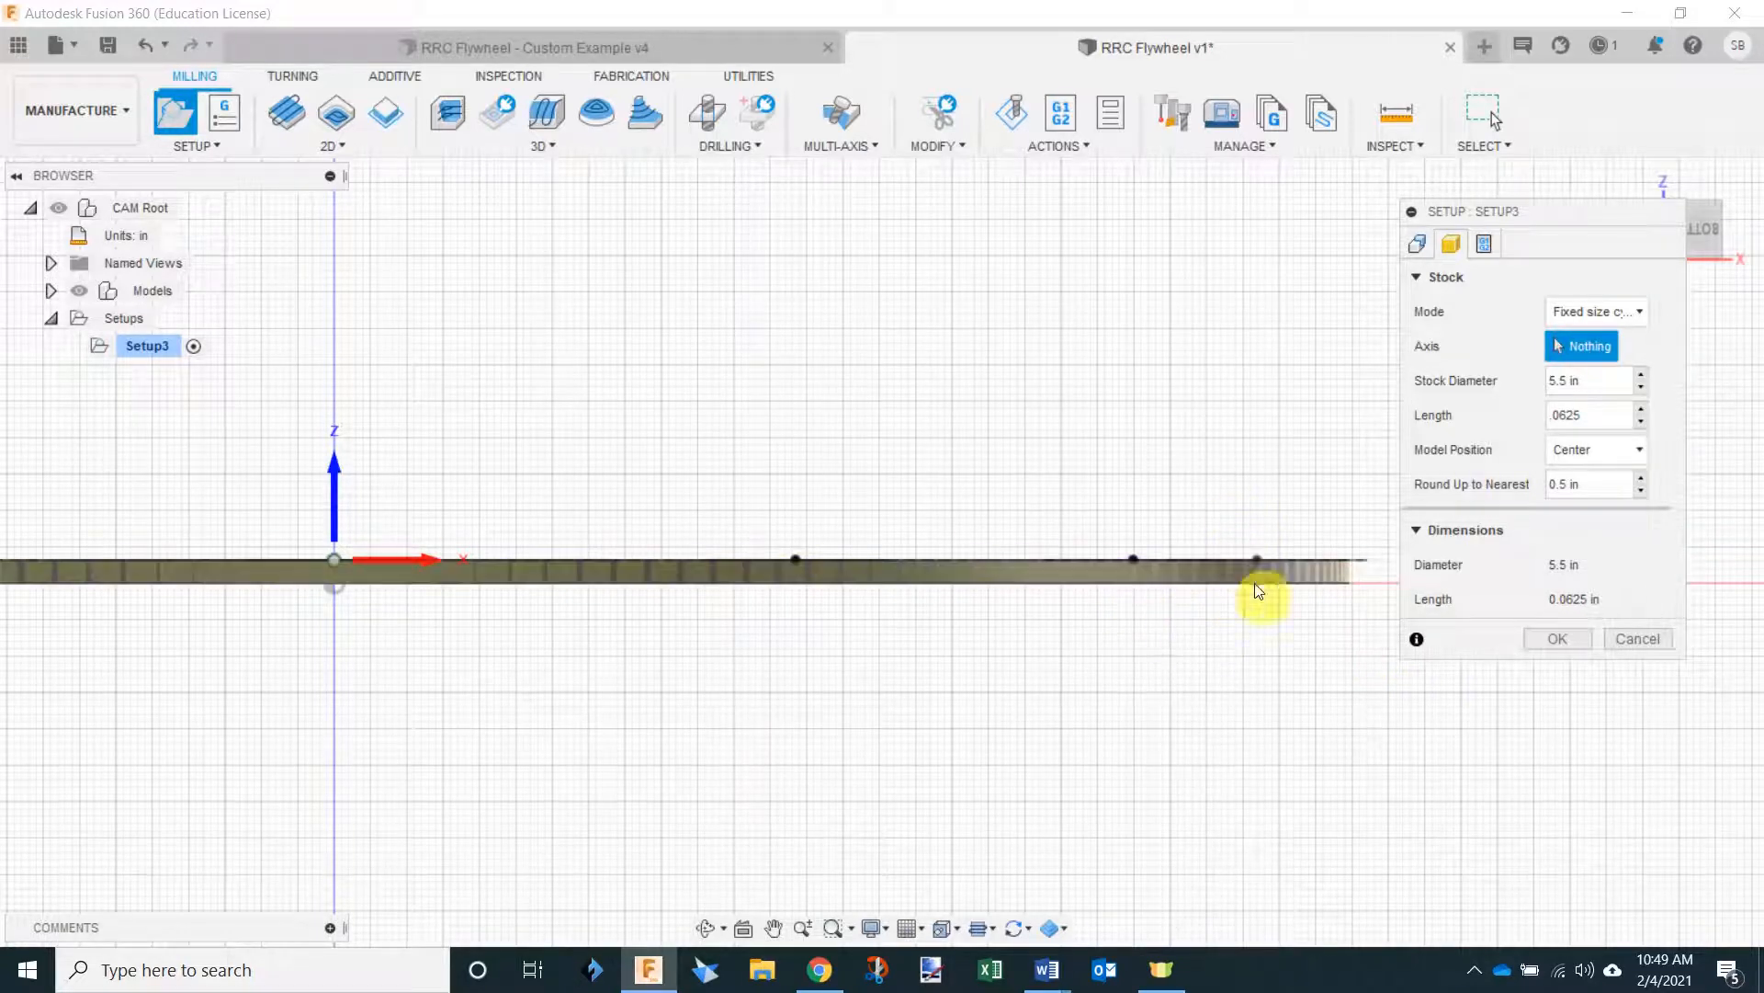
{"action": "scroll", "coordinate": [1323, 542], "scroll_direction": "down", "scroll_amount": 2}
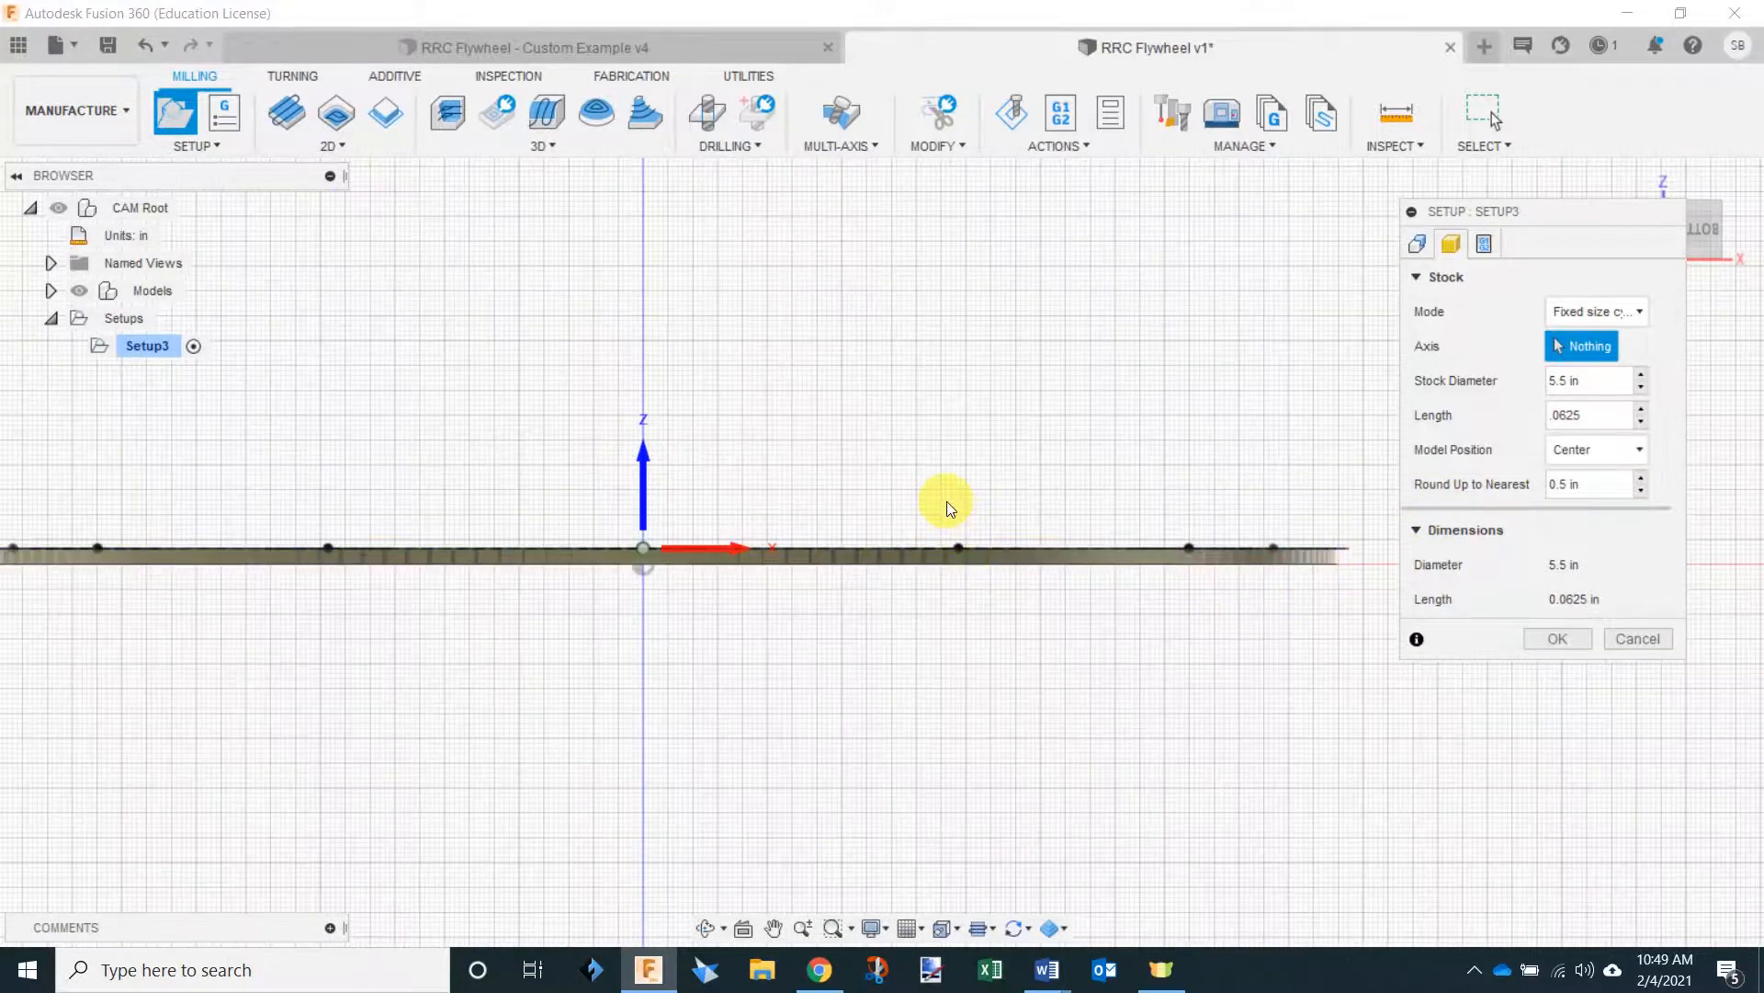
{"action": "middle_click_drag", "start_coordinate": [947, 500], "coordinate": [974, 565], "text": "shift"}
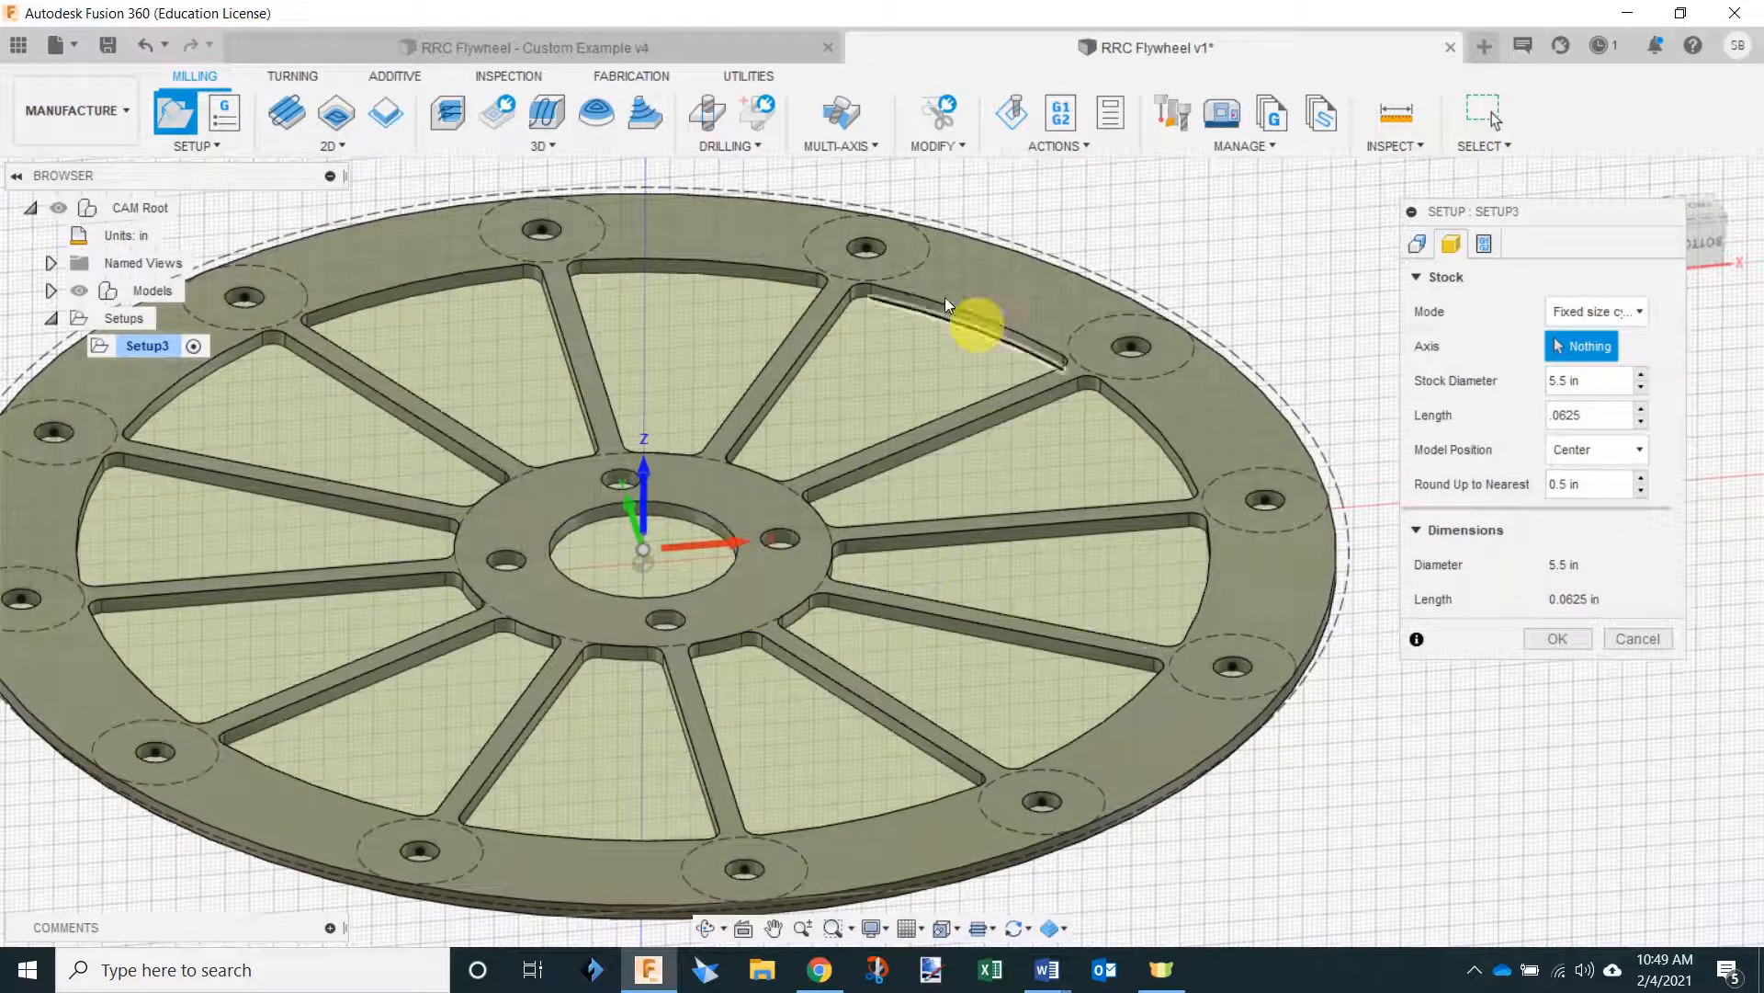
{"action": "scroll", "coordinate": [871, 518], "scroll_direction": "down", "scroll_amount": 1}
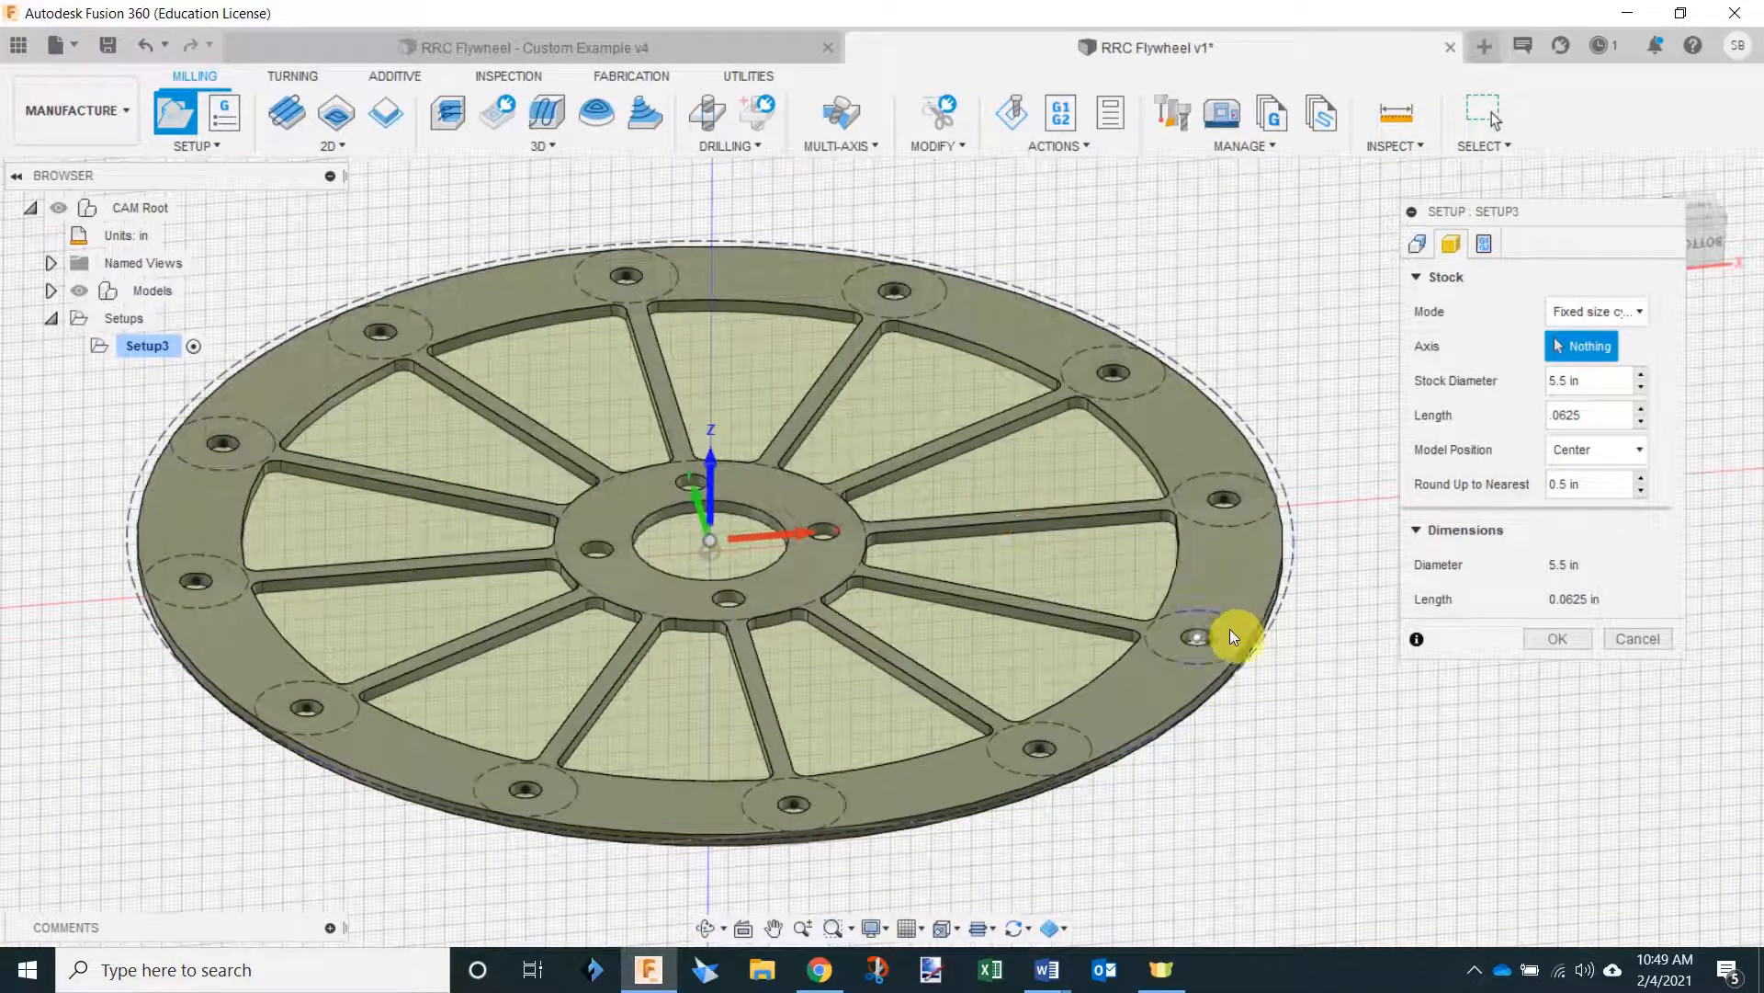
Enter a program comment consisting of the maker's first name and "Flywheel", and accept the setup.
{"action": "left_click", "coordinate": [1483, 242]}
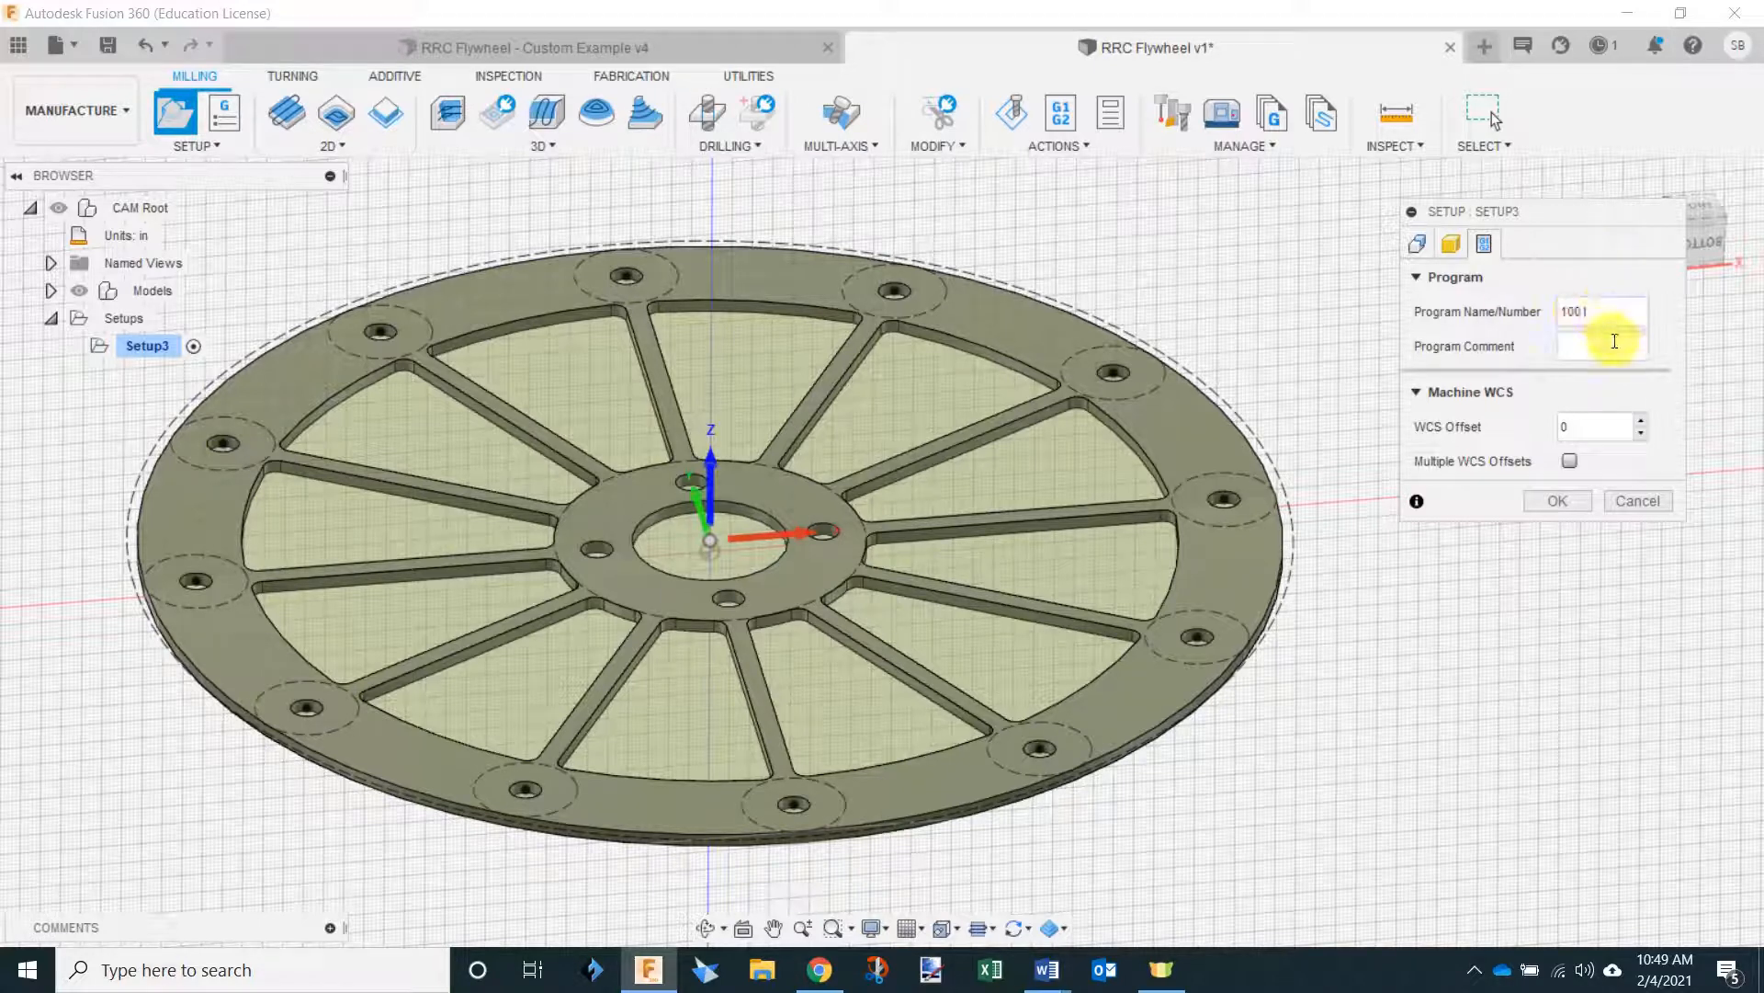
{"action": "left_click", "coordinate": [1604, 345]}
{"action": "type", "text": "RRC Flywheel"}
{"action": "key", "text": "BackSpace"}
{"action": "key", "text": "BackSpace"}
{"action": "key", "text": "BackSpace"}
{"action": "key", "text": "BackSpace"}
{"action": "key", "text": "BackSpace"}
{"action": "key", "text": "BackSpace"}
{"action": "key", "text": "BackSpace"}
{"action": "key", "text": "BackSpace"}
{"action": "key", "text": "BackSpace"}
{"action": "key", "text": "BackSpace"}
{"action": "key", "text": "BackSpace"}
{"action": "key", "text": "BackSpace"}
{"action": "type", "text": "Serge Flywheel"}
{"action": "left_click", "coordinate": [1575, 502]}
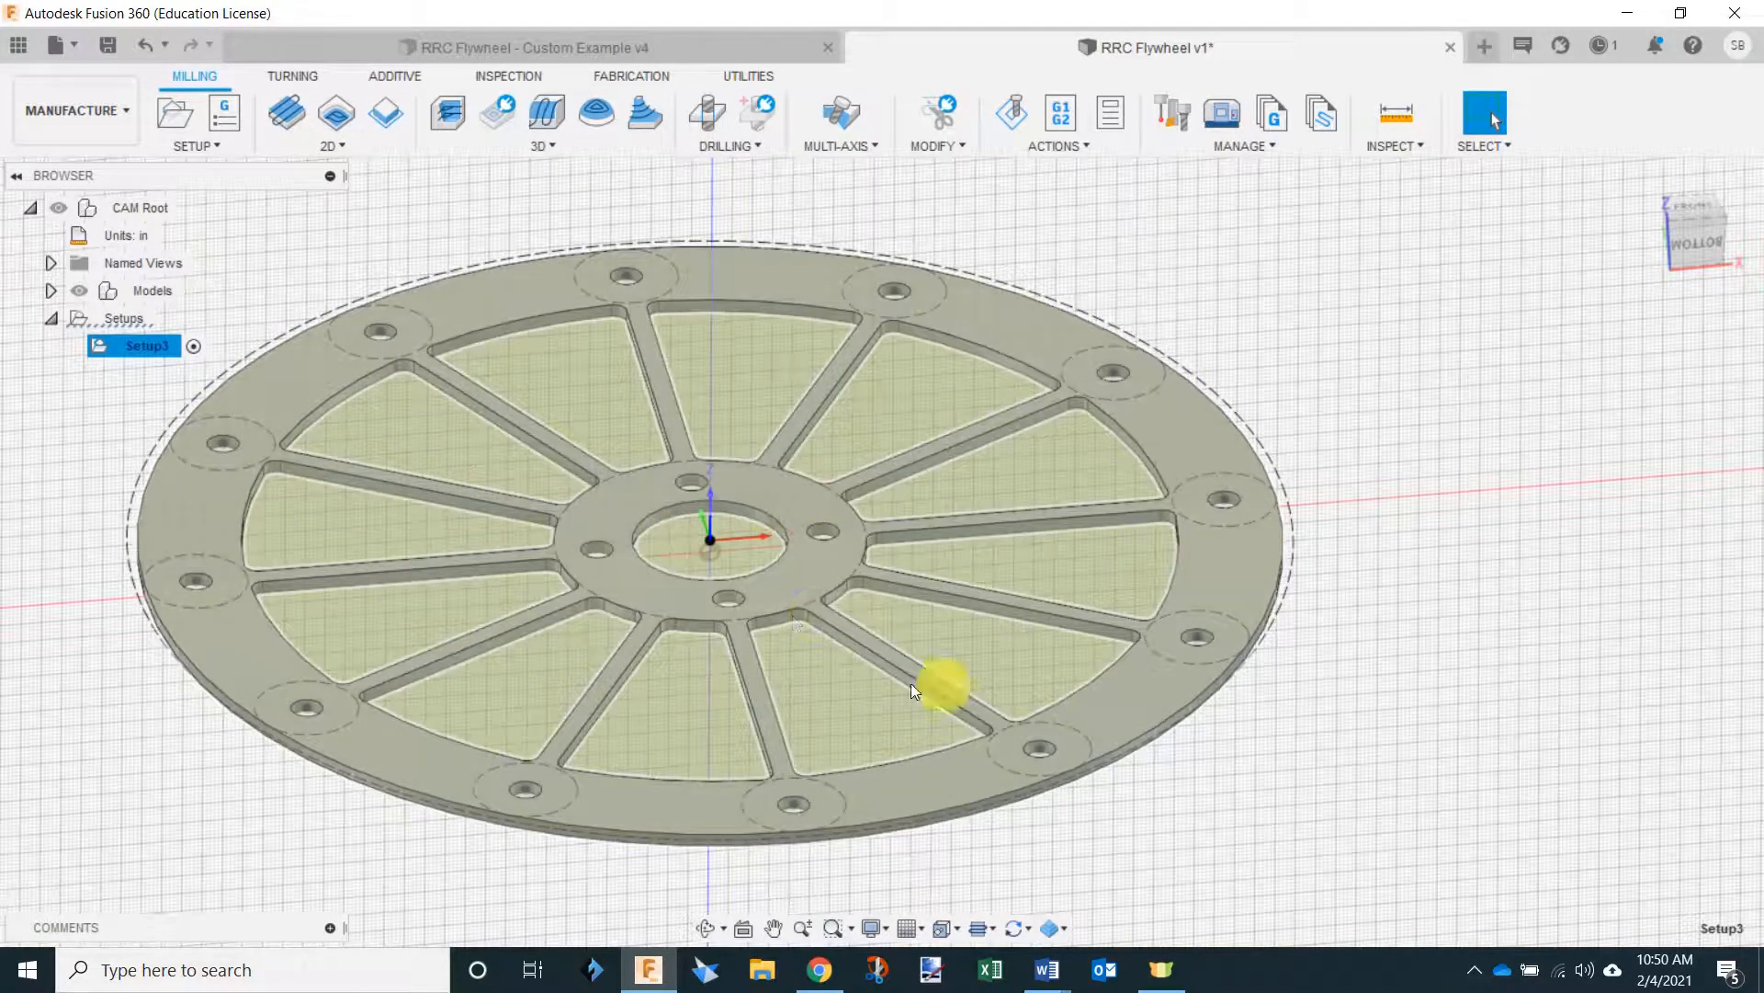
Start a 2D Contour operation and open the Sample Tools - Inch library for its tool selection.
{"action": "scroll", "coordinate": [1656, 418], "scroll_direction": "down", "scroll_amount": 3}
{"action": "scroll", "coordinate": [1464, 533], "scroll_direction": "up", "scroll_amount": 1}
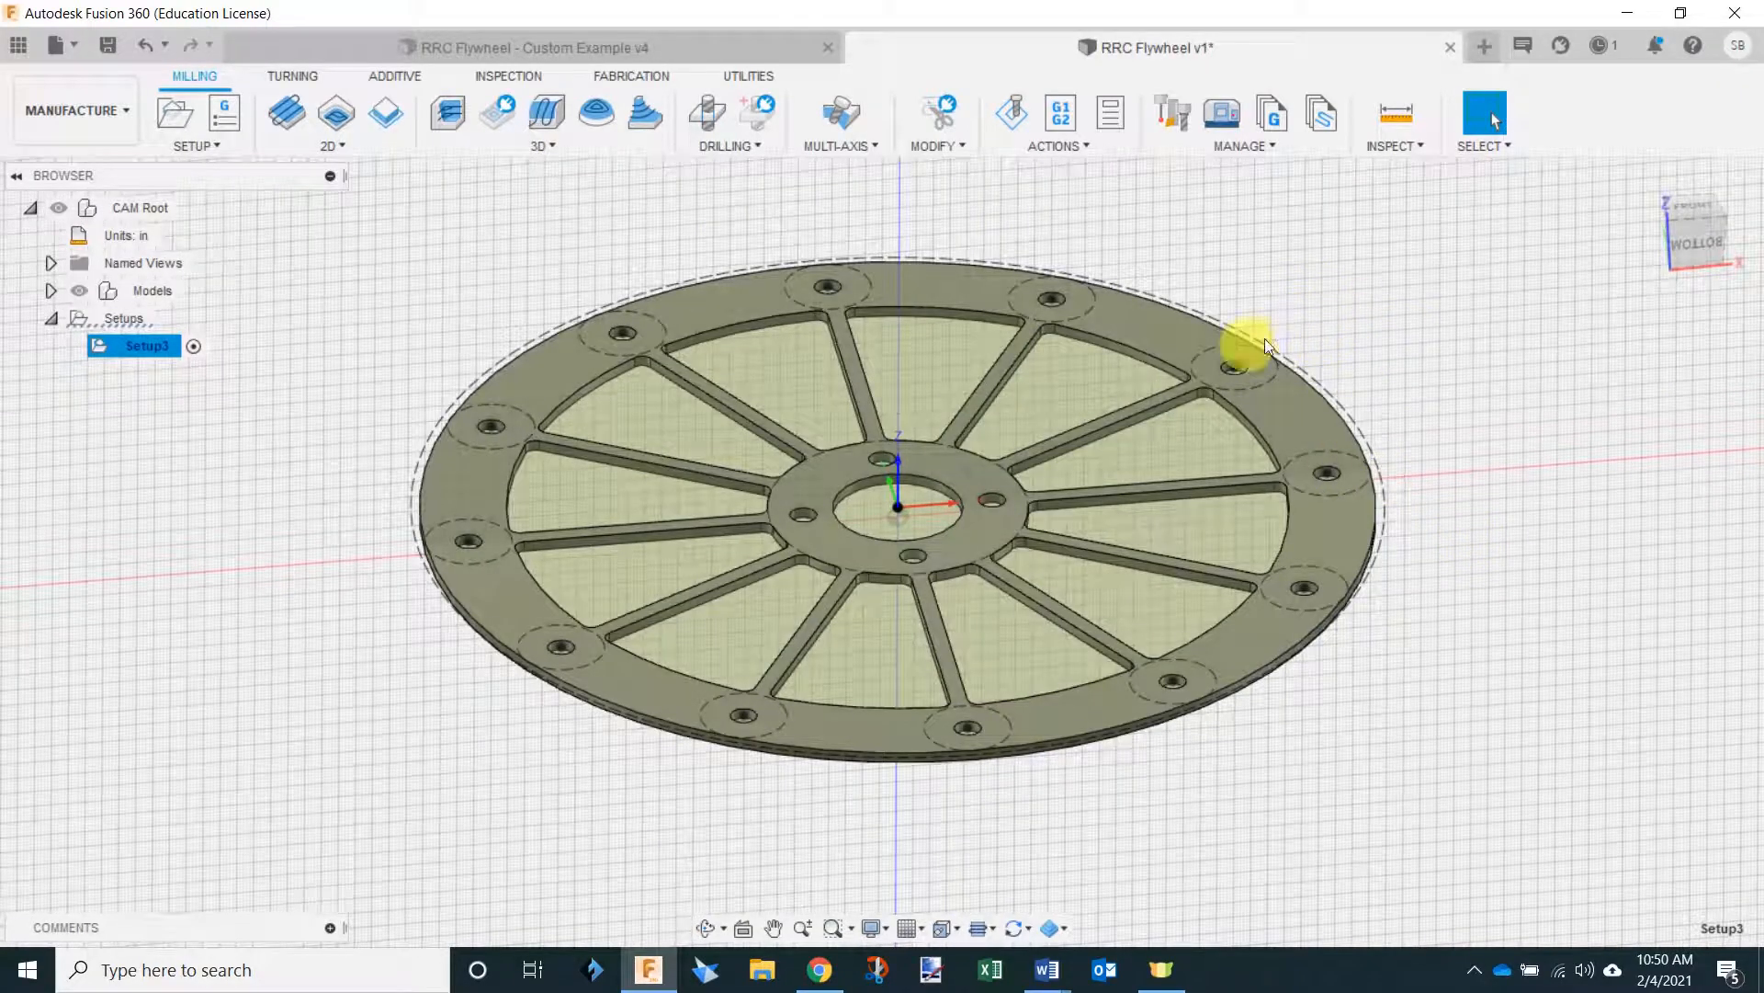
{"action": "middle_click_drag", "start_coordinate": [1251, 344], "coordinate": [1103, 376], "text": "shift"}
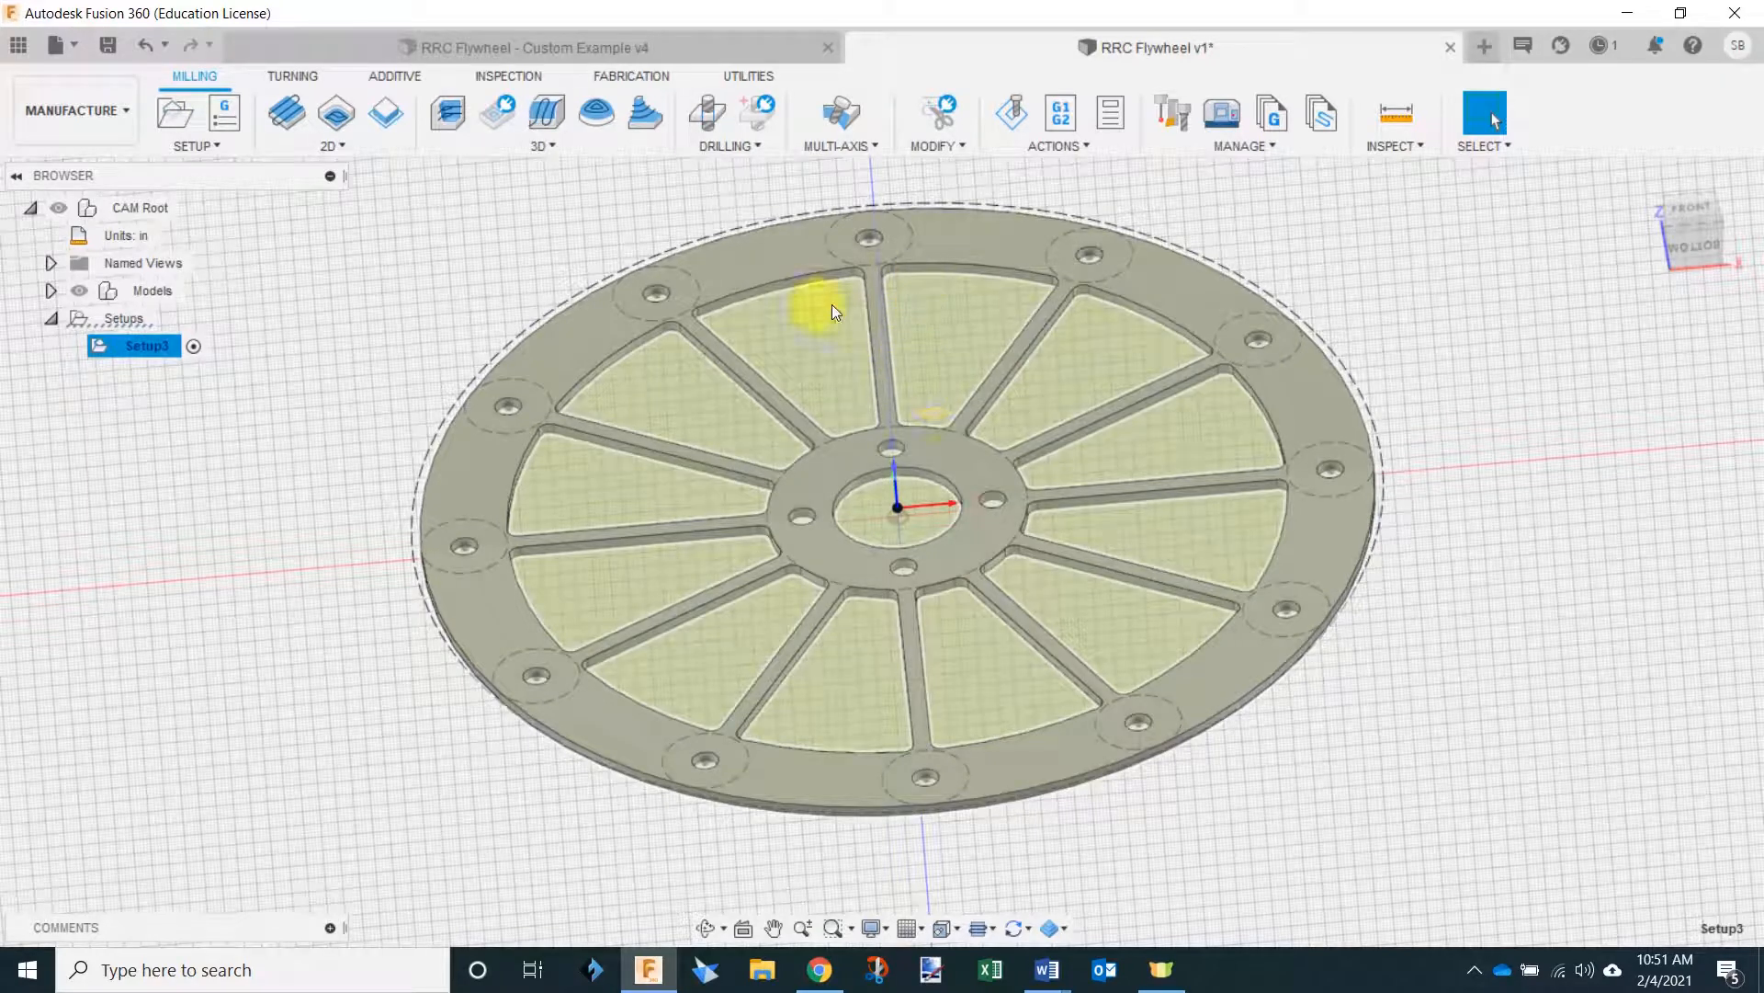
{"action": "left_click", "coordinate": [392, 118]}
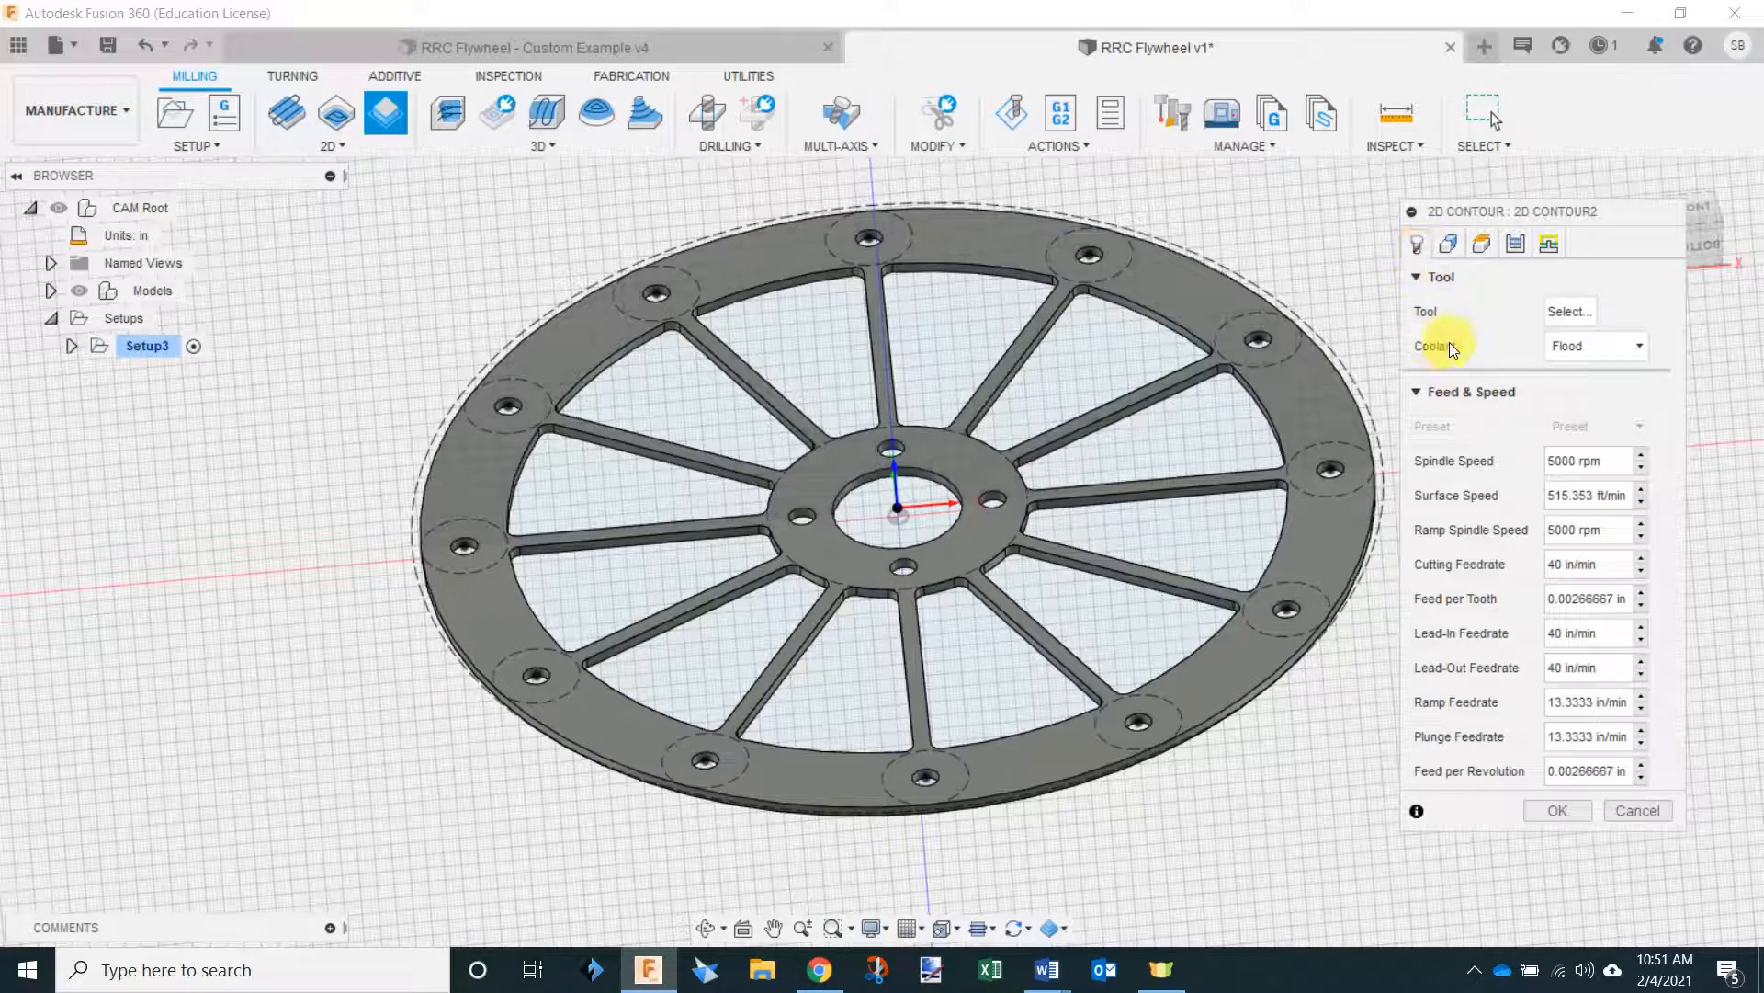
{"action": "left_click", "coordinate": [1580, 312]}
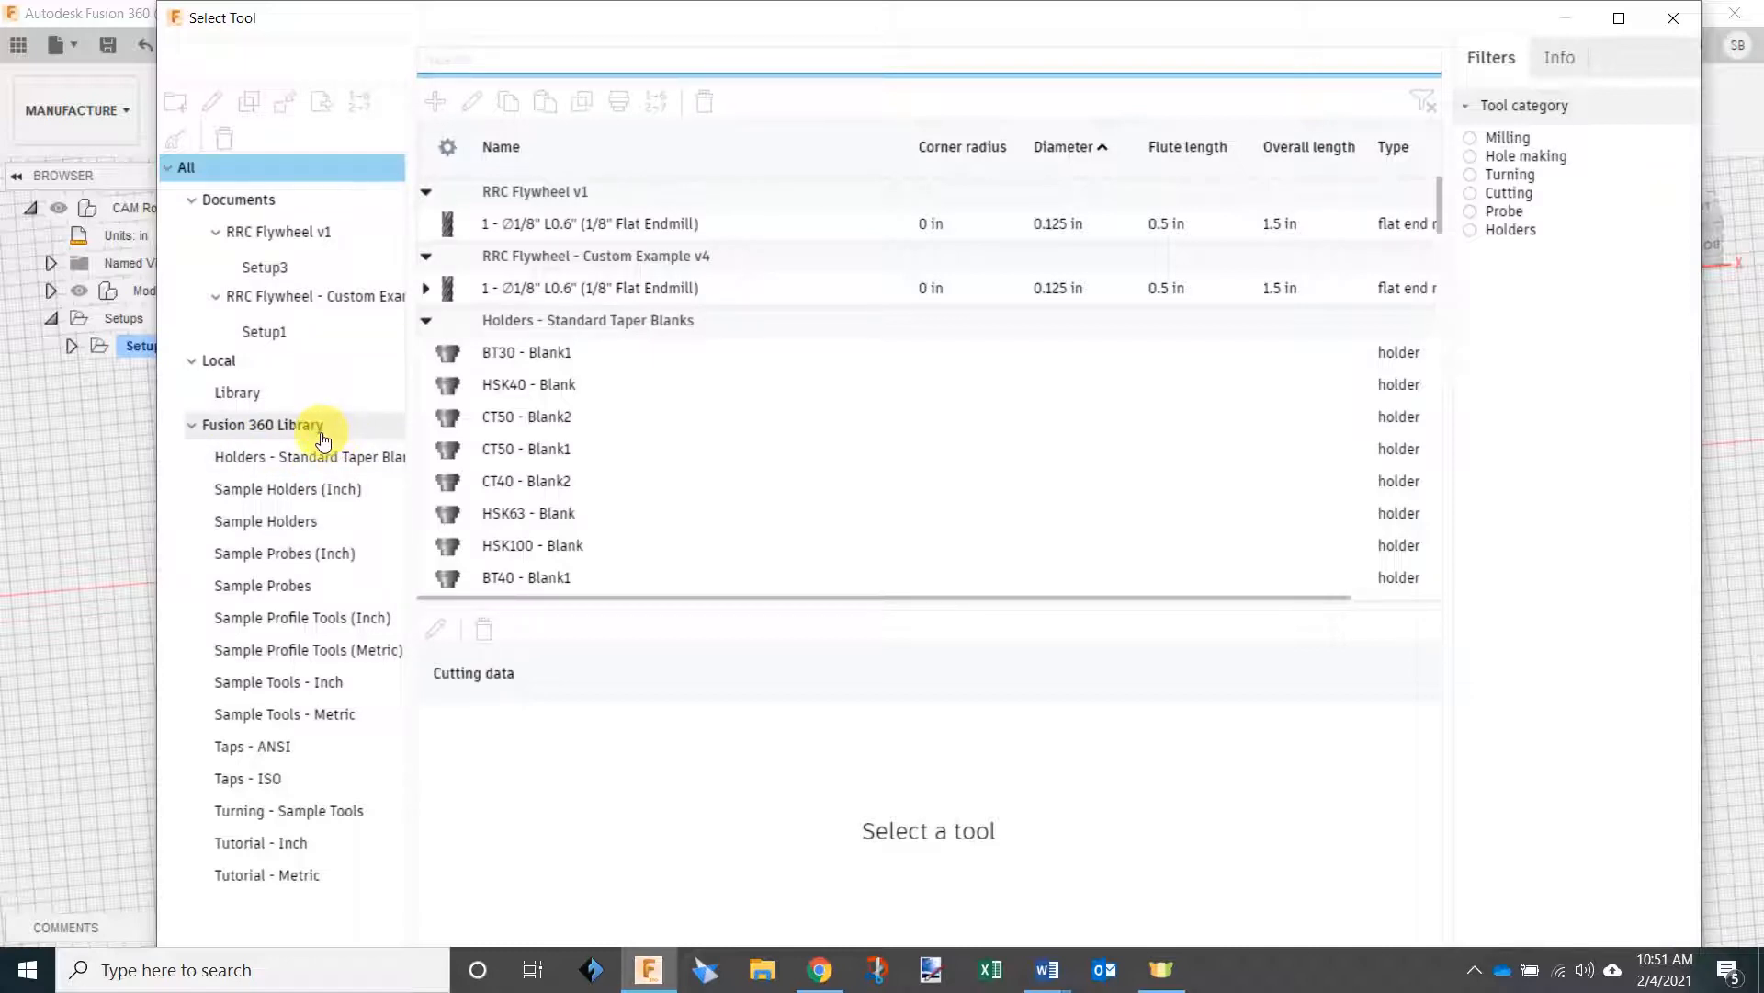
{"action": "left_click", "coordinate": [343, 686]}
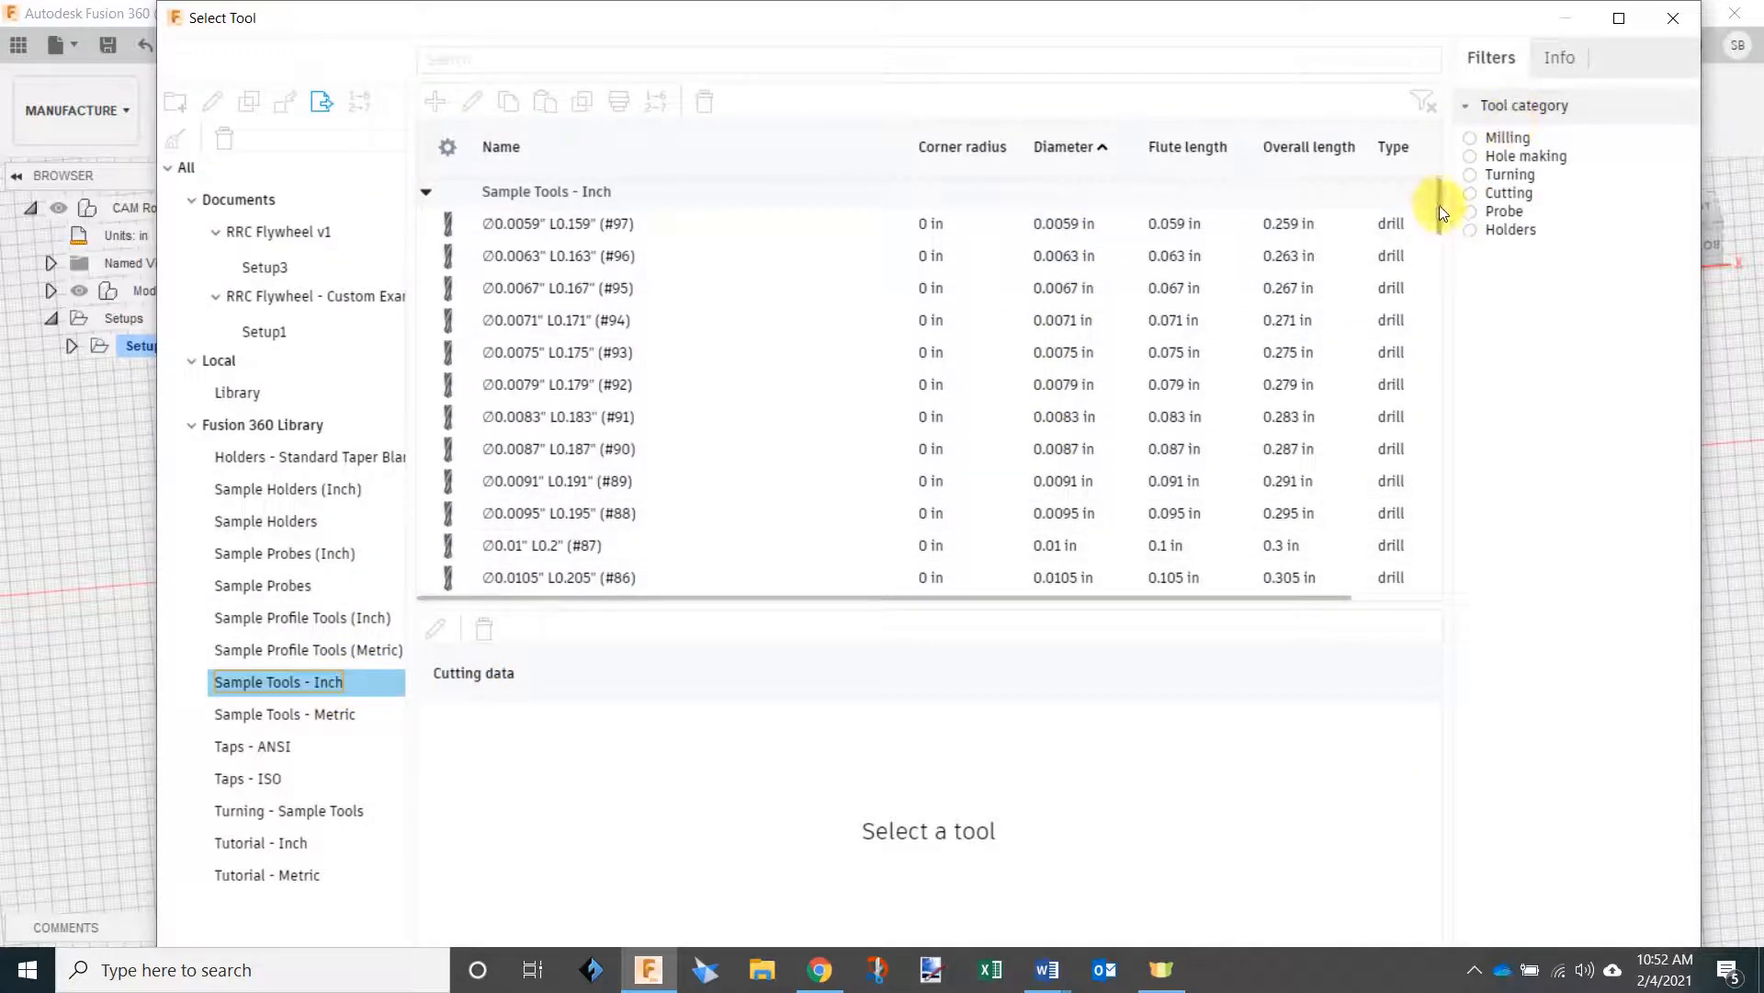
Browse the inch sample tools and try the descending, unsorted and ascending orders by diameter.
{"action": "left_click_drag", "start_coordinate": [1439, 210], "coordinate": [1444, 386]}
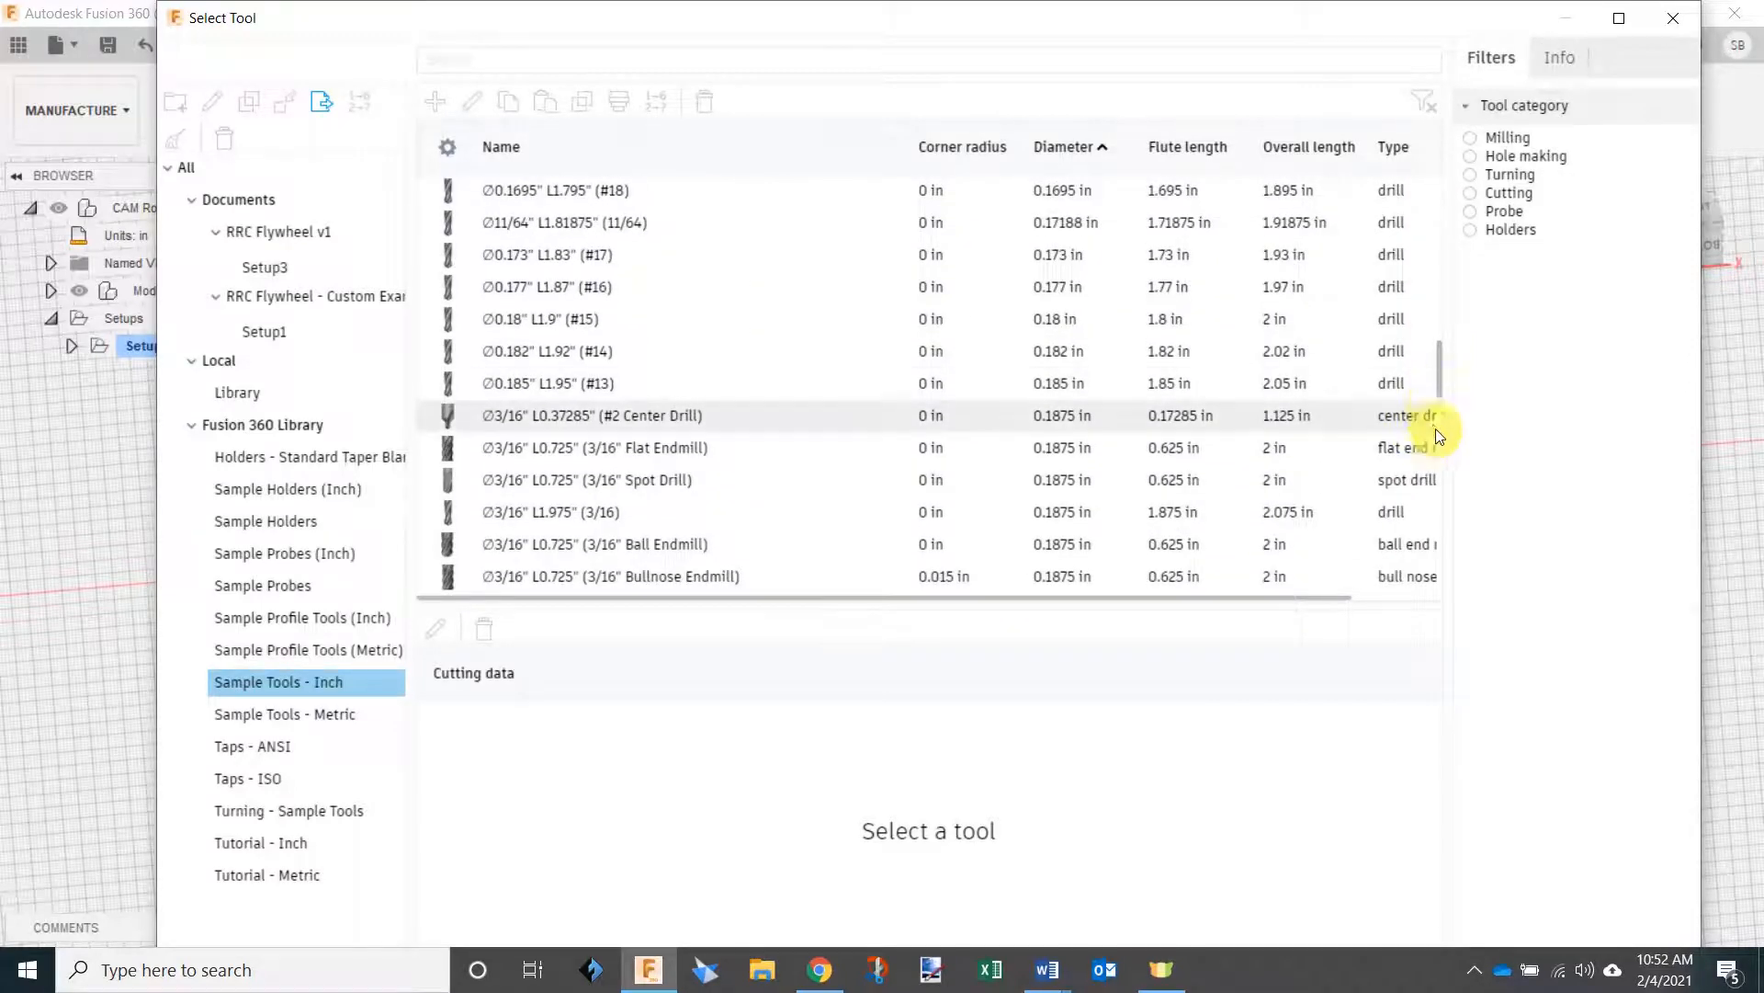
{"action": "left_click_drag", "start_coordinate": [1449, 448], "coordinate": [1505, 414]}
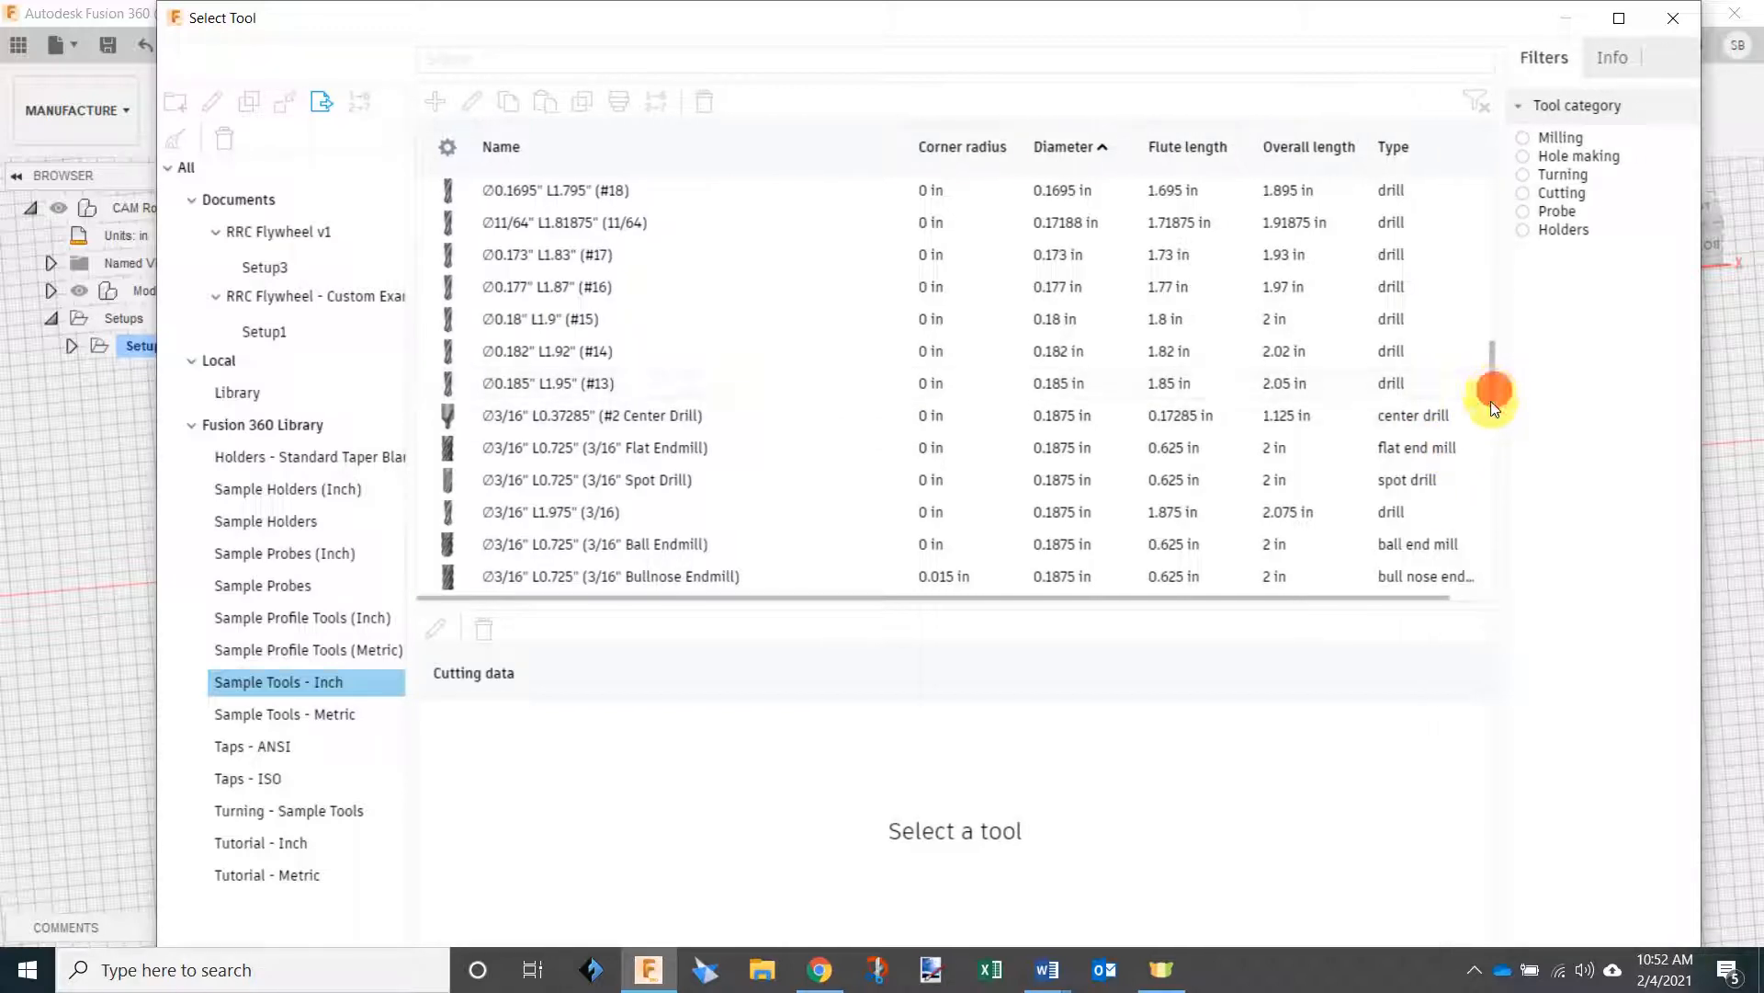
{"action": "left_click_drag", "start_coordinate": [1492, 389], "coordinate": [1550, 263]}
{"action": "left_click_drag", "start_coordinate": [1493, 386], "coordinate": [1504, 175]}
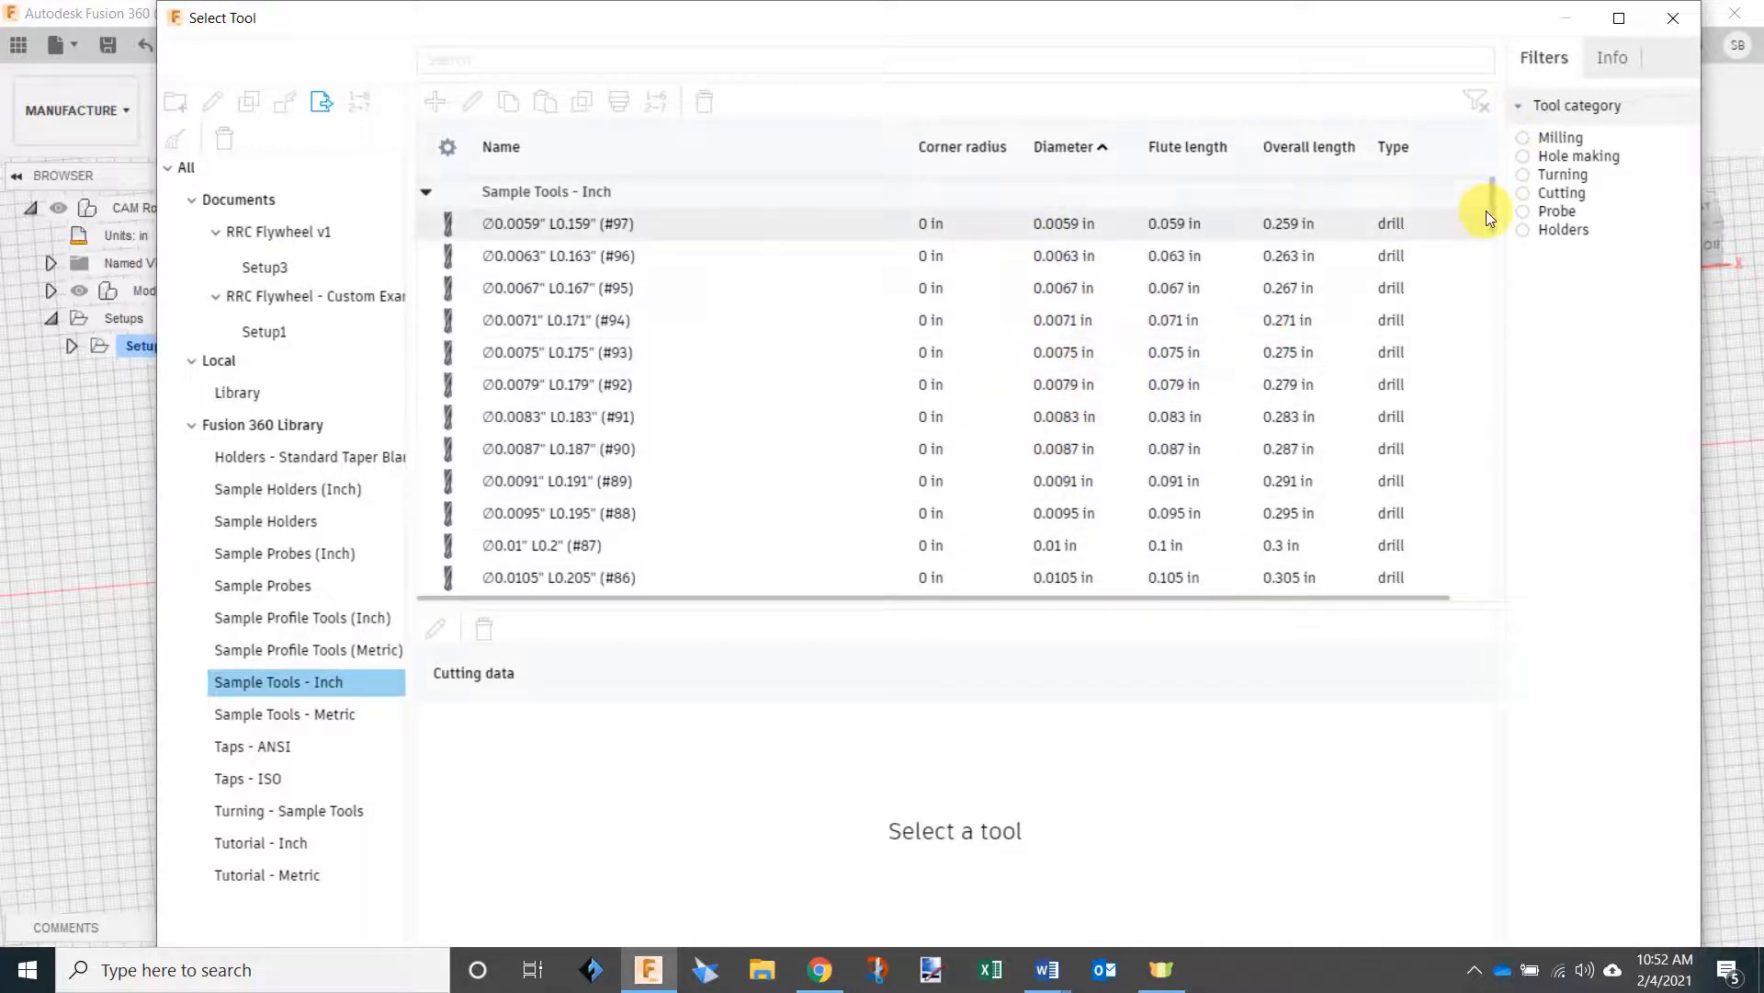
{"action": "mouse_move", "coordinate": [1492, 219]}
{"action": "left_mouse_down"}
{"action": "mouse_move", "coordinate": [1493, 256]}
{"action": "mouse_move", "coordinate": [1502, 191]}
{"action": "left_mouse_up"}
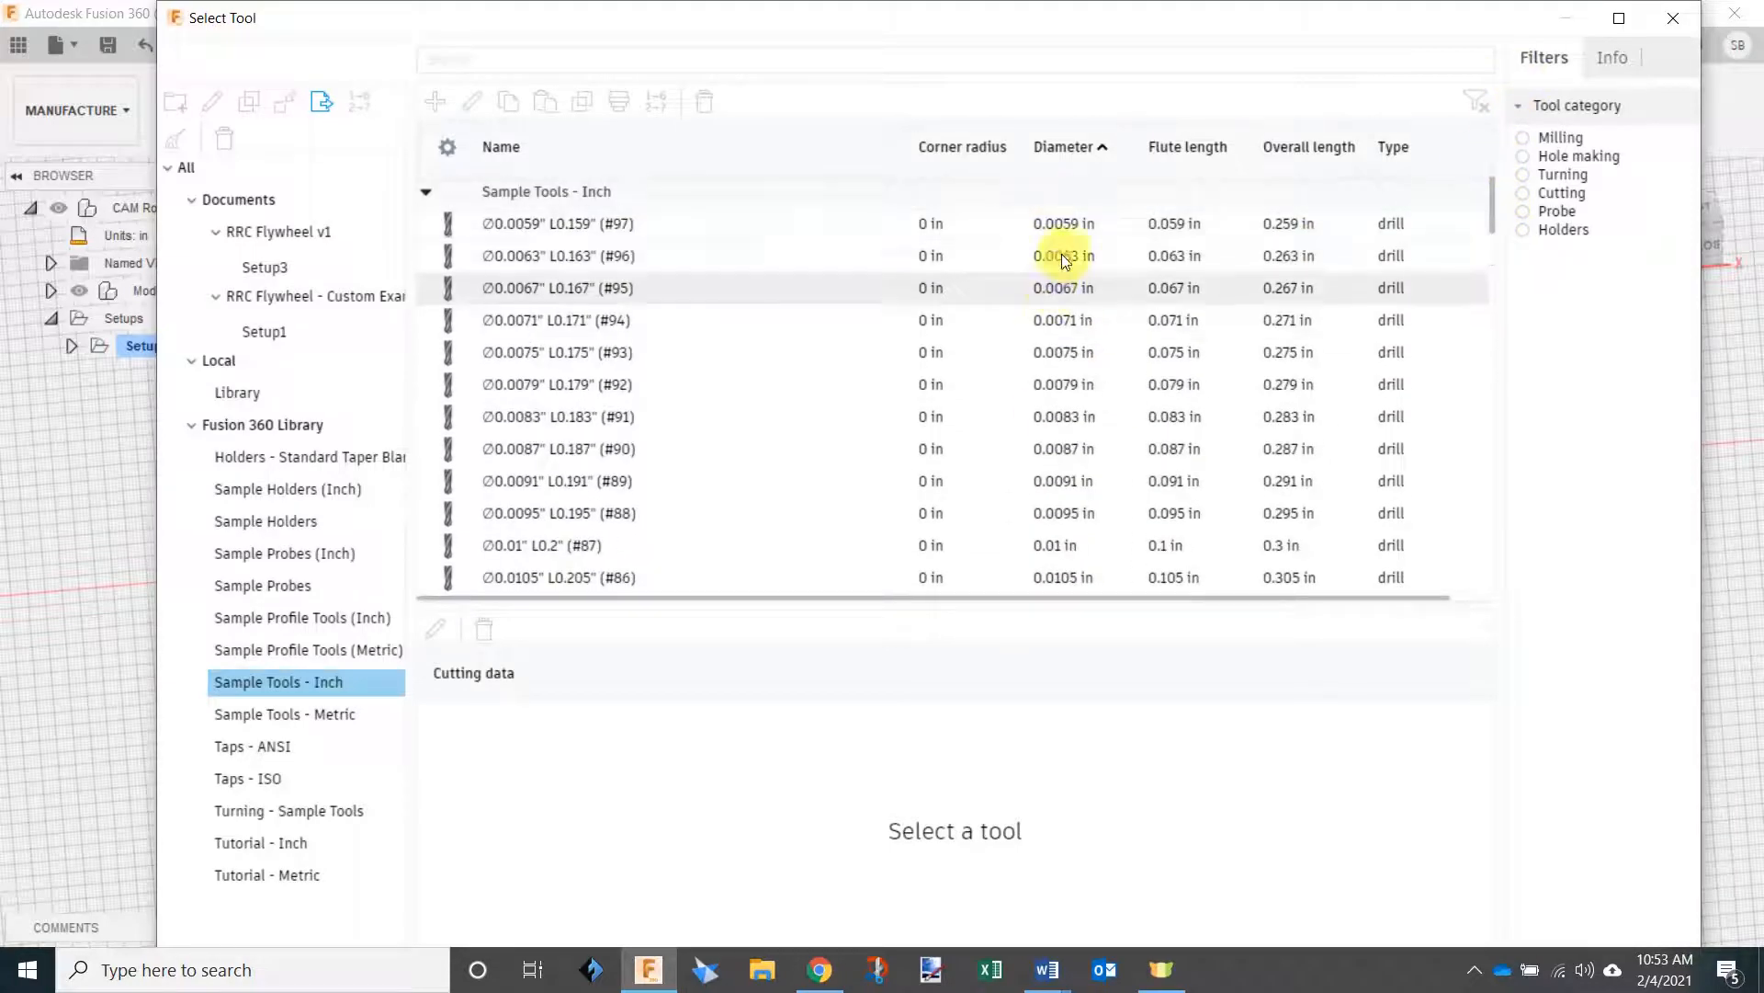
{"action": "left_click", "coordinate": [1069, 149]}
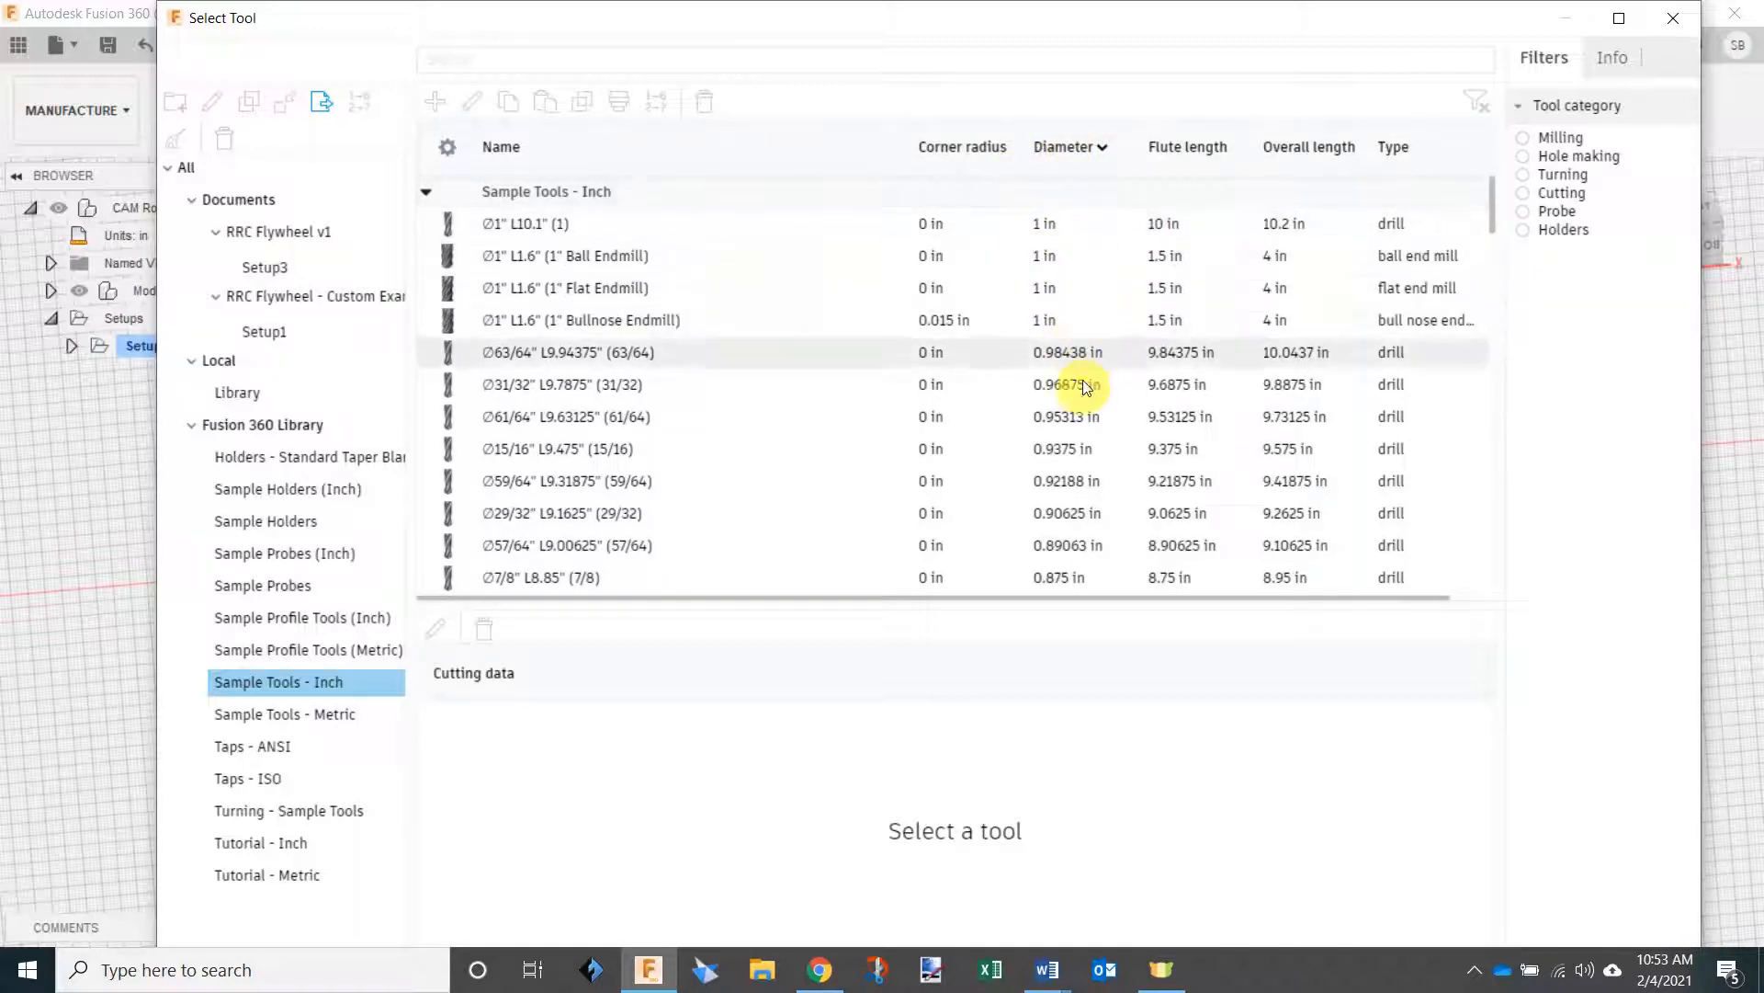
{"action": "left_click", "coordinate": [1066, 149]}
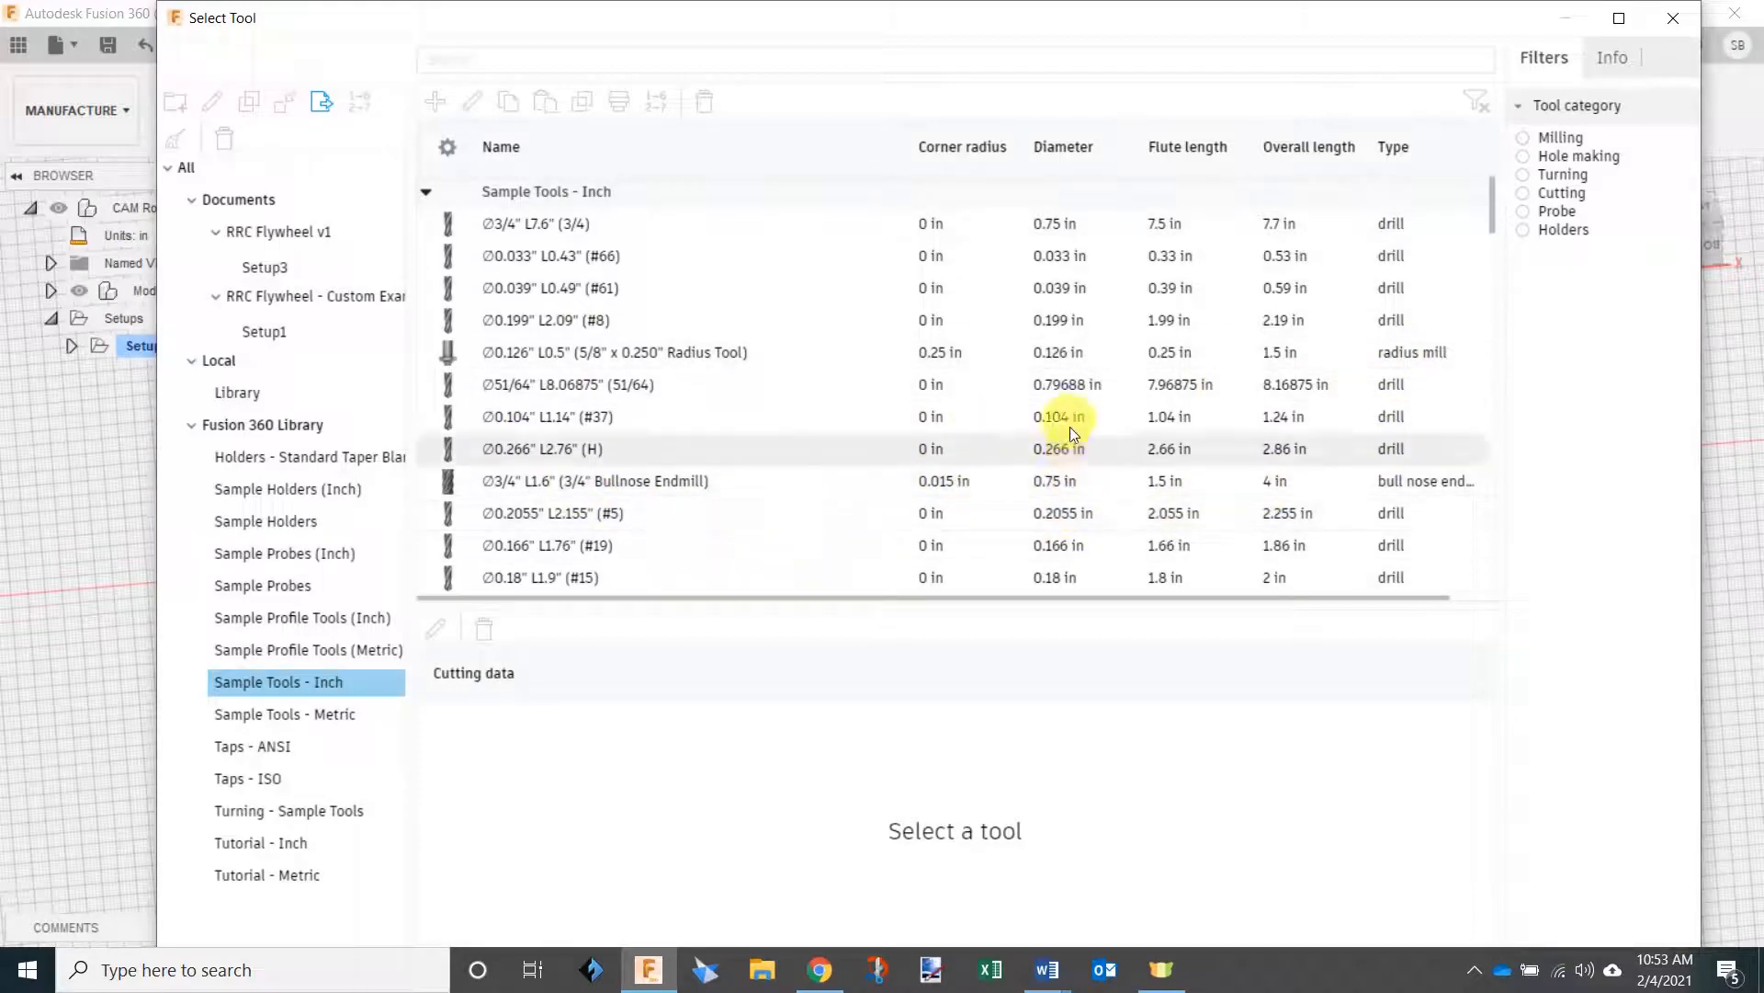
{"action": "left_click", "coordinate": [1073, 145]}
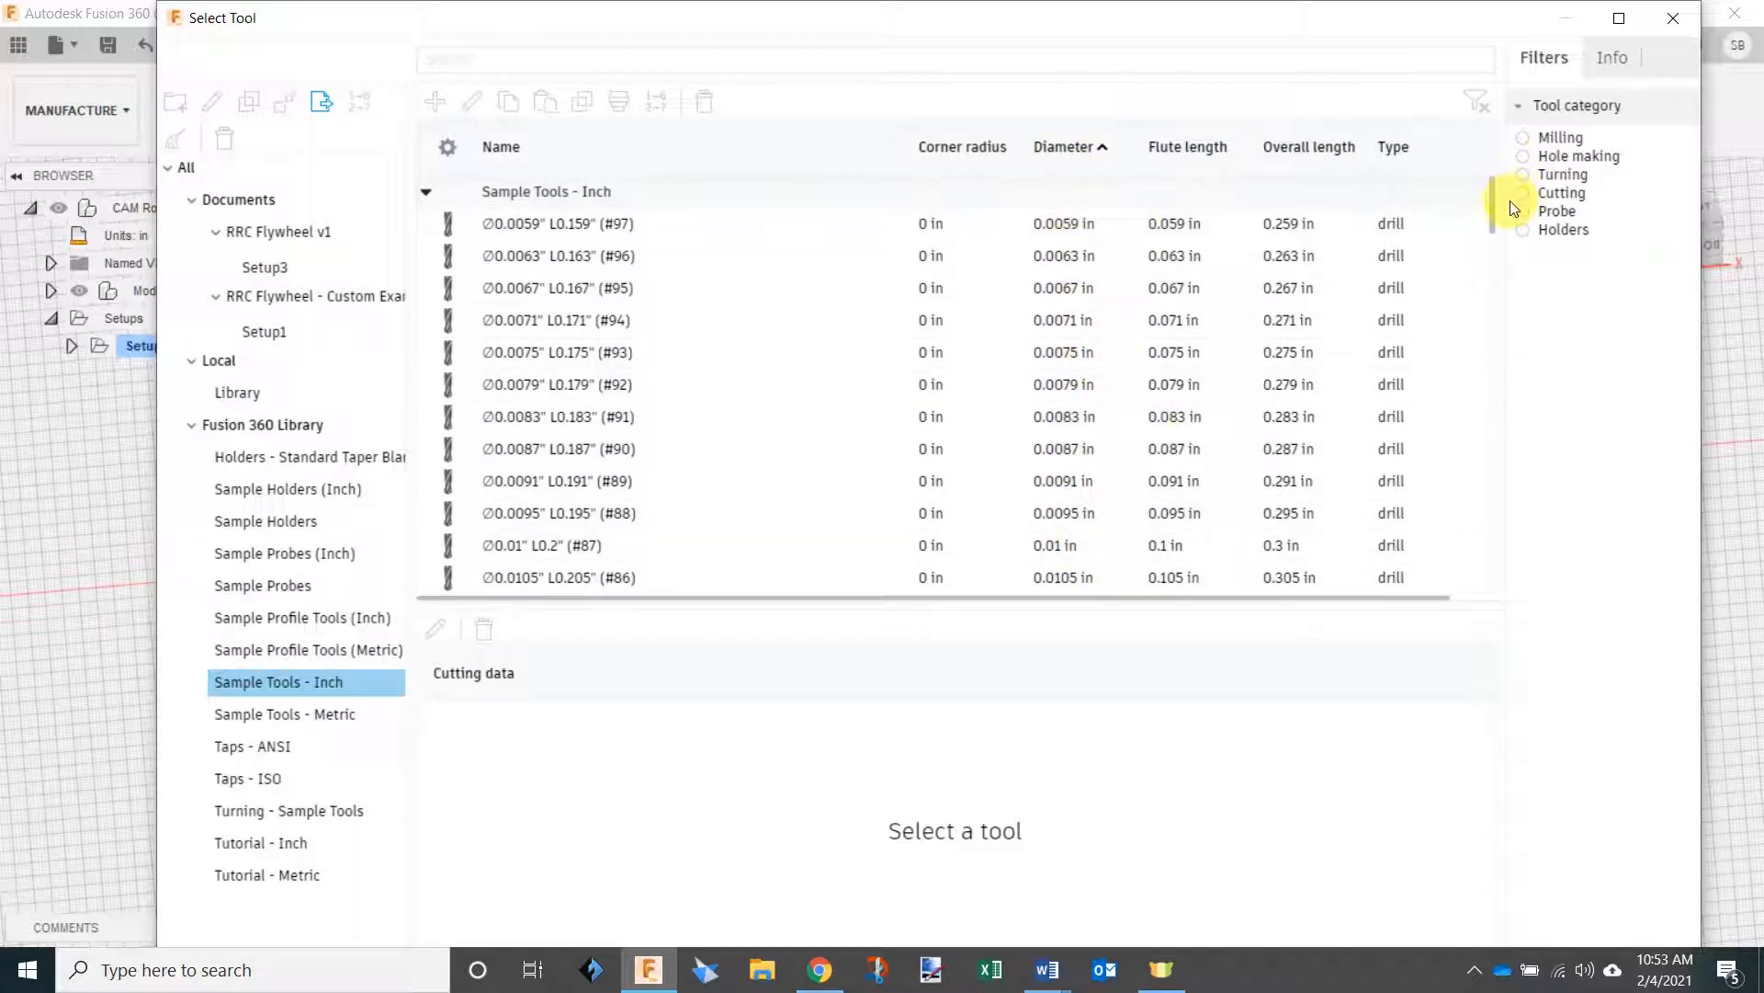
Choose the 1/8" Flat Endmill from the Sample Tools - Inch library for the 2D contour.
{"action": "left_click_drag", "start_coordinate": [1492, 223], "coordinate": [1496, 252]}
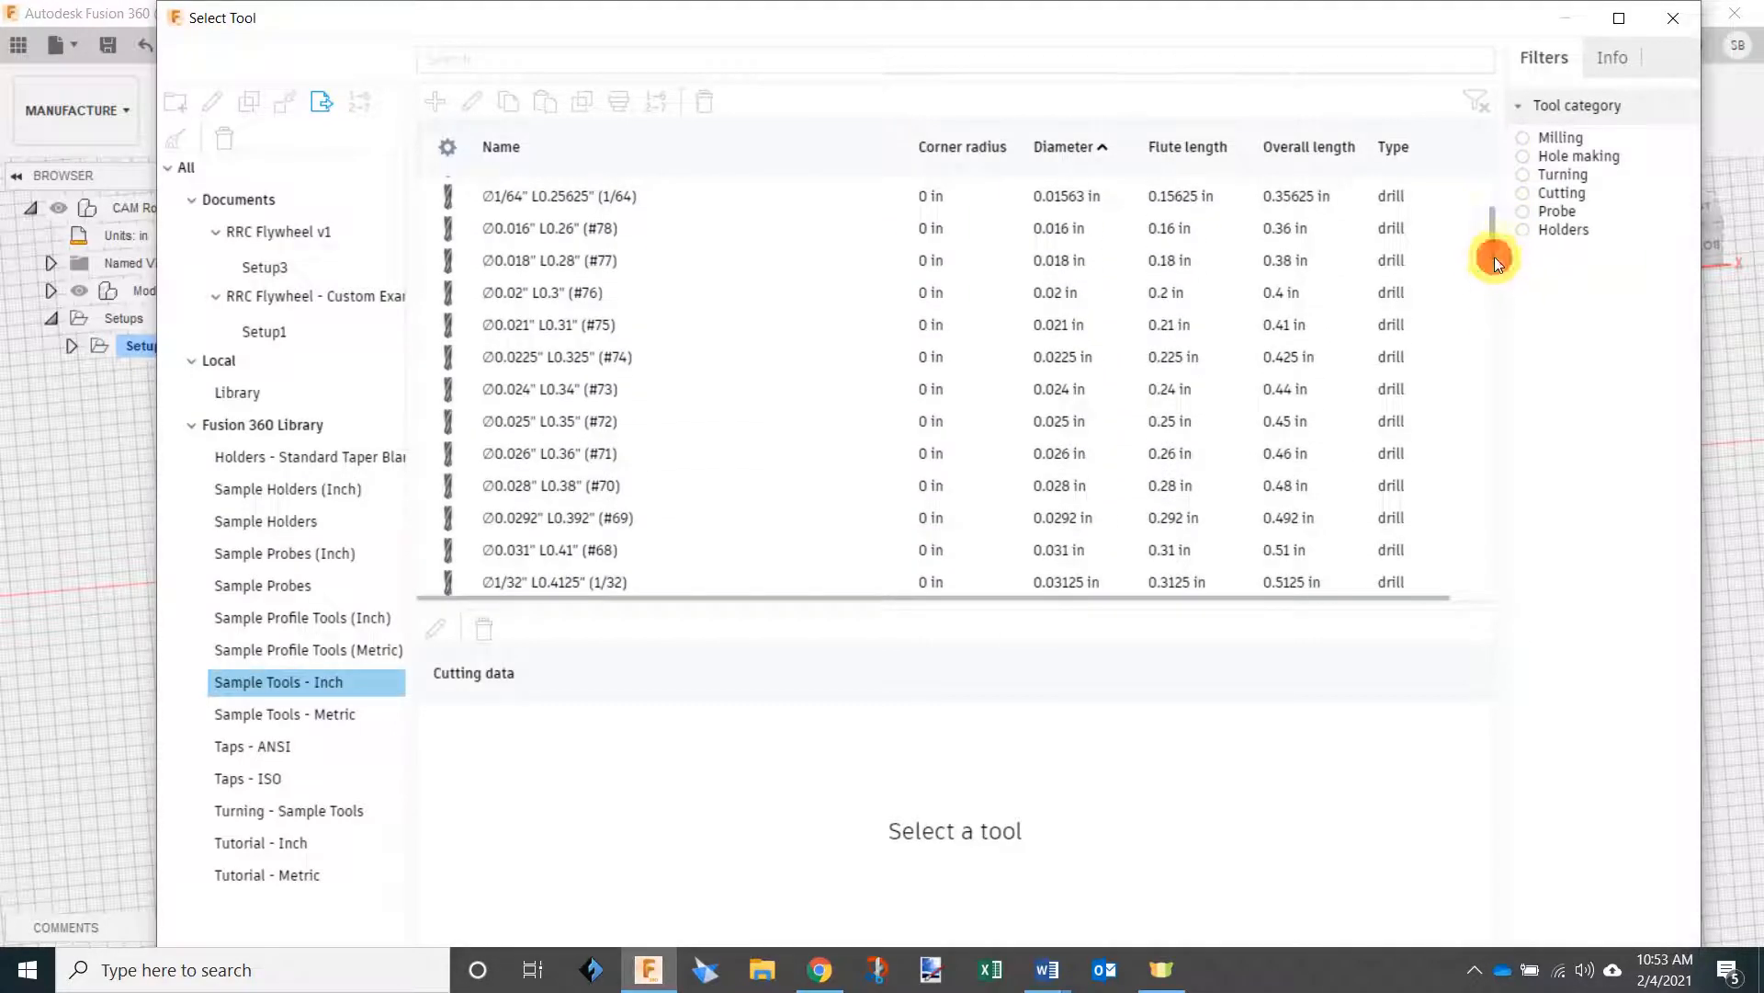
{"action": "left_click_drag", "start_coordinate": [1493, 258], "coordinate": [1481, 346]}
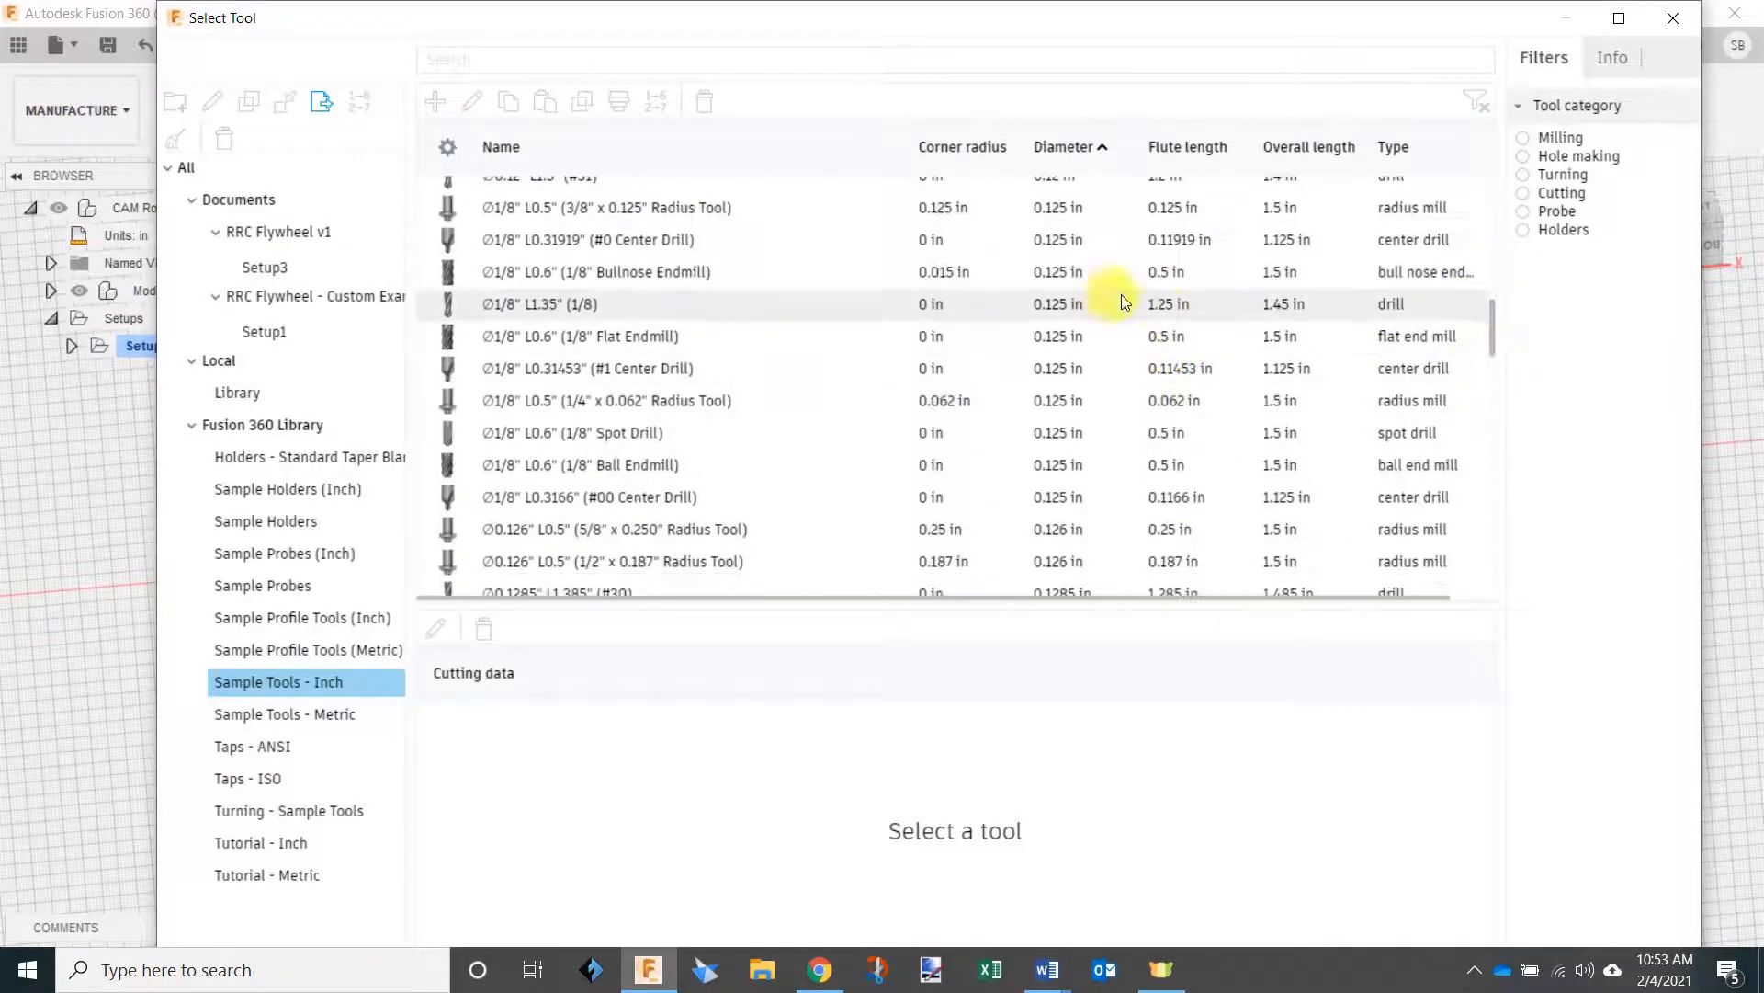
{"action": "scroll", "coordinate": [1066, 276], "scroll_direction": "up", "scroll_amount": 1}
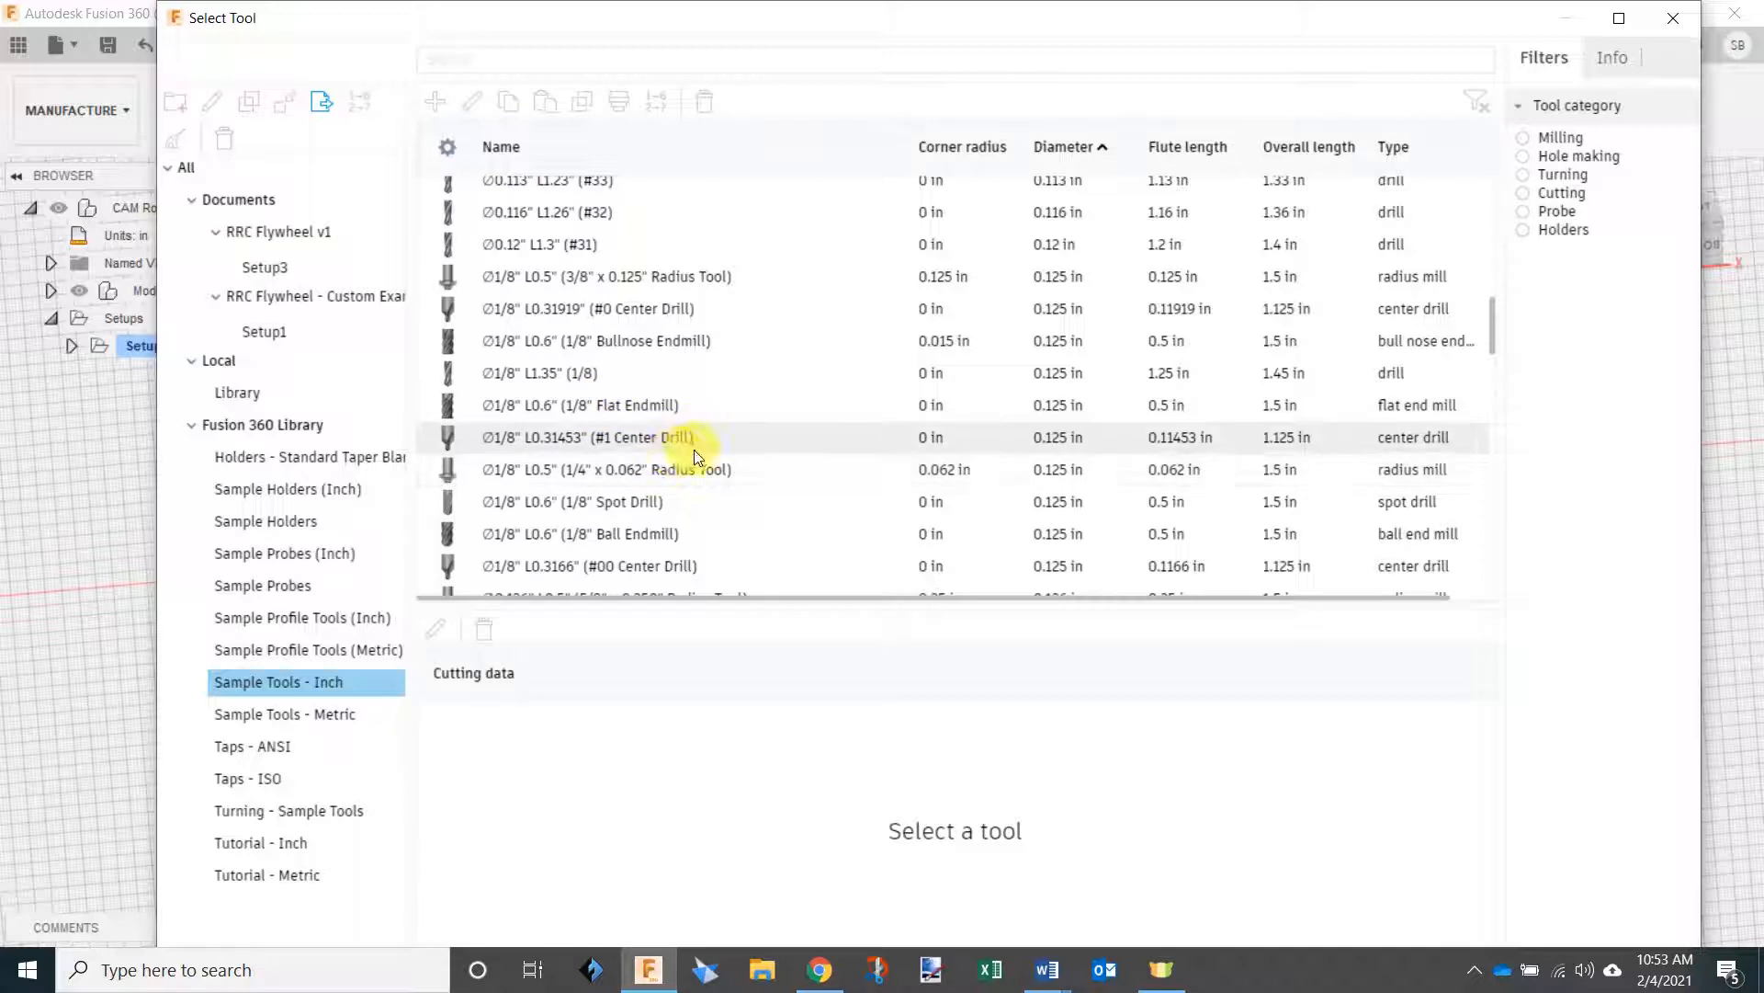
{"action": "left_click", "coordinate": [682, 404]}
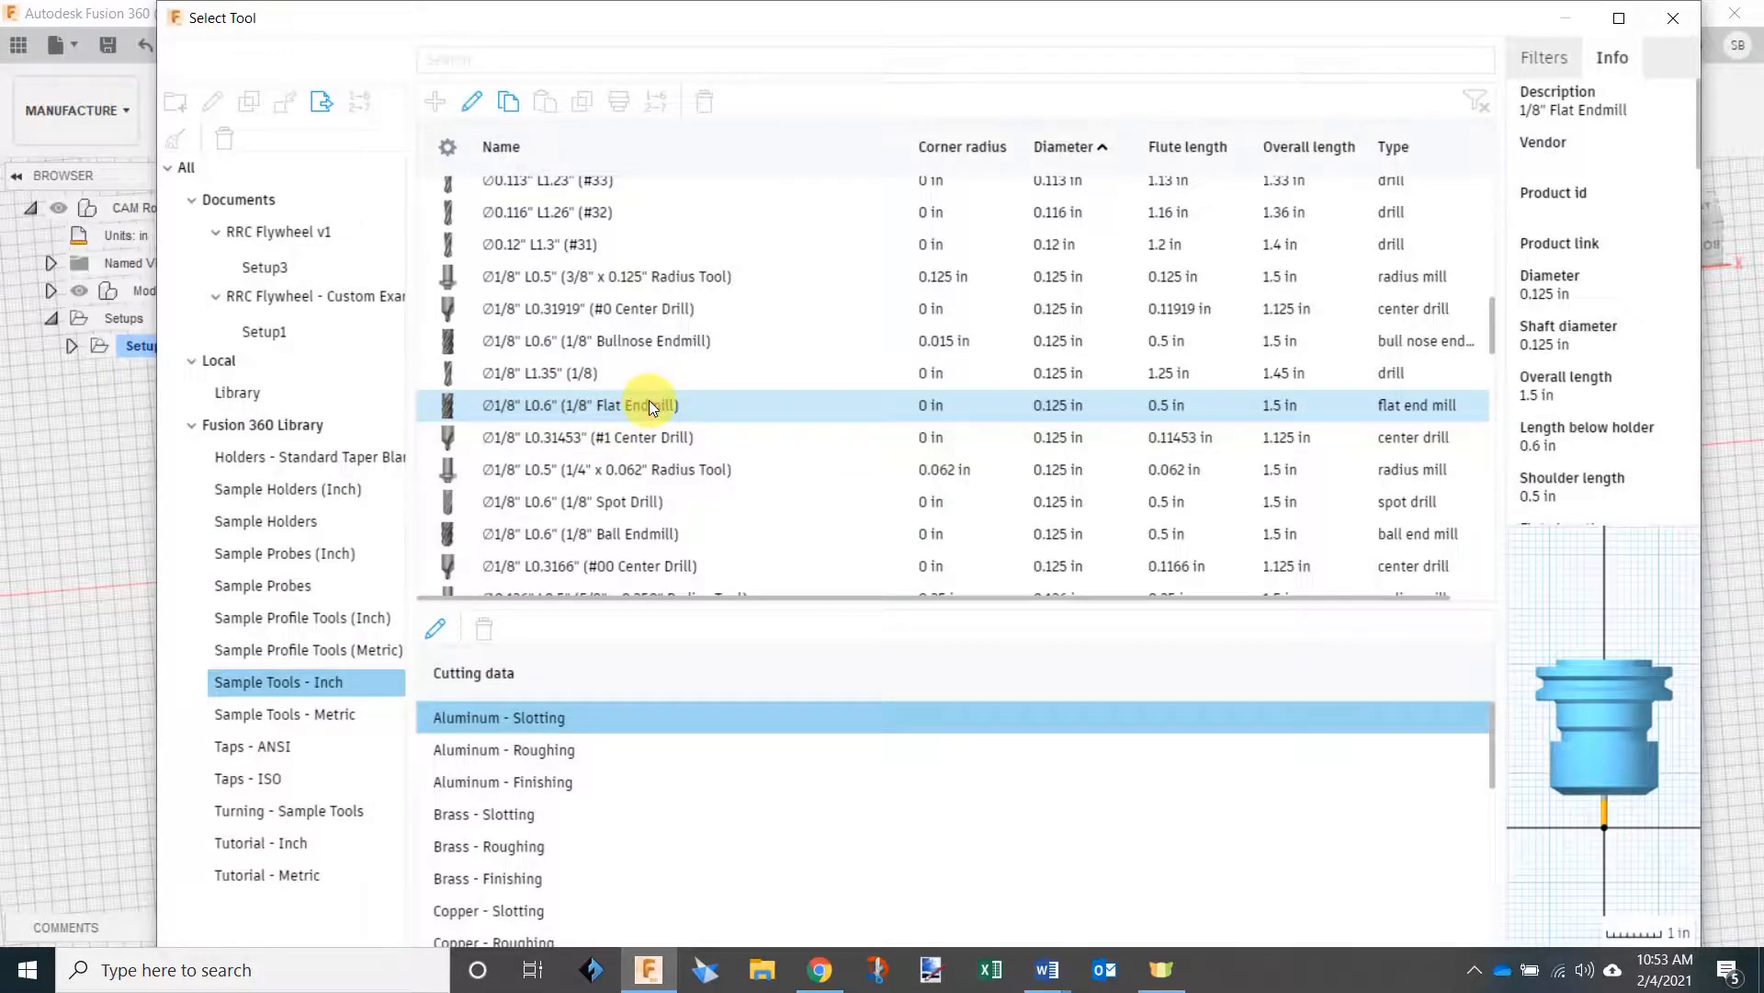
{"action": "double_click", "coordinate": [649, 405]}
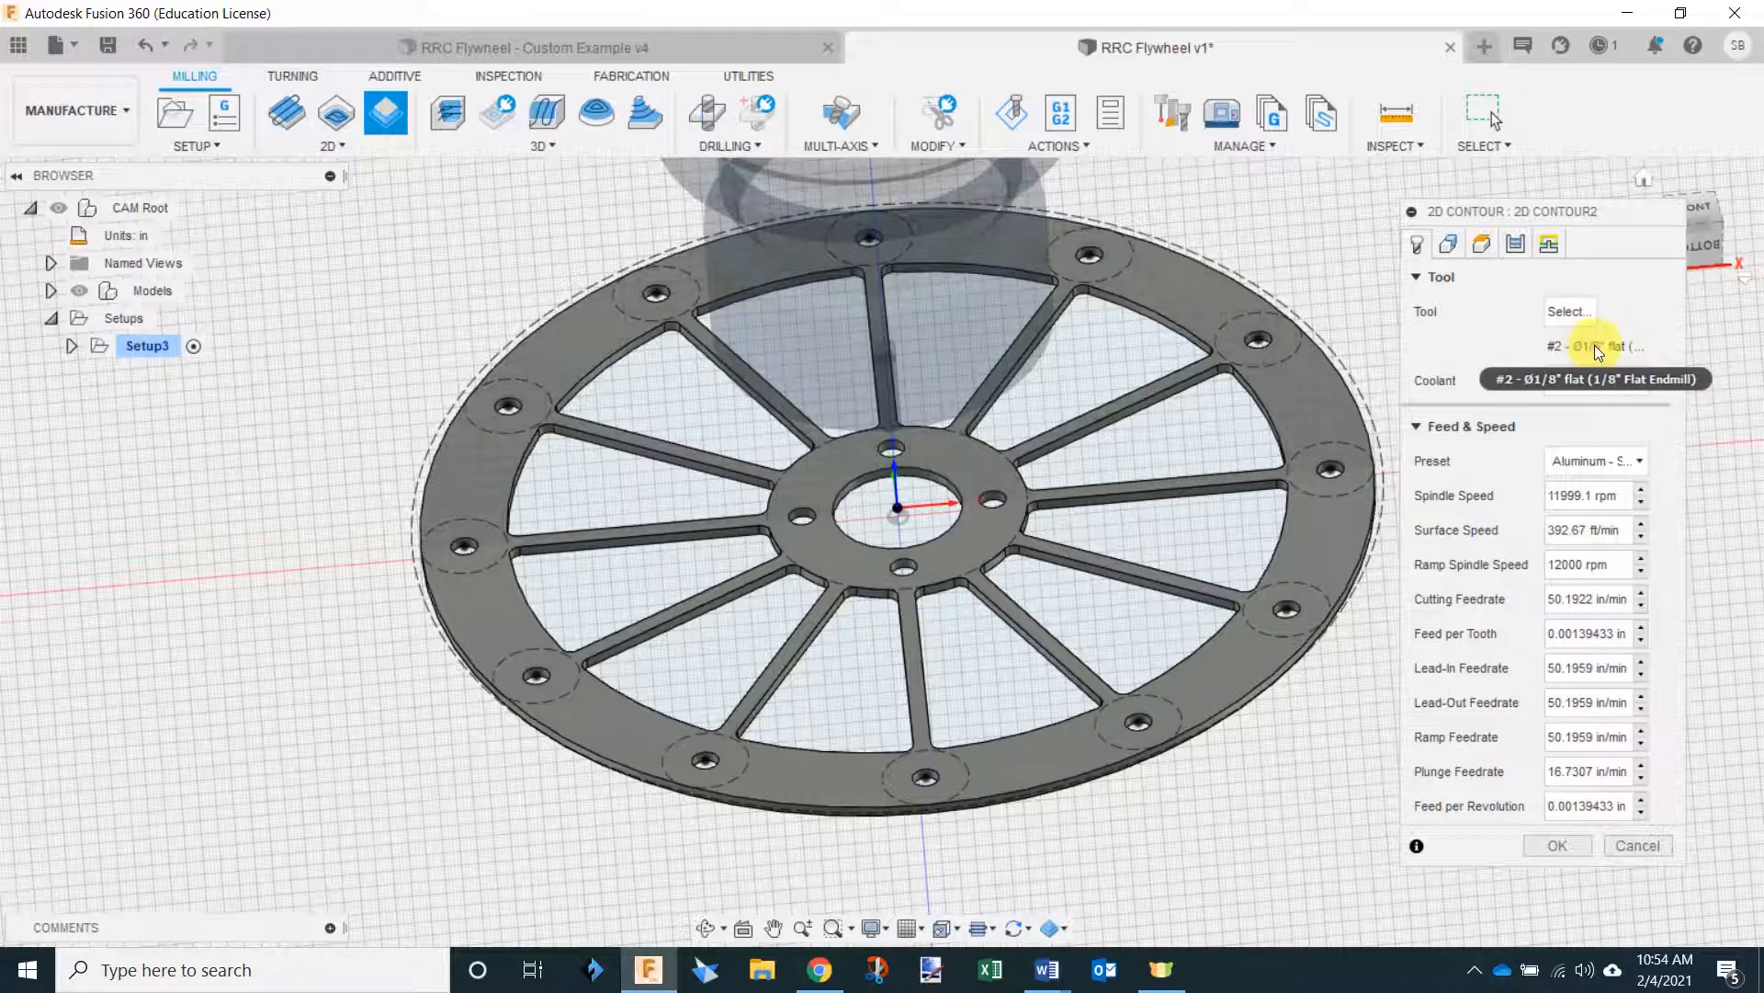
{"action": "left_click", "coordinate": [1579, 322]}
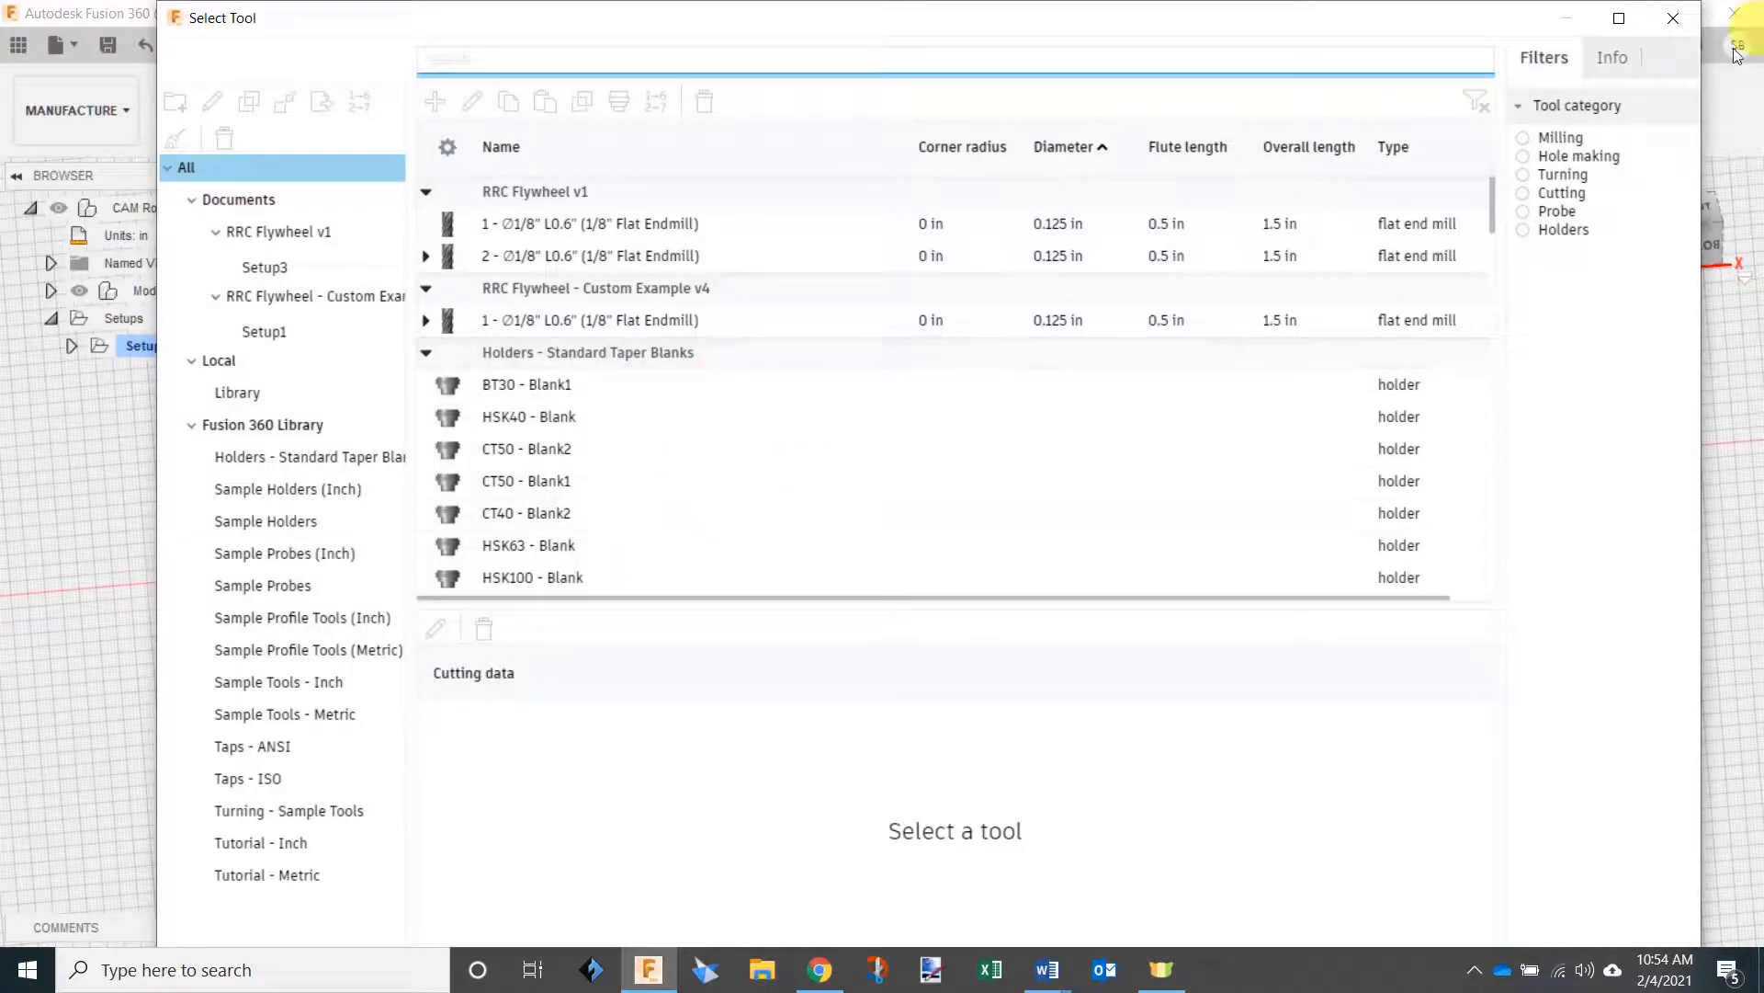
{"action": "left_click", "coordinate": [1673, 20]}
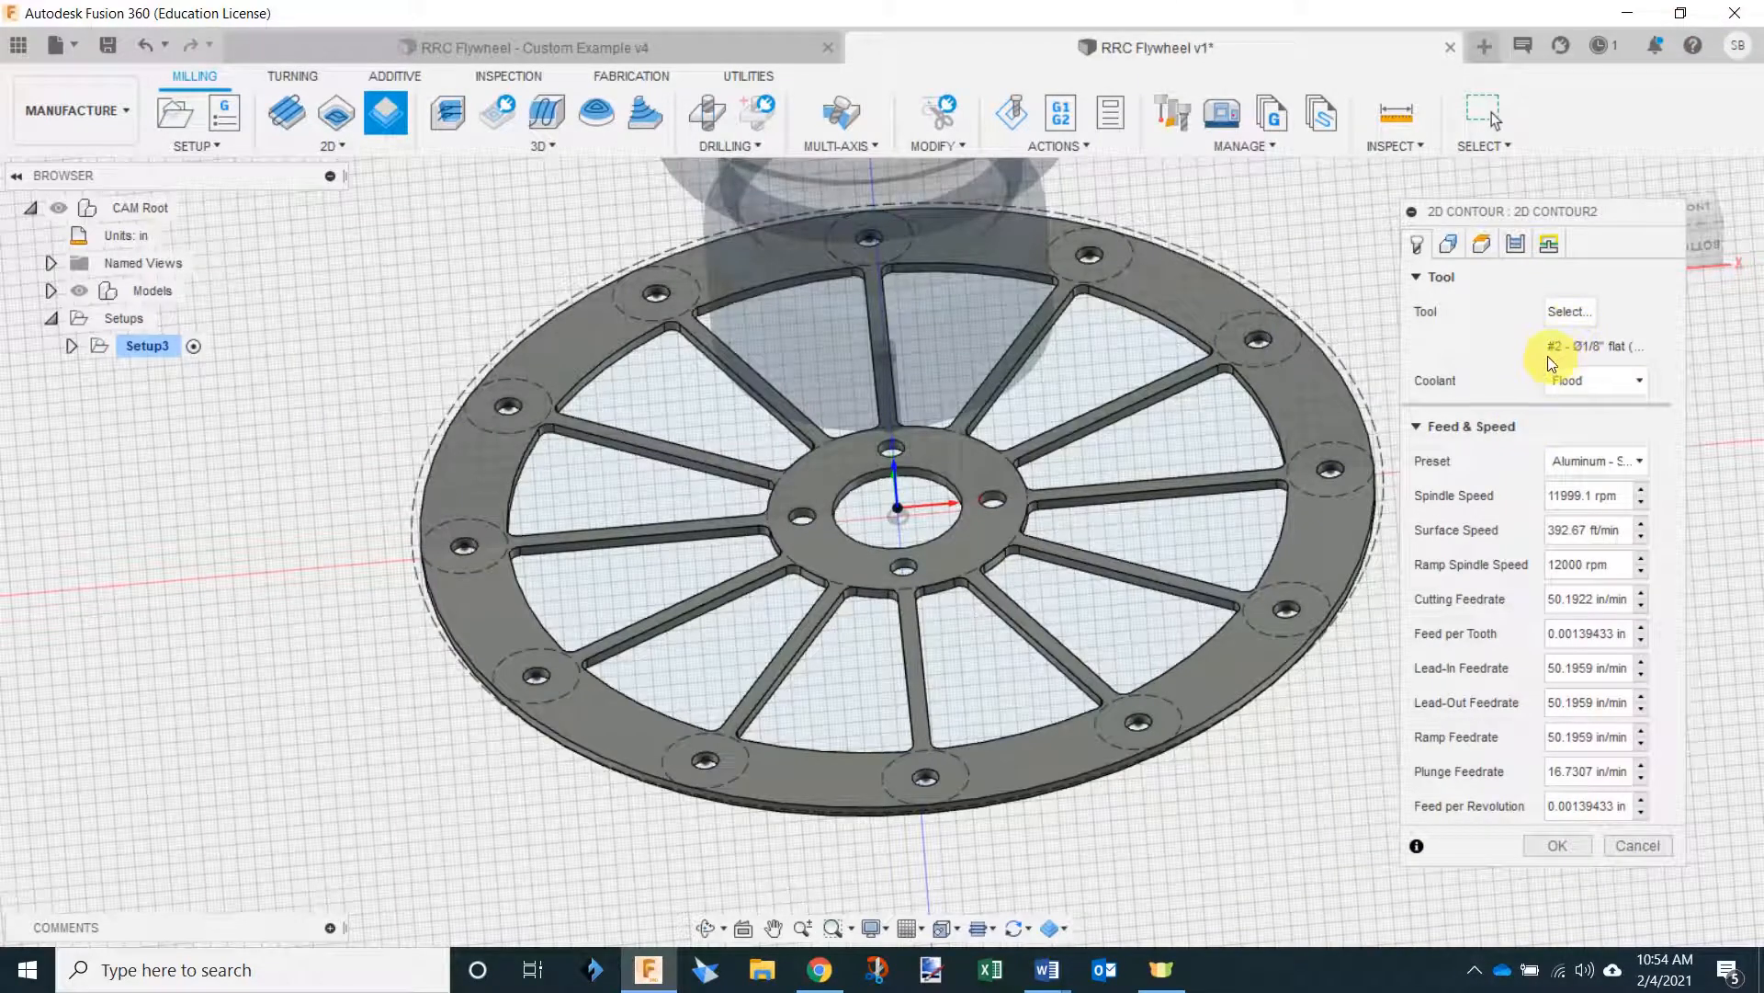
{"action": "left_click", "coordinate": [1575, 316]}
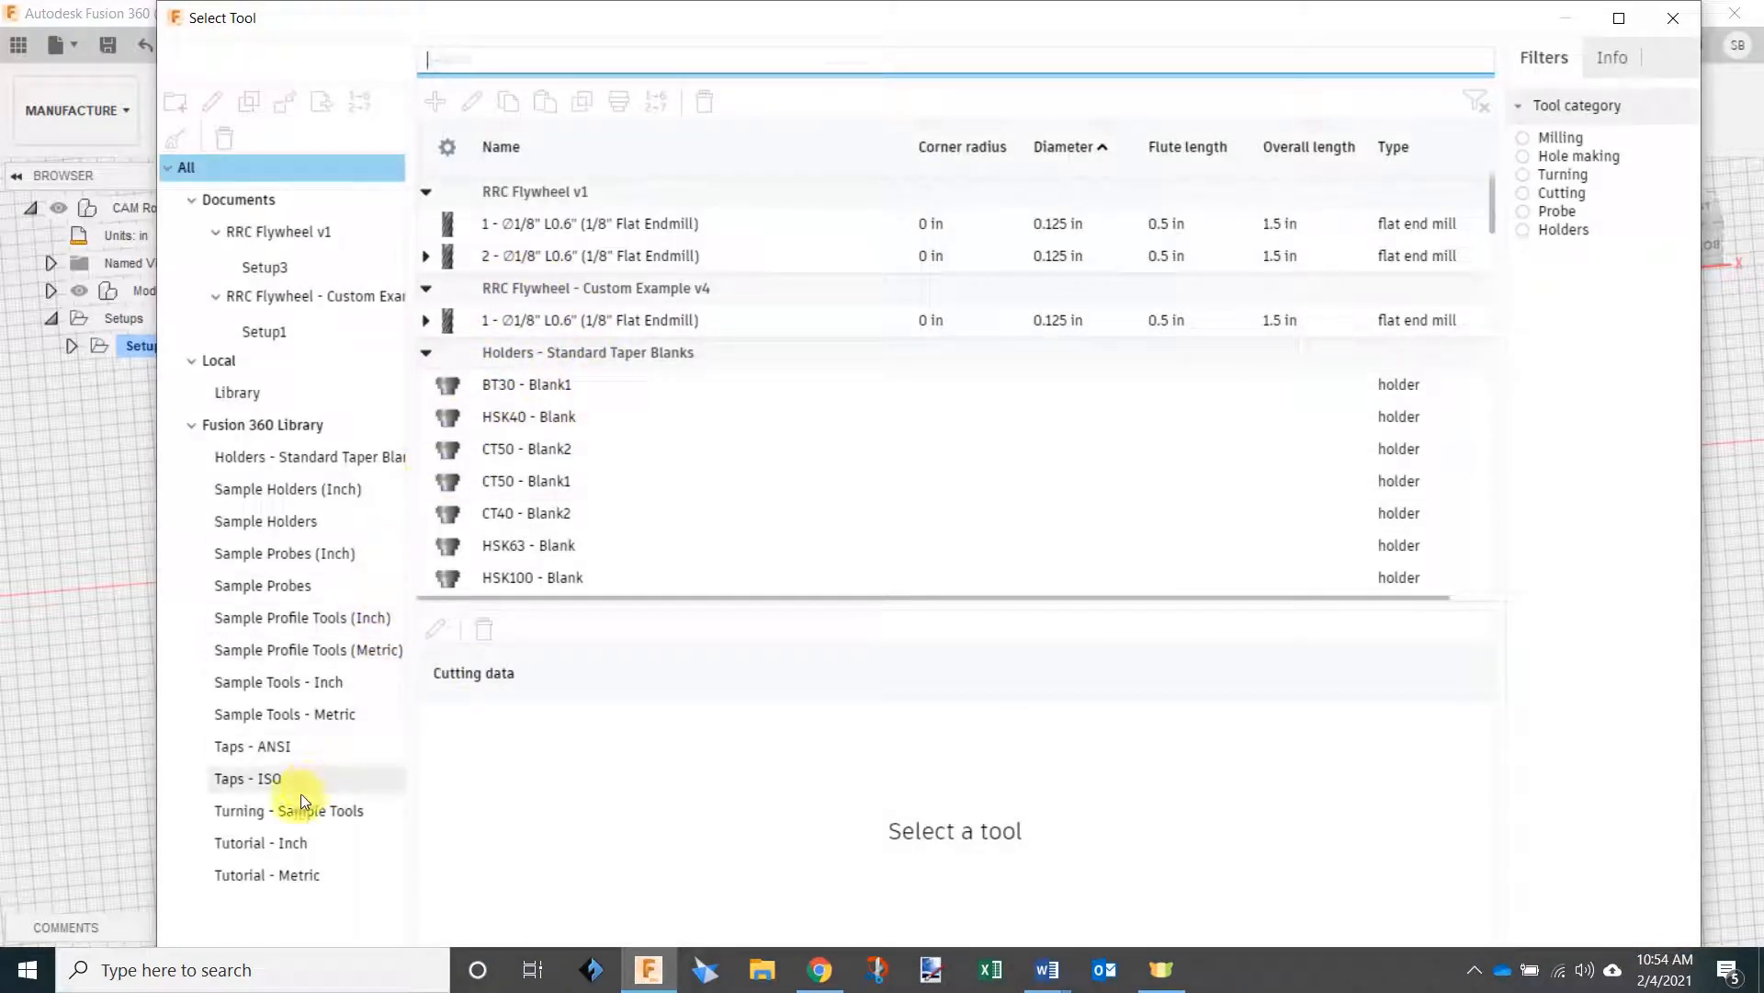
{"action": "left_click", "coordinate": [328, 685]}
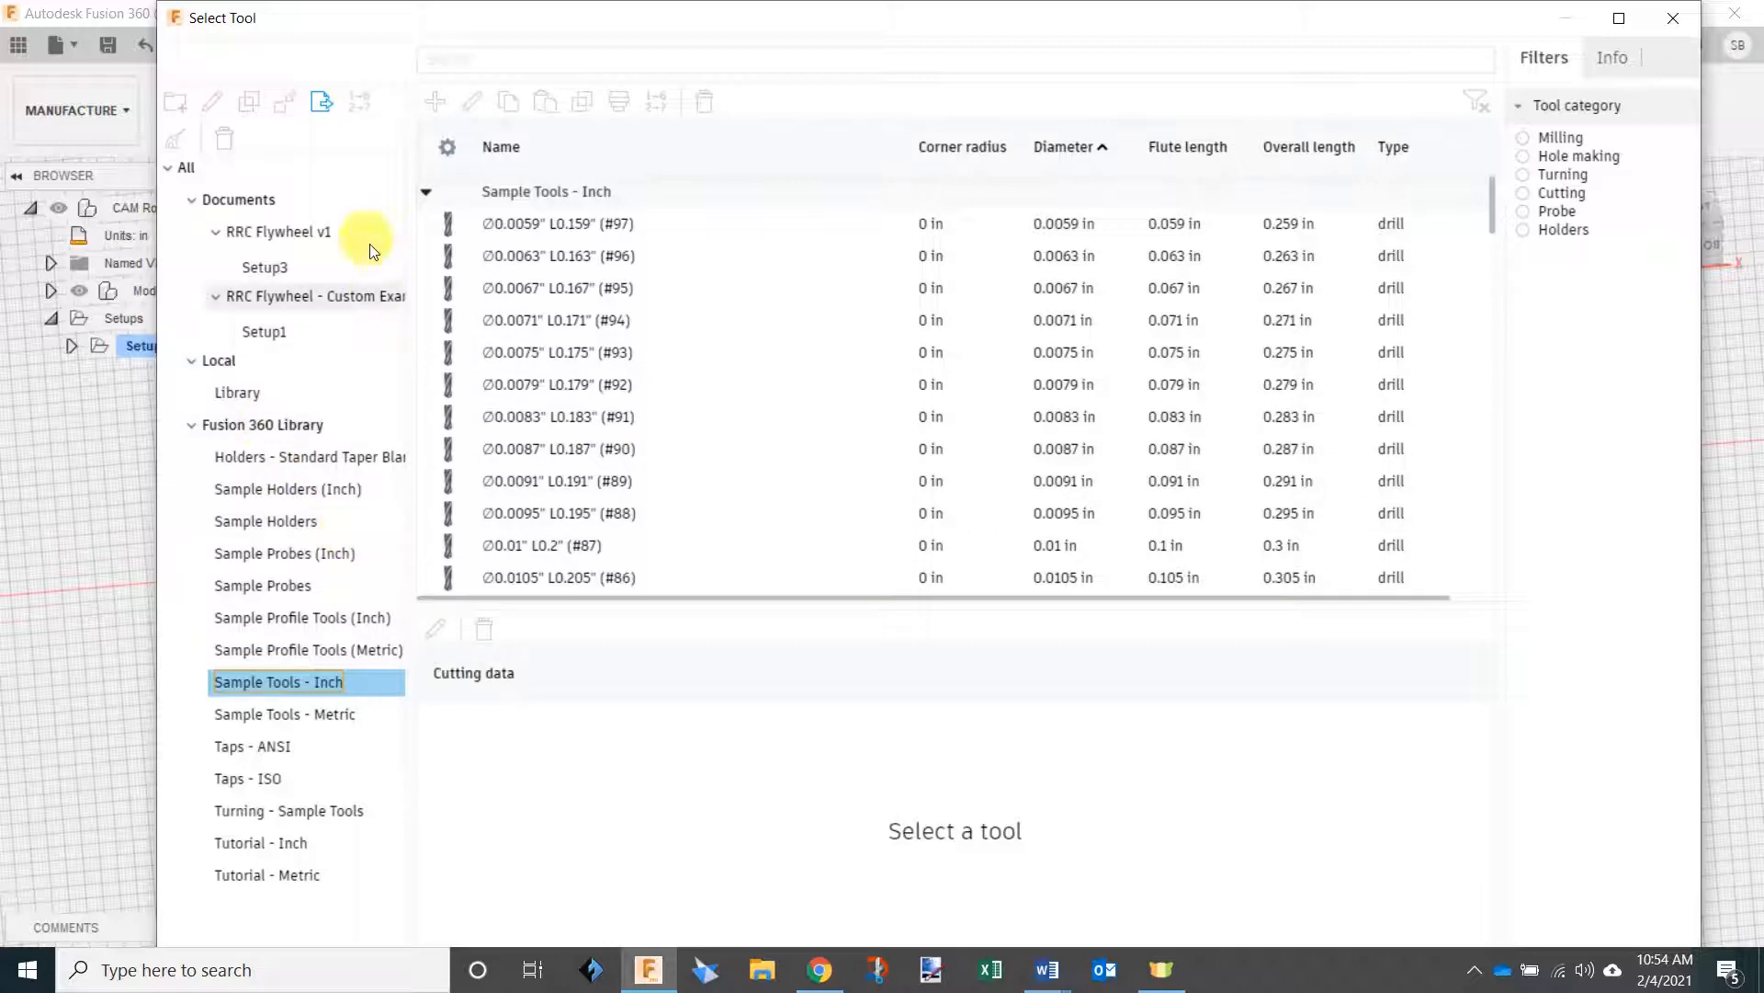
{"action": "left_click", "coordinate": [1689, 26]}
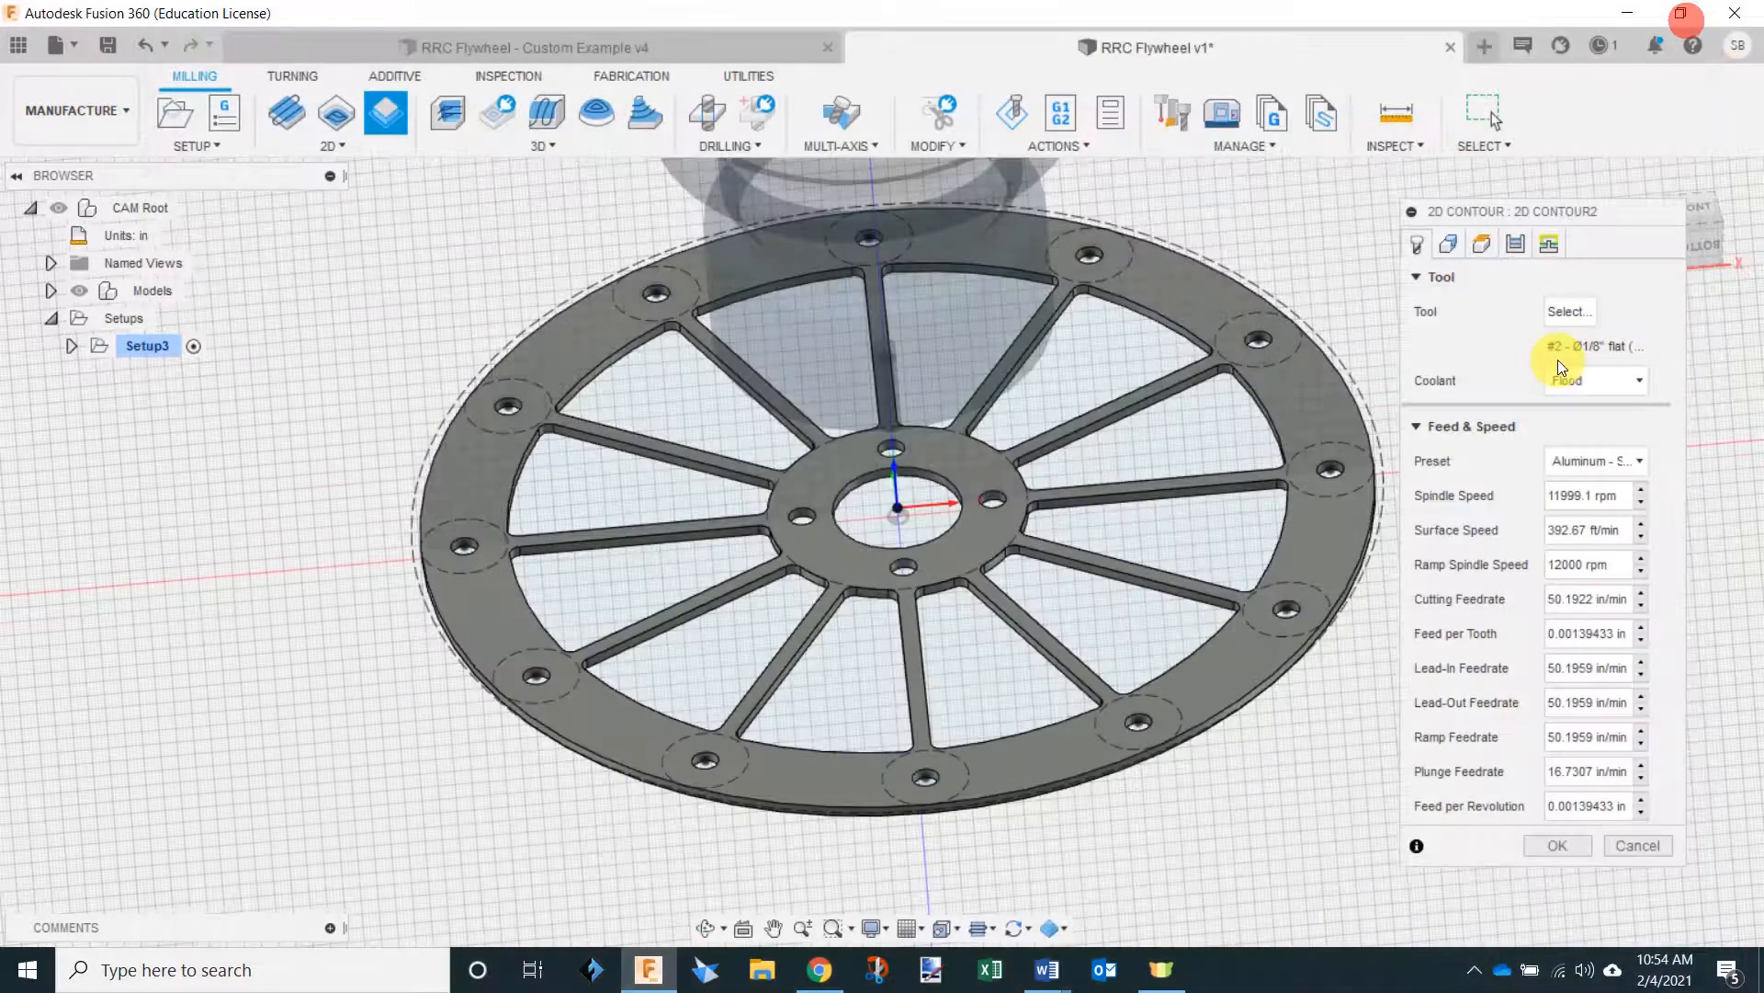
{"action": "left_click", "coordinate": [1603, 347]}
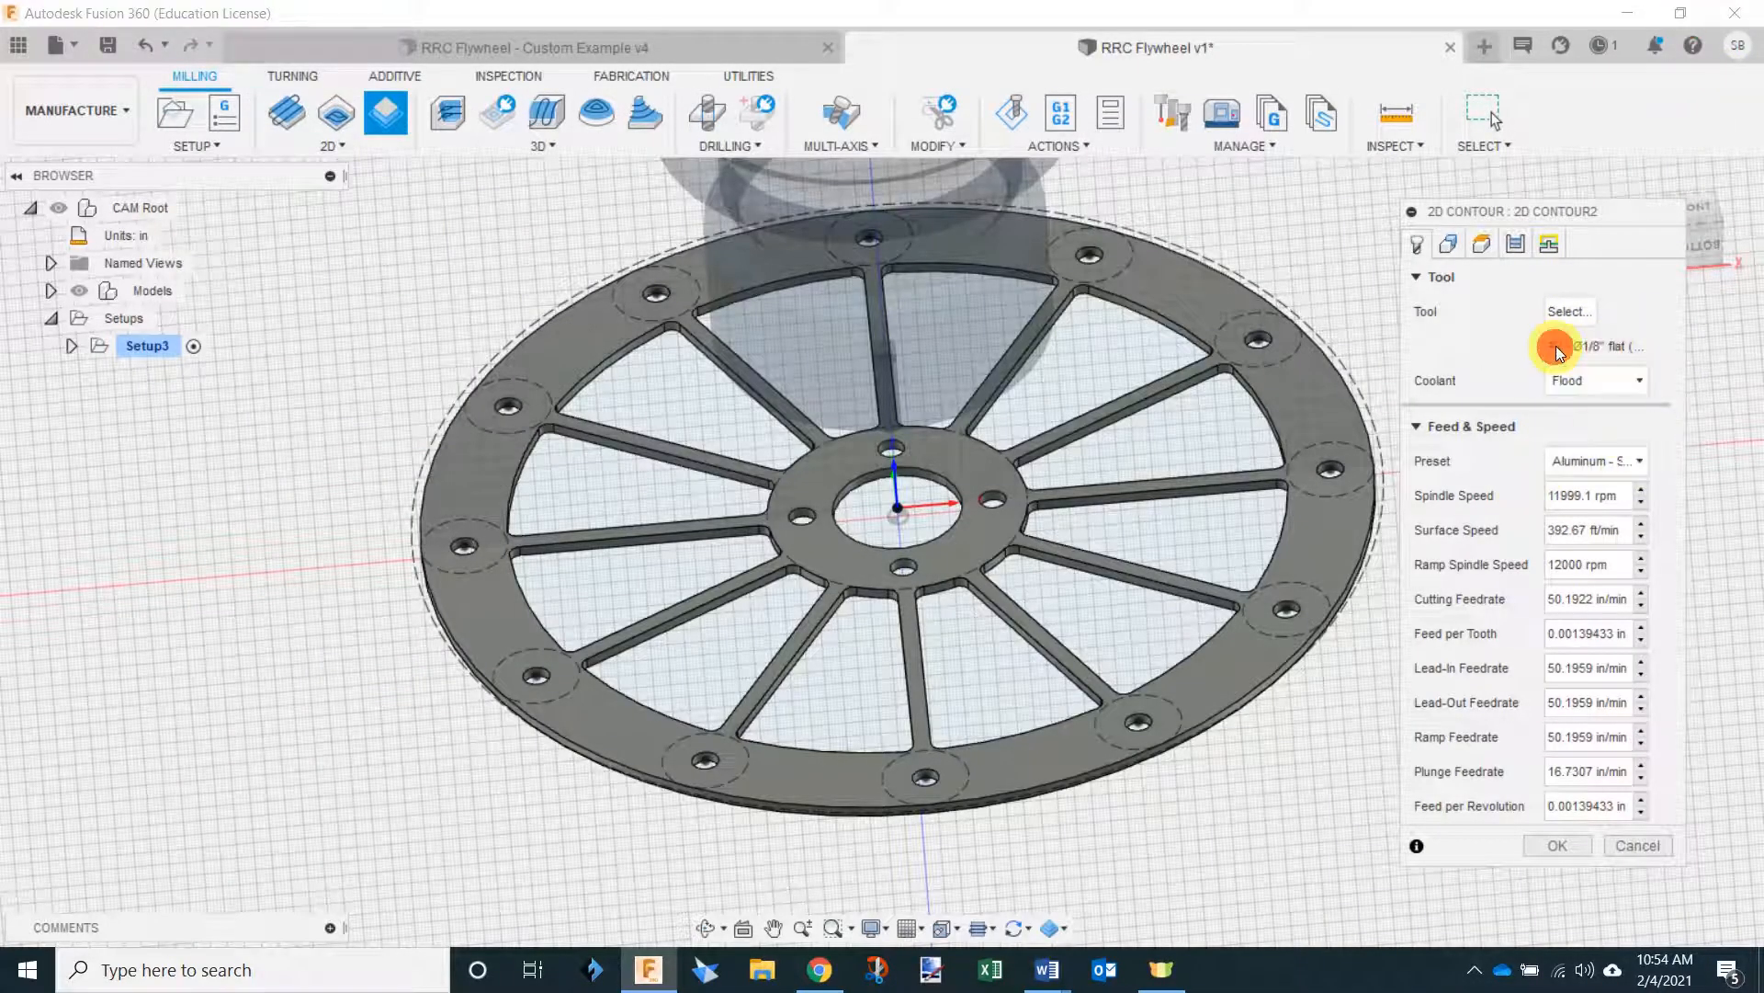
Assign tool 1, the 1/8" Flat Endmill from the RRC Flywheel v1 document, to the 2D contour.
{"action": "left_click", "coordinate": [1568, 311]}
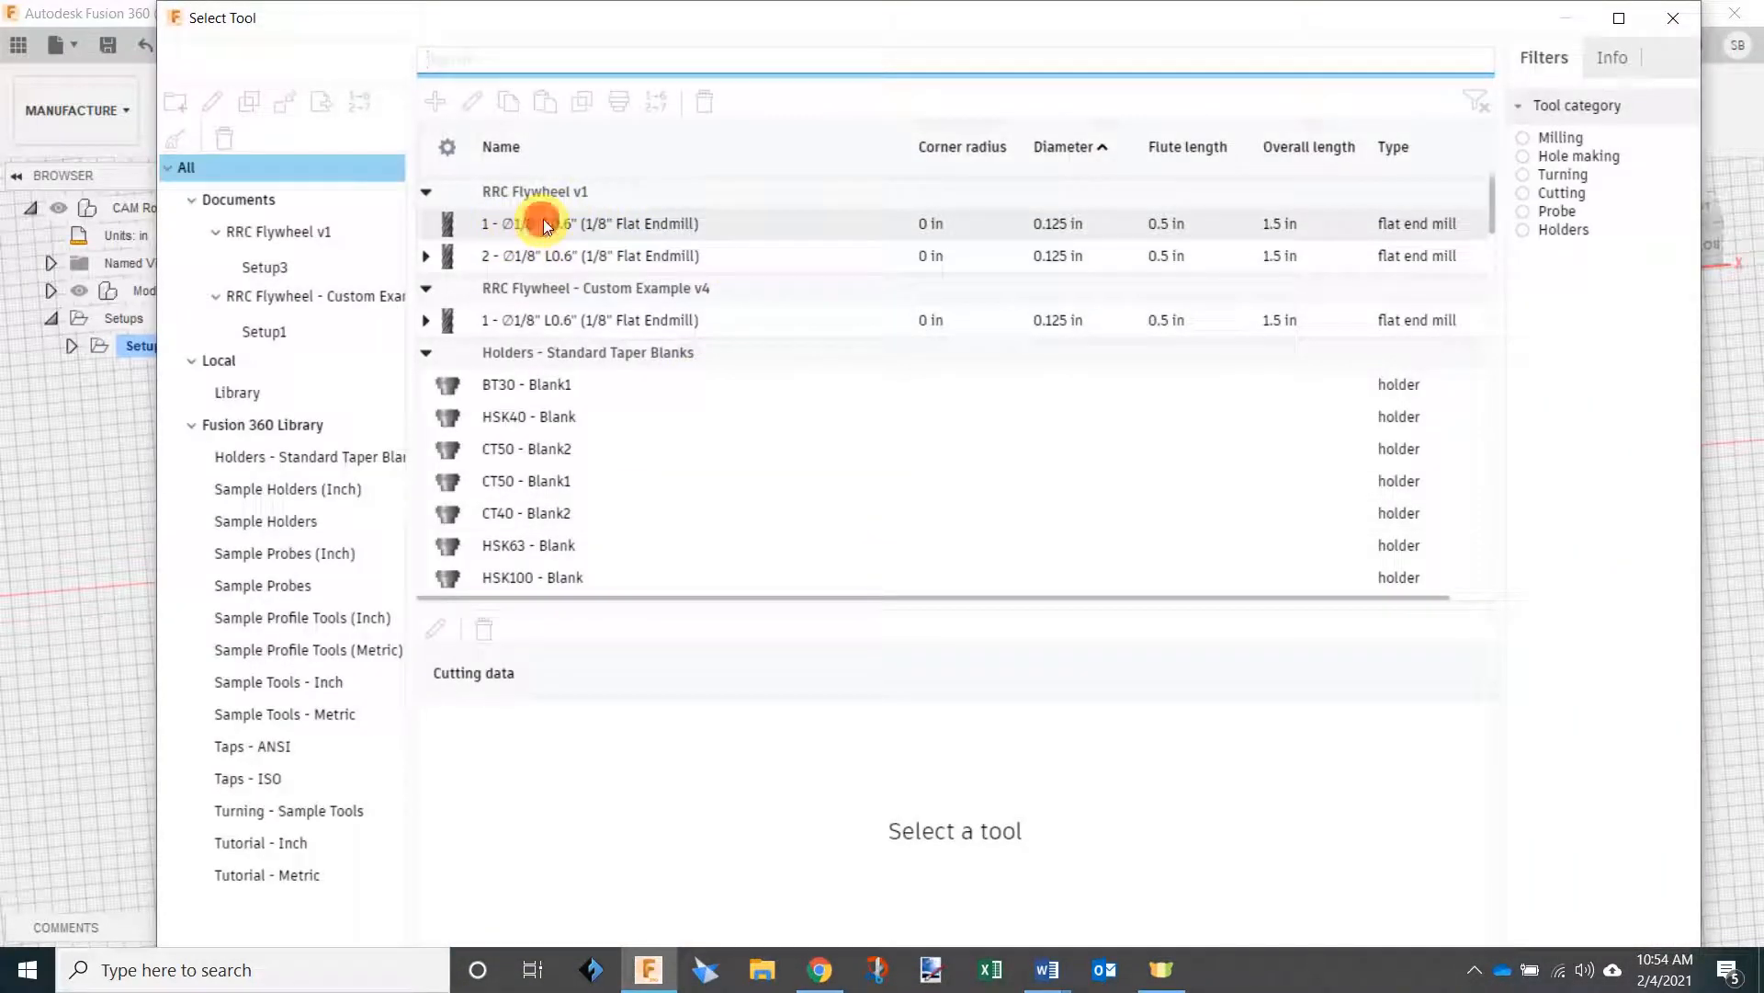
{"action": "left_click", "coordinate": [542, 221]}
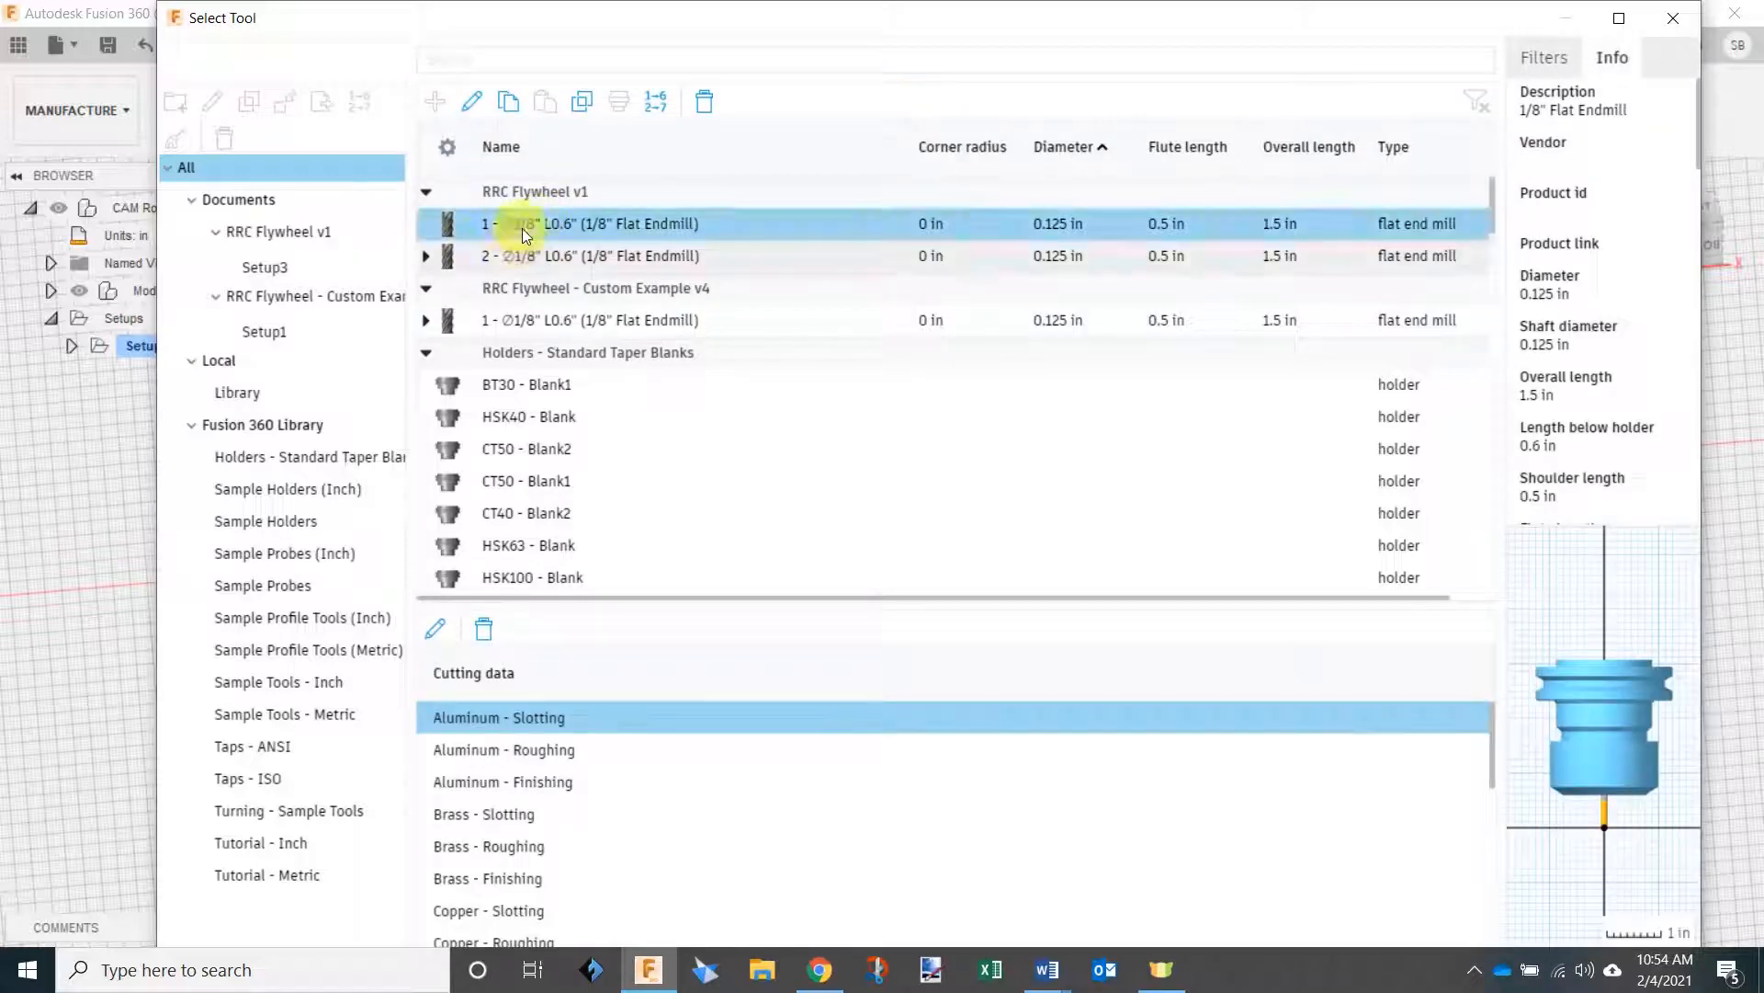
{"action": "double_click", "coordinate": [508, 223]}
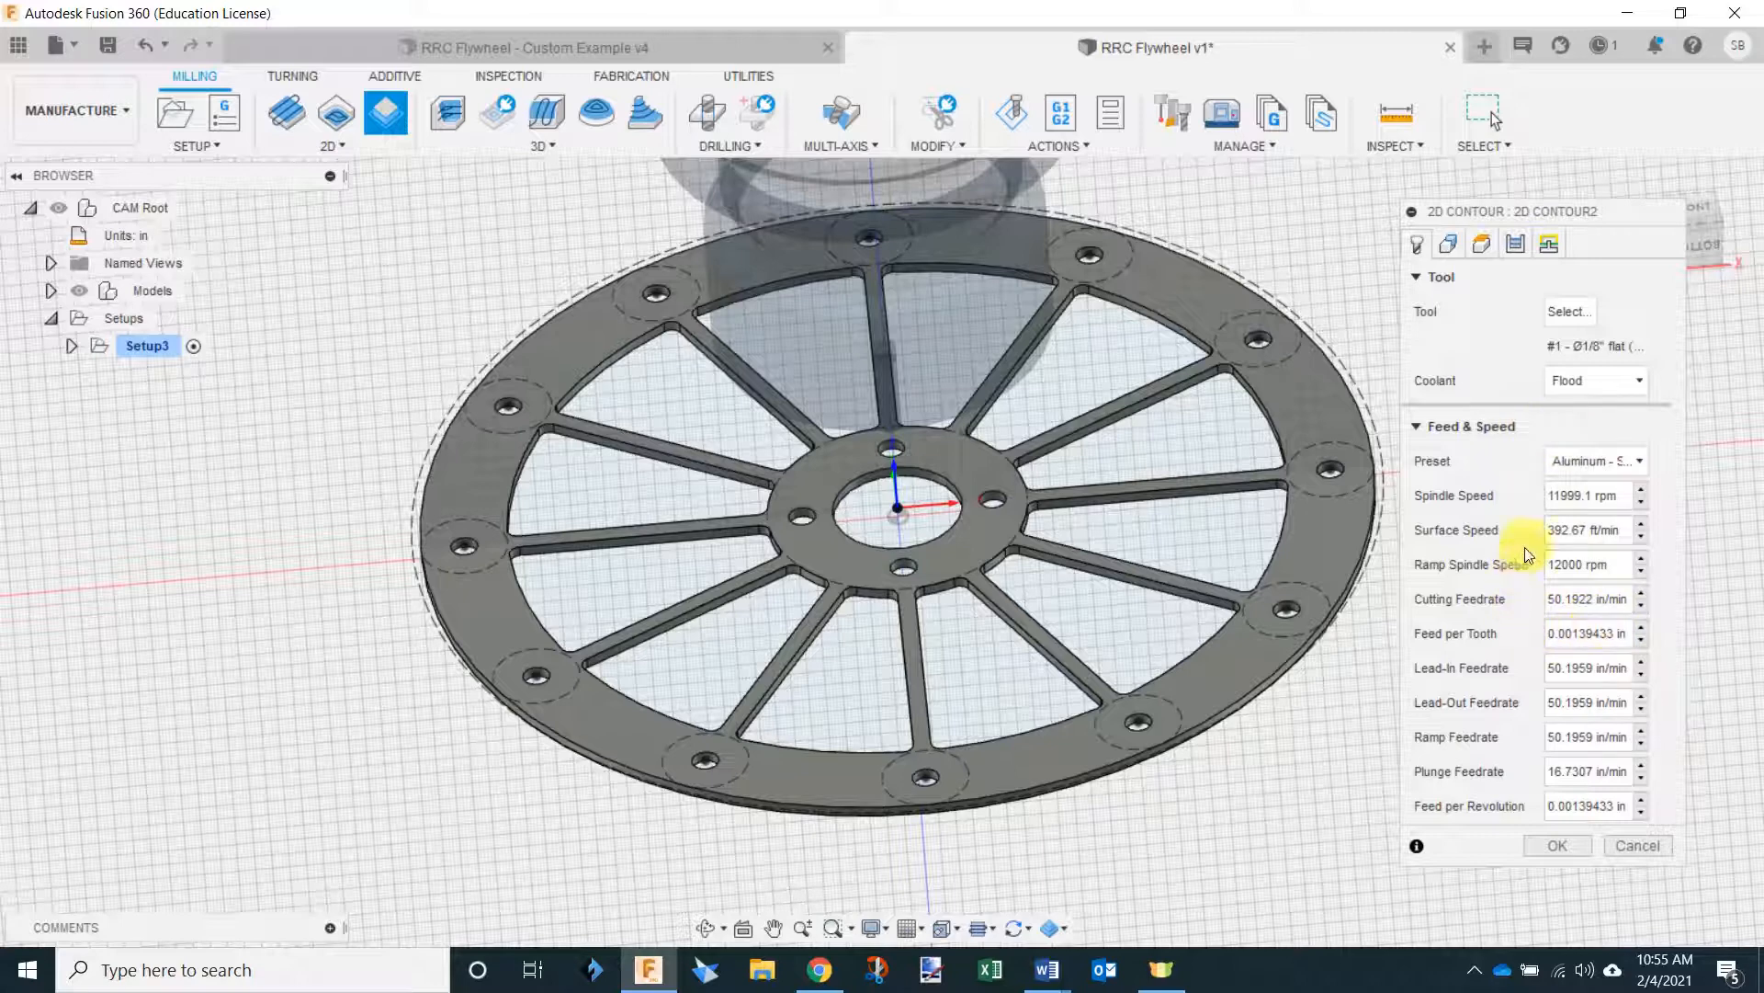
Set the contour's spindle speed to 15000 rpm and its cutting feedrate to 15 in/min.
{"action": "left_click", "coordinate": [1437, 505]}
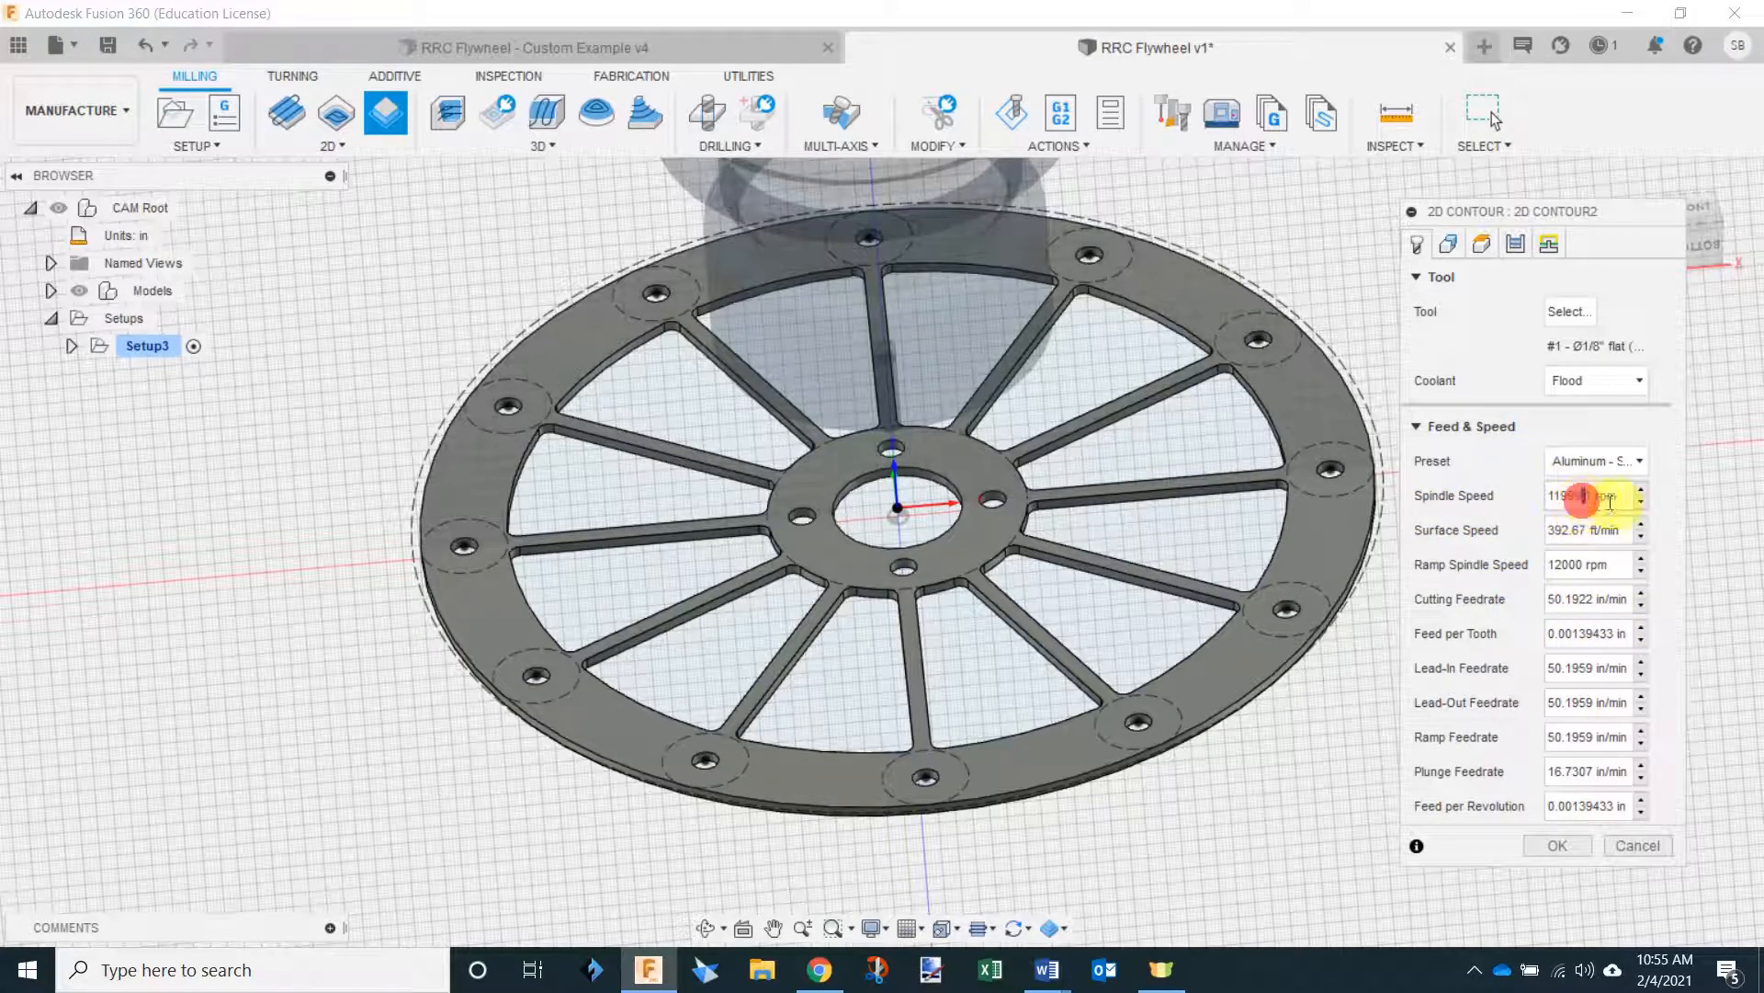
{"action": "left_click", "coordinate": [1585, 484]}
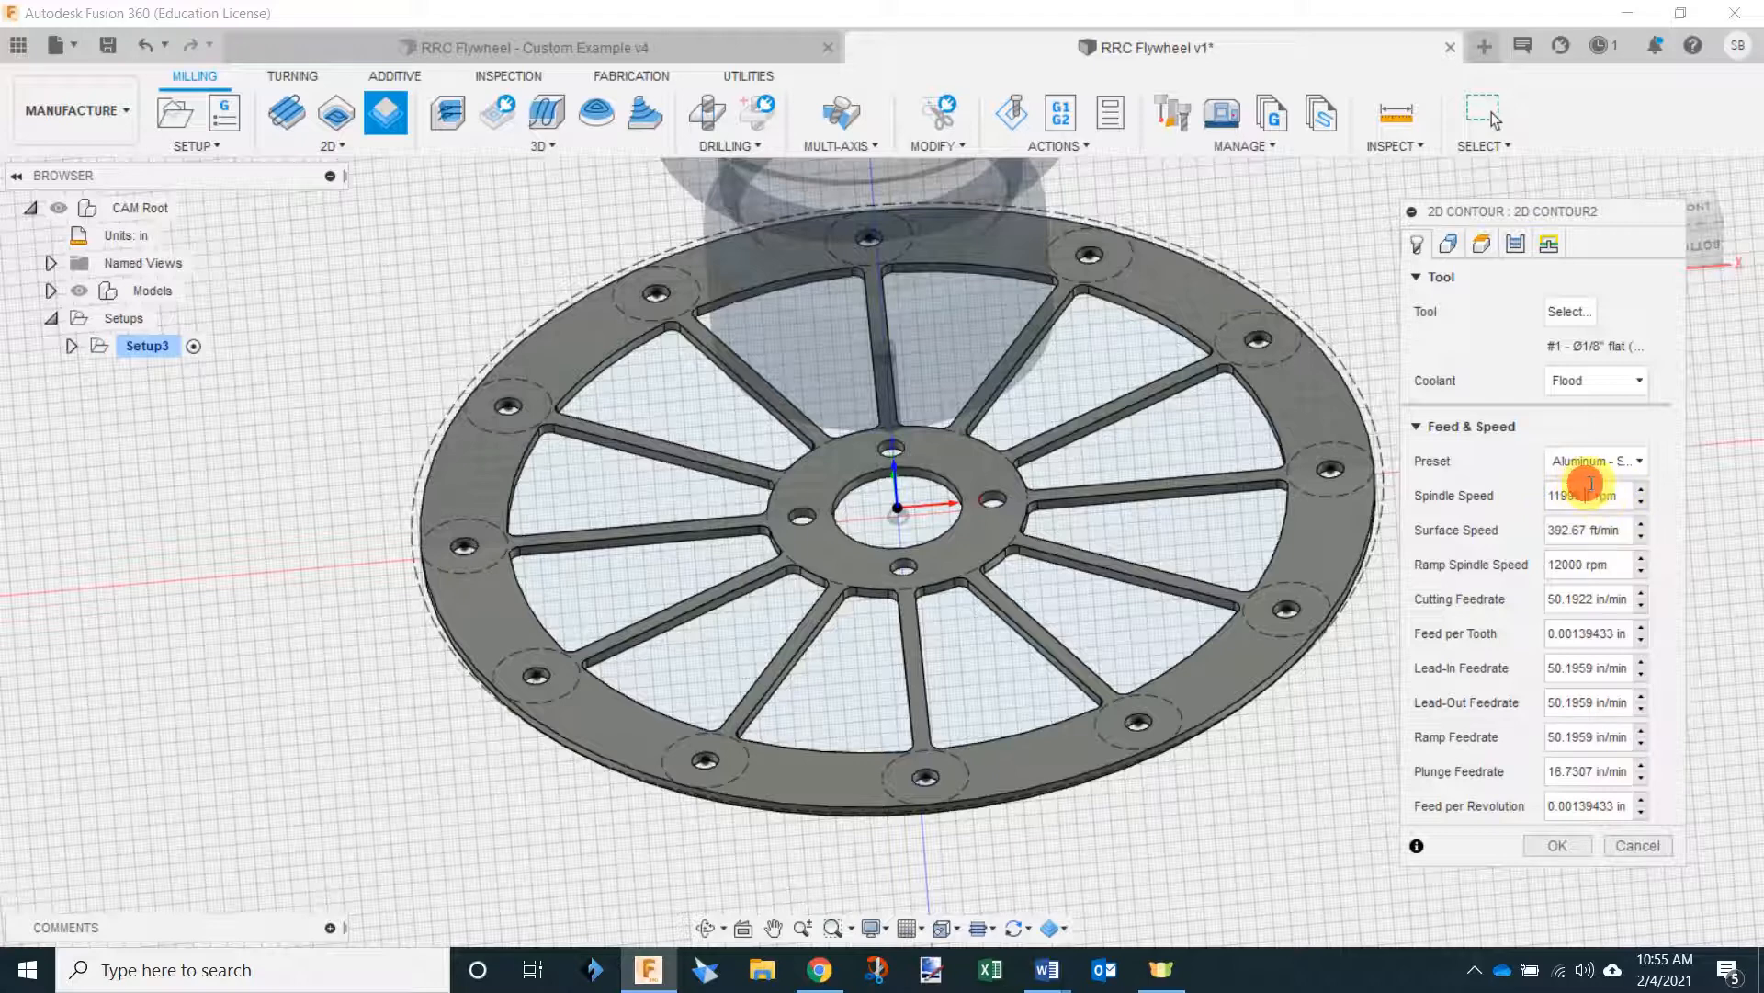
{"action": "left_click_drag", "start_coordinate": [1591, 494], "coordinate": [1558, 492]}
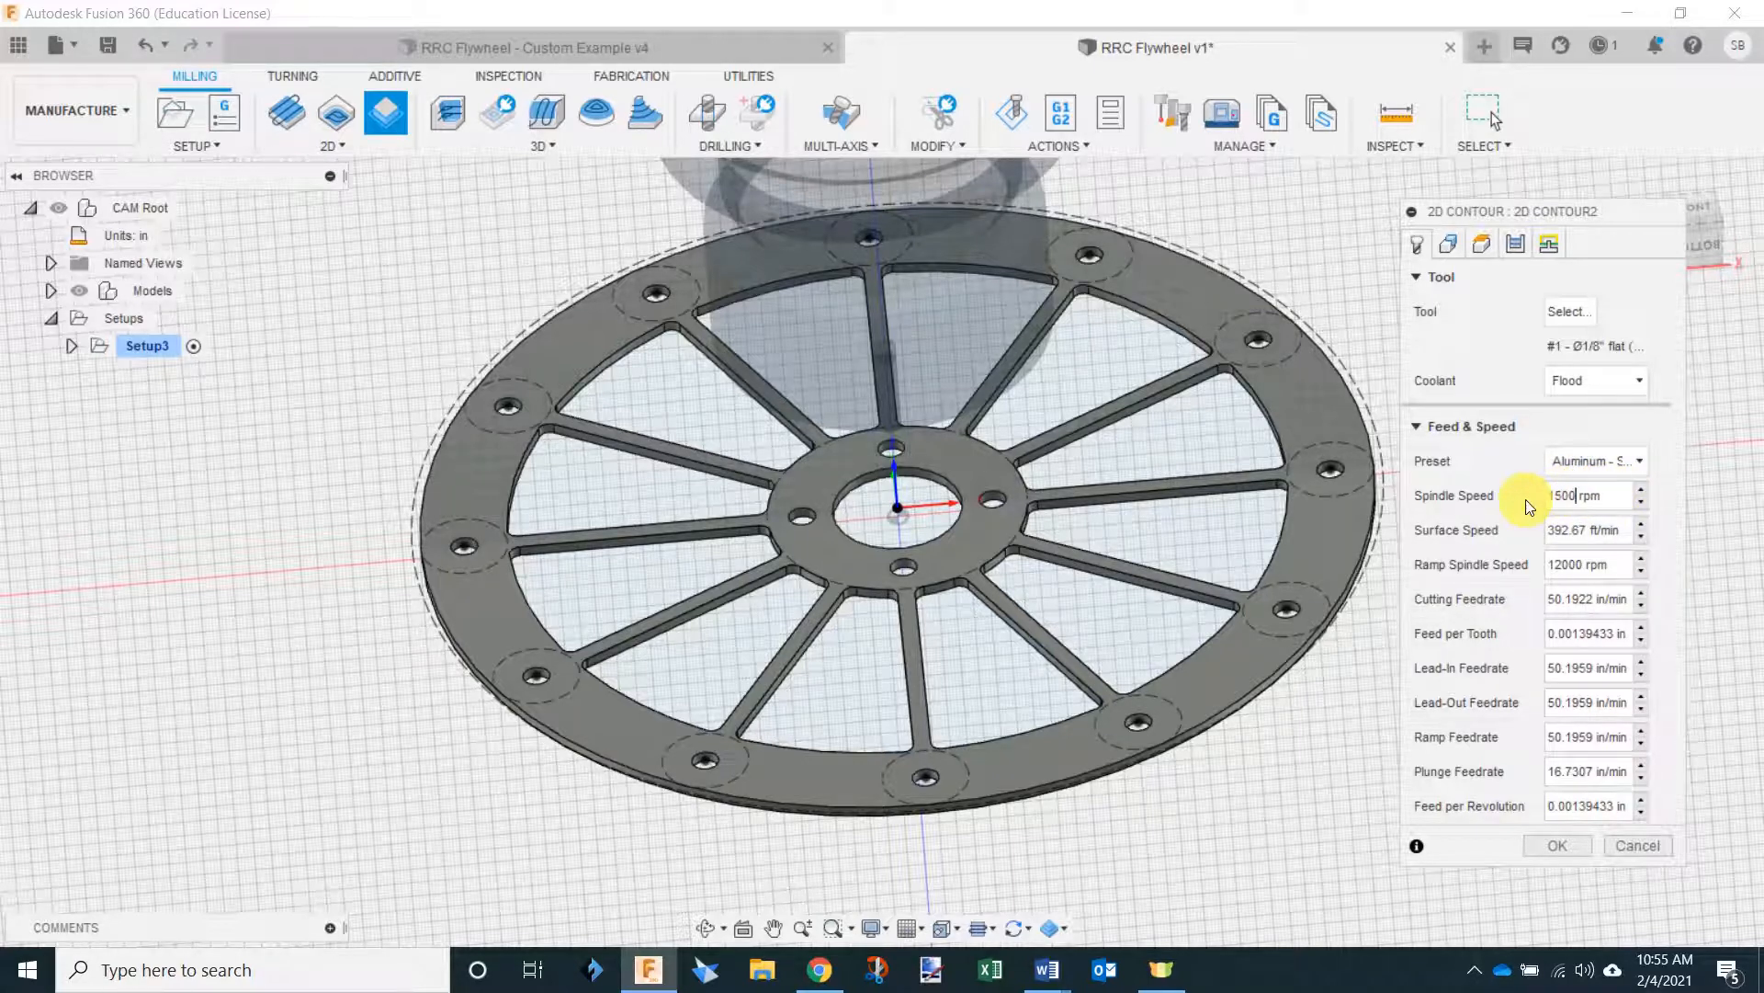
{"action": "key", "text": "Return"}
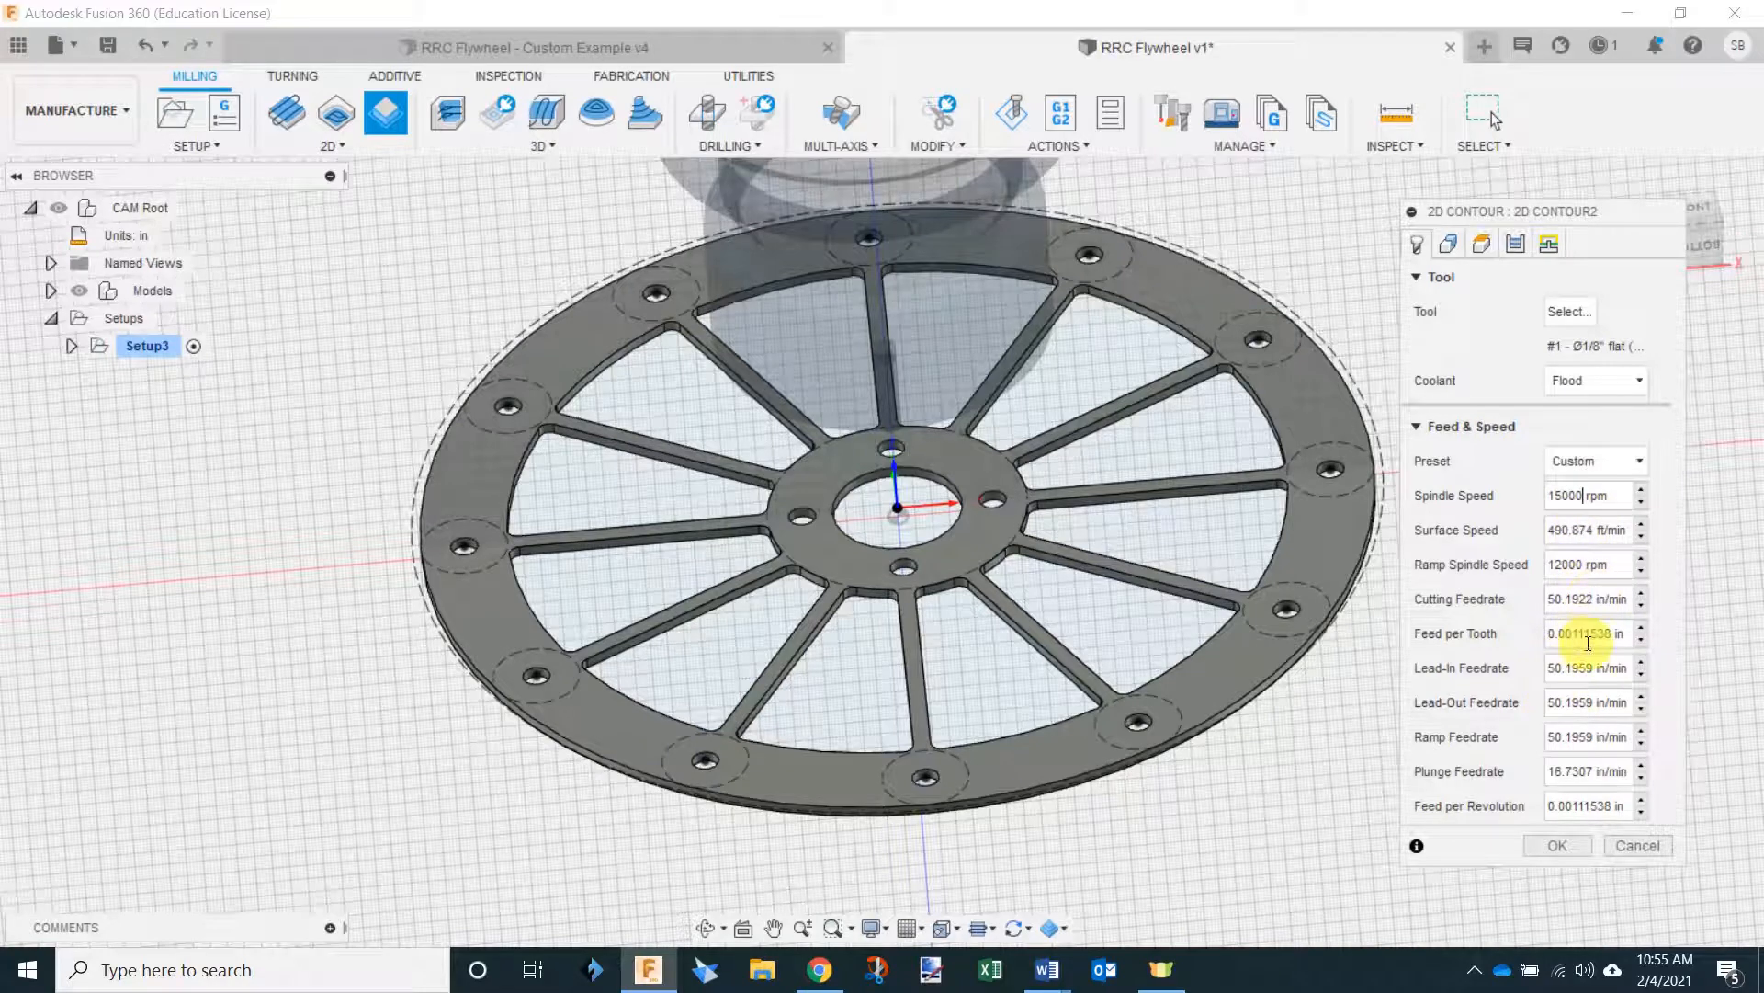
{"action": "left_click", "coordinate": [1553, 599]}
{"action": "double_click", "coordinate": [1586, 597]}
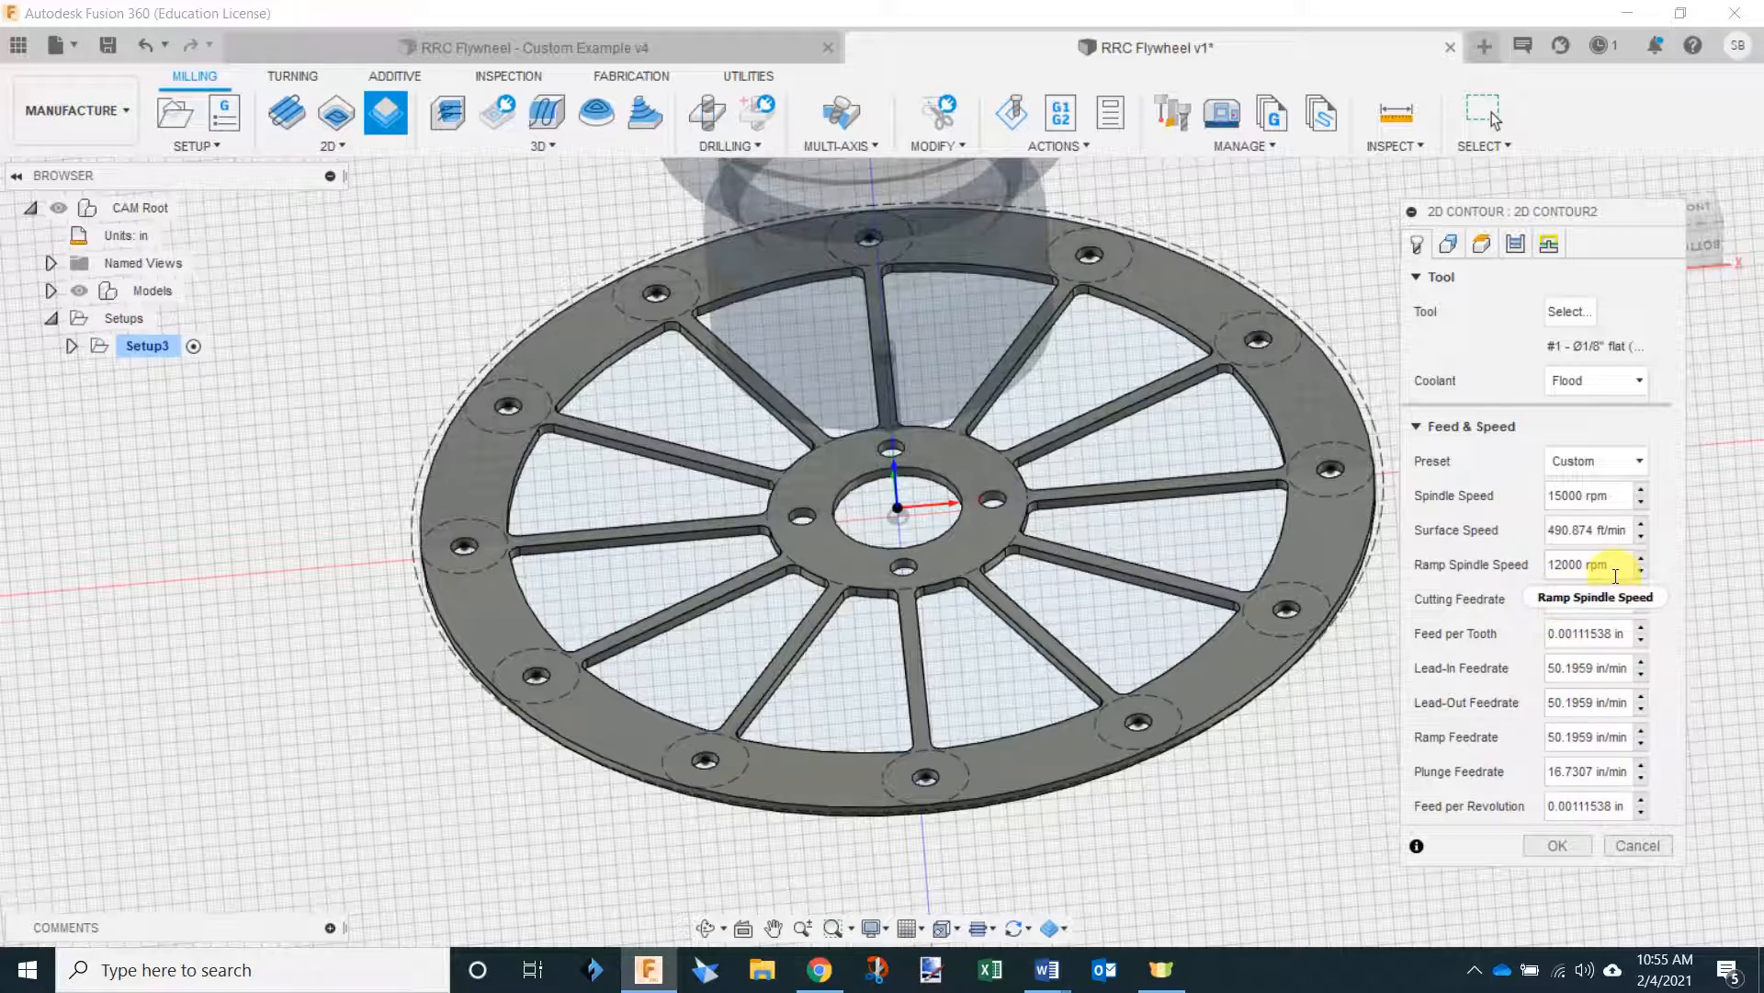
{"action": "type", "text": "15"}
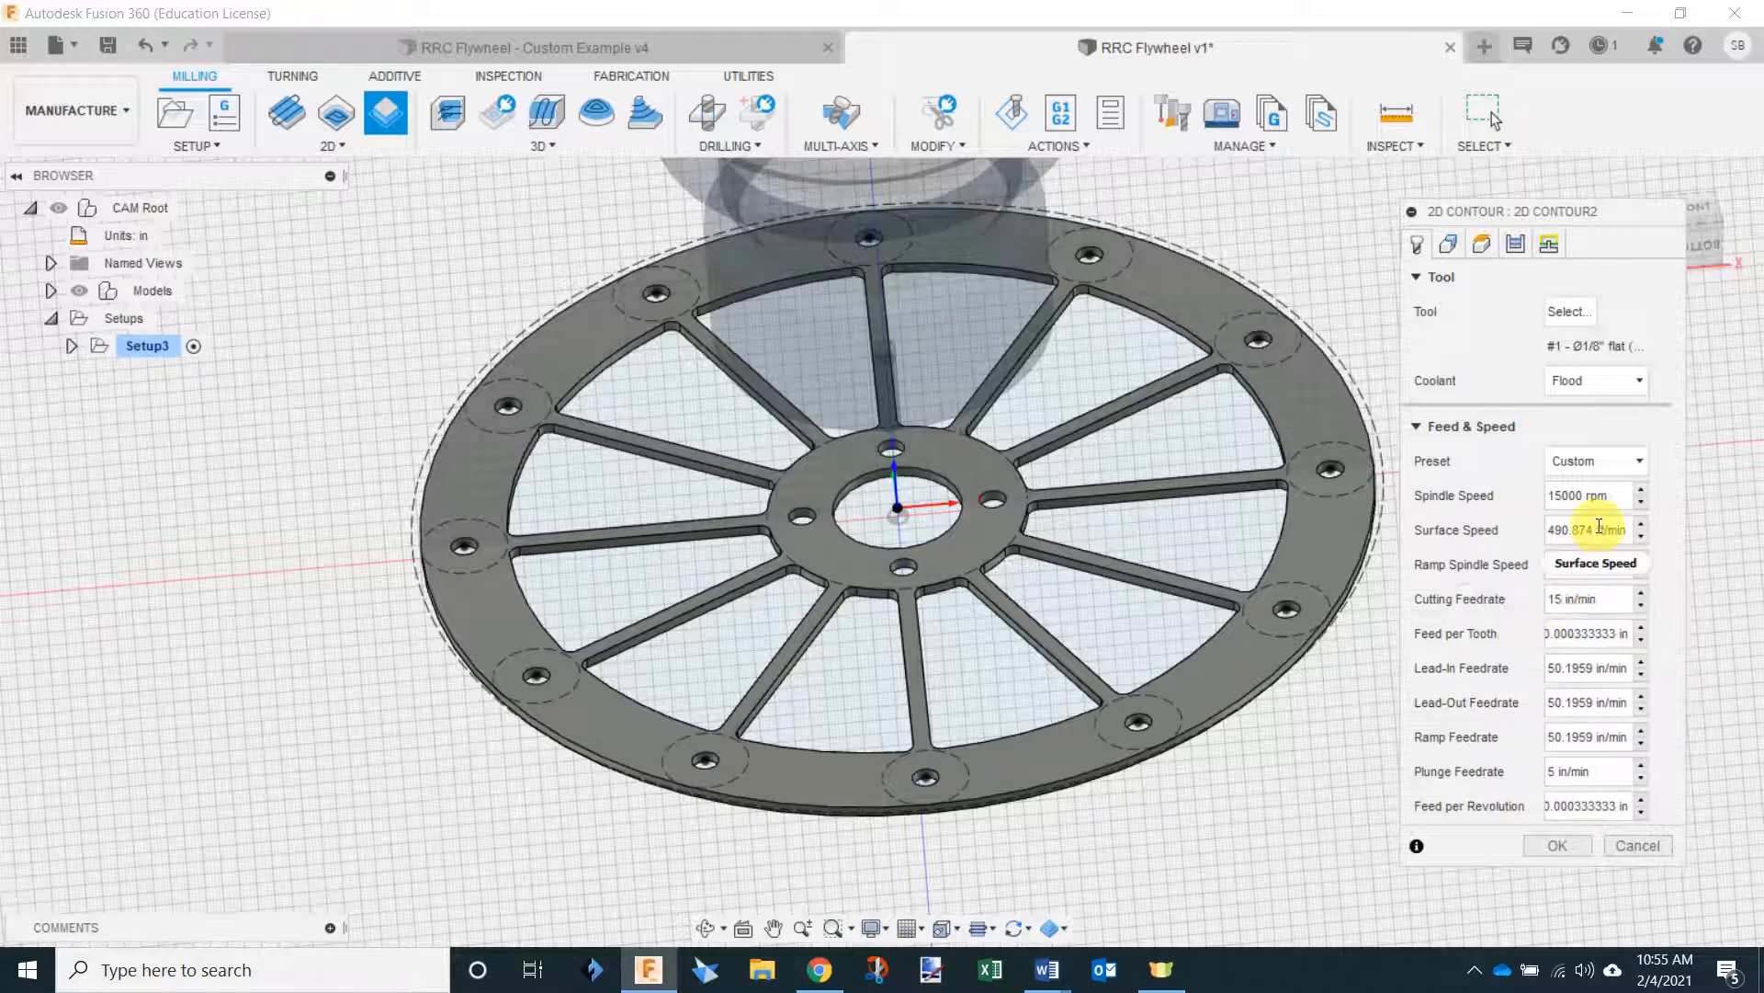
Set the lead-in, lead-out and ramp feedrates to 5 in/min.
{"action": "left_click", "coordinate": [1583, 633]}
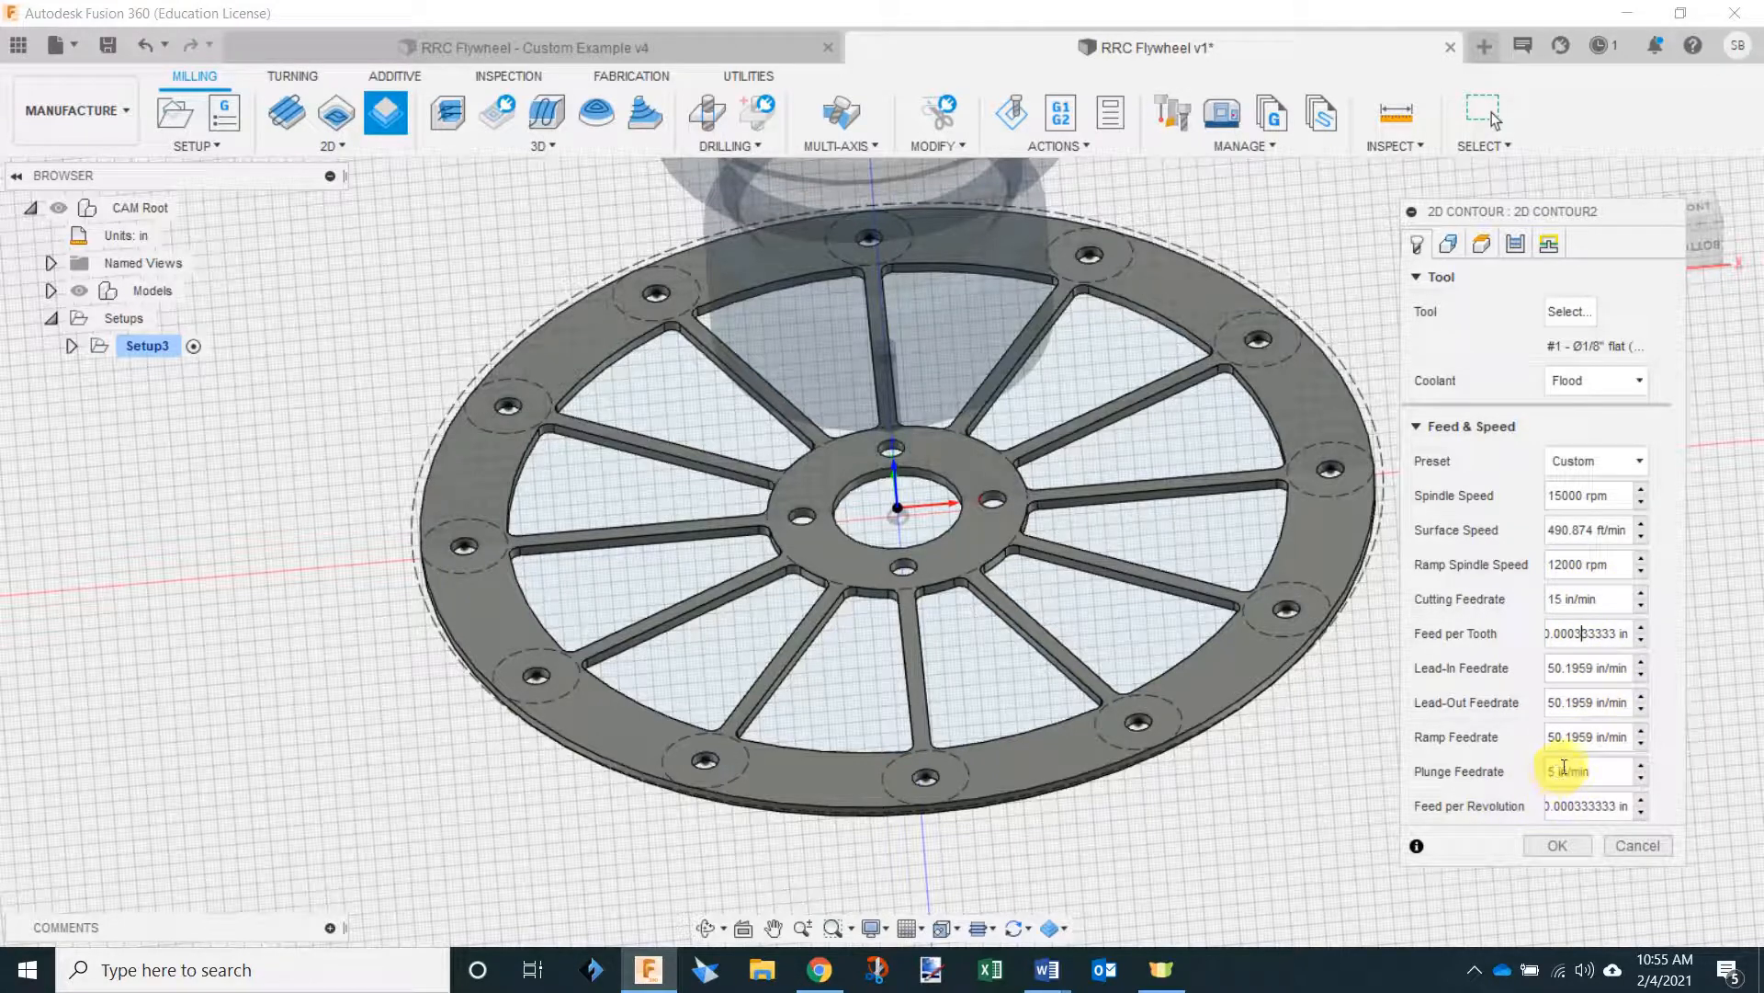
{"action": "left_click", "coordinate": [1550, 669]}
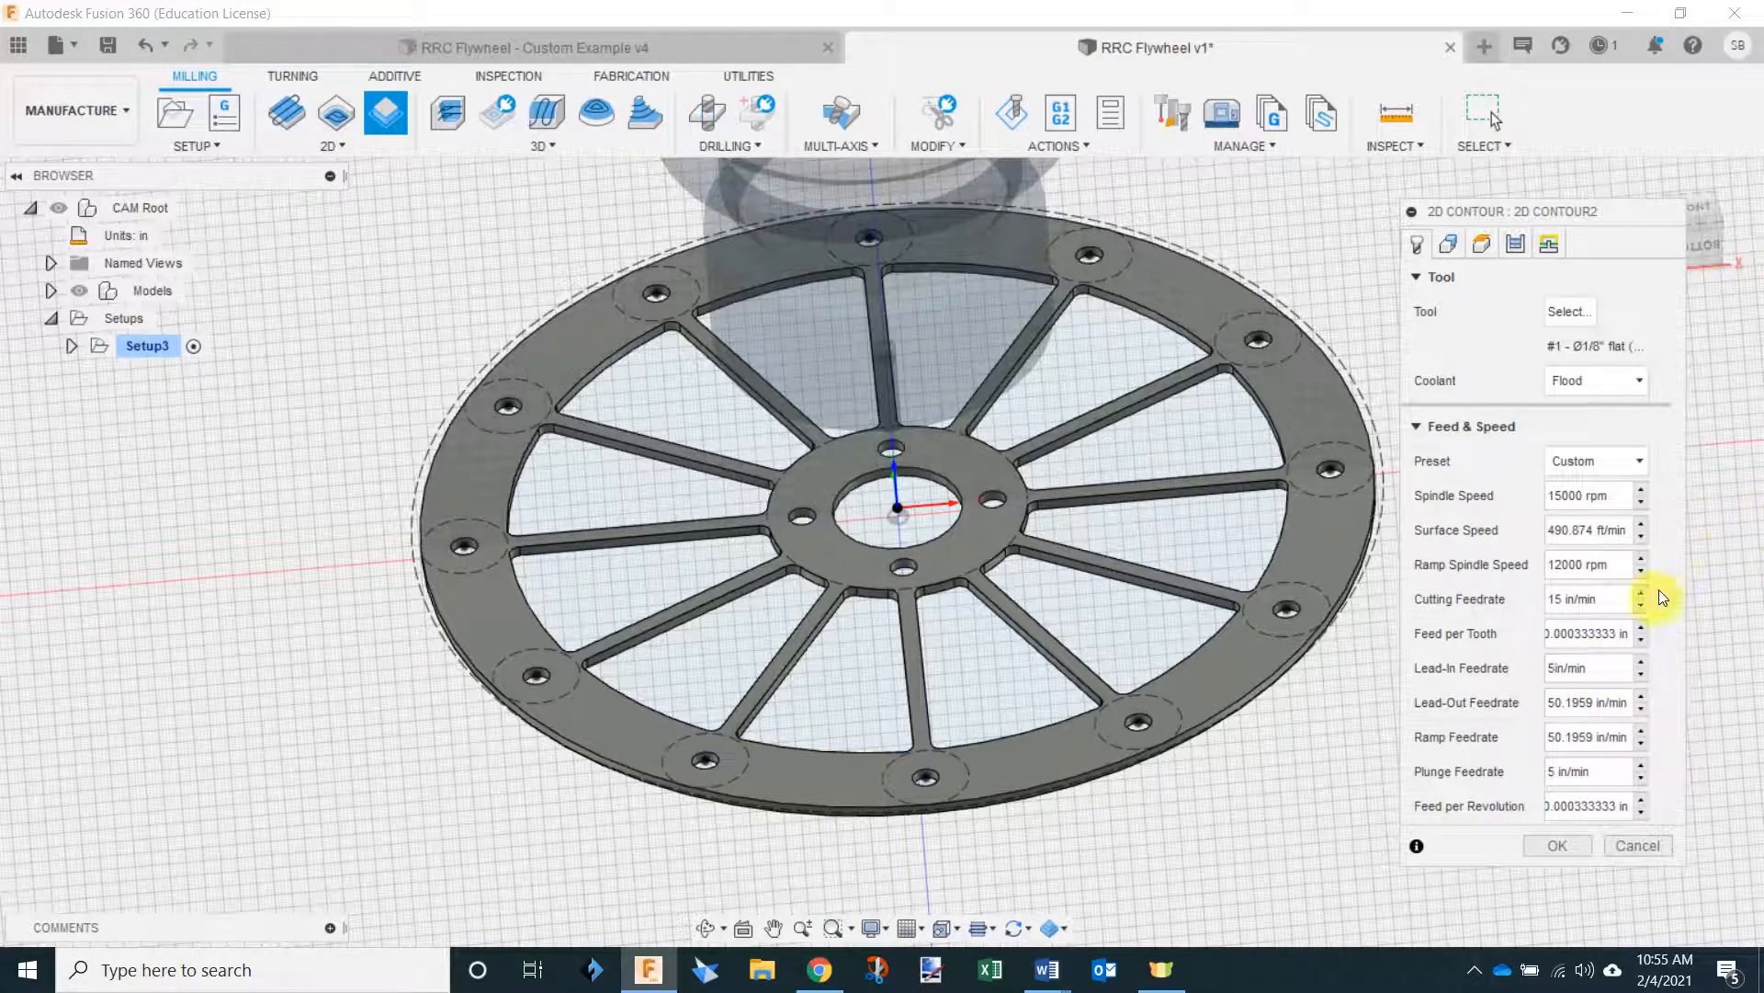
{"action": "left_click", "coordinate": [1552, 702]}
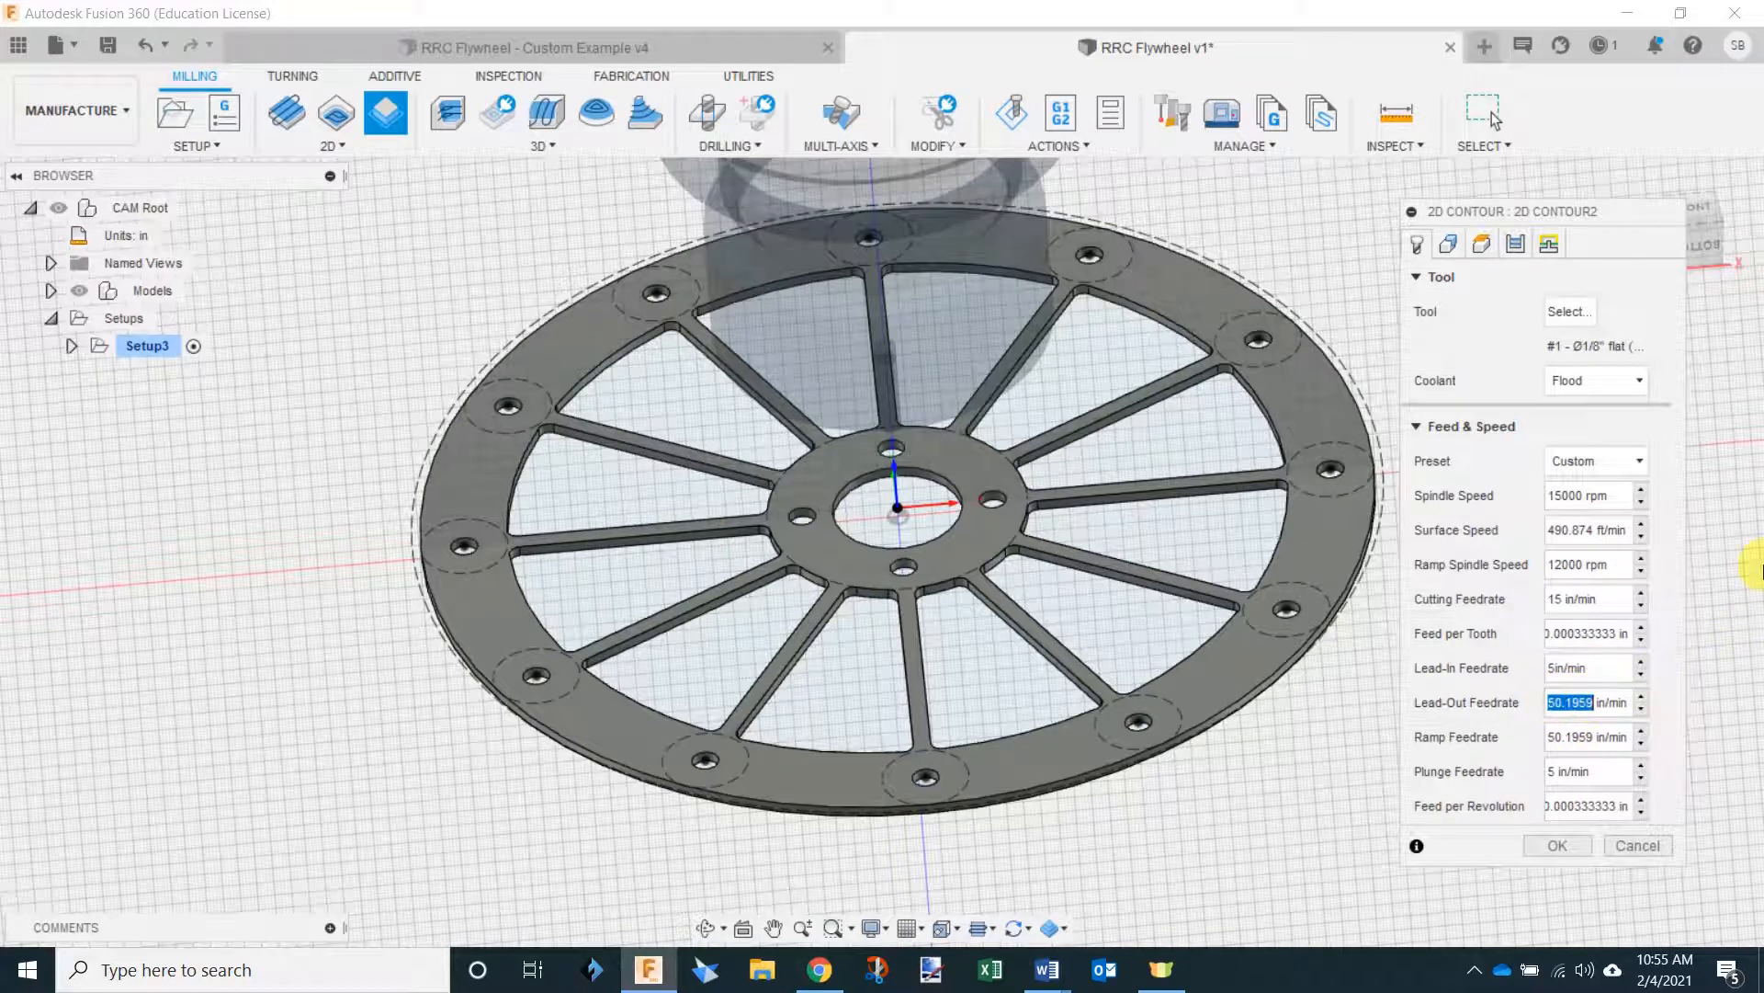
{"action": "left_click", "coordinate": [1549, 736]}
{"action": "left_click_drag", "start_coordinate": [1578, 733], "coordinate": [1605, 726]}
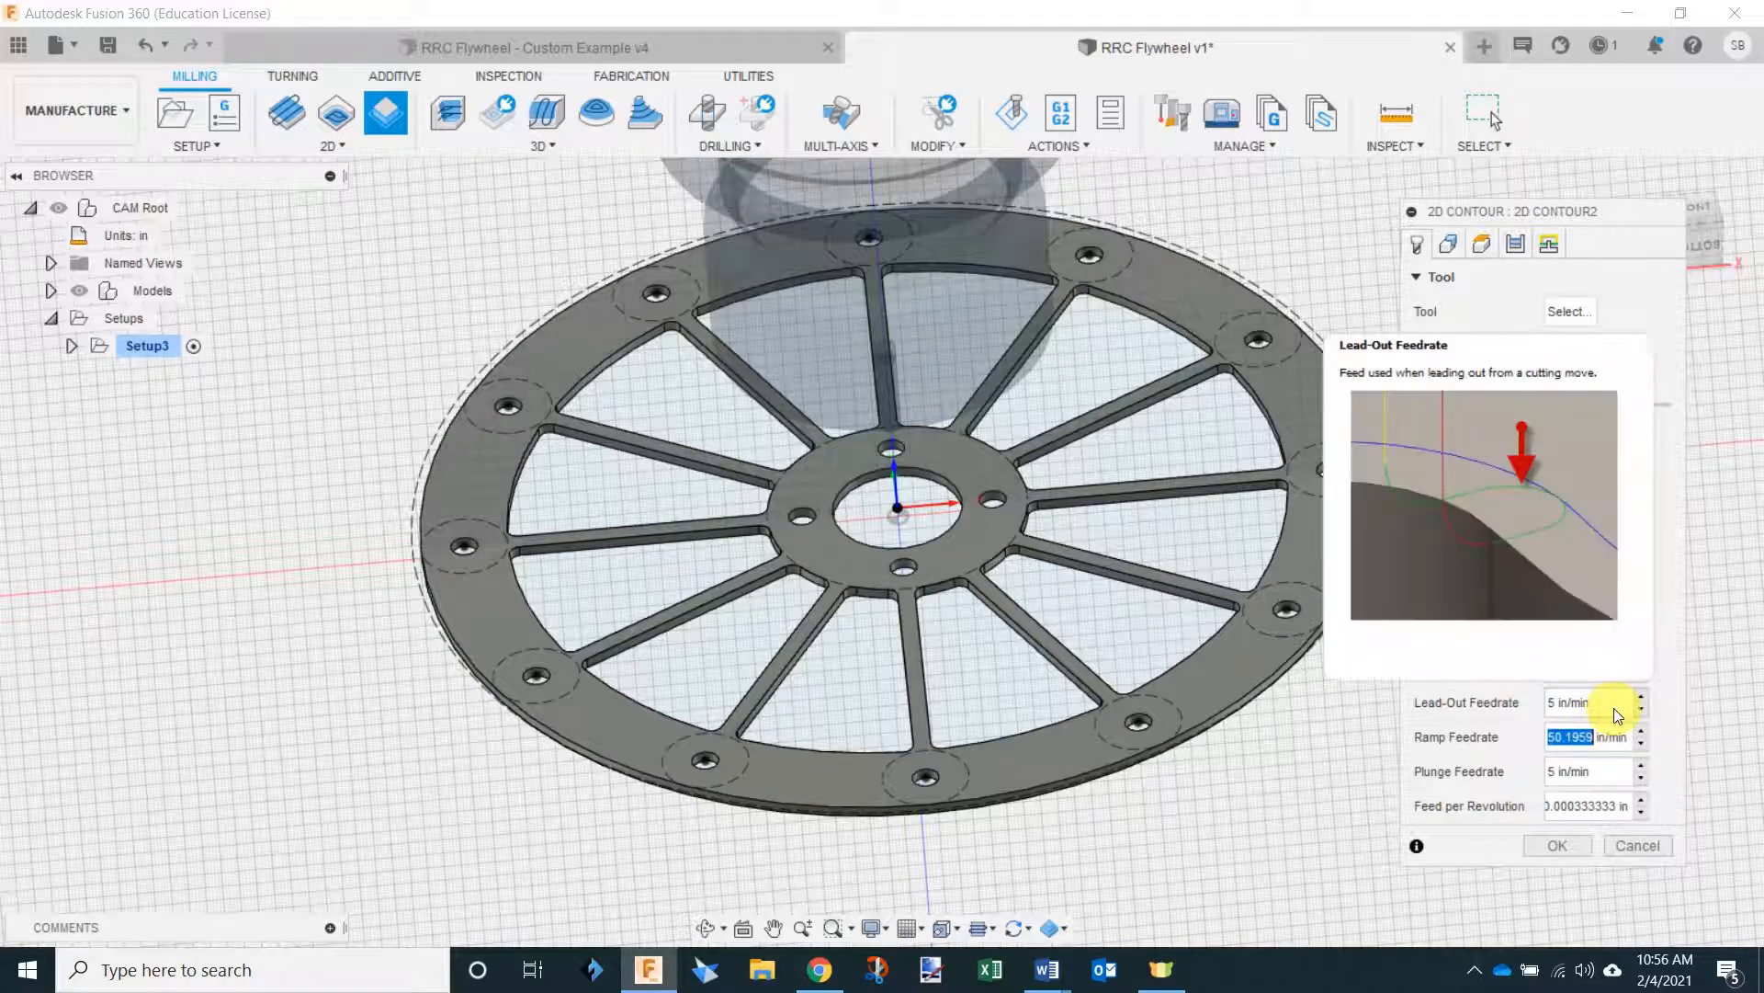
{"action": "type", "text": "5"}
{"action": "left_click", "coordinate": [1580, 801]}
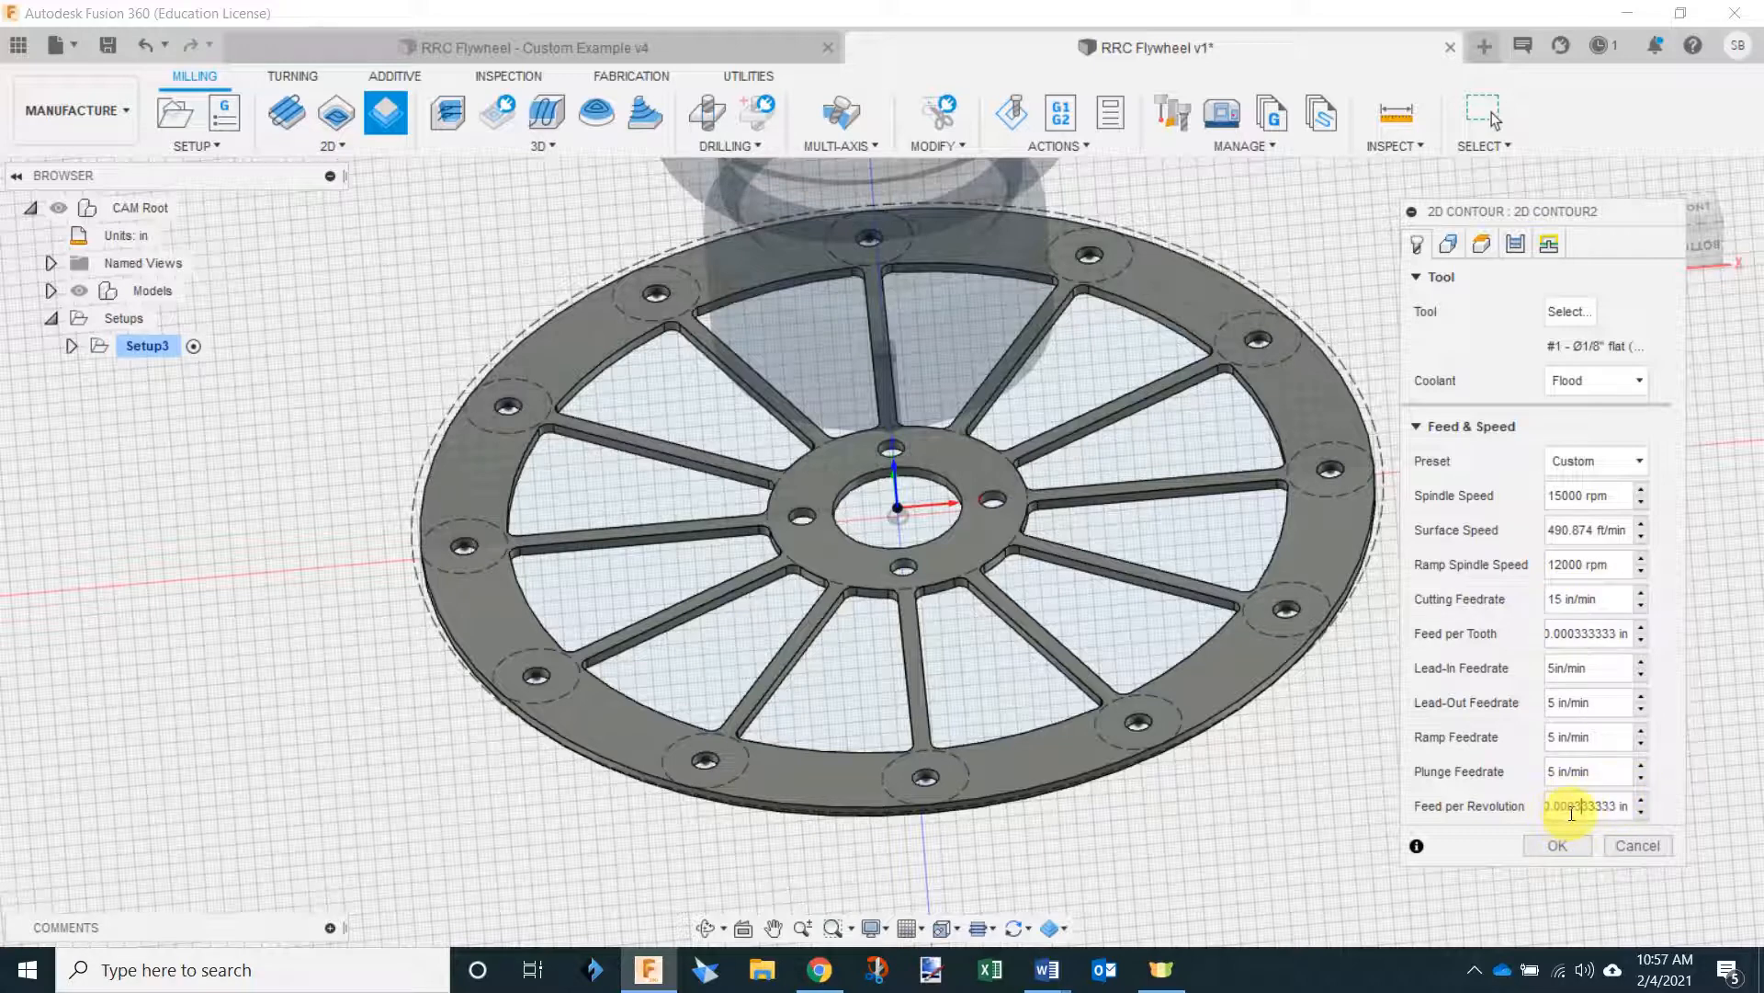
Select the closed upper edge of one wedge-shaped opening between two flywheel spokes as the contour to machine.
{"action": "left_click", "coordinate": [1448, 244]}
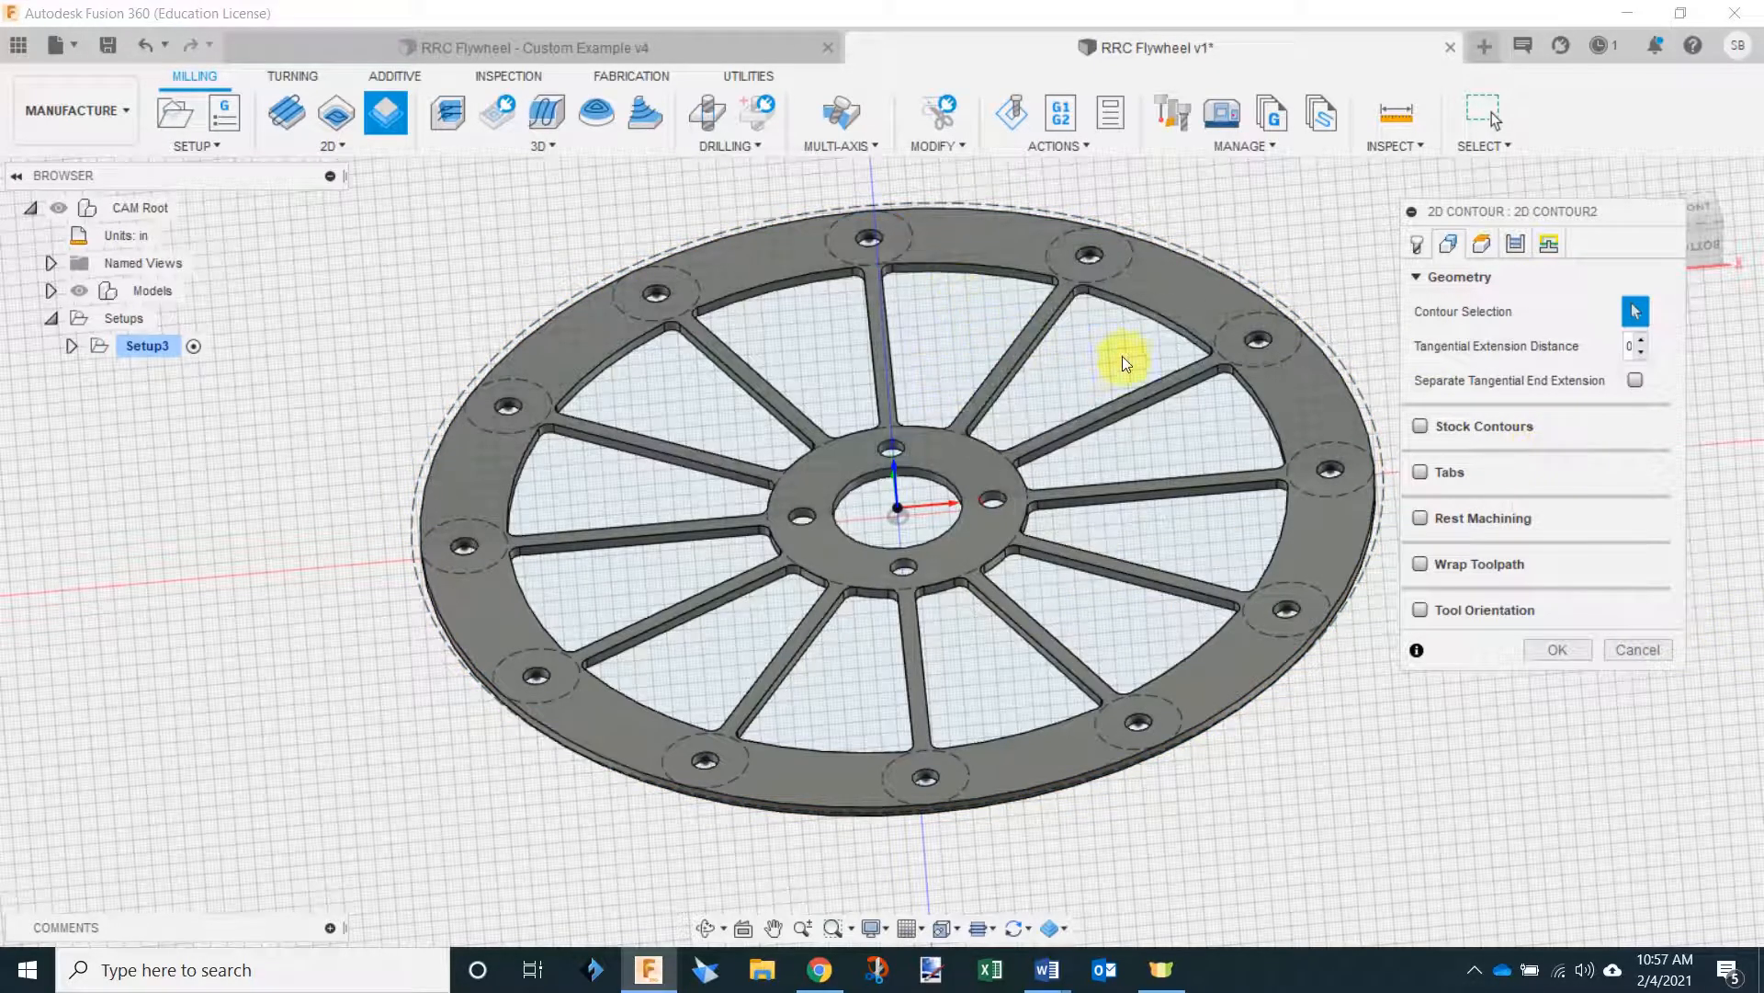
{"action": "middle_click_drag", "start_coordinate": [1057, 294], "coordinate": [1177, 394], "text": "shift"}
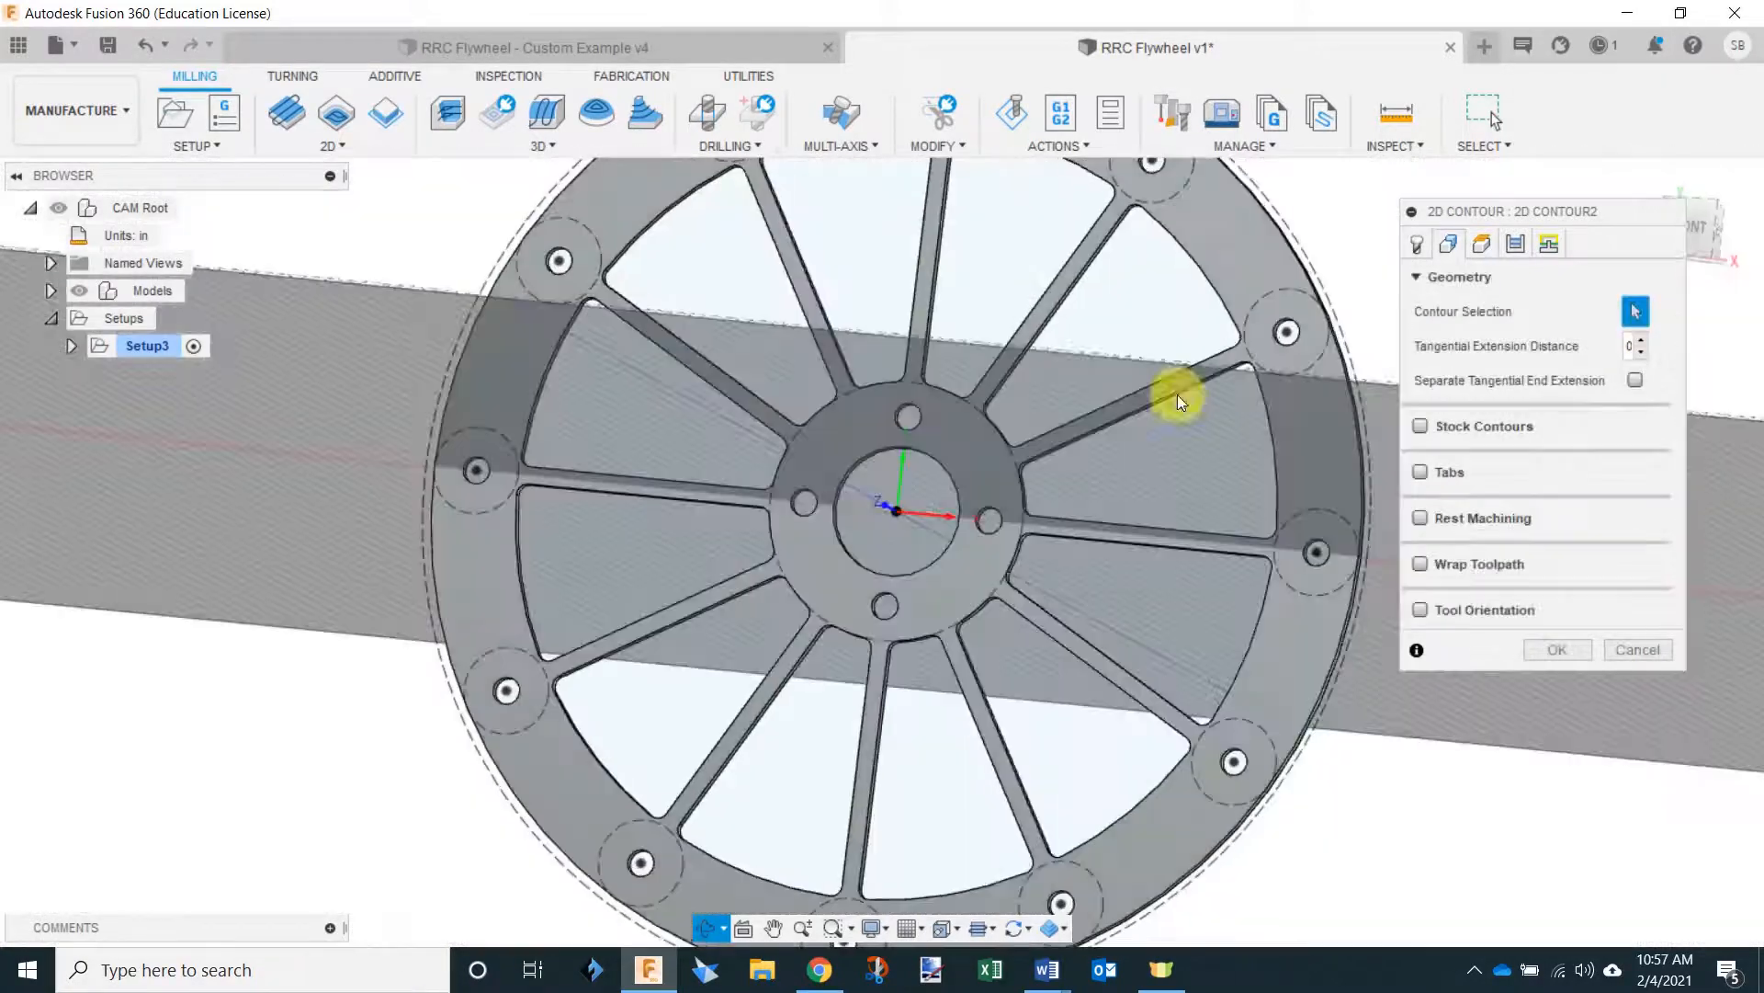
{"action": "left_click", "coordinate": [1695, 223]}
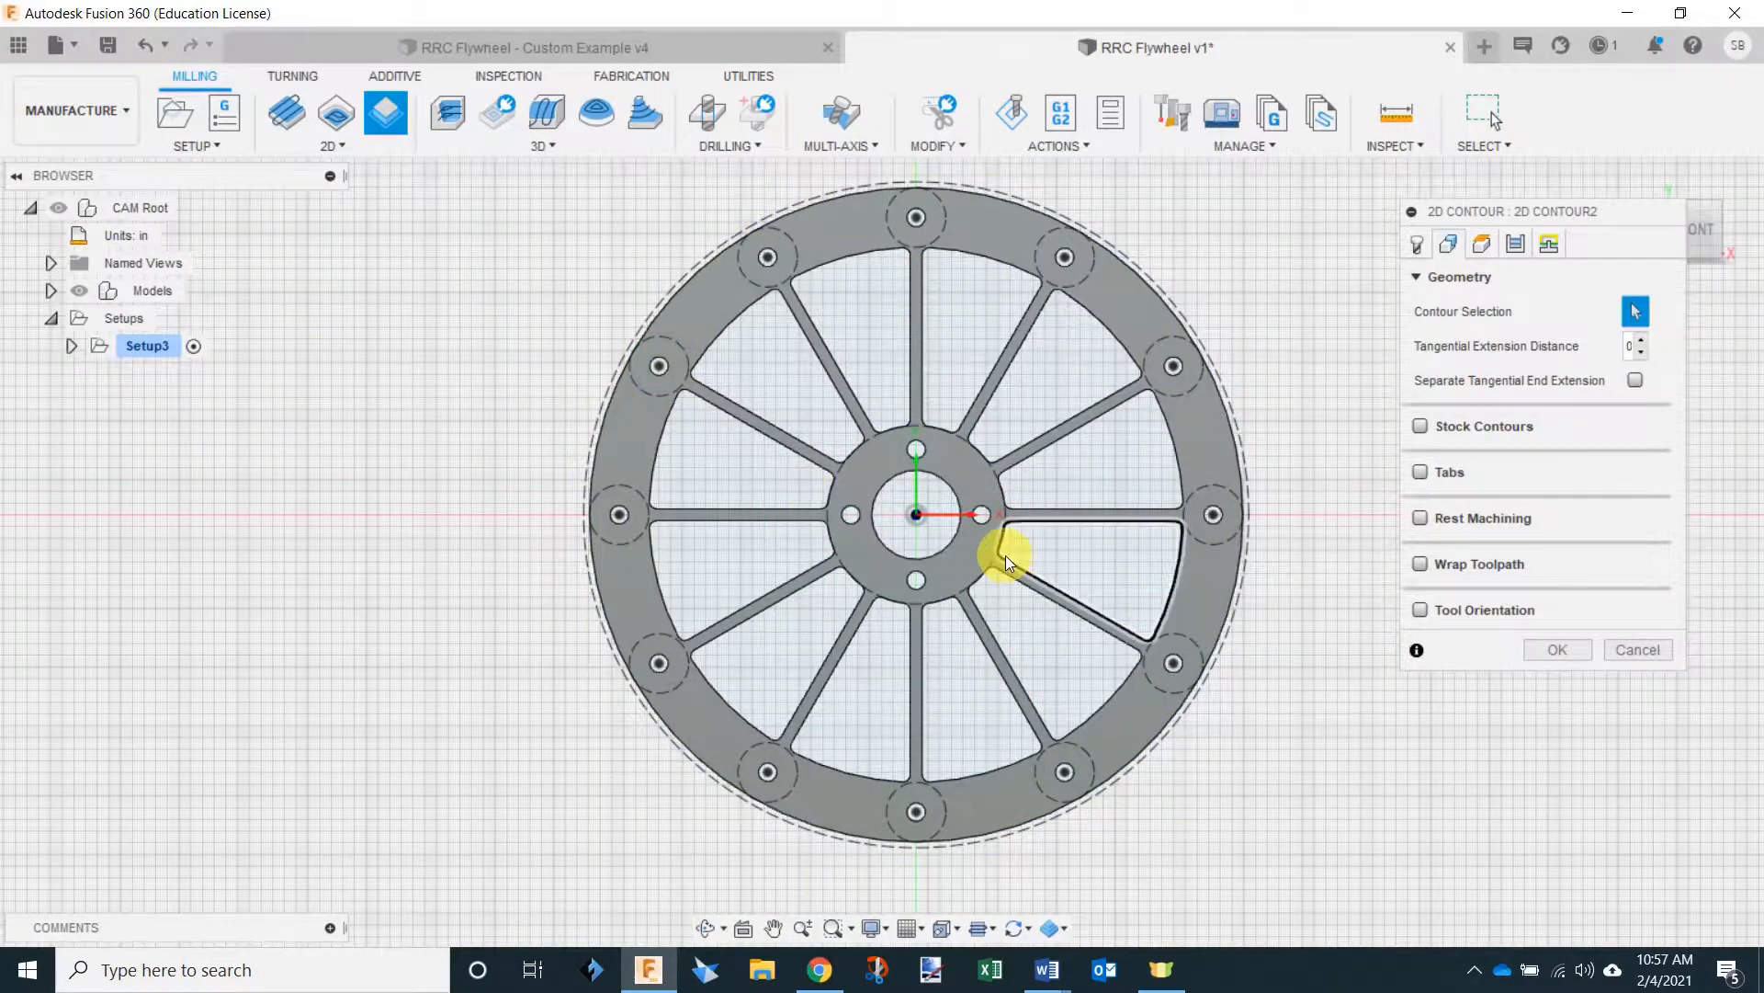
{"action": "middle_click_drag", "start_coordinate": [1006, 555], "coordinate": [957, 394], "text": "shift"}
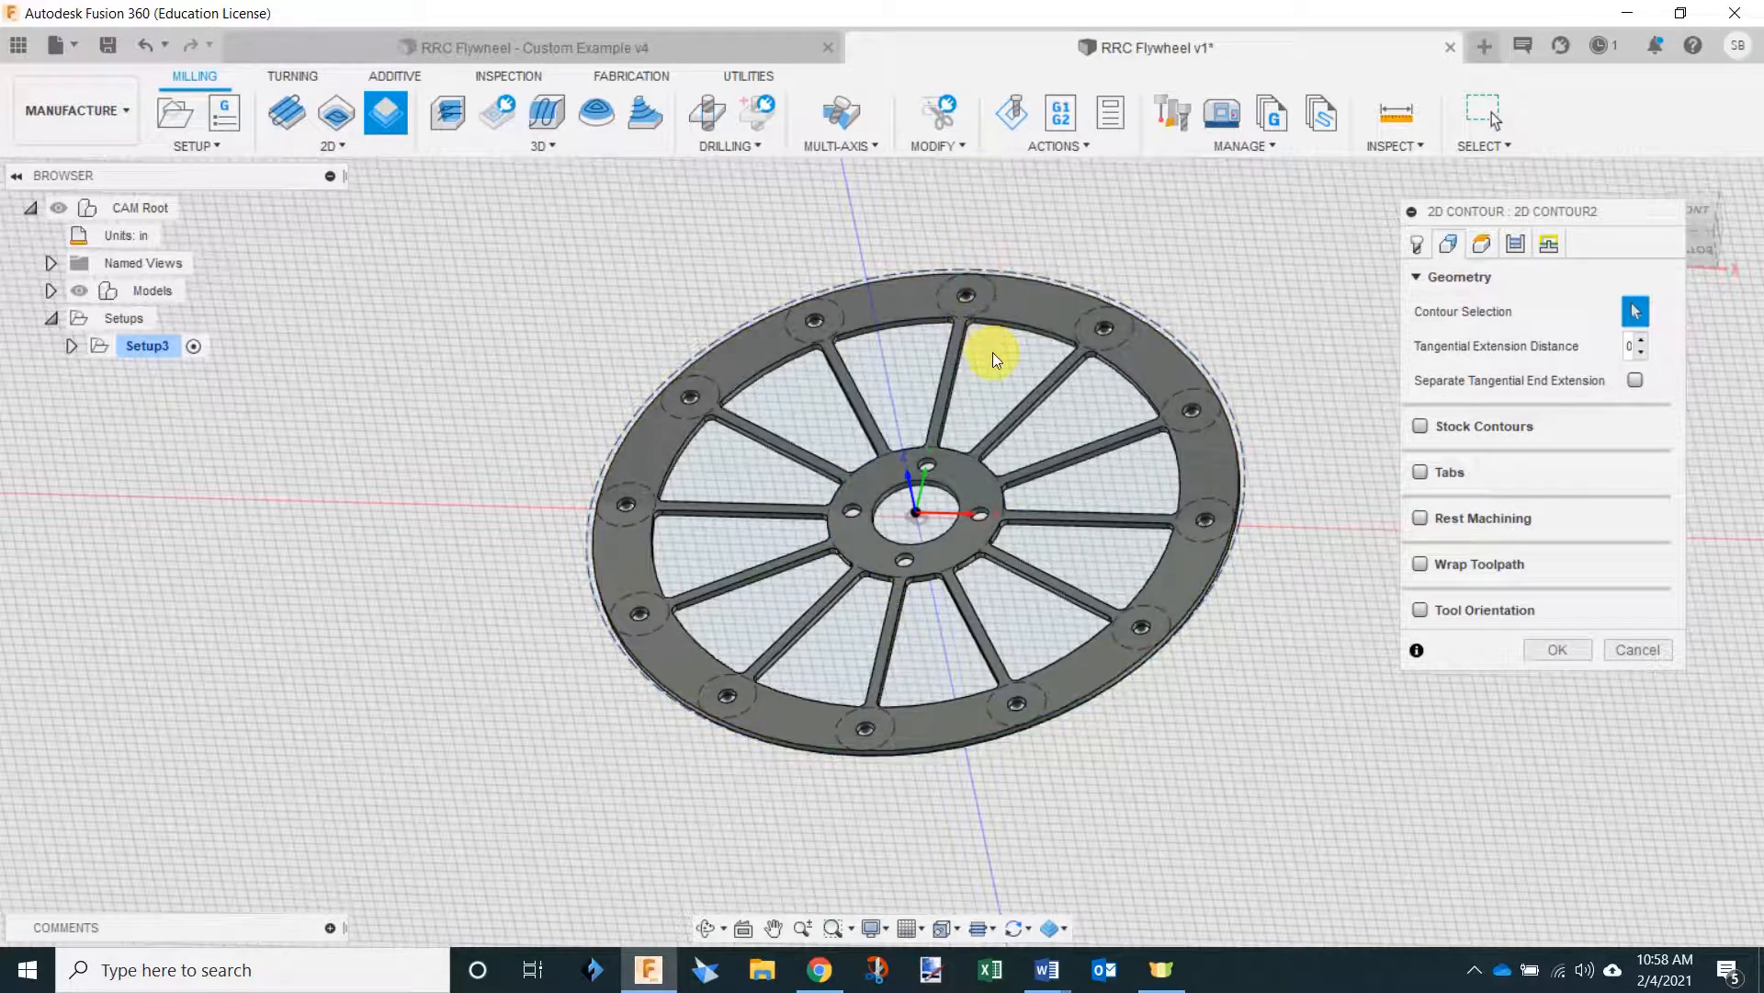
{"action": "scroll", "coordinate": [992, 351], "scroll_direction": "up", "scroll_amount": 3}
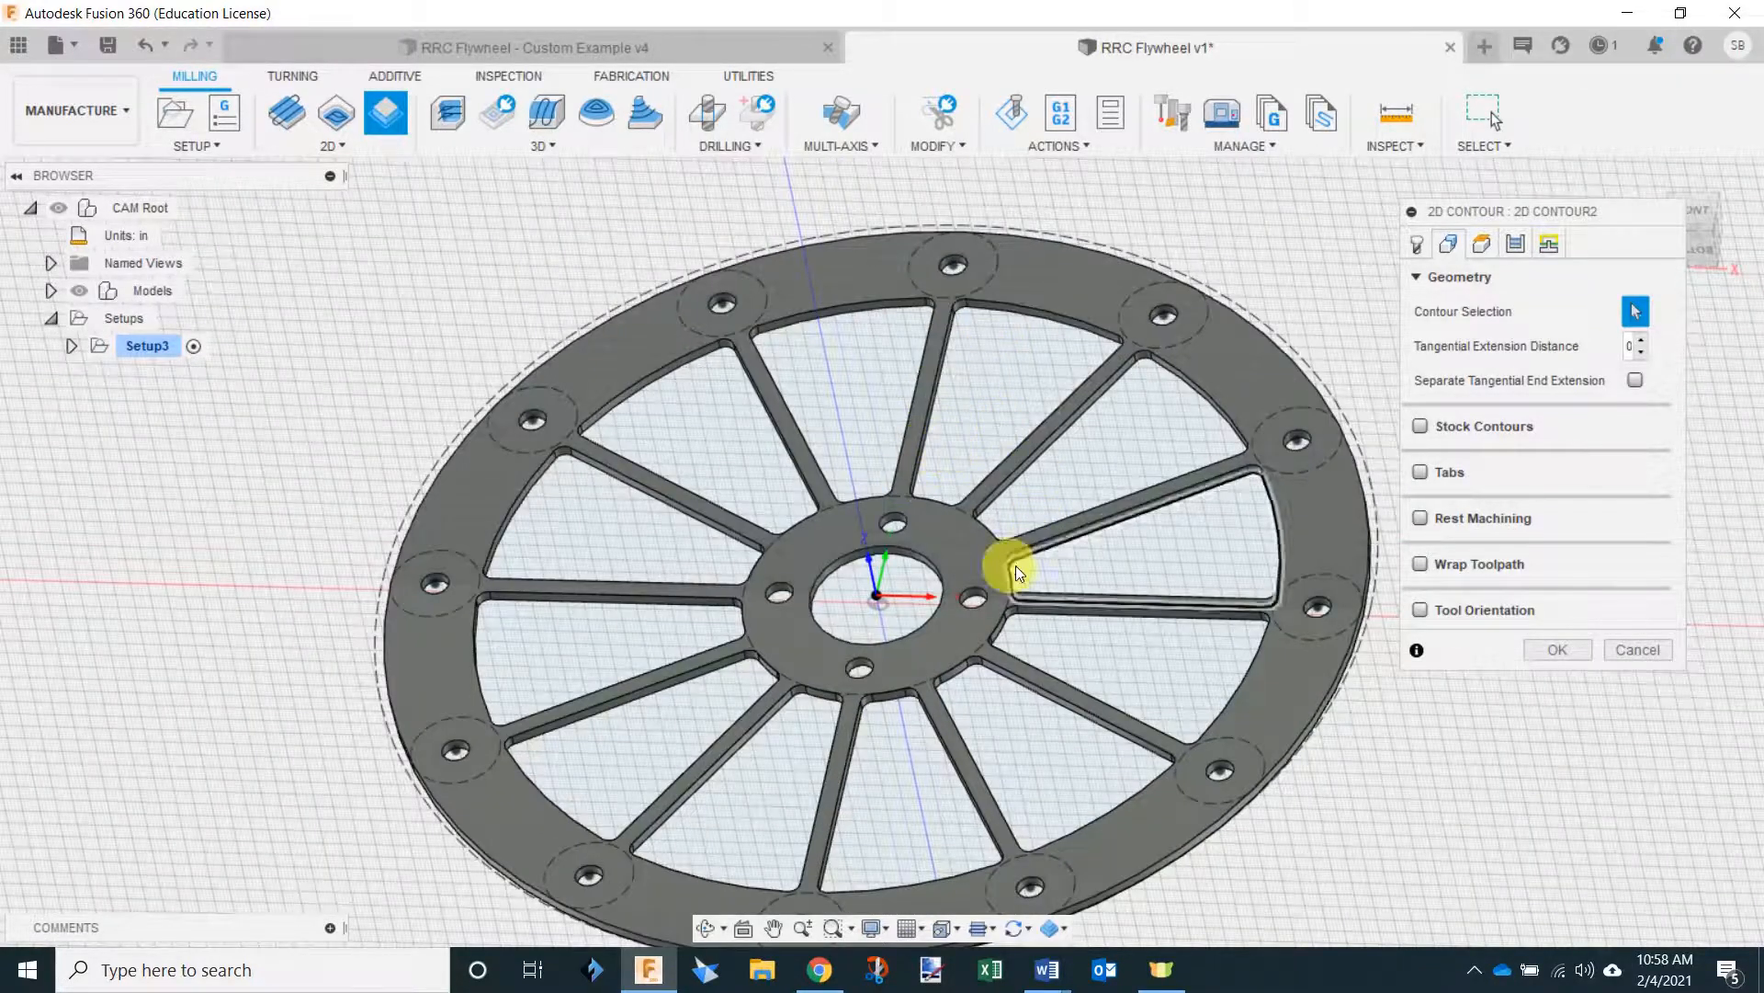
{"action": "scroll", "coordinate": [1017, 356], "scroll_direction": "up", "scroll_amount": 2}
{"action": "scroll", "coordinate": [1005, 422], "scroll_direction": "down", "scroll_amount": 3}
{"action": "scroll", "coordinate": [906, 664], "scroll_direction": "up", "scroll_amount": 3}
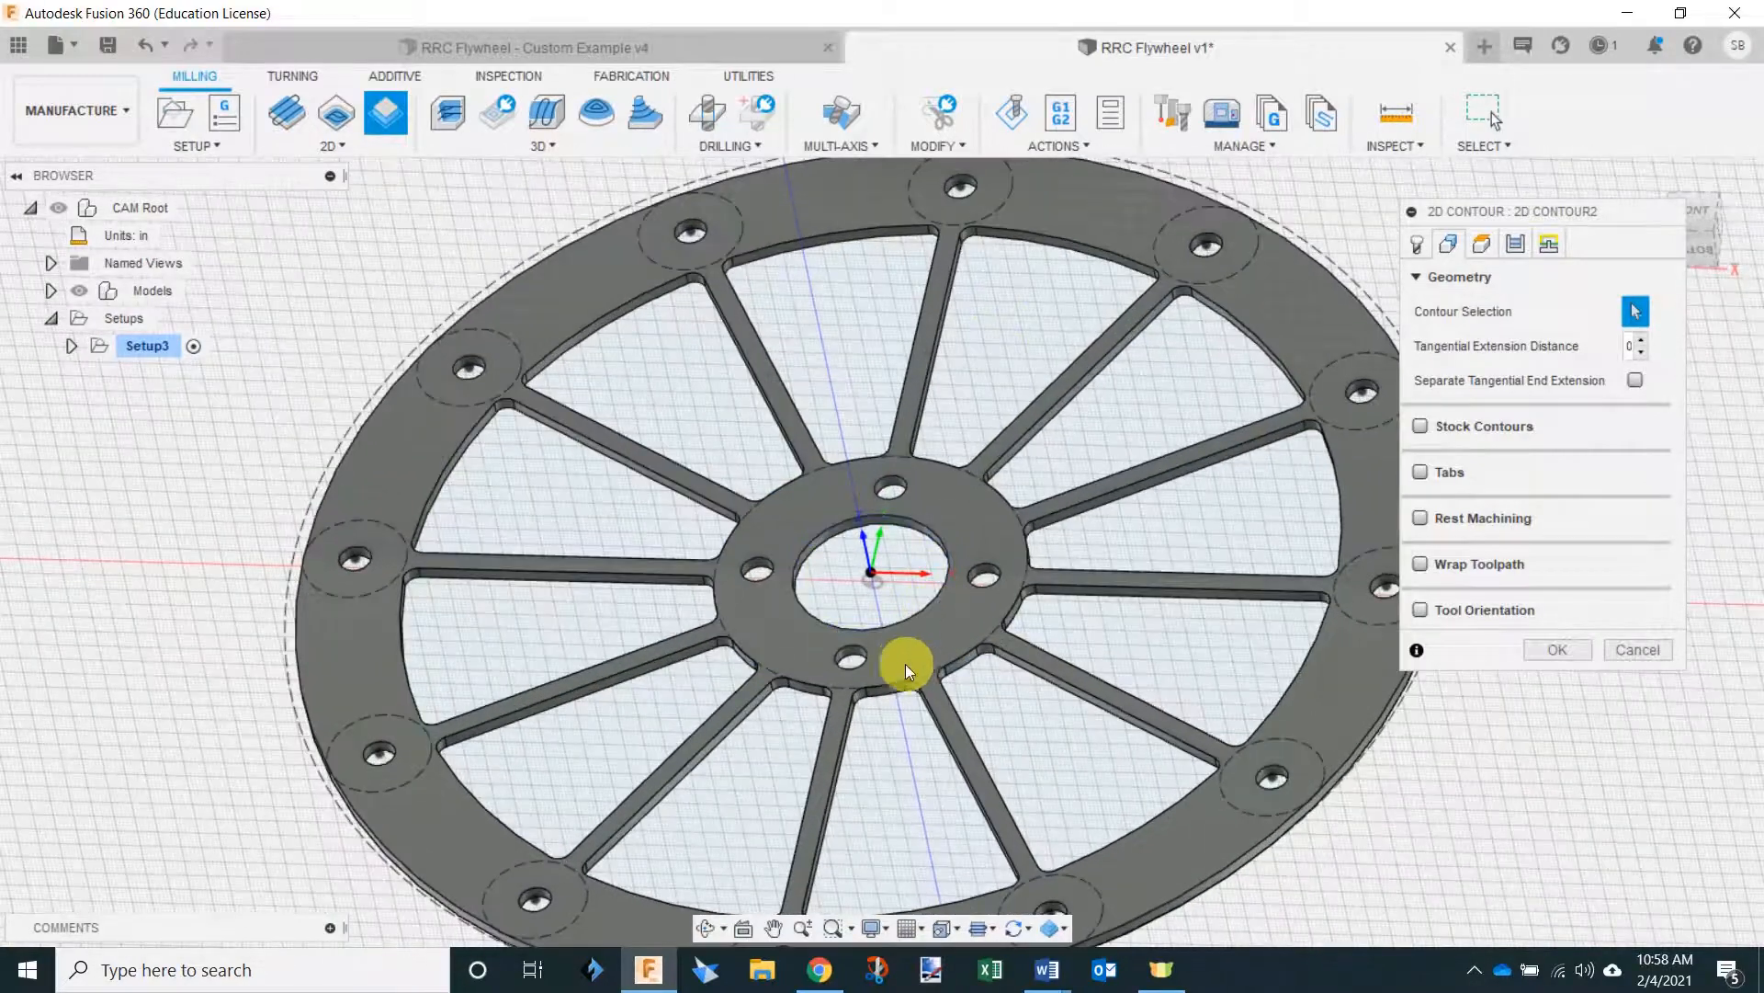
{"action": "scroll", "coordinate": [1083, 223], "scroll_direction": "down", "scroll_amount": 2}
{"action": "scroll", "coordinate": [963, 306], "scroll_direction": "up", "scroll_amount": 4}
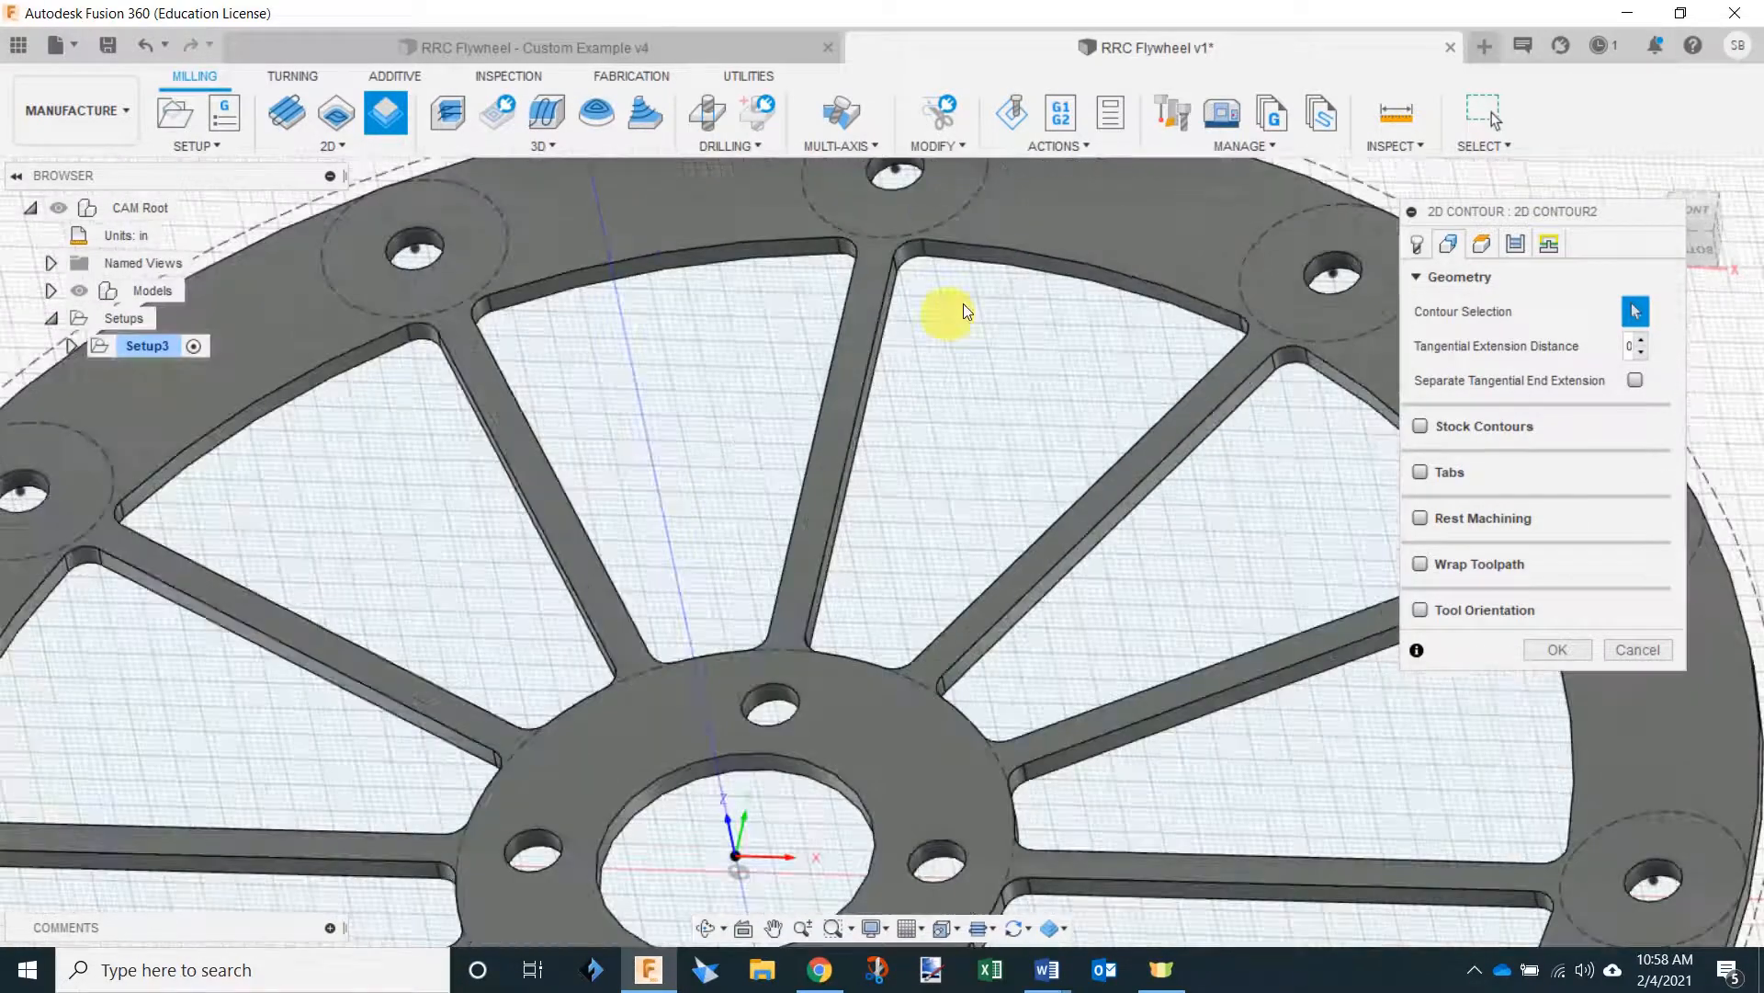
{"action": "left_click", "coordinate": [886, 283]}
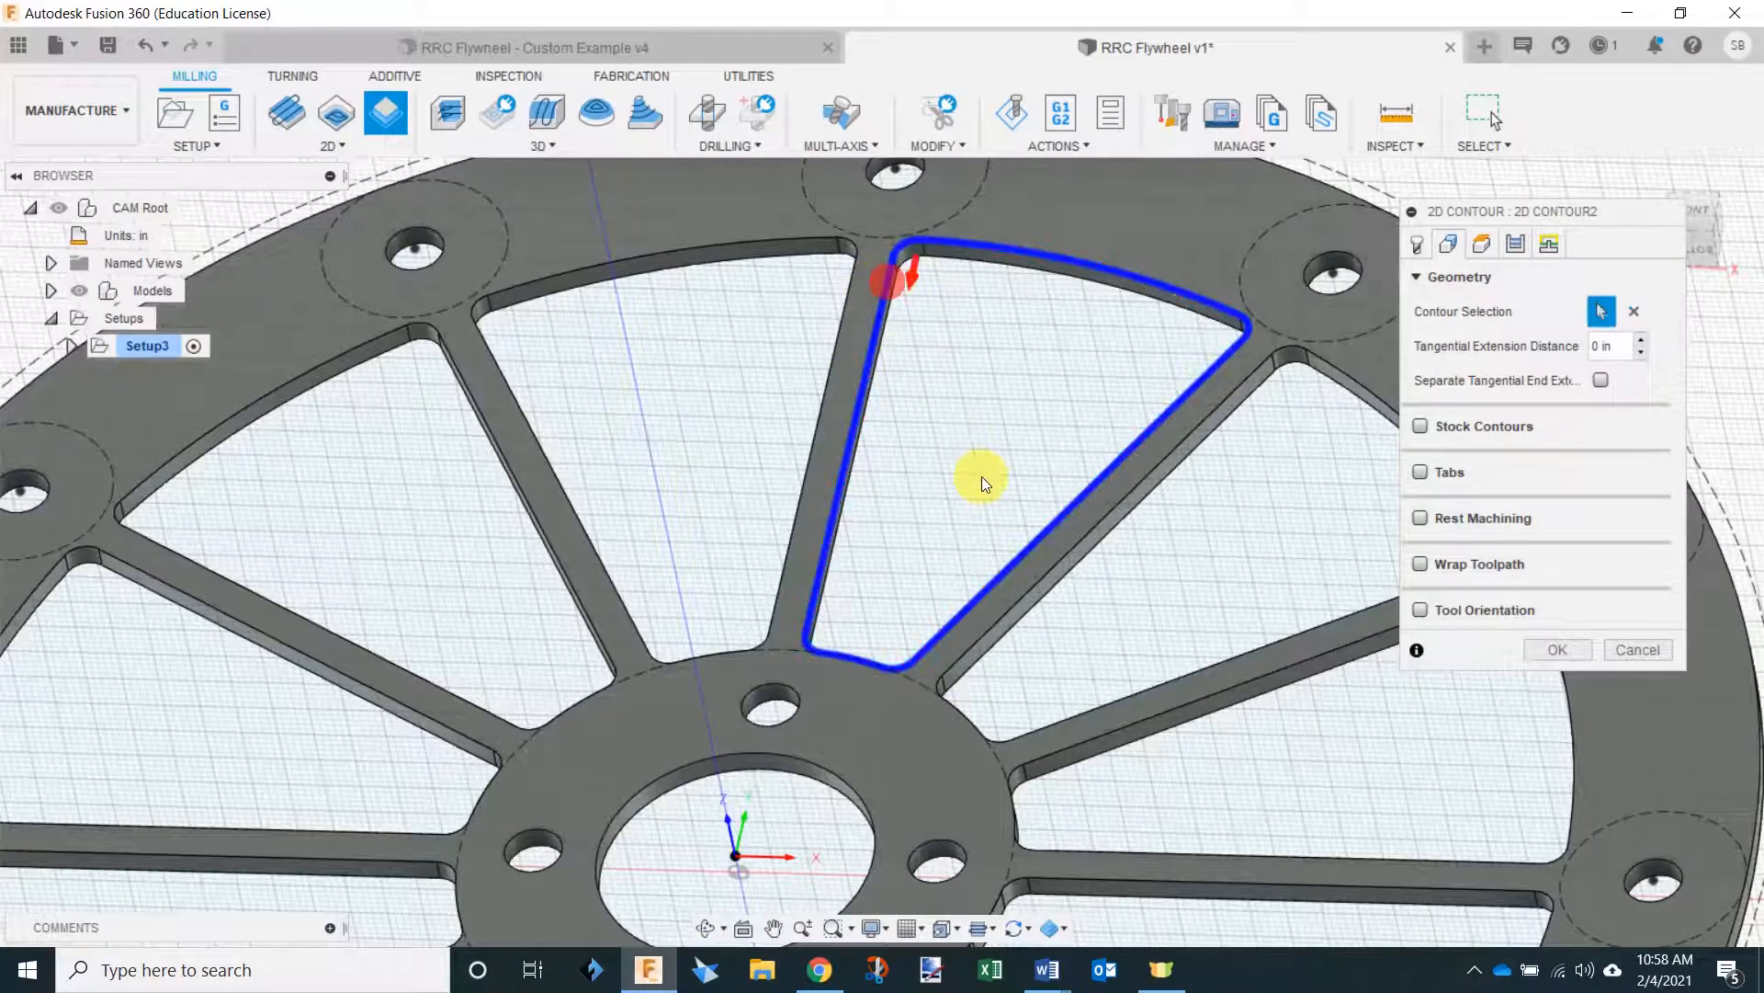
{"action": "scroll", "coordinate": [982, 476], "scroll_direction": "down", "scroll_amount": 2}
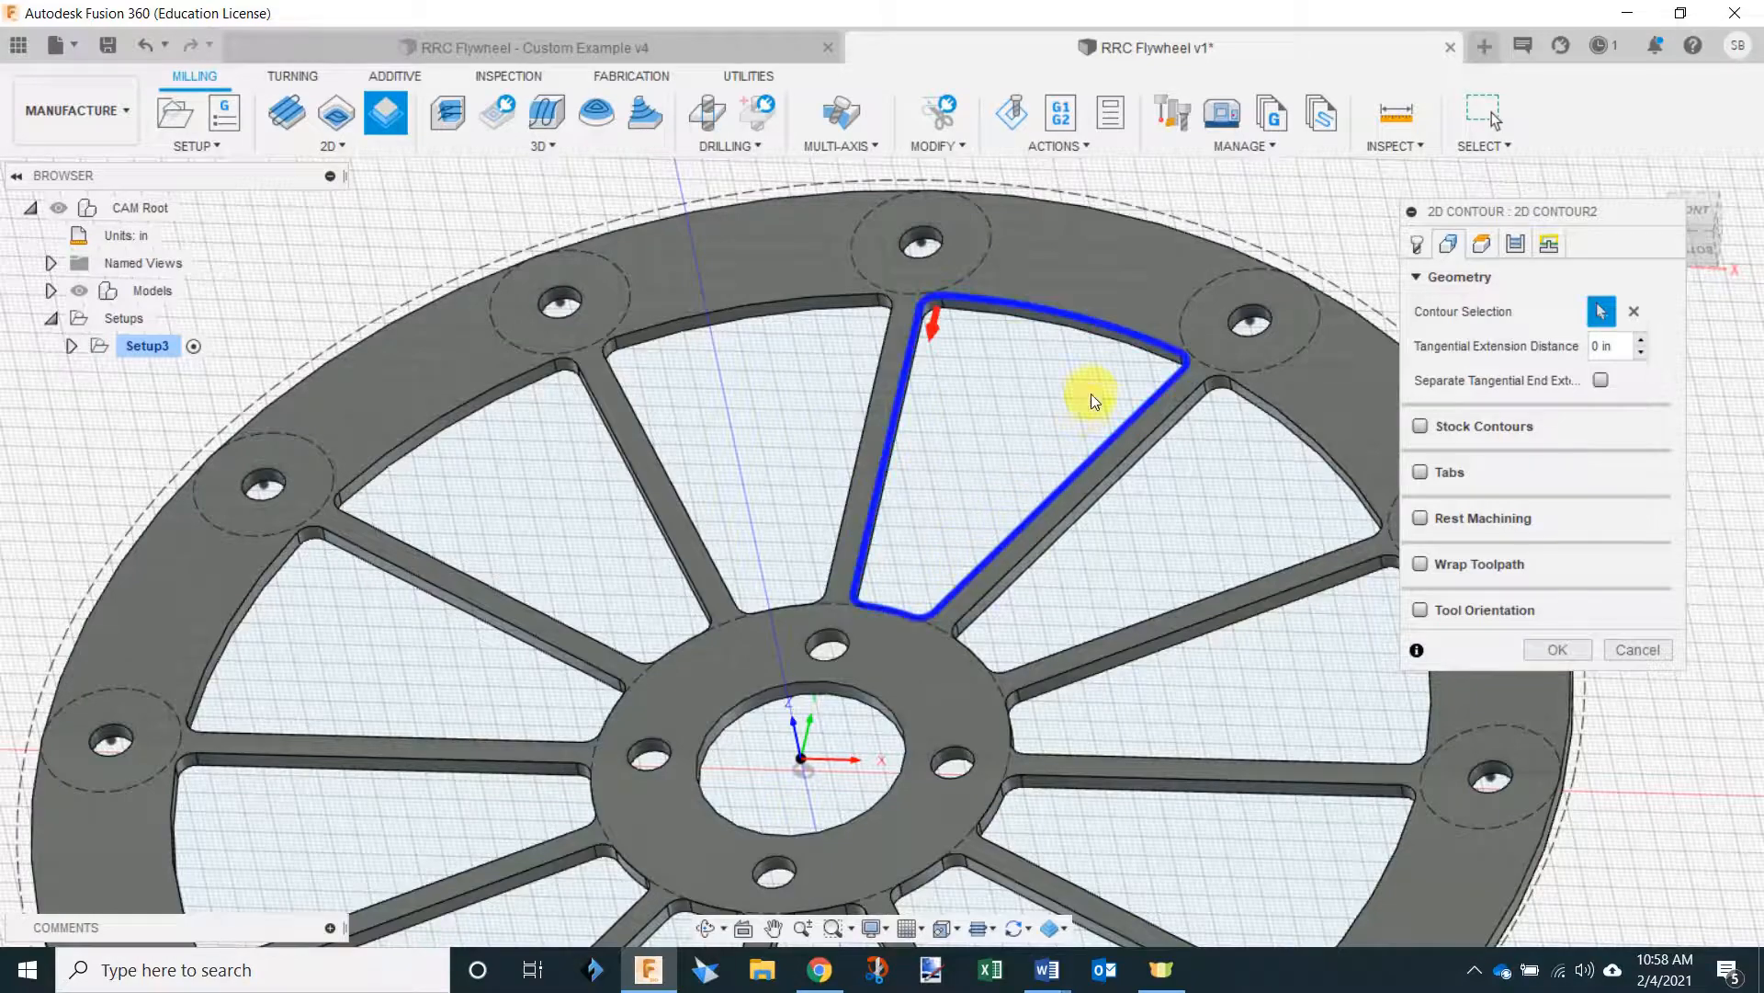
{"action": "mouse_move", "coordinate": [909, 434]}
{"action": "middle_mouse_down", "text": "shift"}
{"action": "mouse_move", "coordinate": [937, 405]}
{"action": "mouse_move", "coordinate": [923, 439]}
{"action": "middle_mouse_up", "text": "shift"}
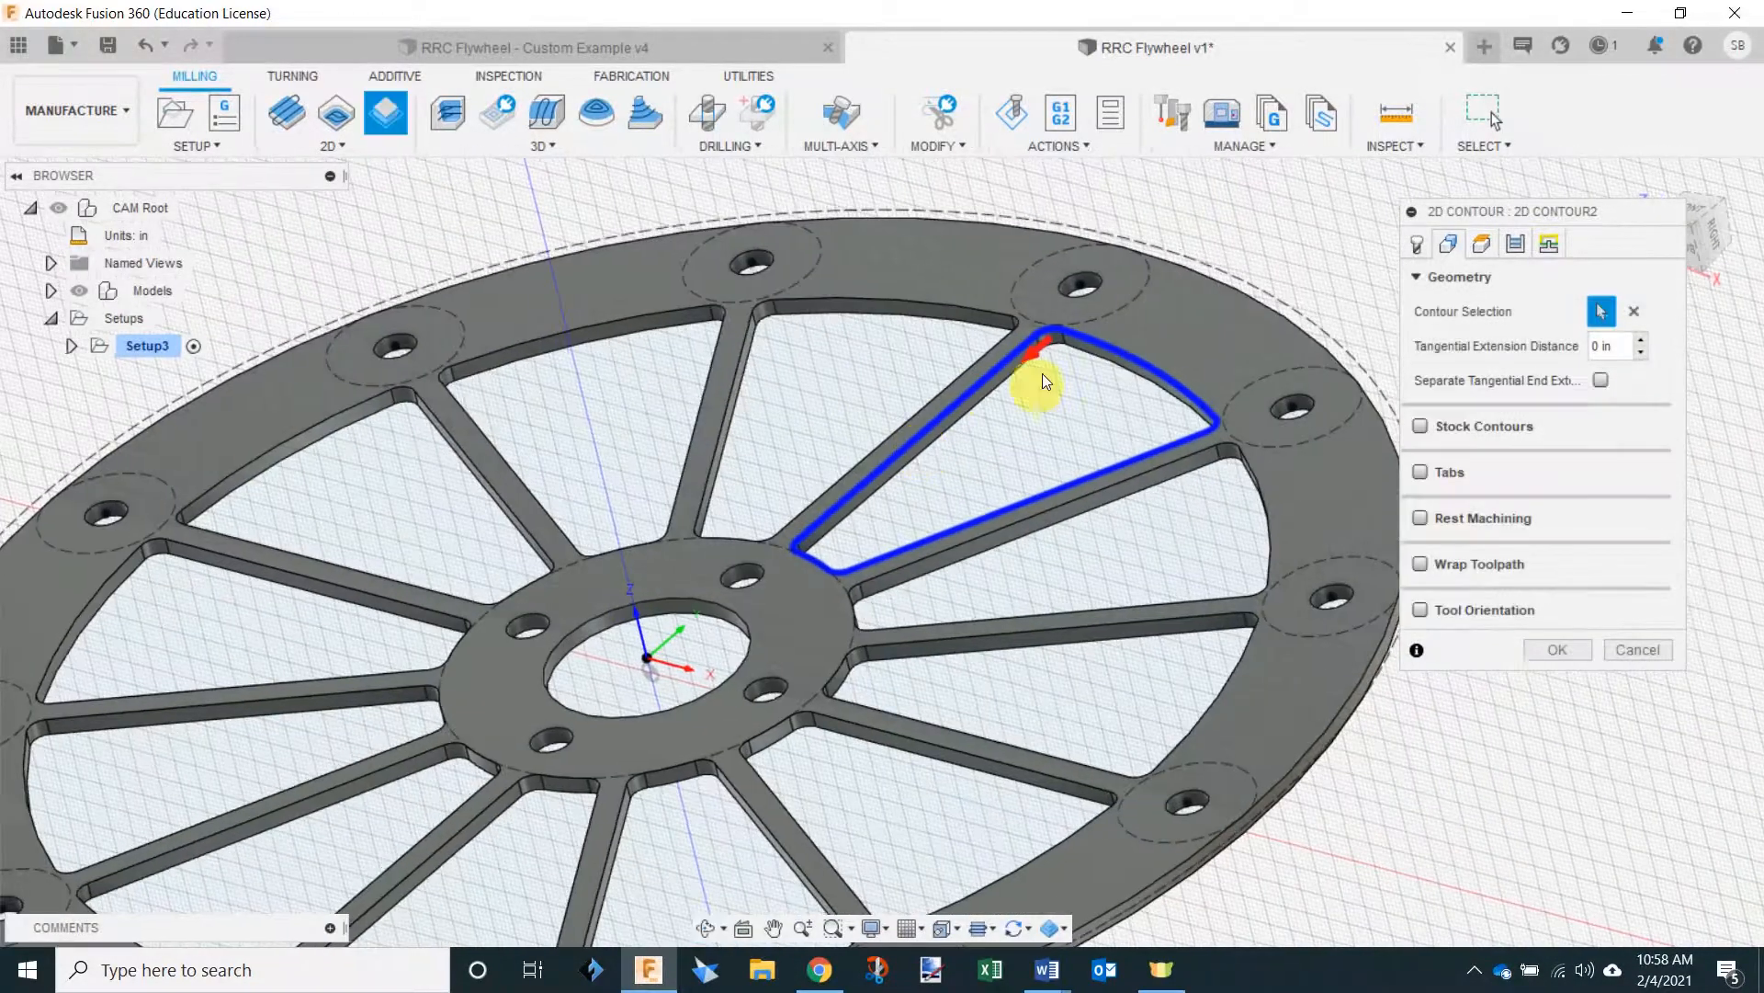
Add the closed upper edges of the remaining eleven wedge-shaped openings around the flywheel to the 2D contour selection.
{"action": "middle_click_drag", "start_coordinate": [1282, 414], "coordinate": [951, 379], "text": "shift"}
{"action": "scroll", "coordinate": [950, 379], "scroll_direction": "down", "scroll_amount": 3}
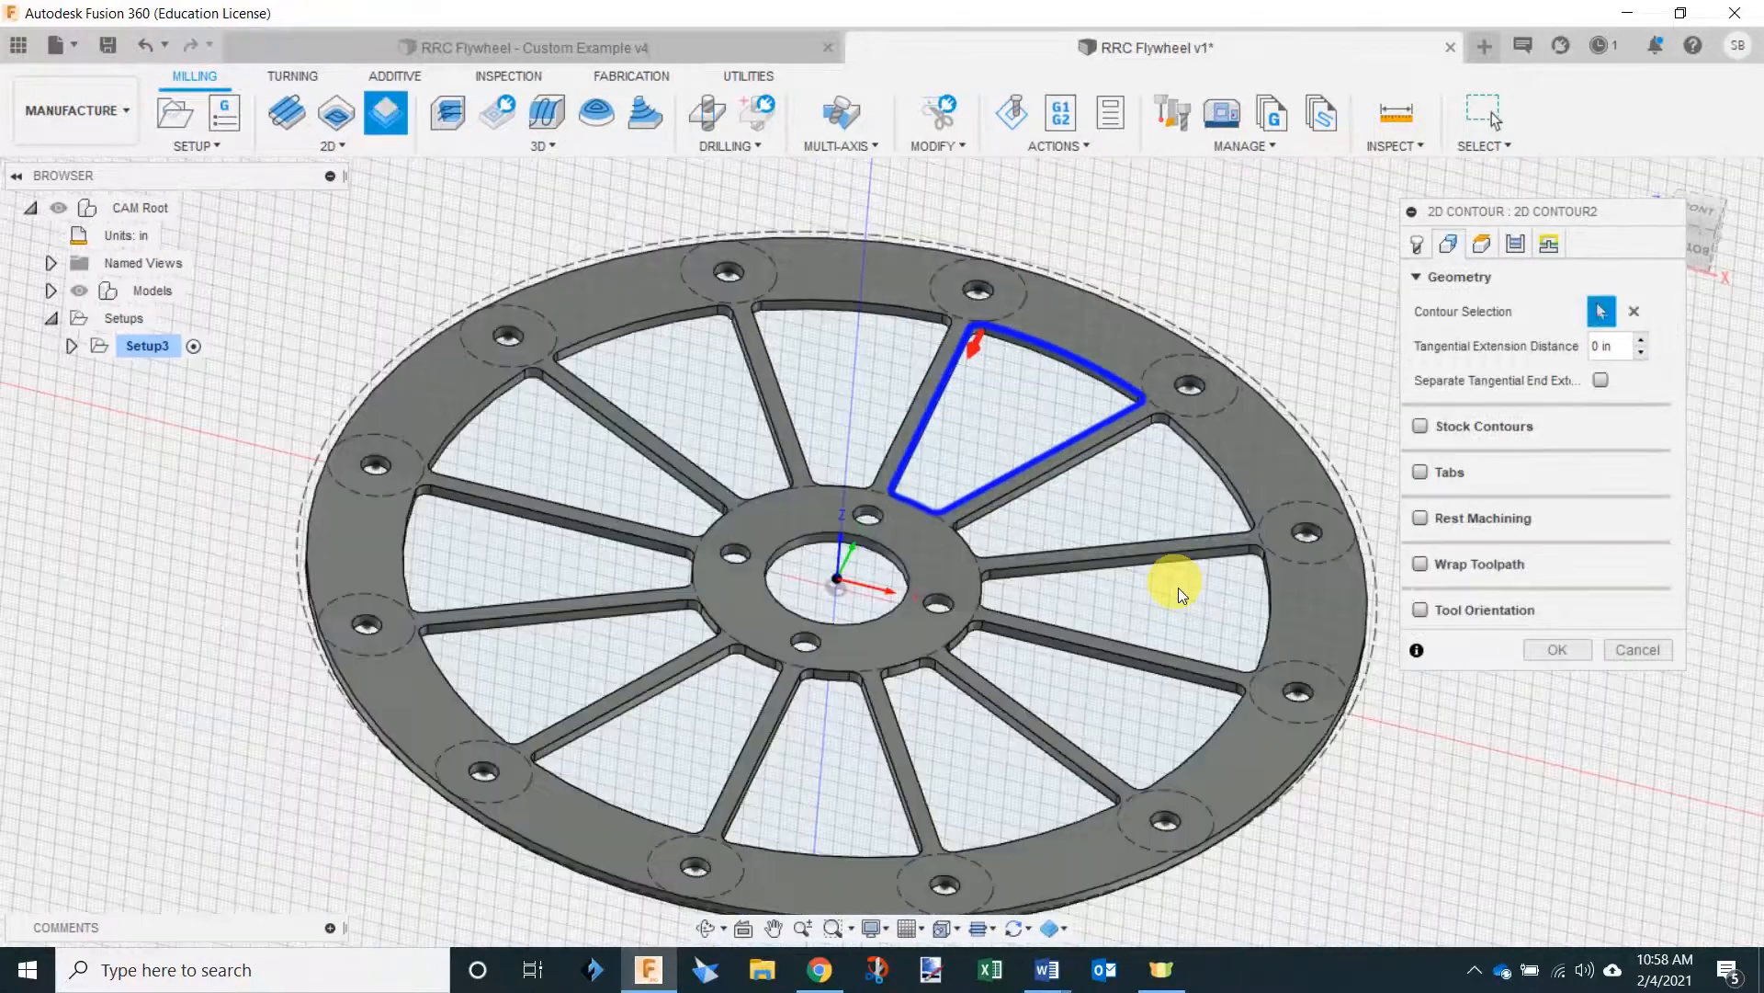
{"action": "scroll", "coordinate": [1183, 483], "scroll_direction": "up", "scroll_amount": 3}
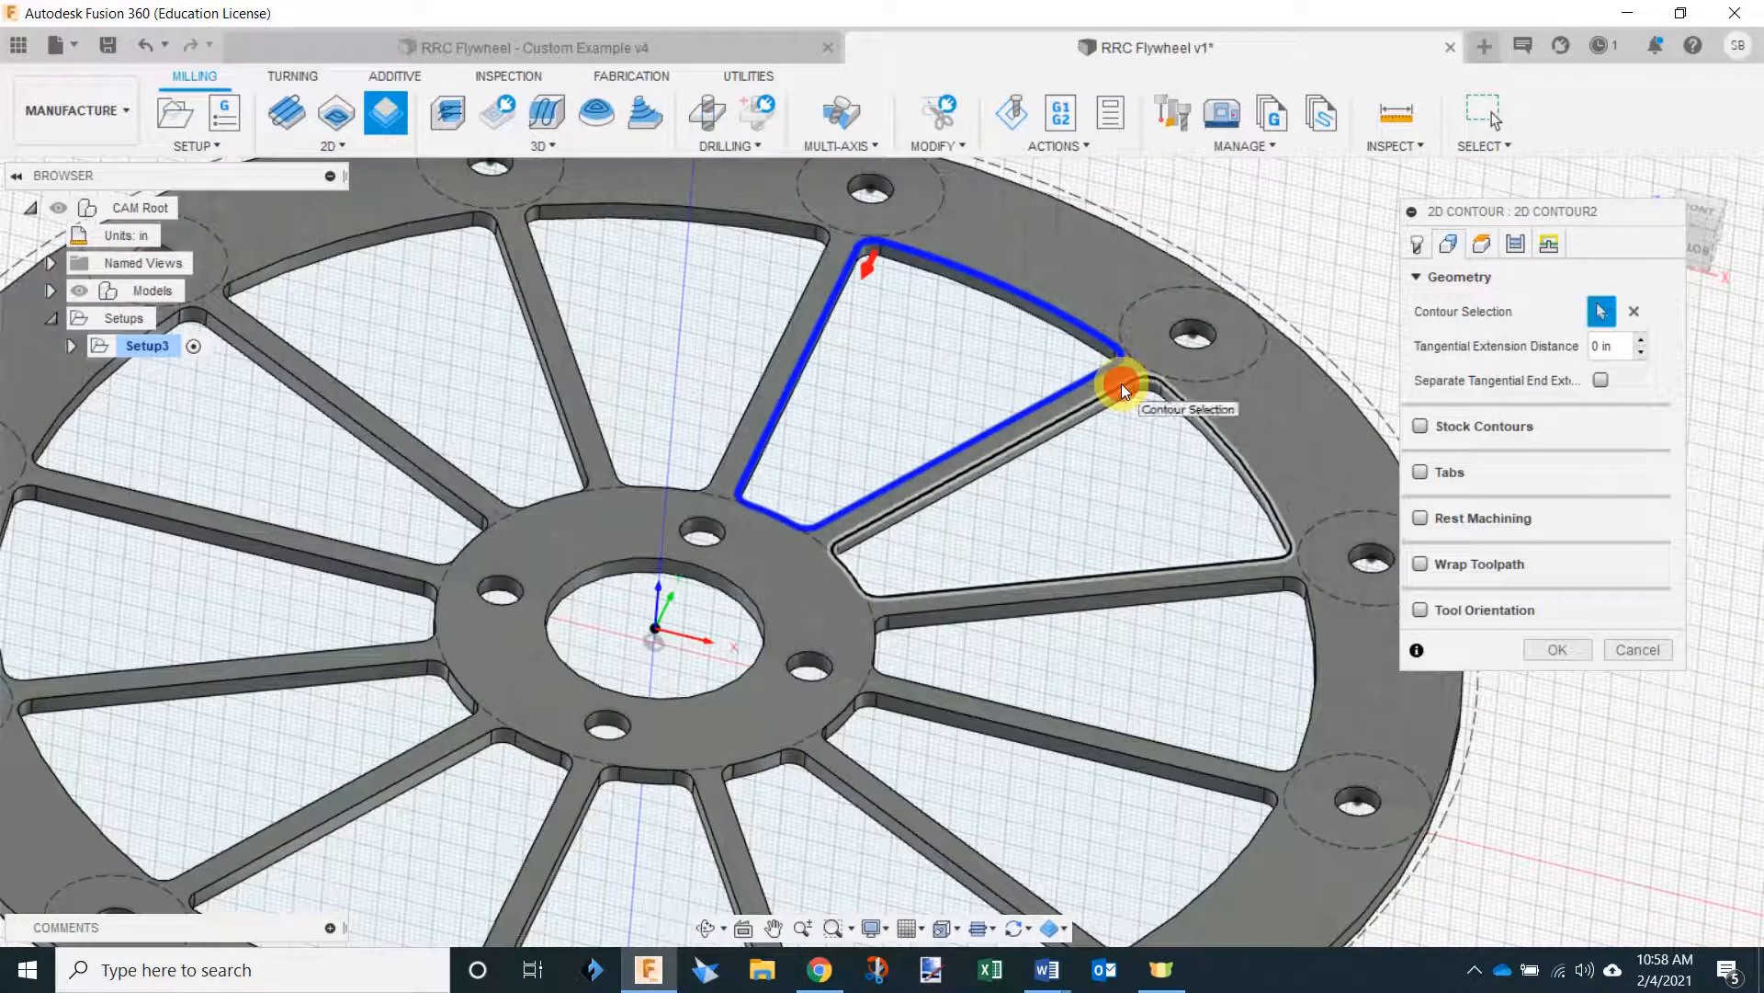
{"action": "left_click", "coordinate": [1122, 384]}
{"action": "left_click", "coordinate": [1243, 583]}
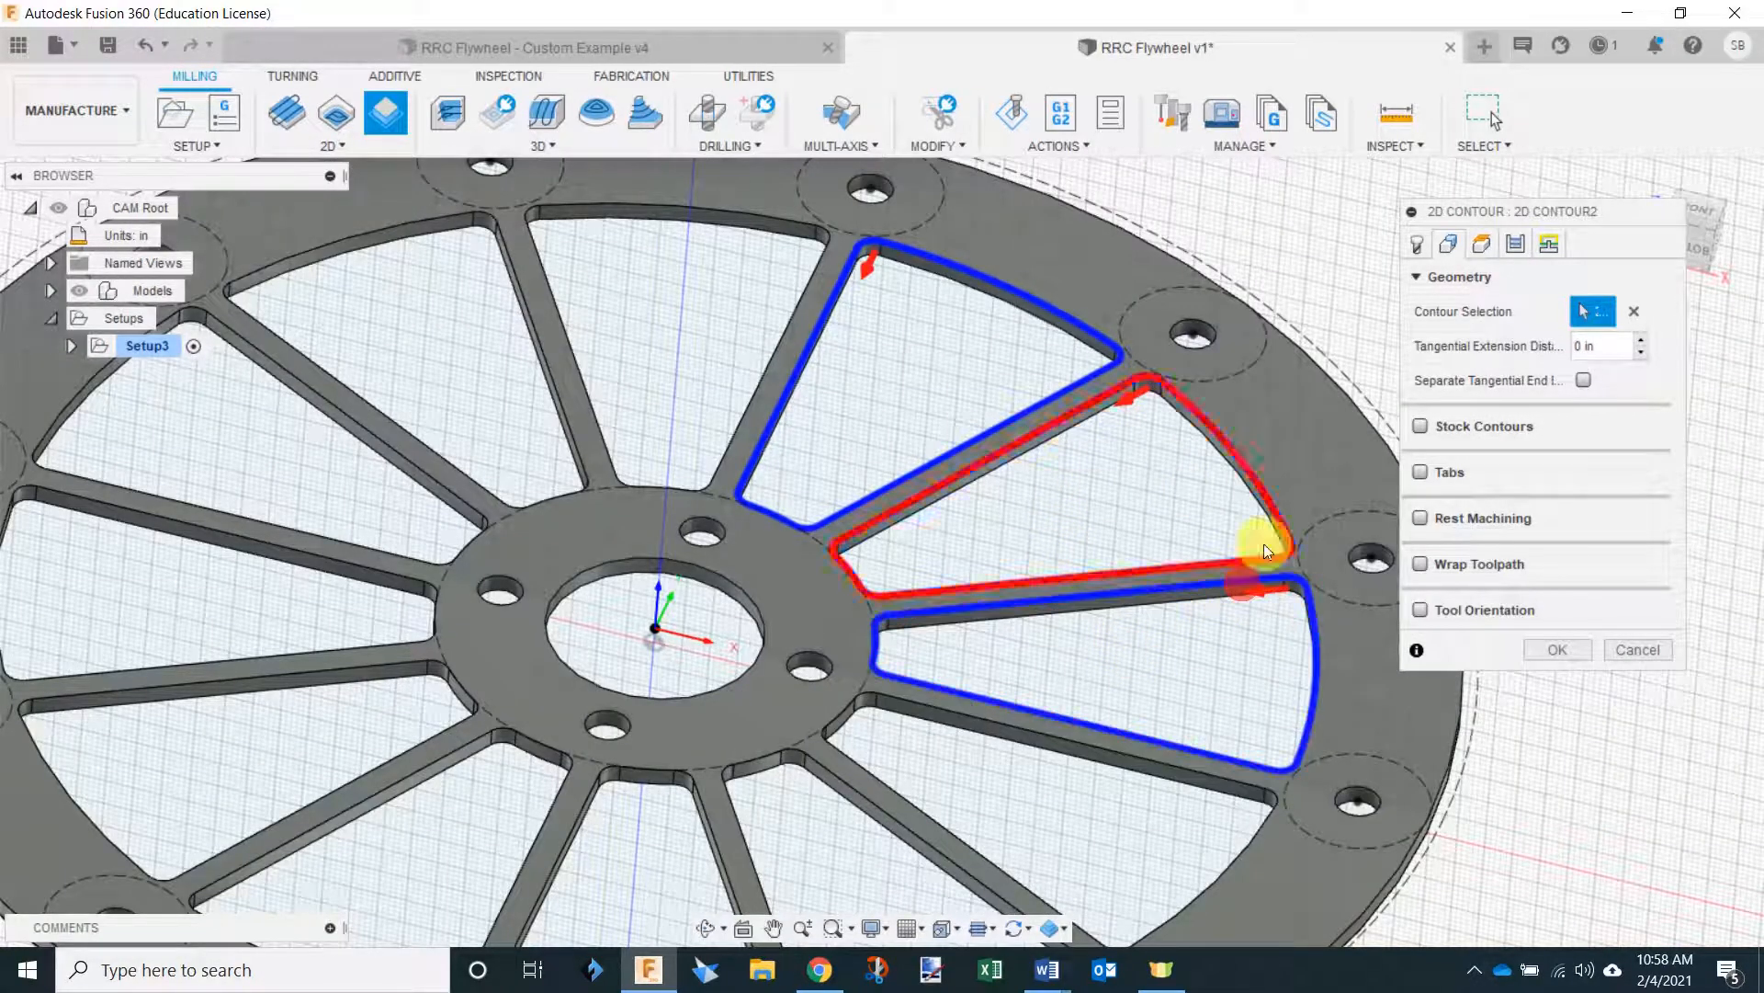
{"action": "scroll", "coordinate": [1265, 543], "scroll_direction": "down", "scroll_amount": 2}
{"action": "scroll", "coordinate": [1260, 680], "scroll_direction": "up", "scroll_amount": 2}
{"action": "left_click", "coordinate": [1257, 636]}
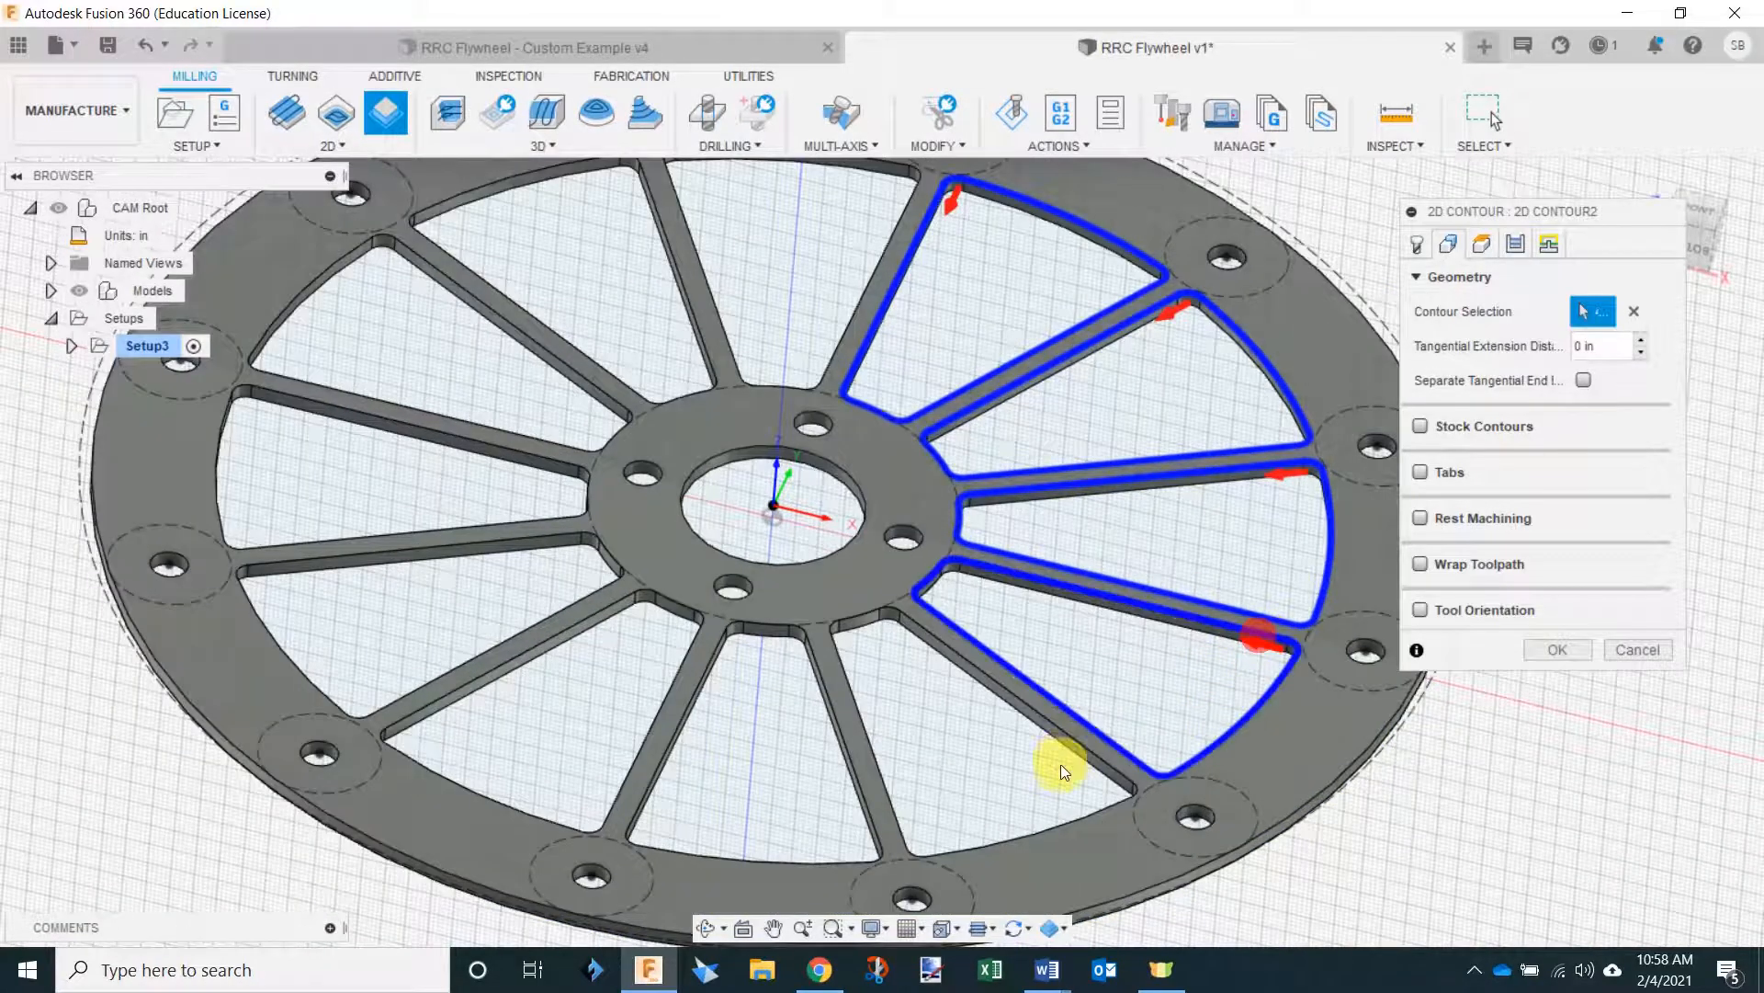
{"action": "left_click", "coordinate": [1088, 750]}
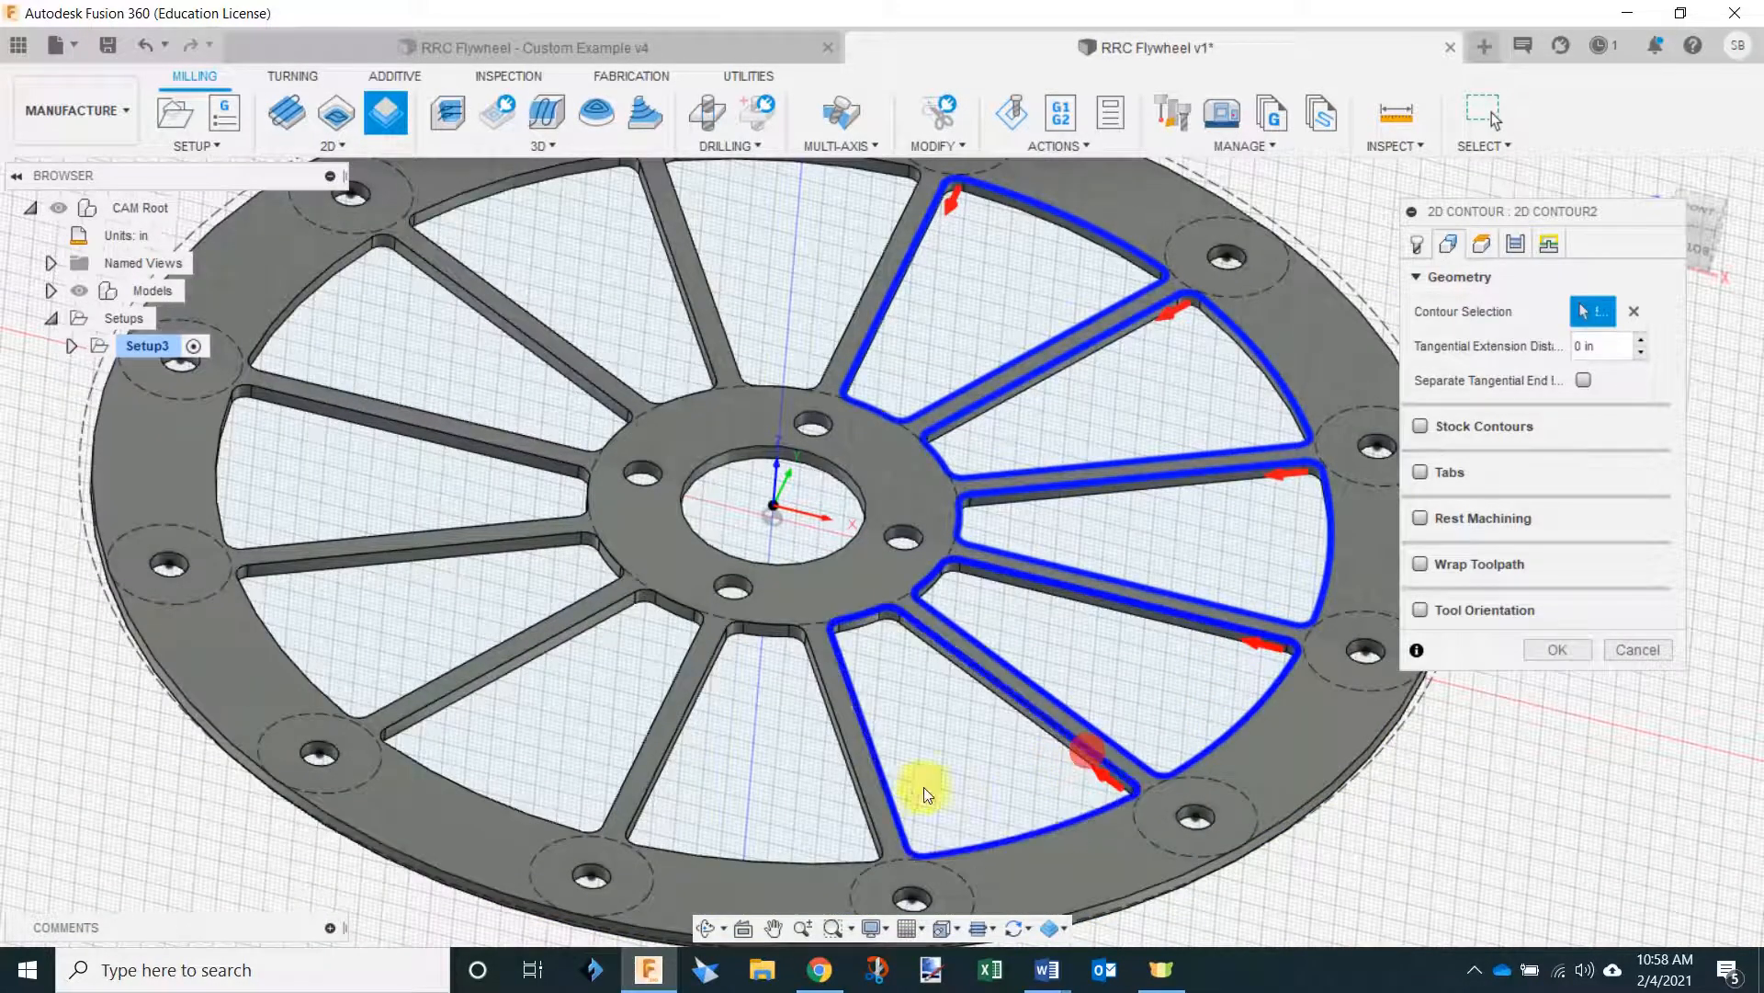
{"action": "left_click", "coordinate": [863, 797]}
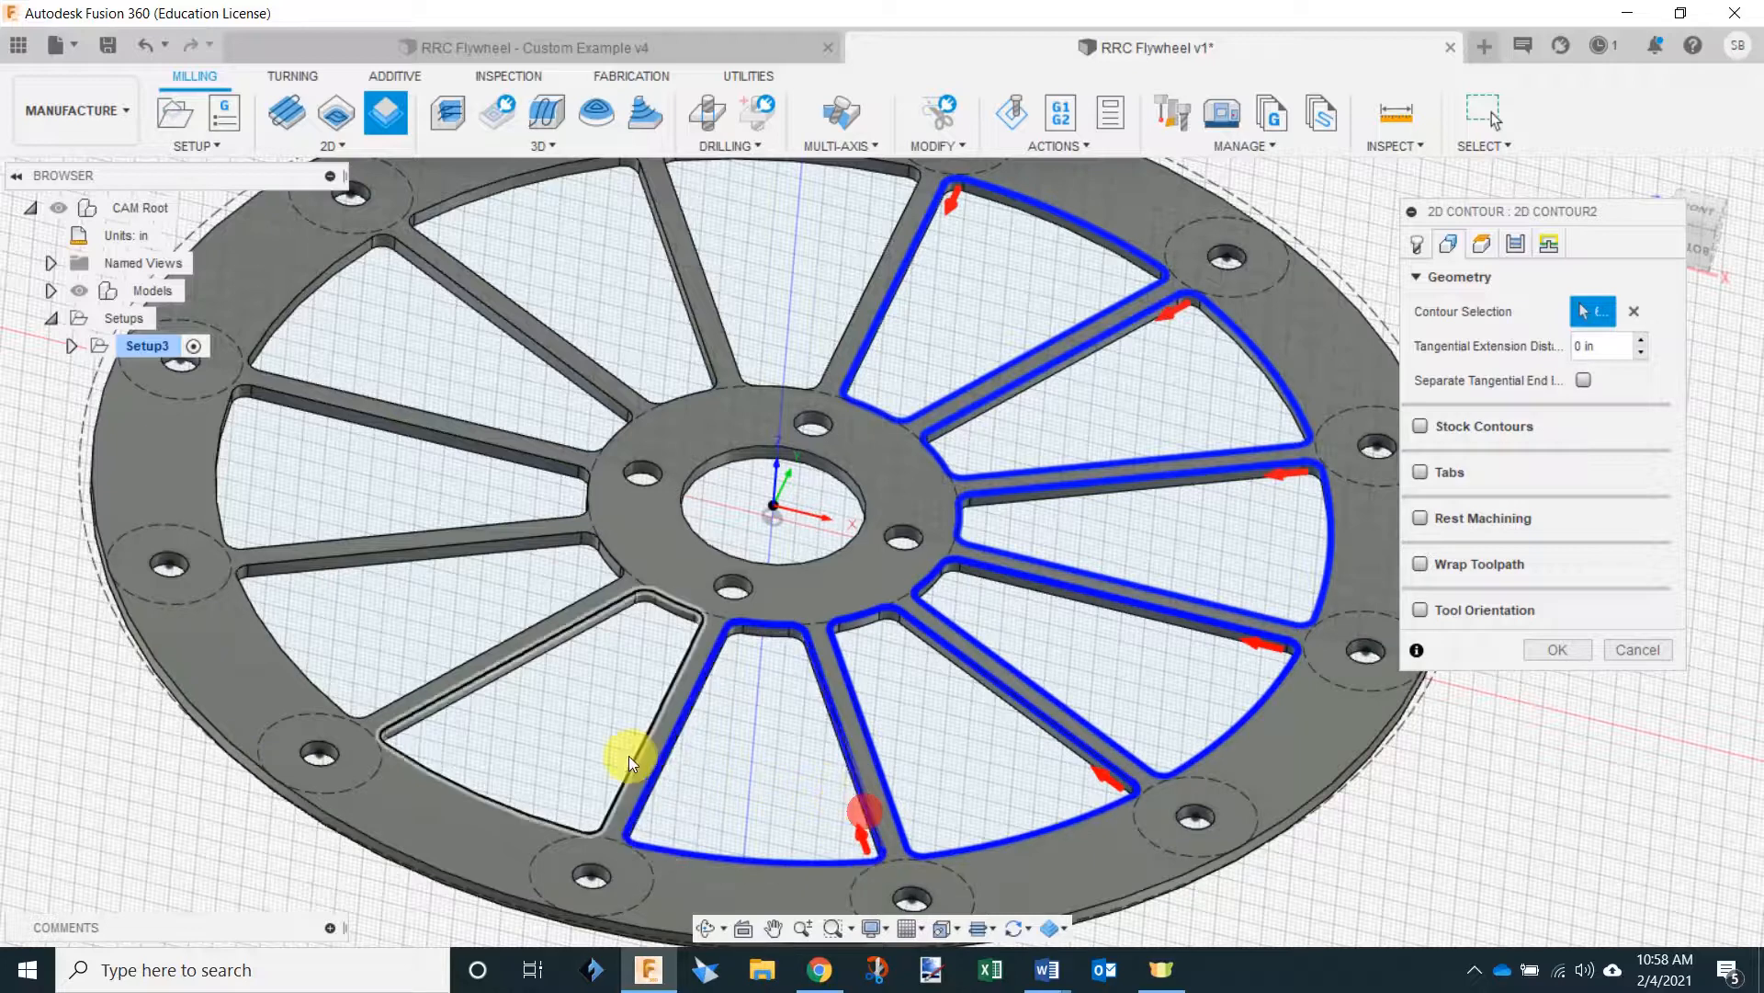
{"action": "left_click", "coordinate": [620, 786]}
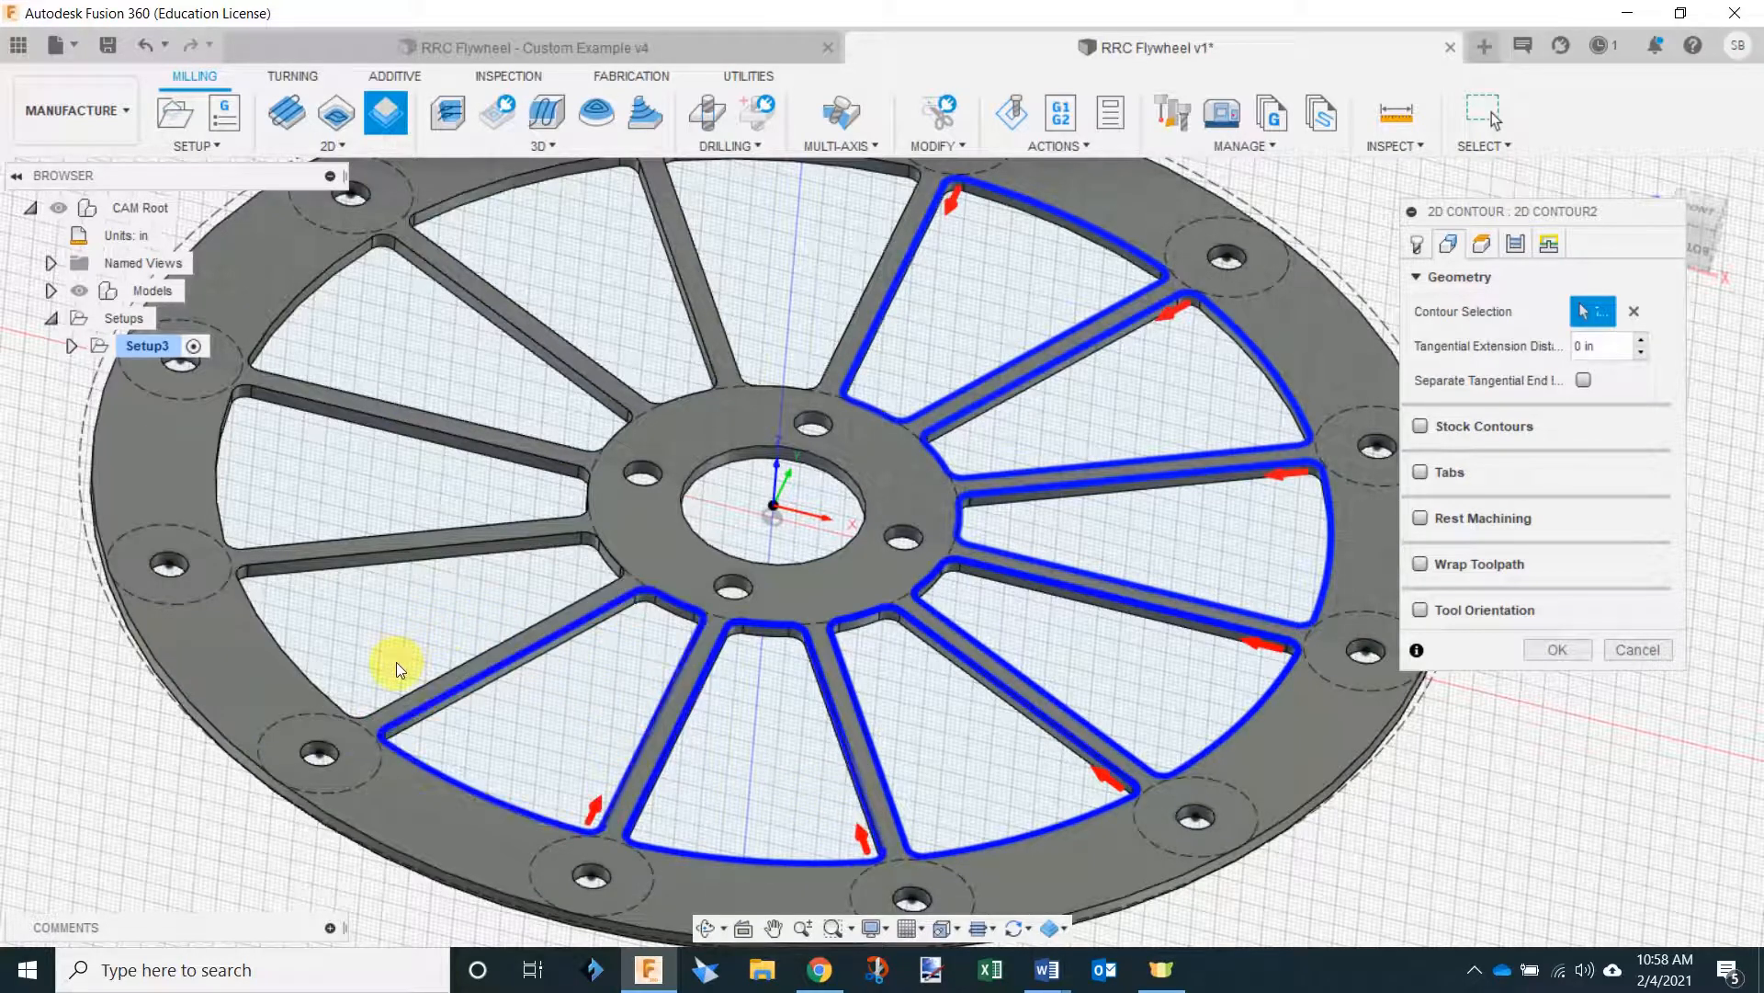
{"action": "left_click", "coordinate": [399, 693]}
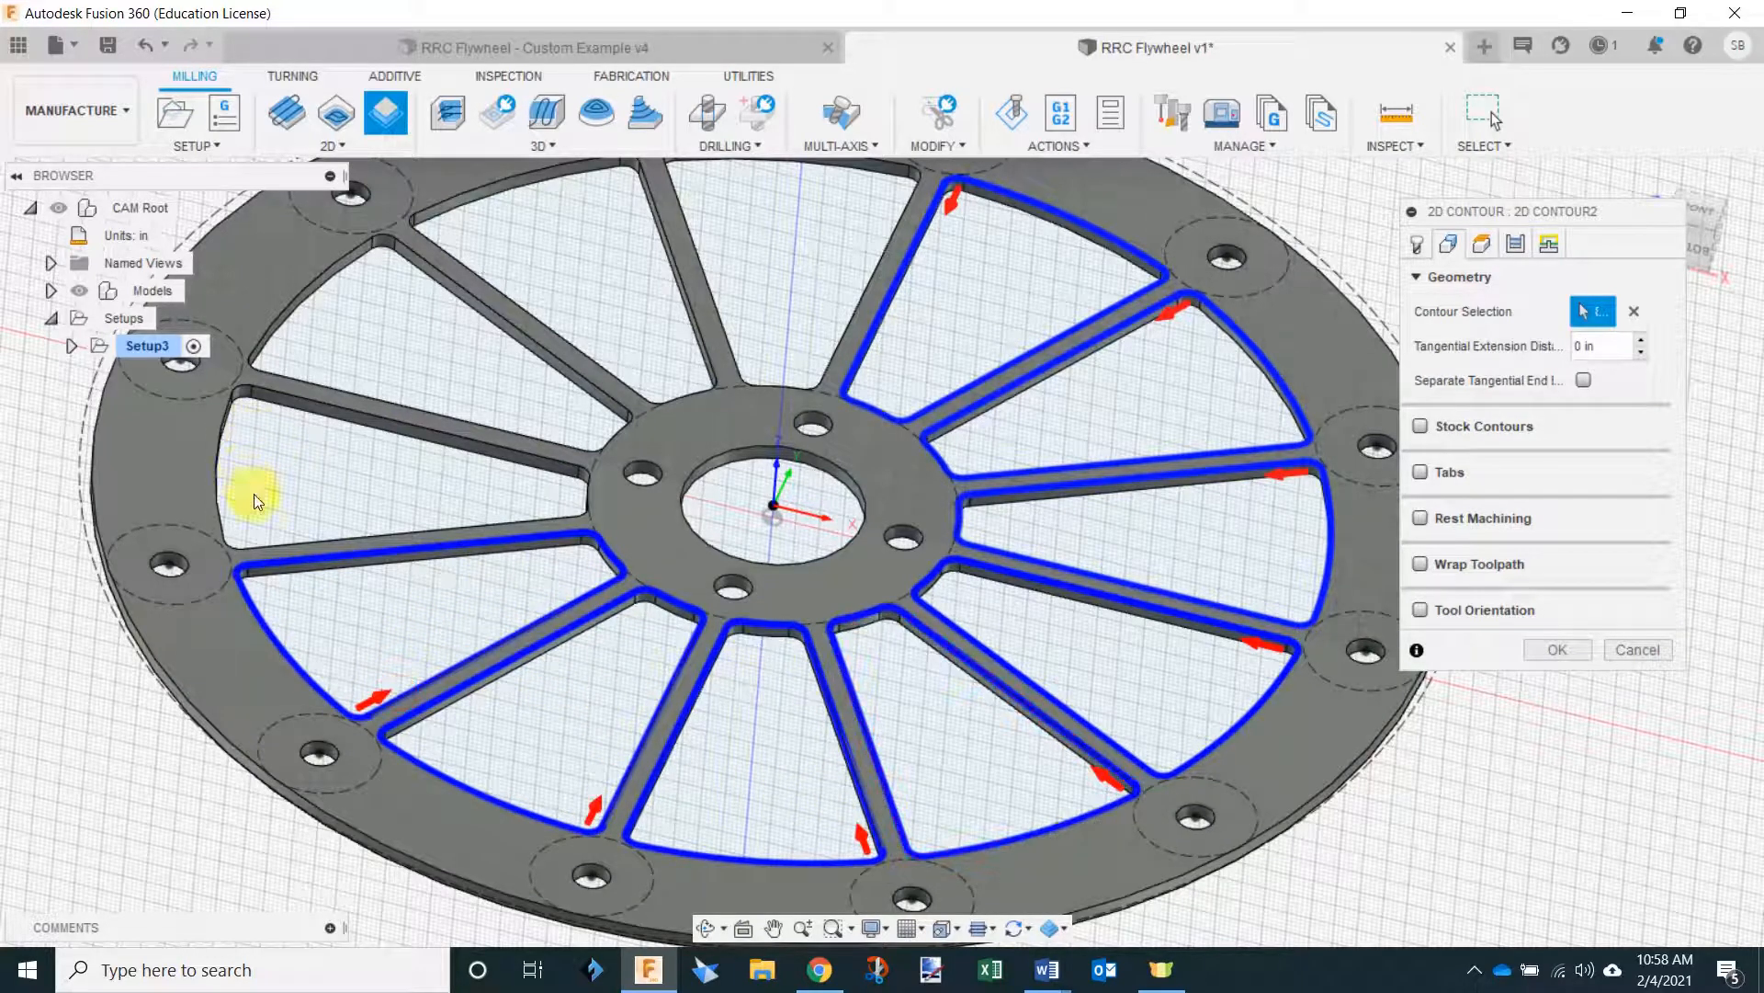
{"action": "left_click", "coordinate": [267, 542]}
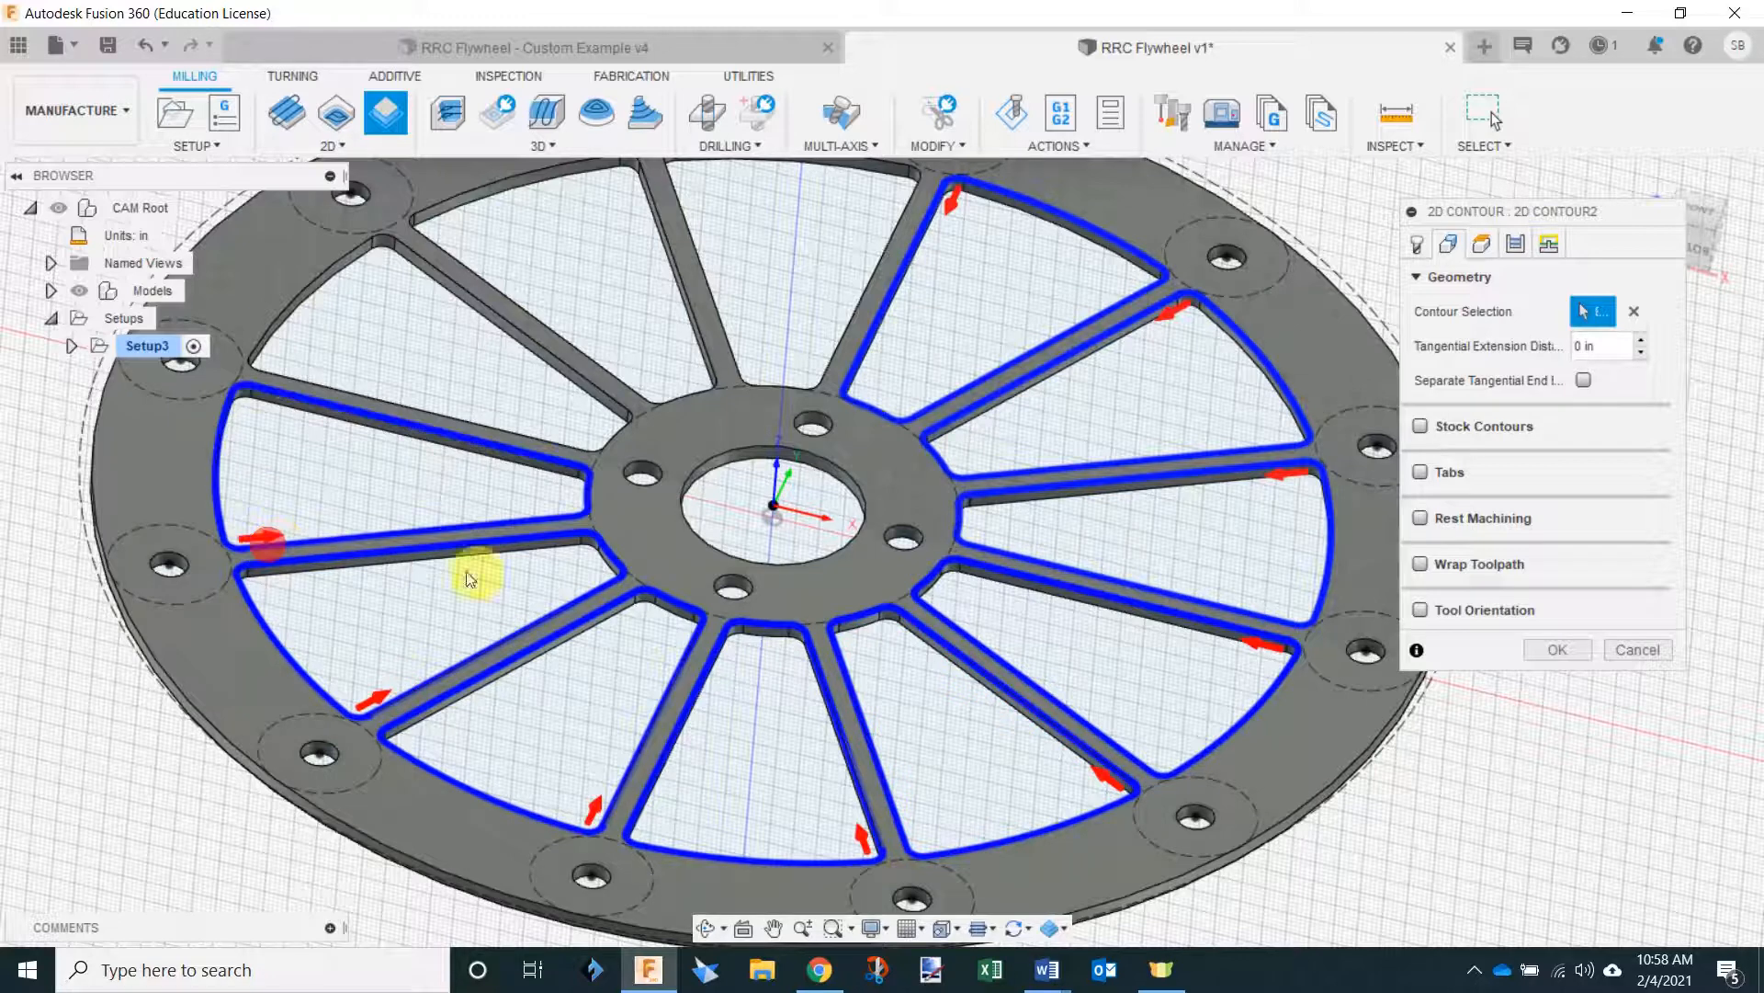
{"action": "left_click", "coordinate": [268, 374]}
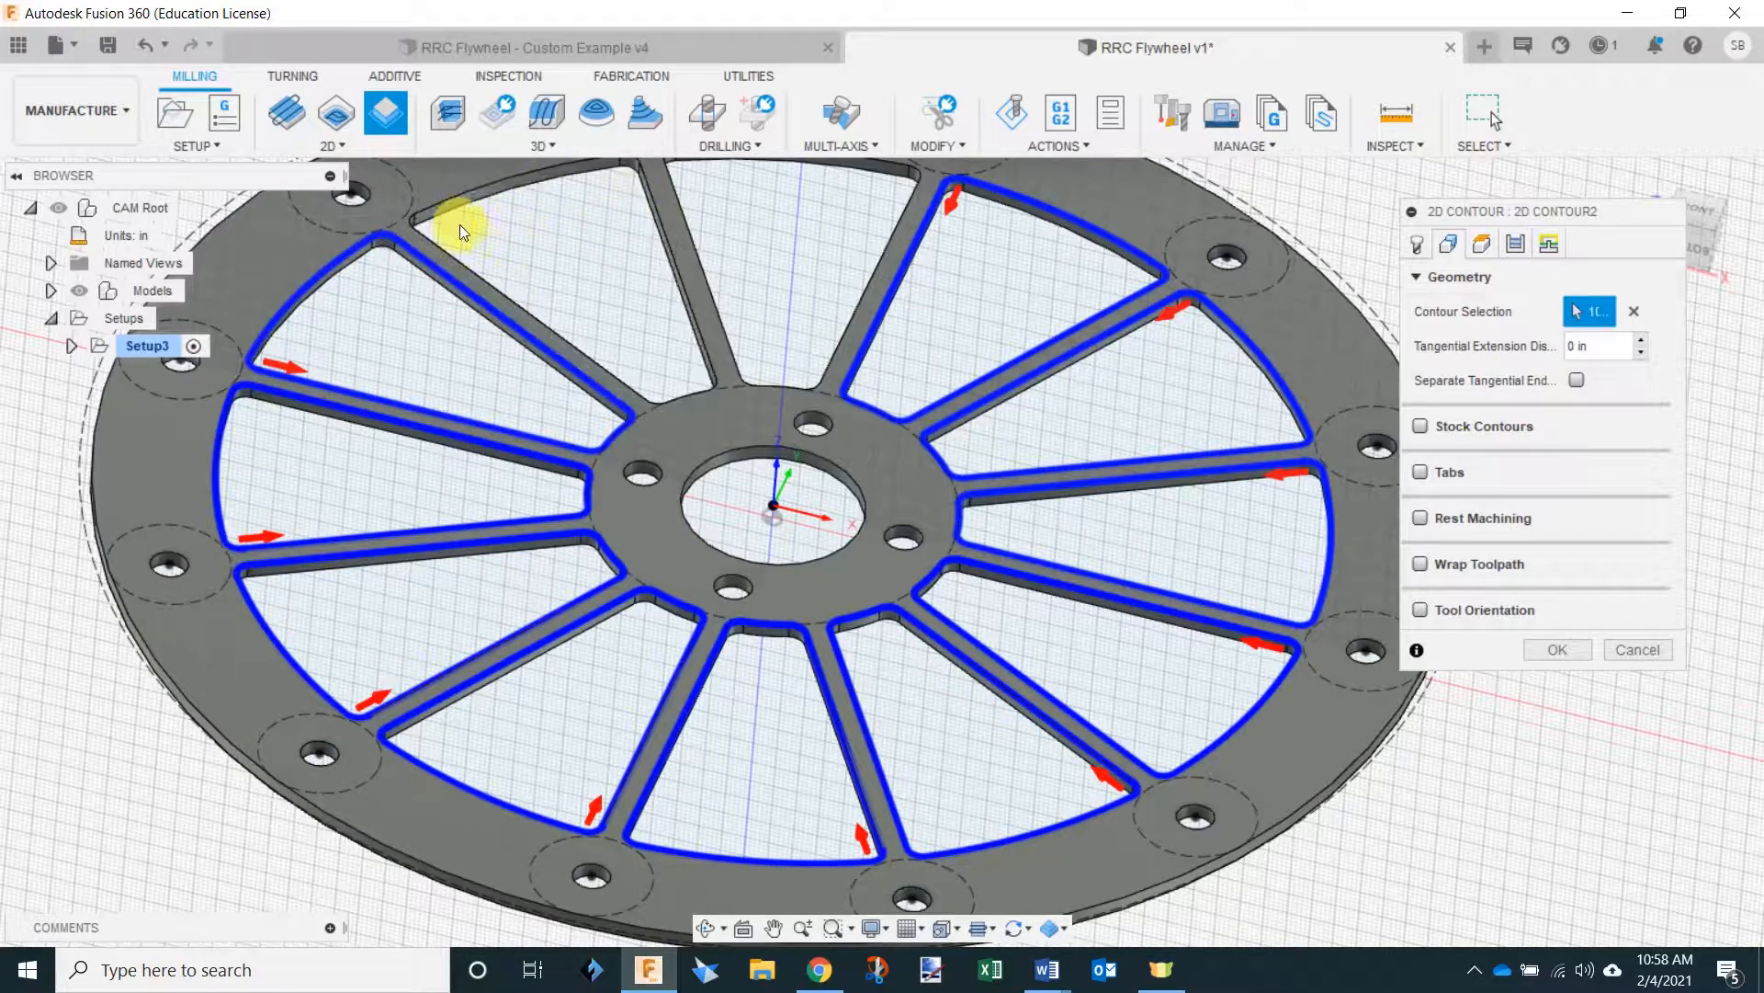
{"action": "left_click", "coordinate": [472, 277]}
{"action": "middle_click_drag", "start_coordinate": [729, 197], "coordinate": [902, 239], "text": "shift"}
{"action": "scroll", "coordinate": [692, 256], "scroll_direction": "up", "scroll_amount": 3}
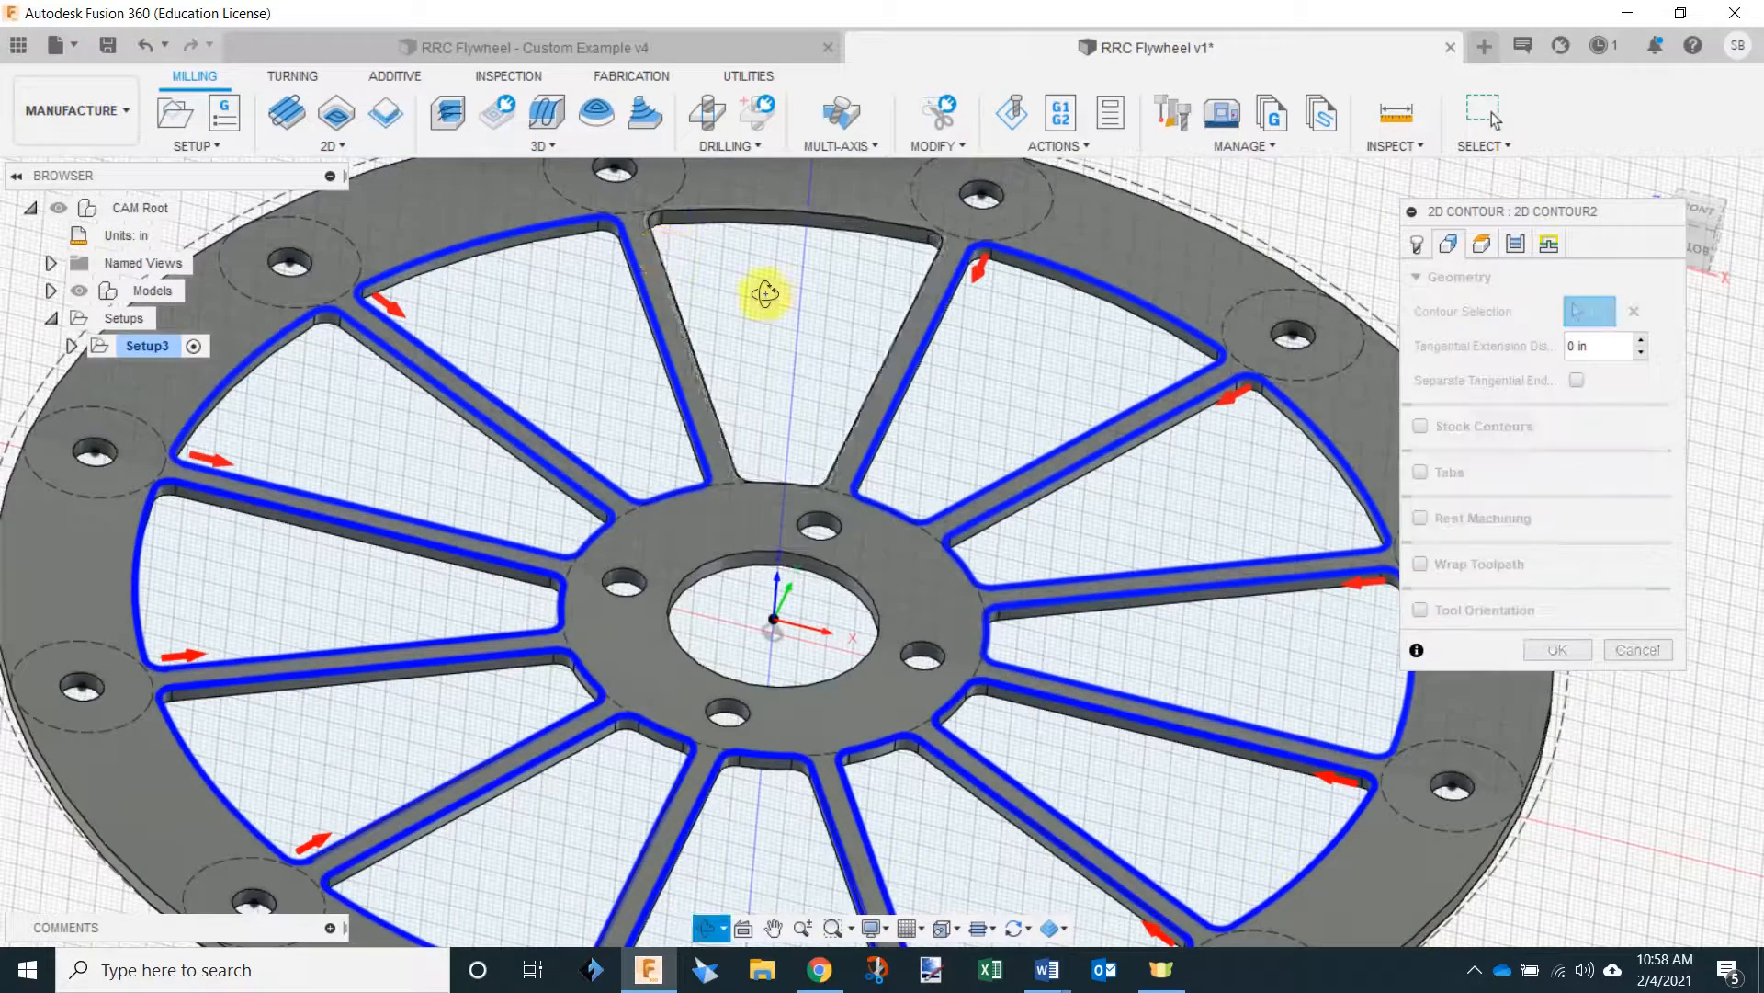
{"action": "middle_click_drag", "start_coordinate": [768, 287], "coordinate": [675, 288], "text": "shift"}
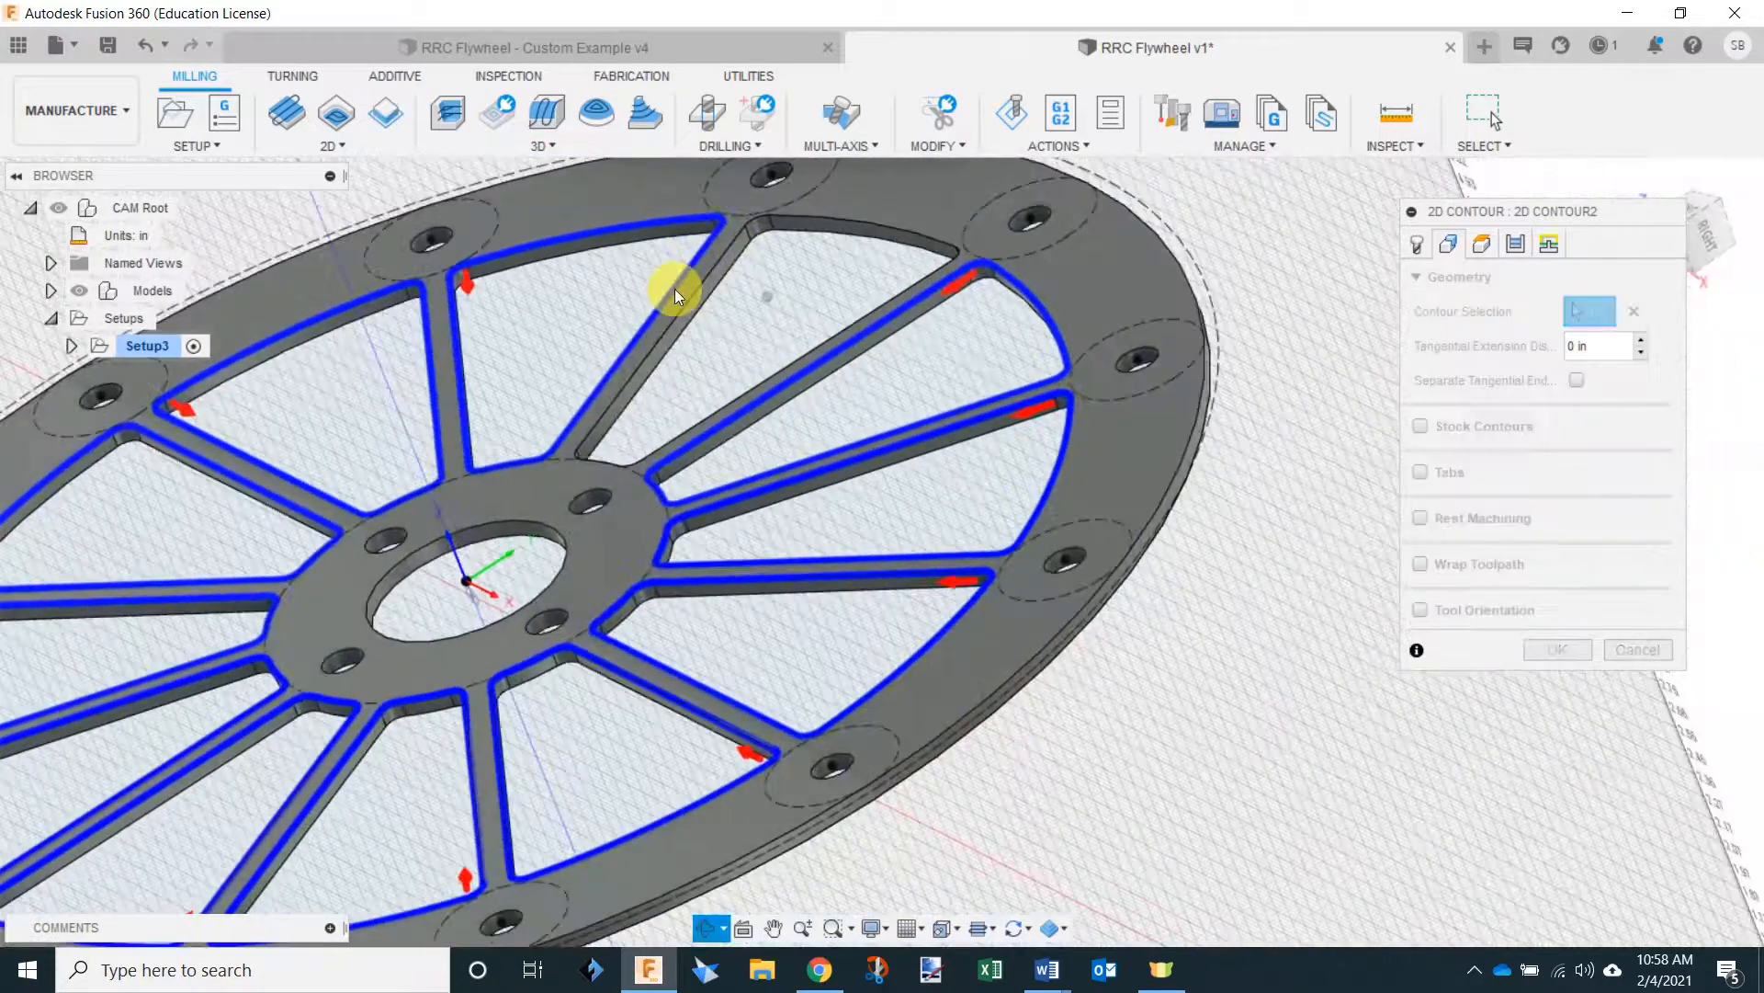
{"action": "left_click", "coordinate": [730, 251]}
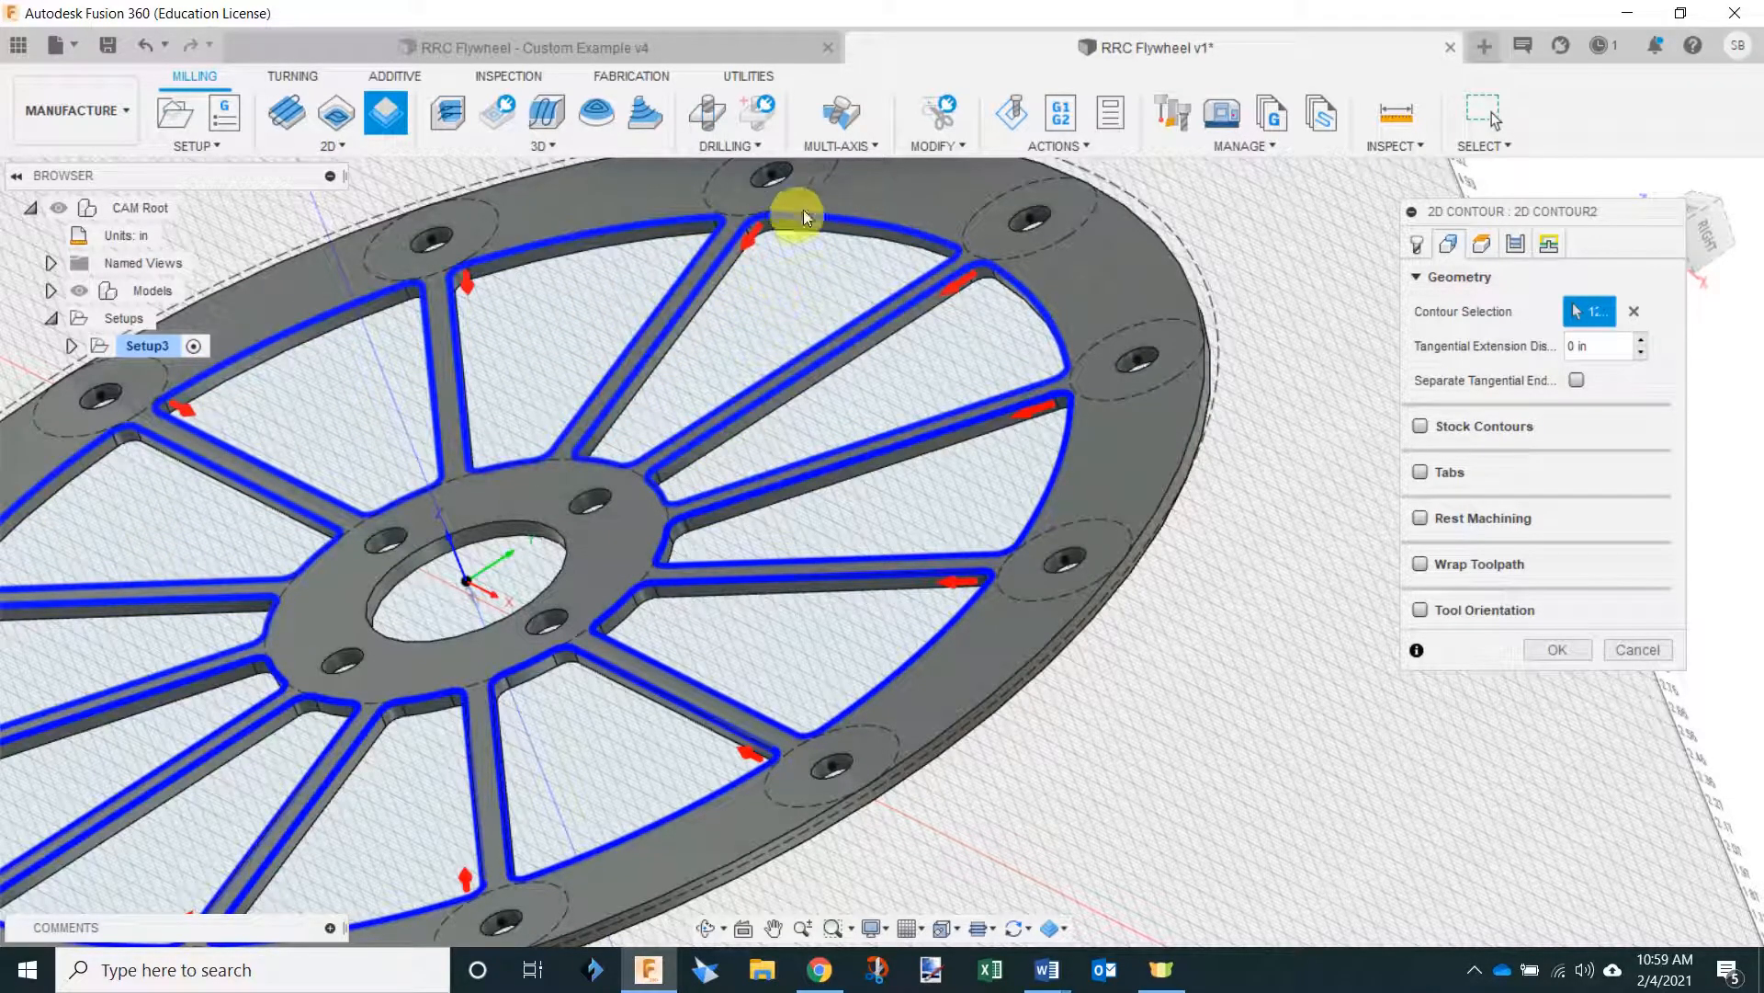
Remove the contour of one wedge-shaped opening from the selection and reselect that opening's upper edge.
{"action": "middle_click_drag", "start_coordinate": [658, 422], "coordinate": [689, 367], "text": "shift"}
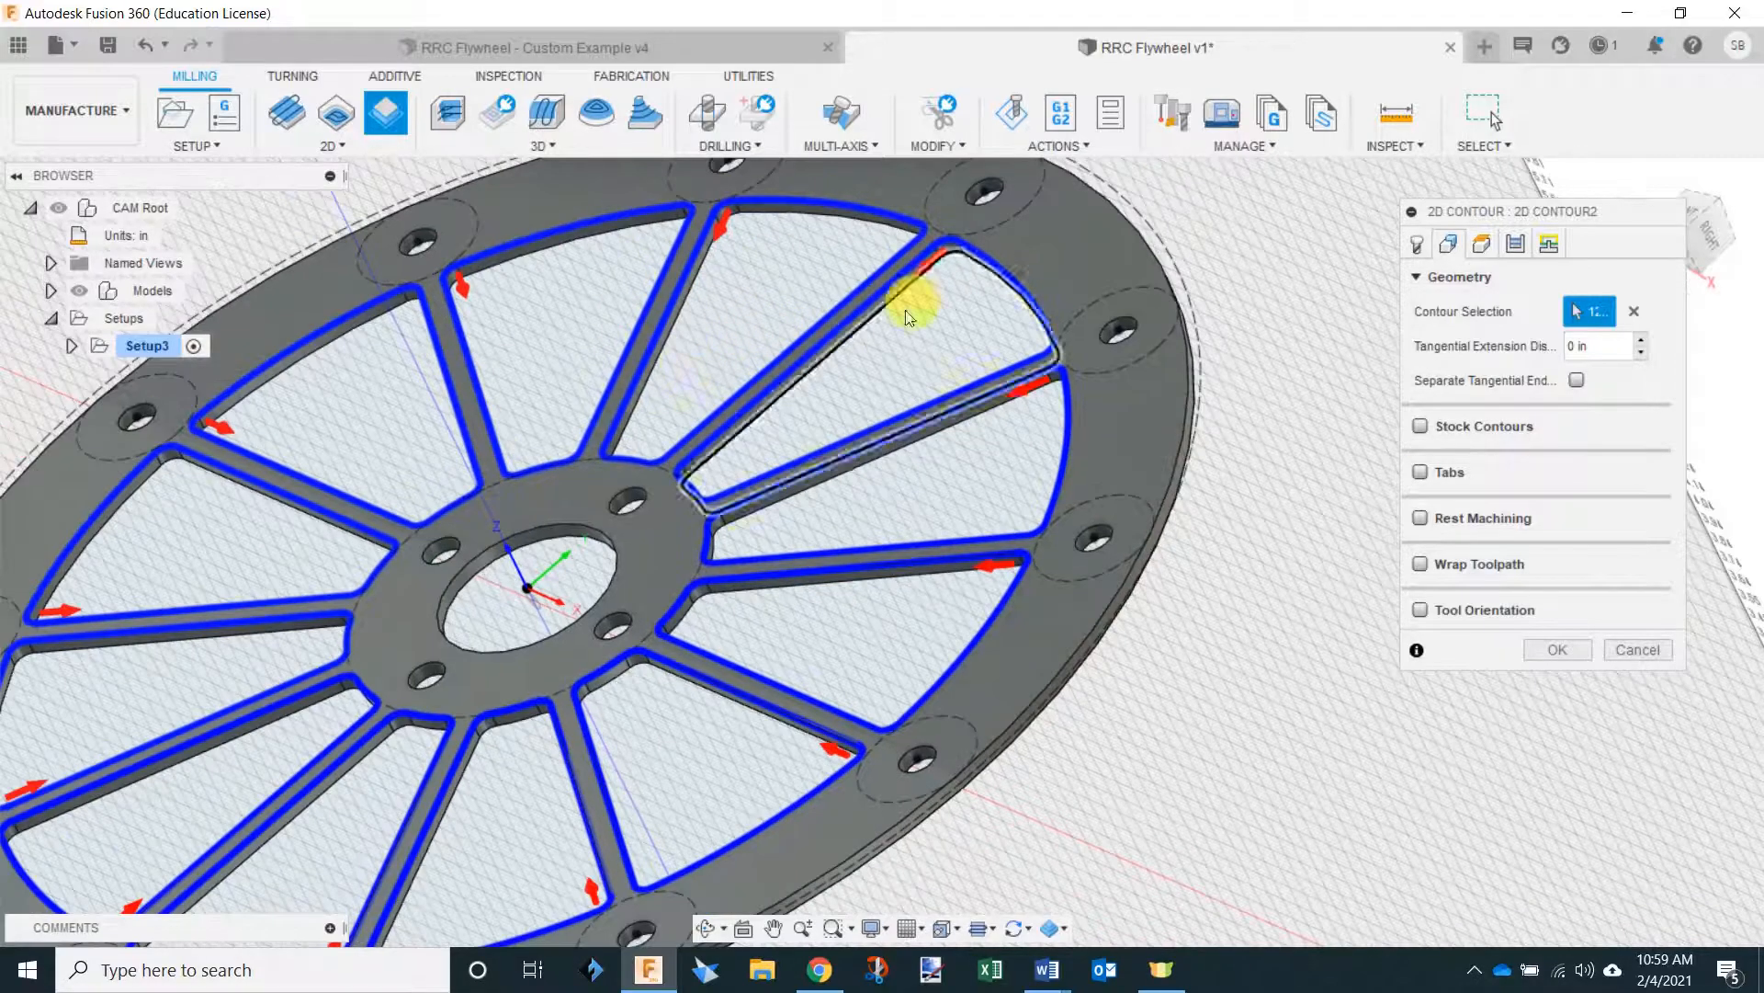
{"action": "middle_click_drag", "start_coordinate": [907, 316], "coordinate": [799, 339], "text": "shift"}
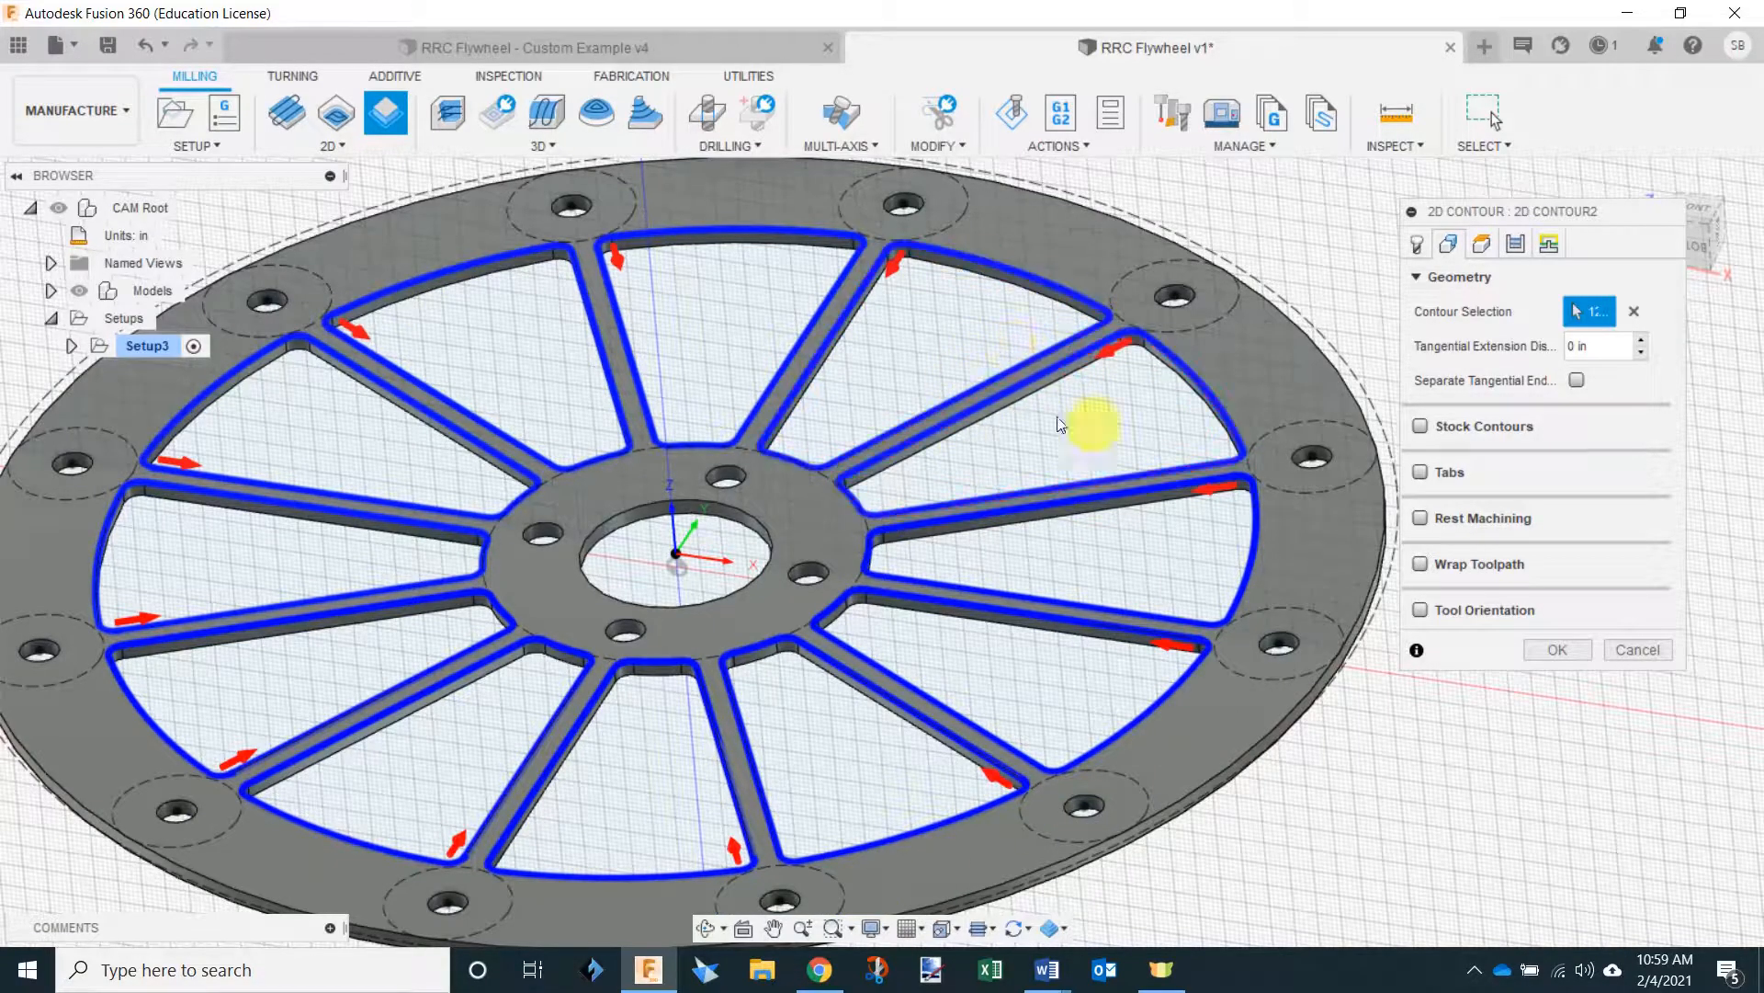
{"action": "scroll", "coordinate": [1199, 290], "scroll_direction": "down", "scroll_amount": 5}
{"action": "middle_click_drag", "start_coordinate": [995, 510], "coordinate": [957, 494], "text": "shift"}
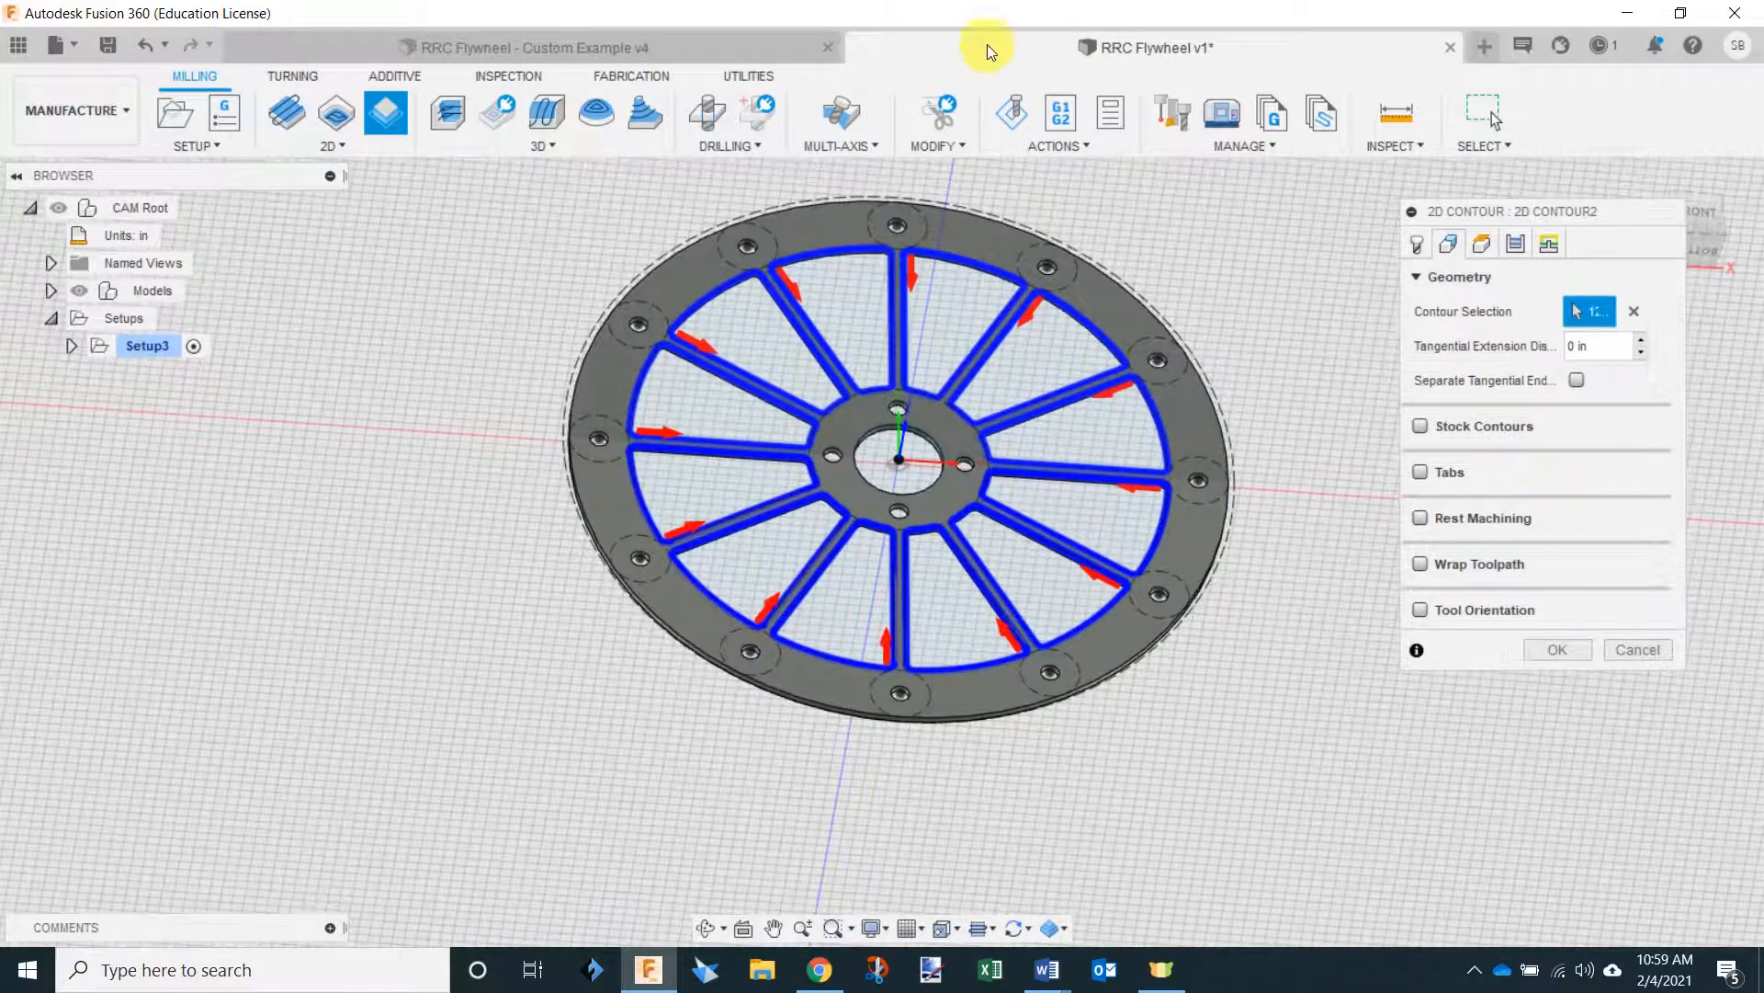
{"action": "left_click", "coordinate": [859, 394]}
{"action": "middle_click_drag", "start_coordinate": [858, 394], "coordinate": [842, 365], "text": "shift"}
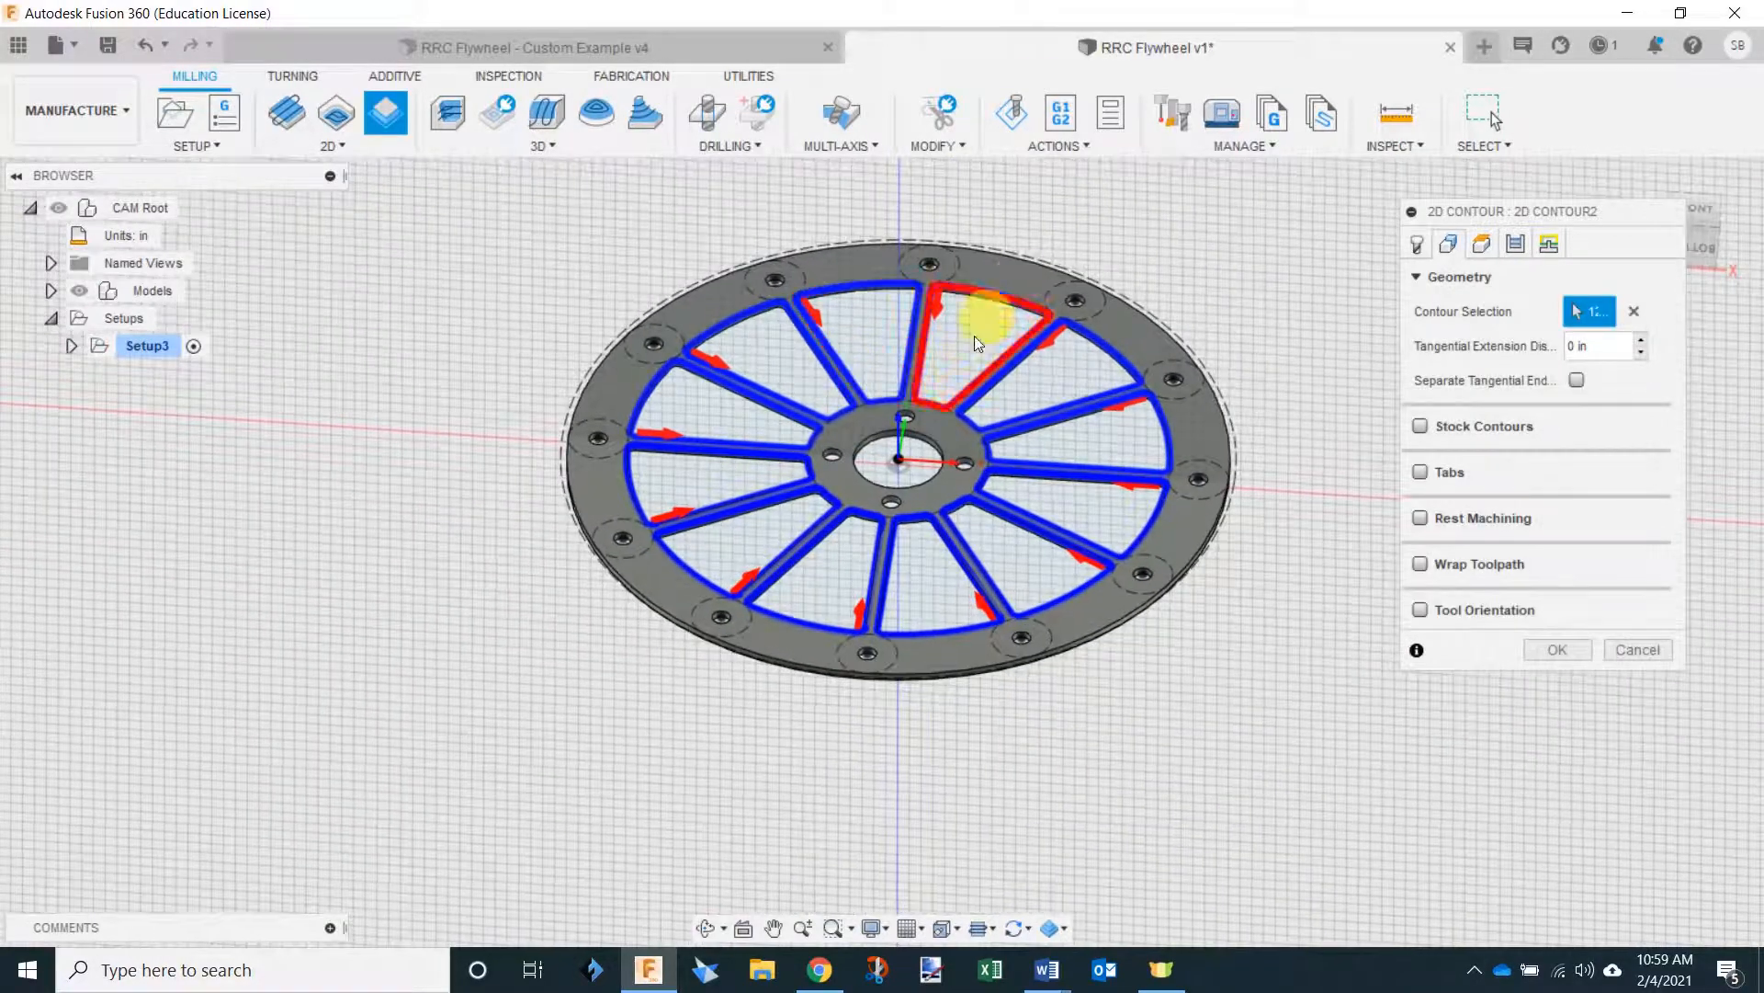
{"action": "scroll", "coordinate": [974, 335], "scroll_direction": "up", "scroll_amount": 4}
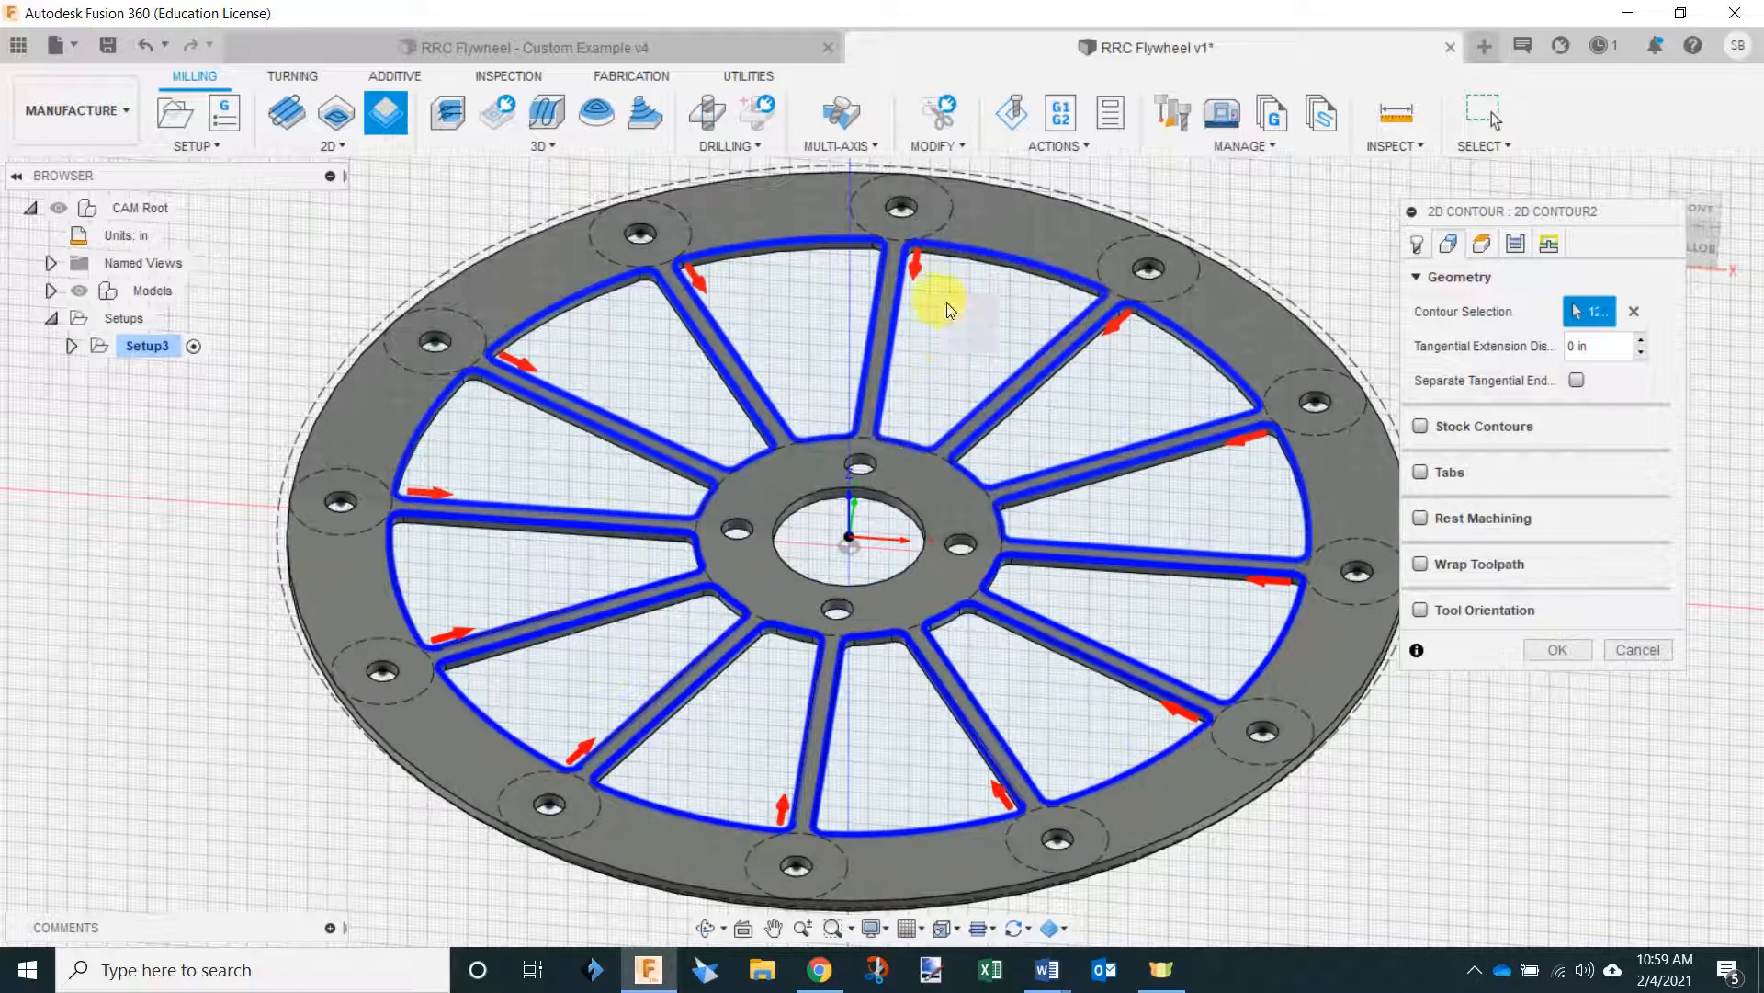
{"action": "left_click", "coordinate": [706, 306]}
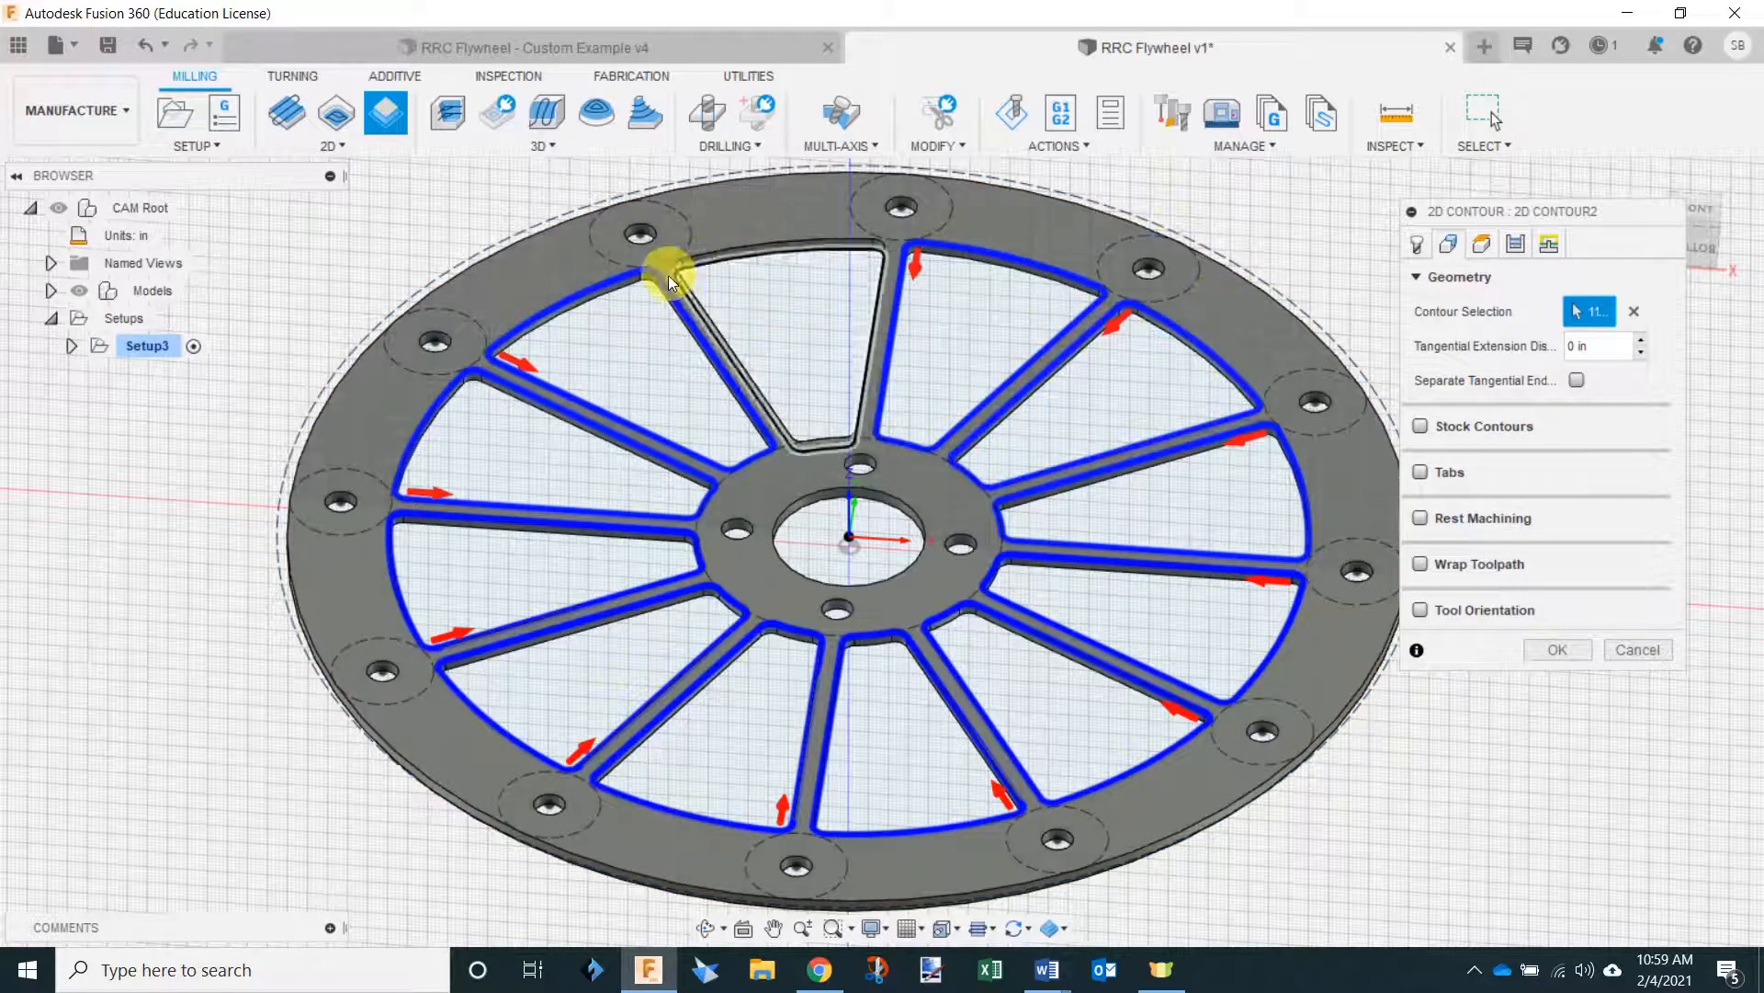
{"action": "left_click", "coordinate": [697, 290]}
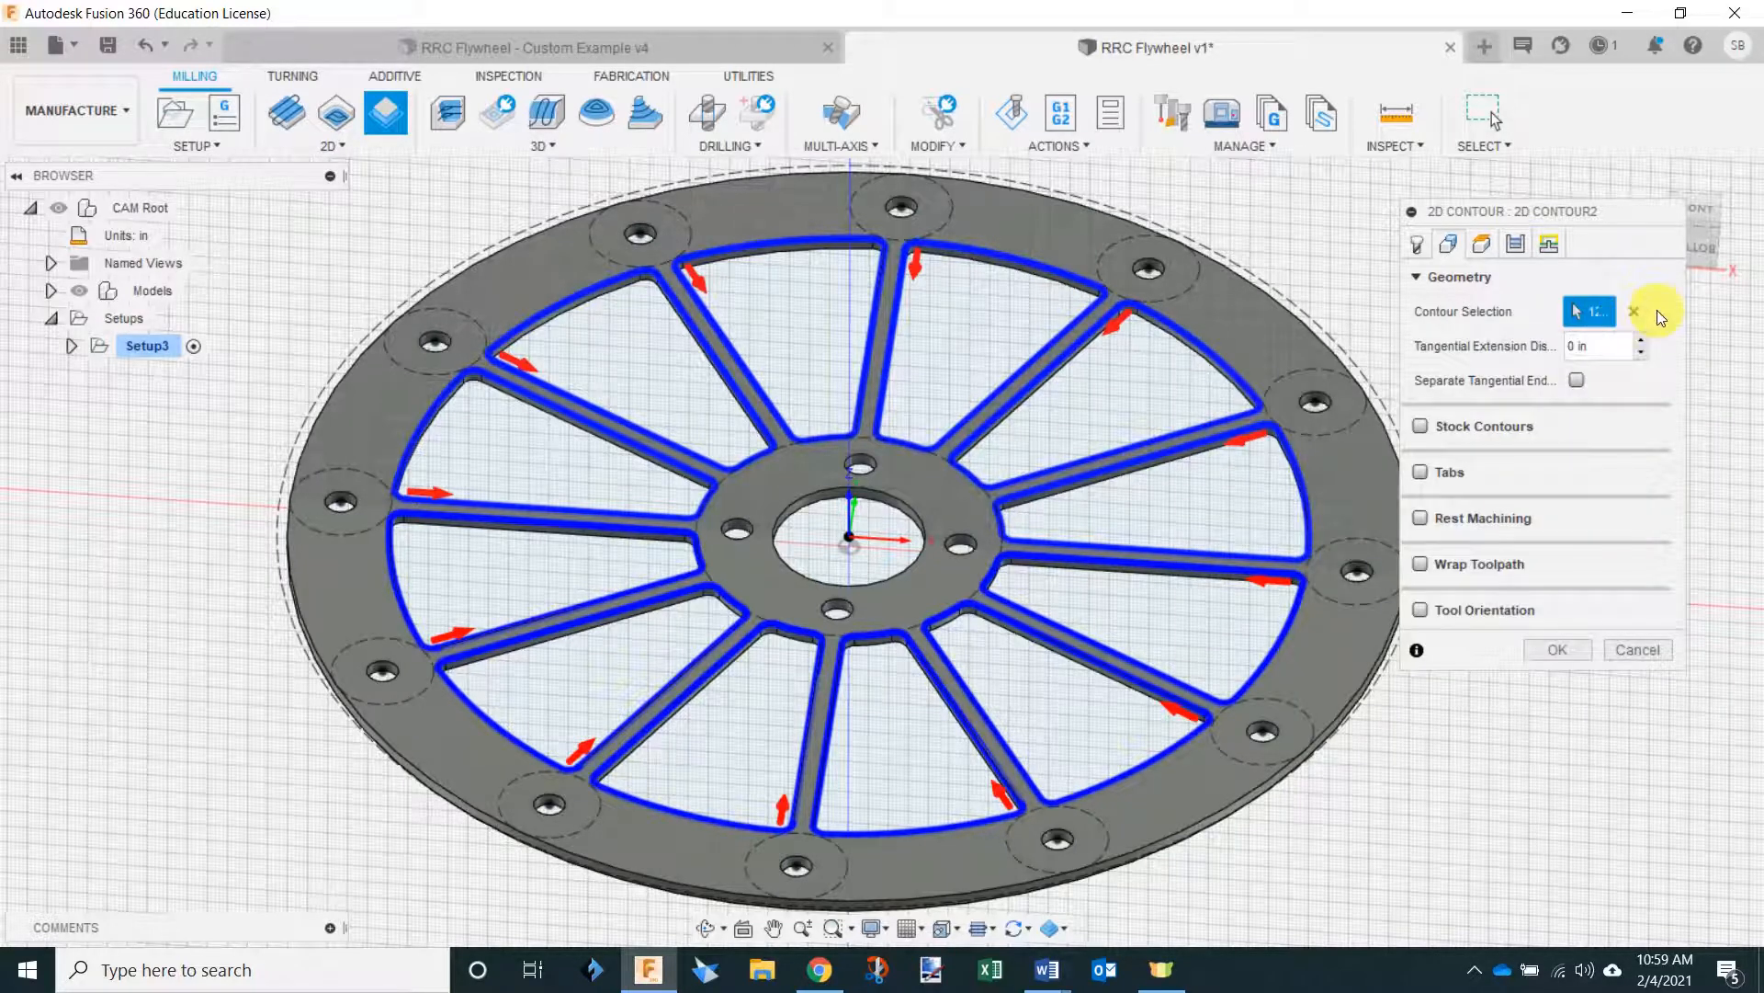
Set the 2D contour's bottom height to be measured from Stock top.
{"action": "left_click", "coordinate": [1482, 245]}
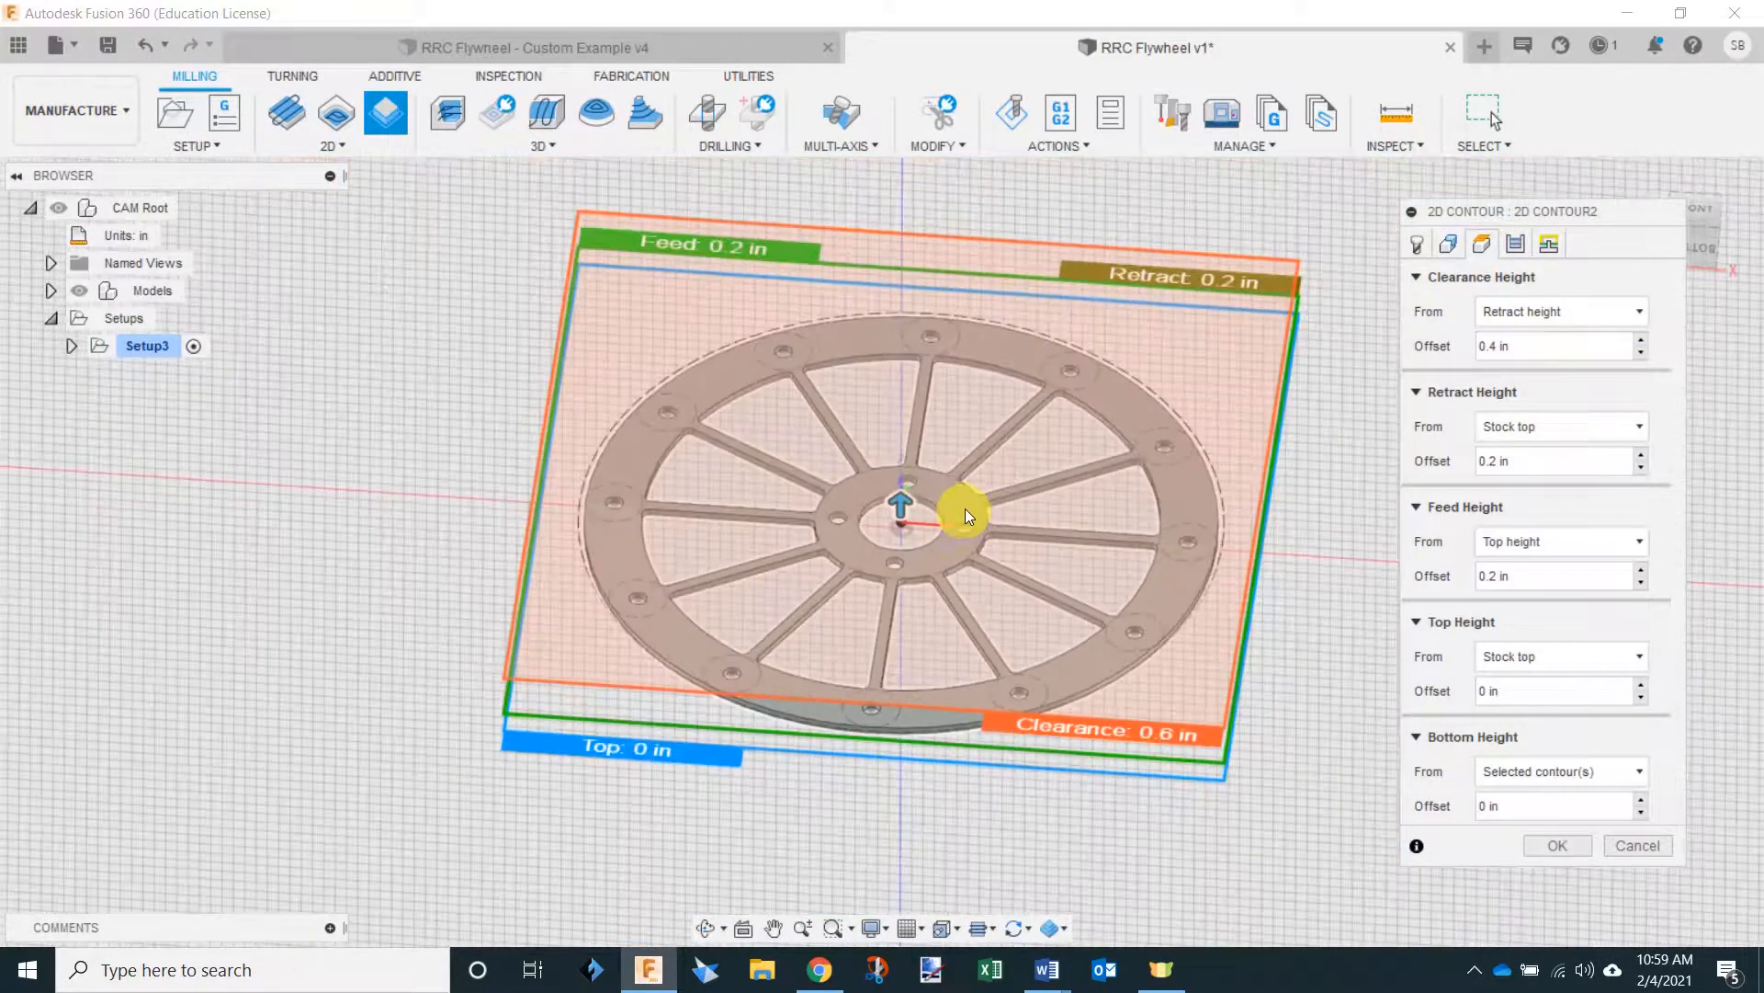
{"action": "middle_click_drag", "start_coordinate": [965, 510], "coordinate": [982, 496], "text": "shift"}
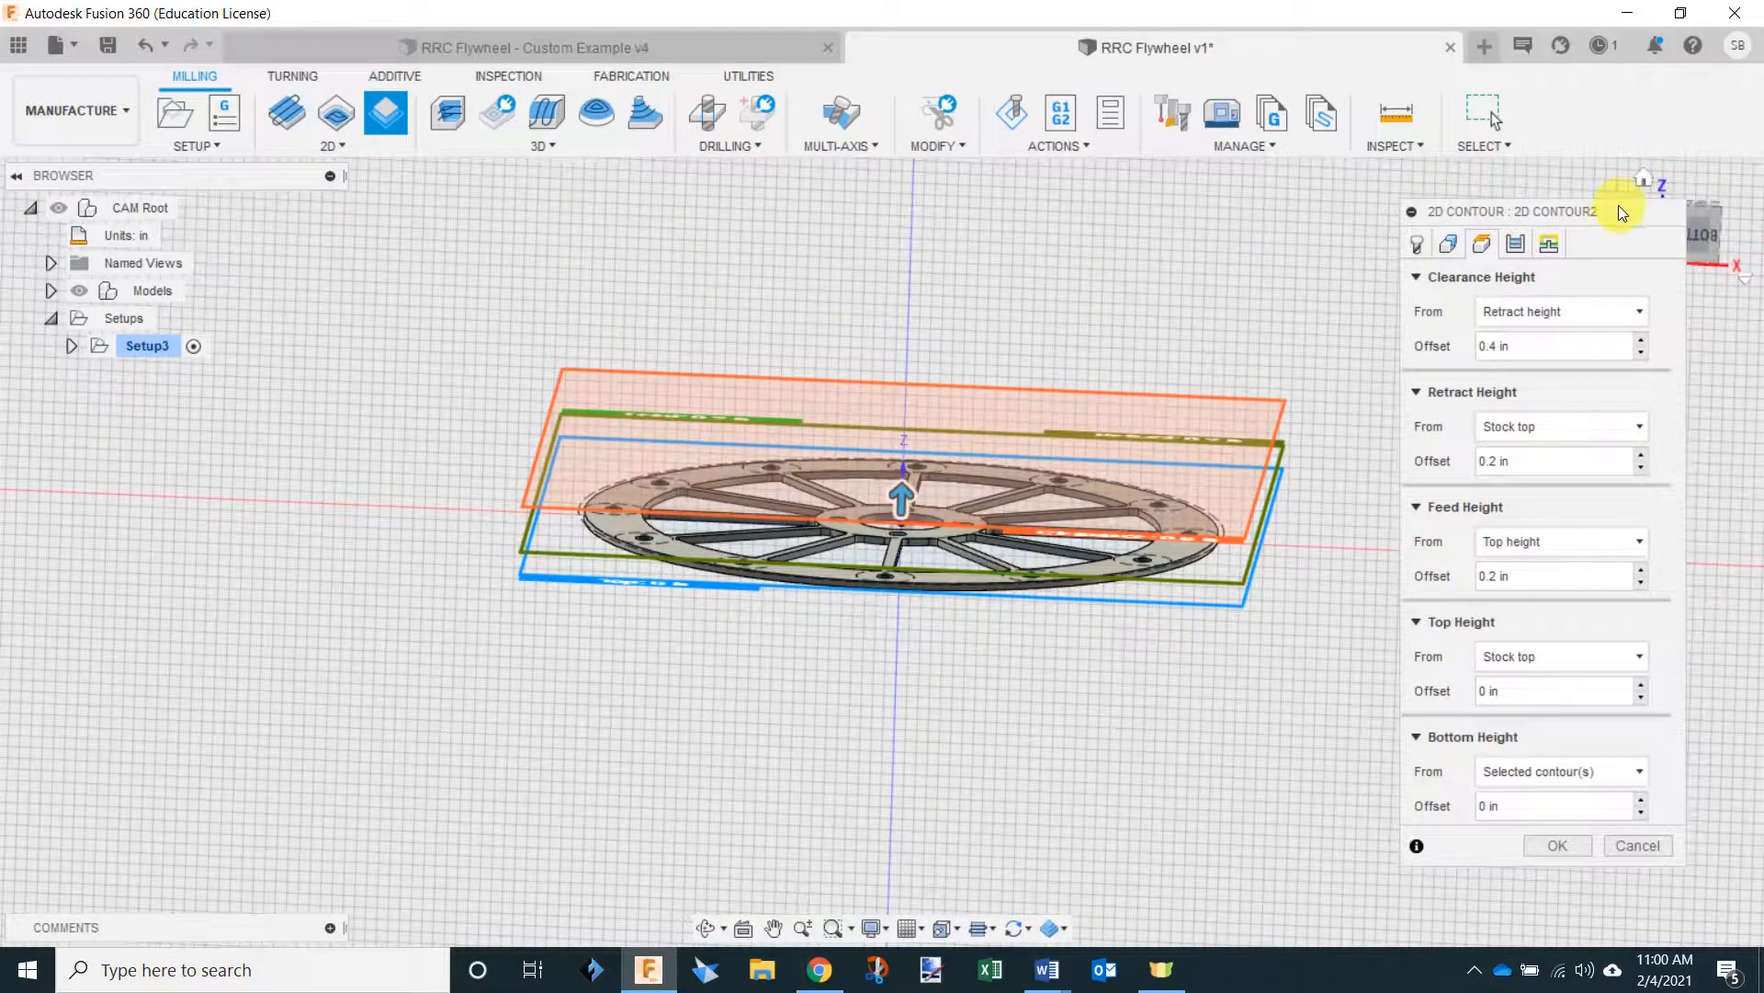
{"action": "left_click_drag", "start_coordinate": [1618, 206], "coordinate": [1575, 197]}
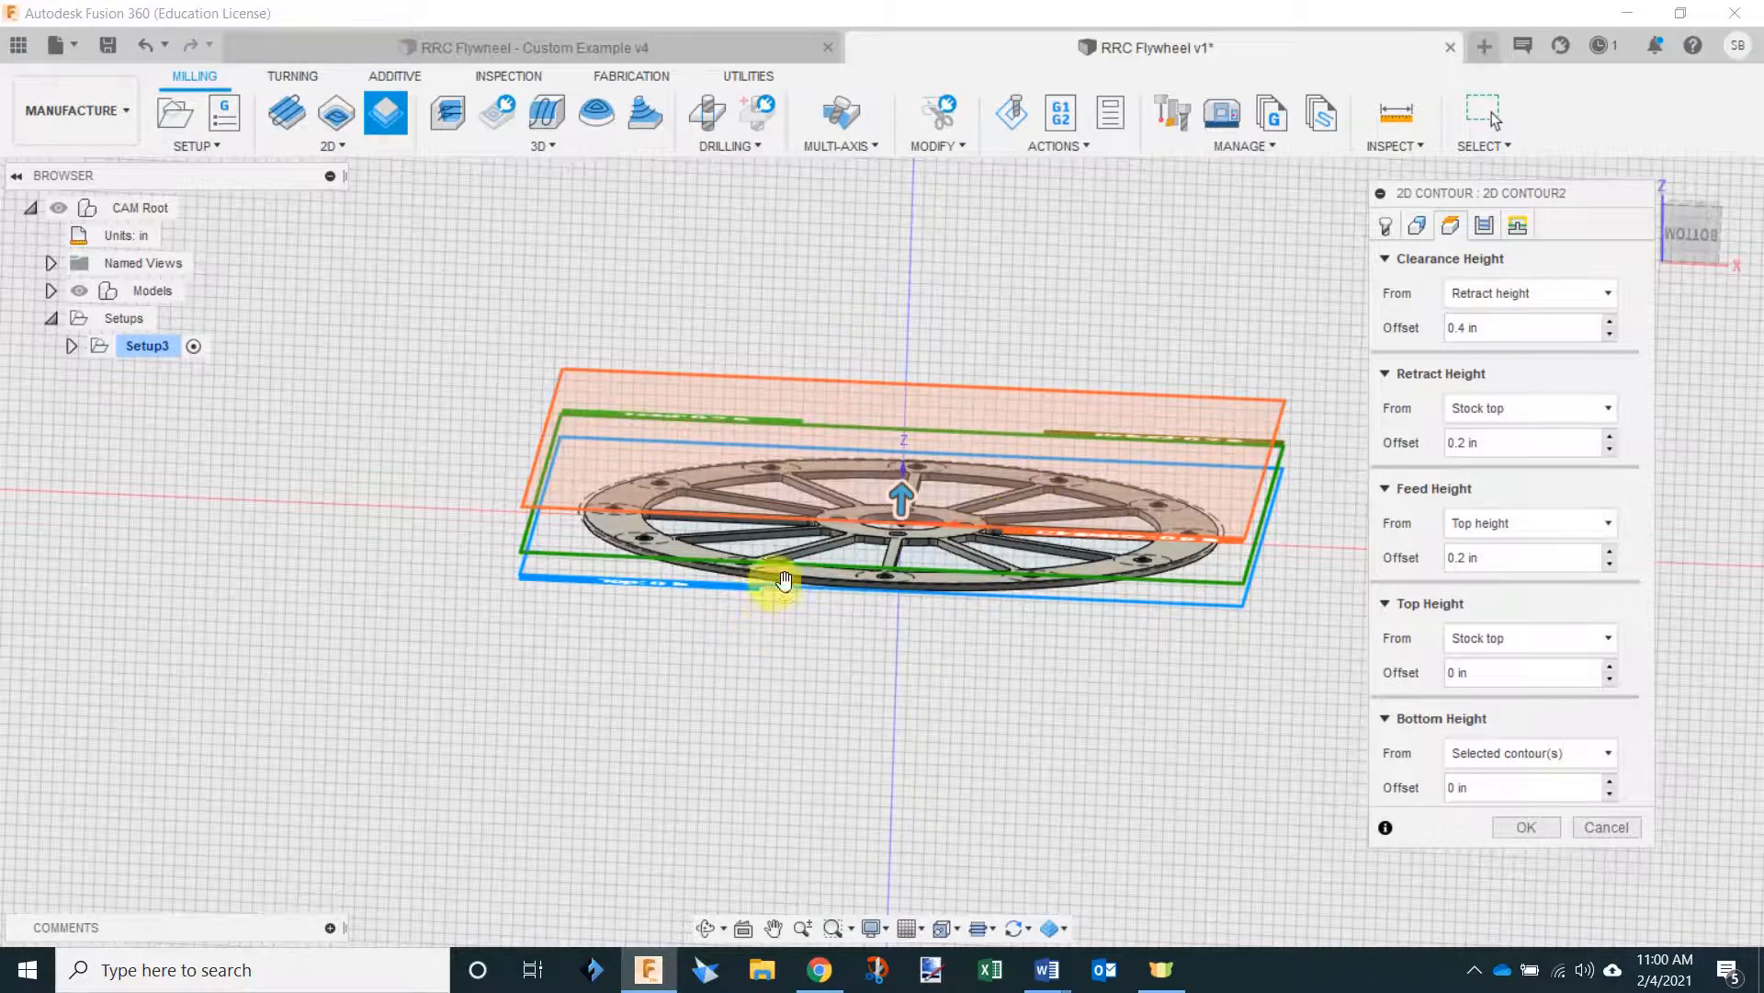
{"action": "left_click", "coordinate": [1696, 233]}
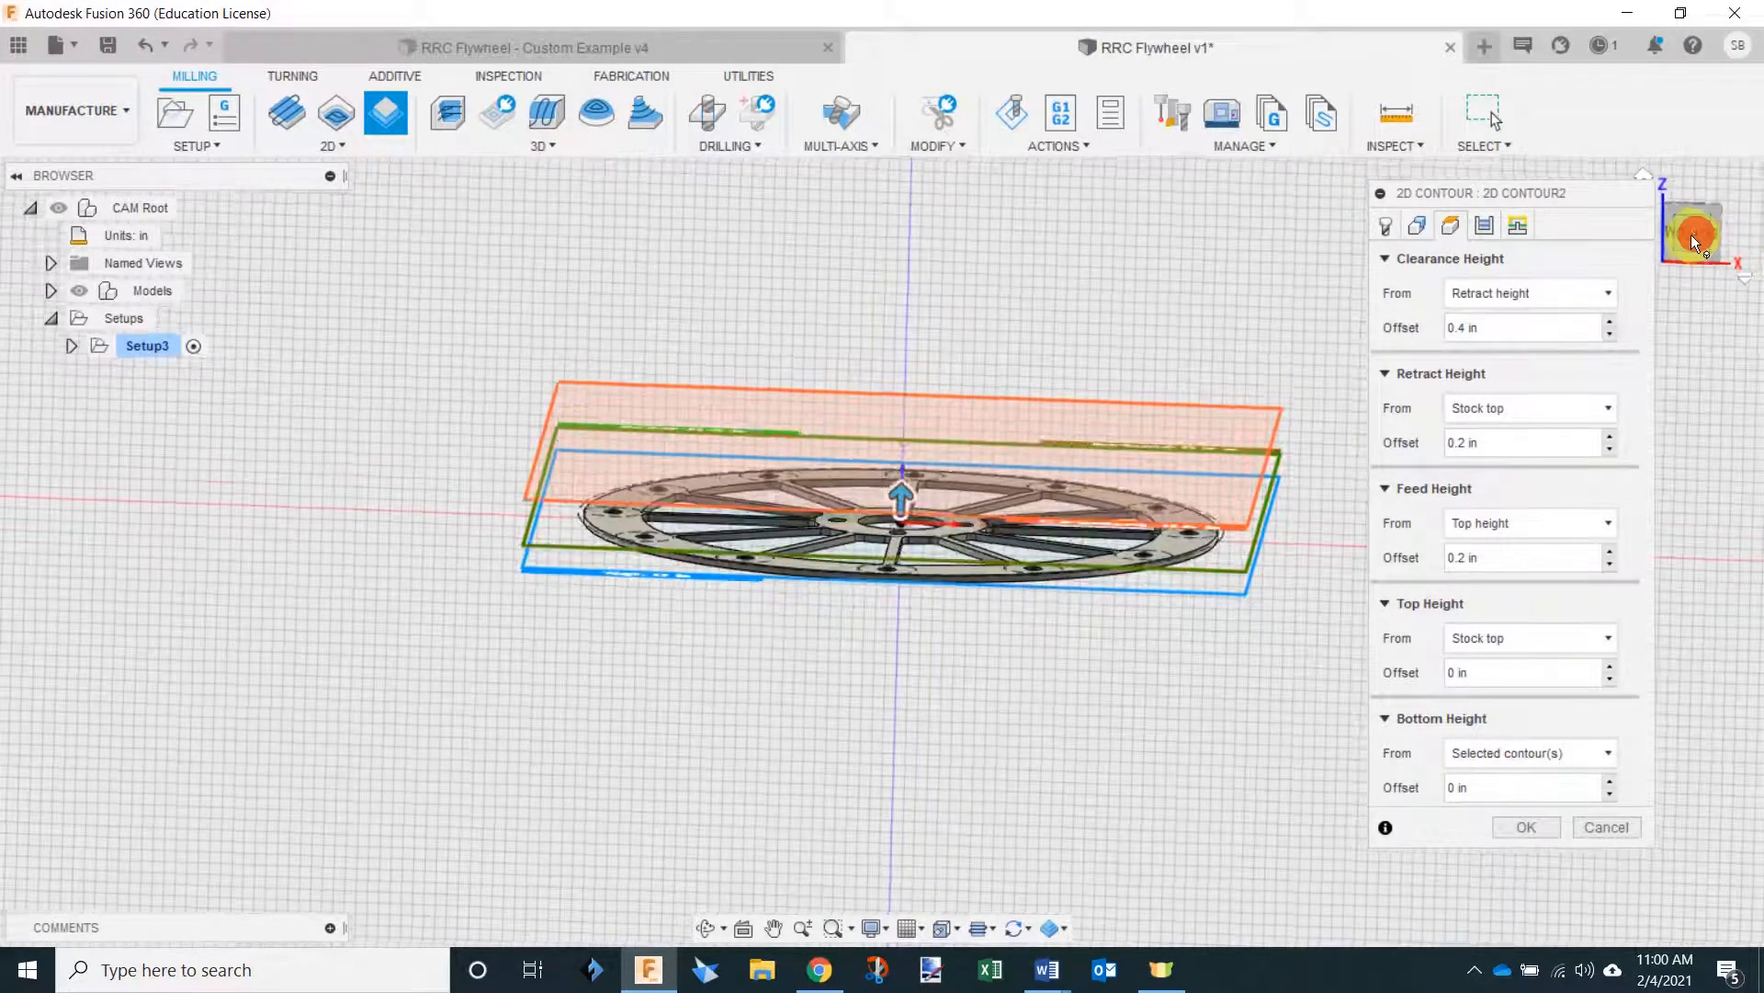
{"action": "scroll", "coordinate": [931, 459], "scroll_direction": "up", "scroll_amount": 4}
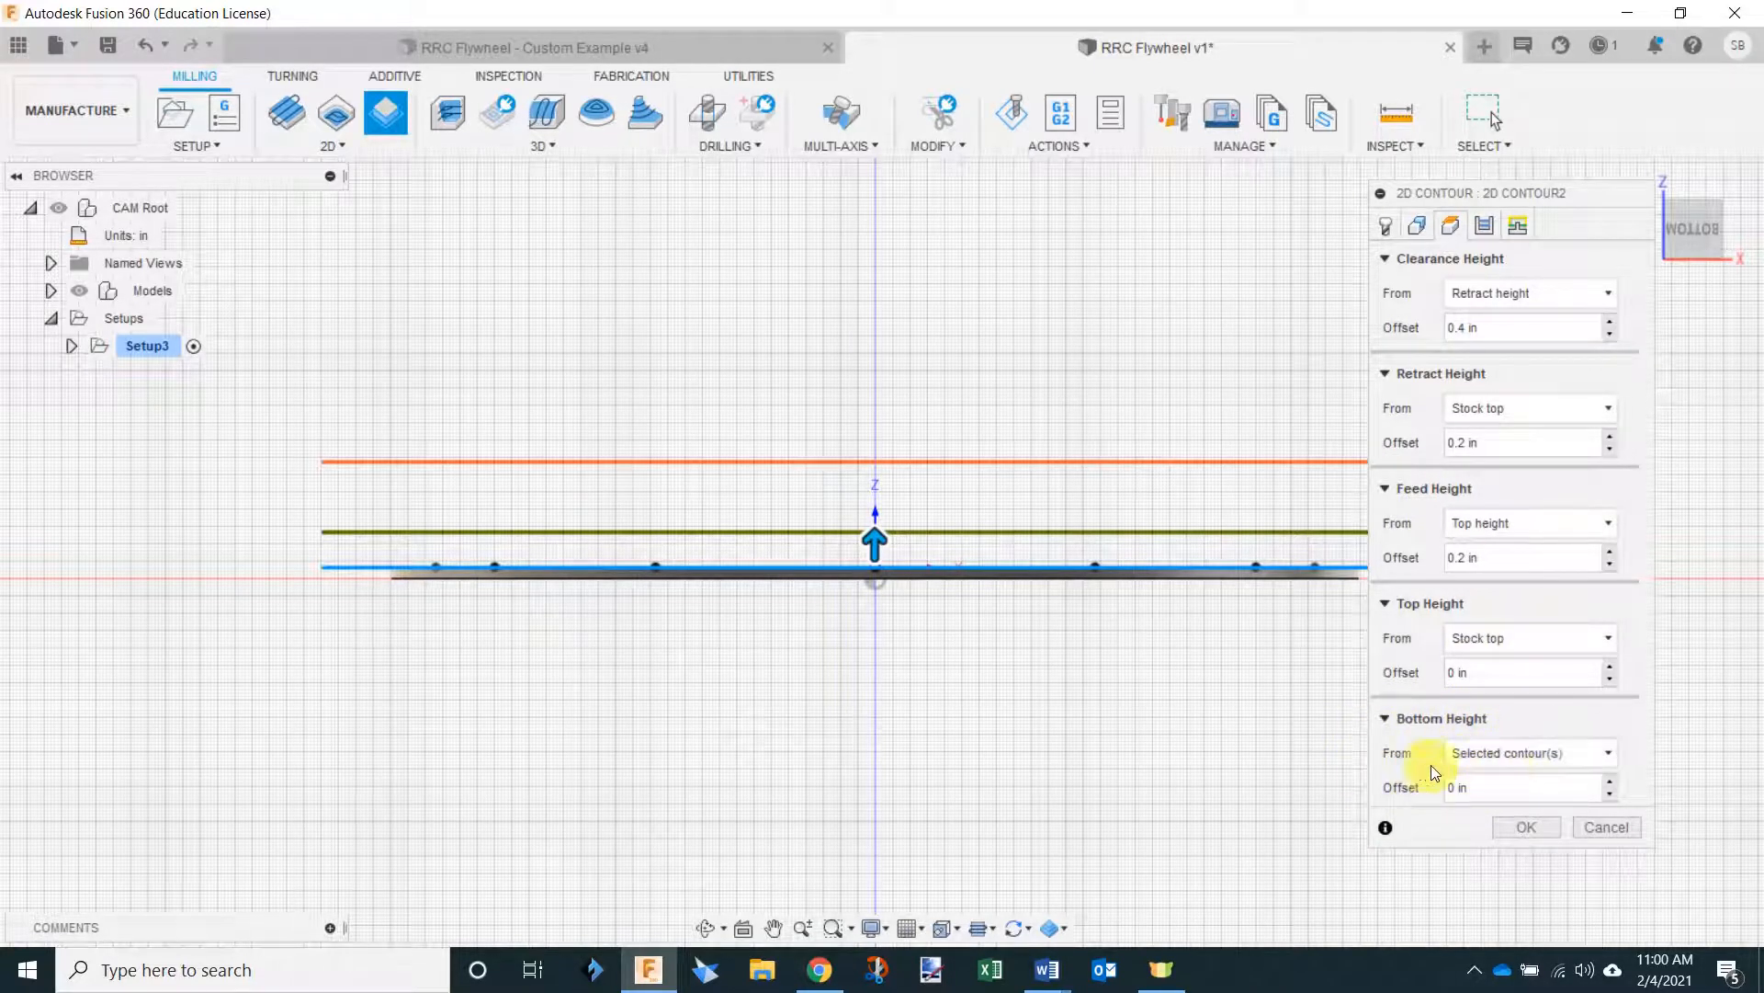
{"action": "left_click", "coordinate": [1529, 752]}
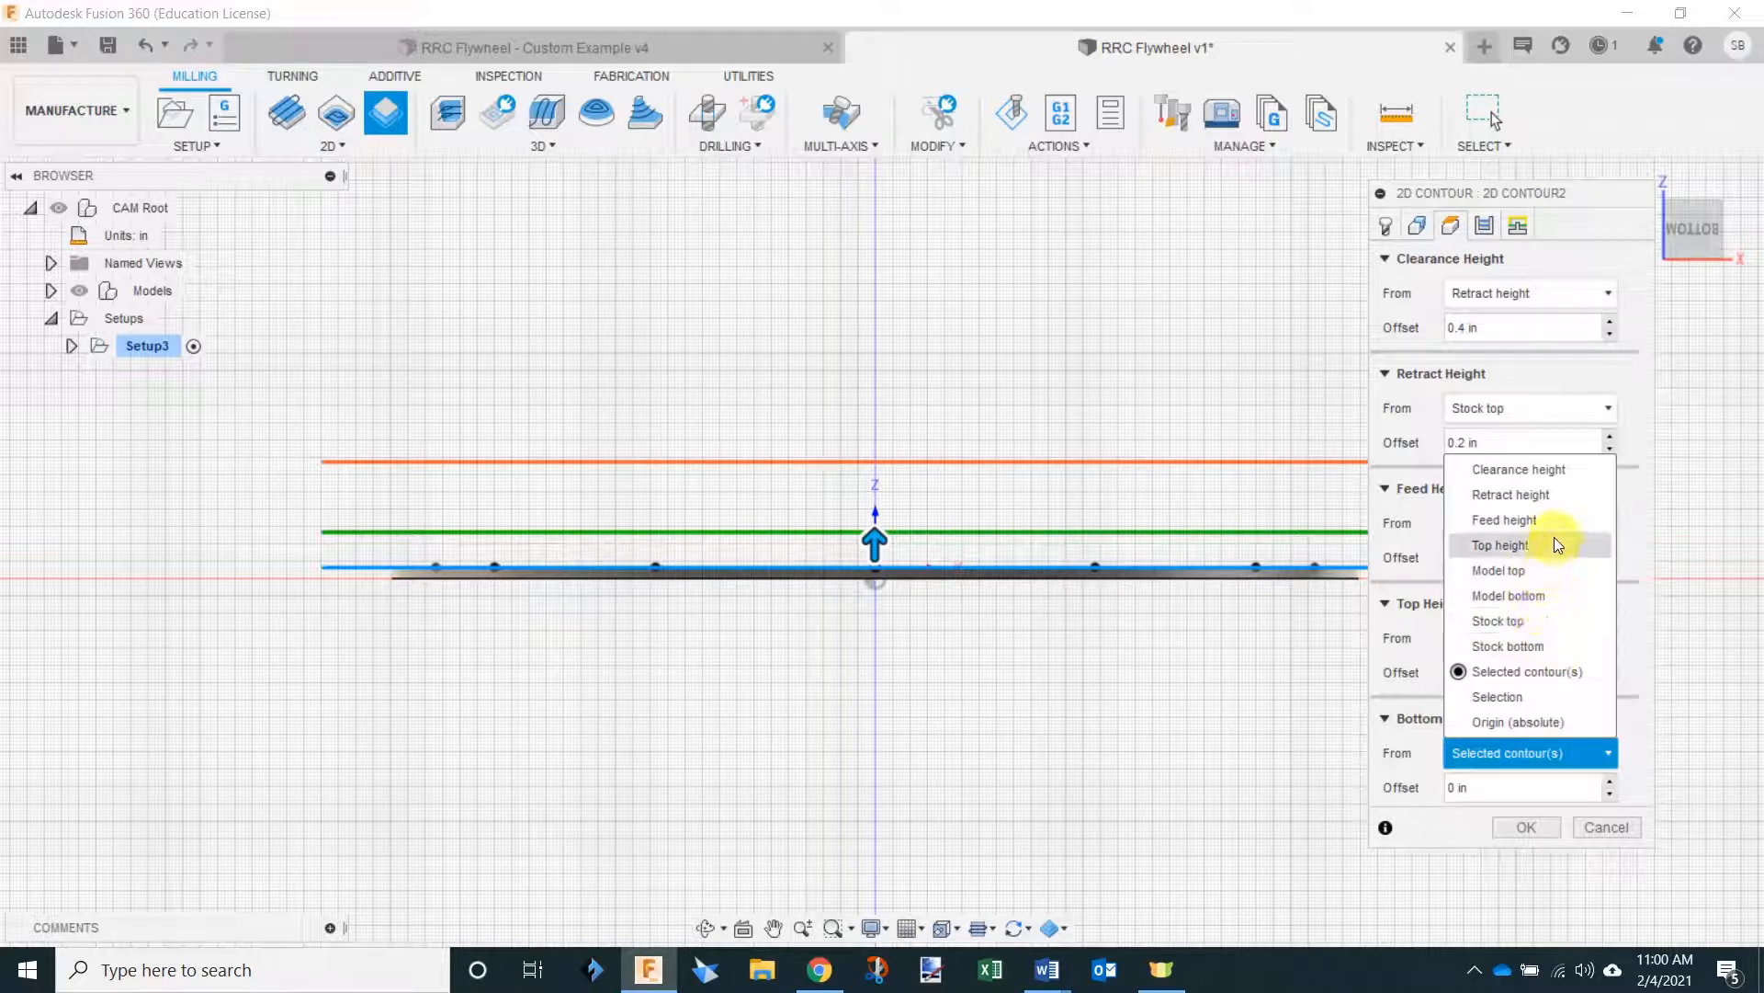
{"action": "left_click", "coordinate": [1520, 622]}
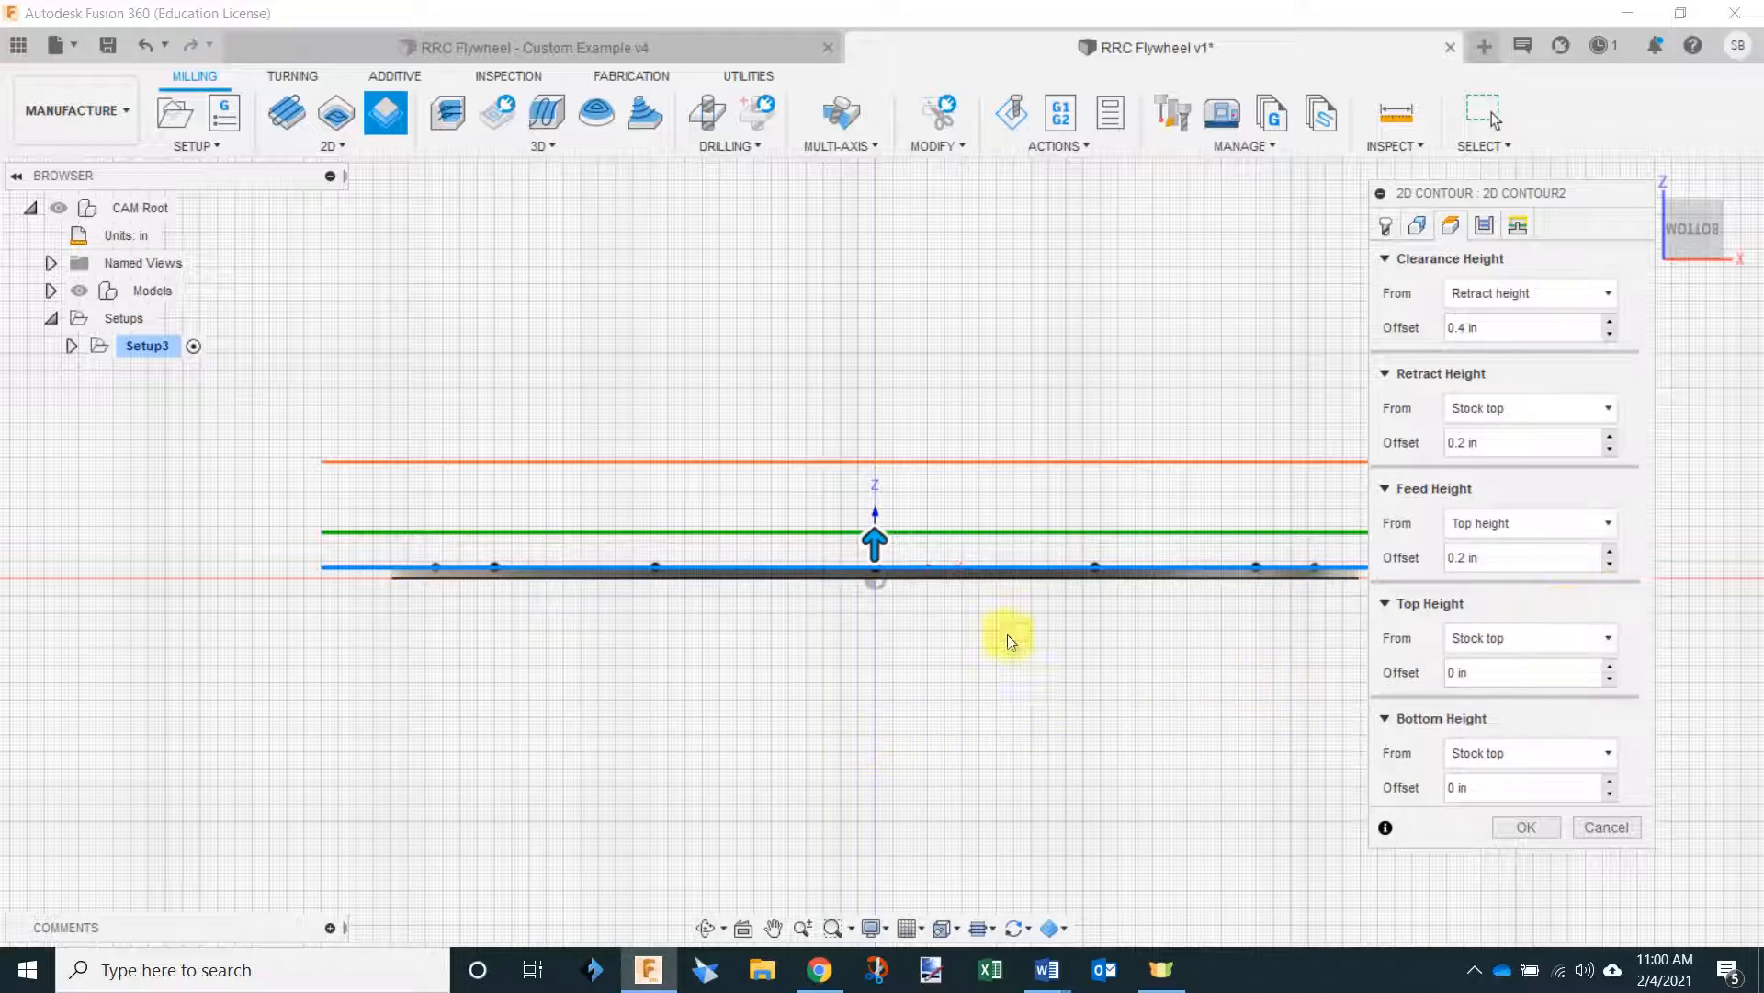
Set the bottom height offset to -.0825 in and check the bottom plane against the flywheel's underside from the side.
{"action": "middle_click_drag", "start_coordinate": [1009, 641], "coordinate": [1017, 666], "text": "shift"}
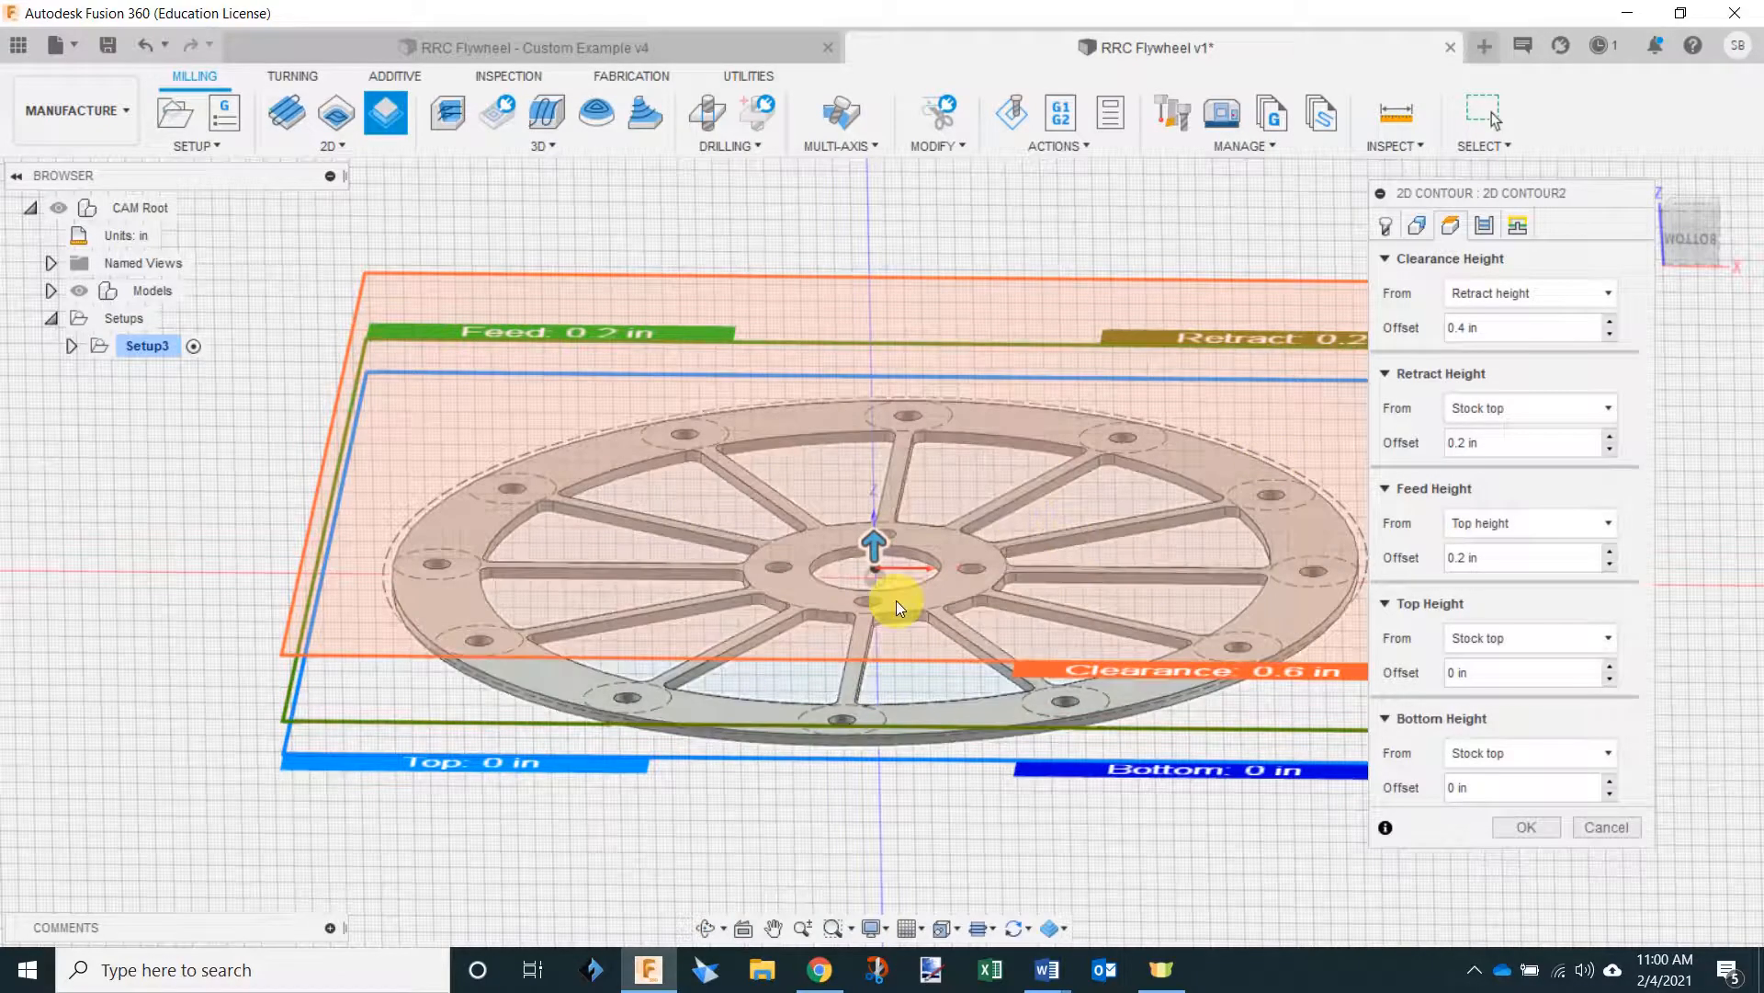
{"action": "middle_click_drag", "start_coordinate": [896, 599], "coordinate": [1017, 701], "text": "shift"}
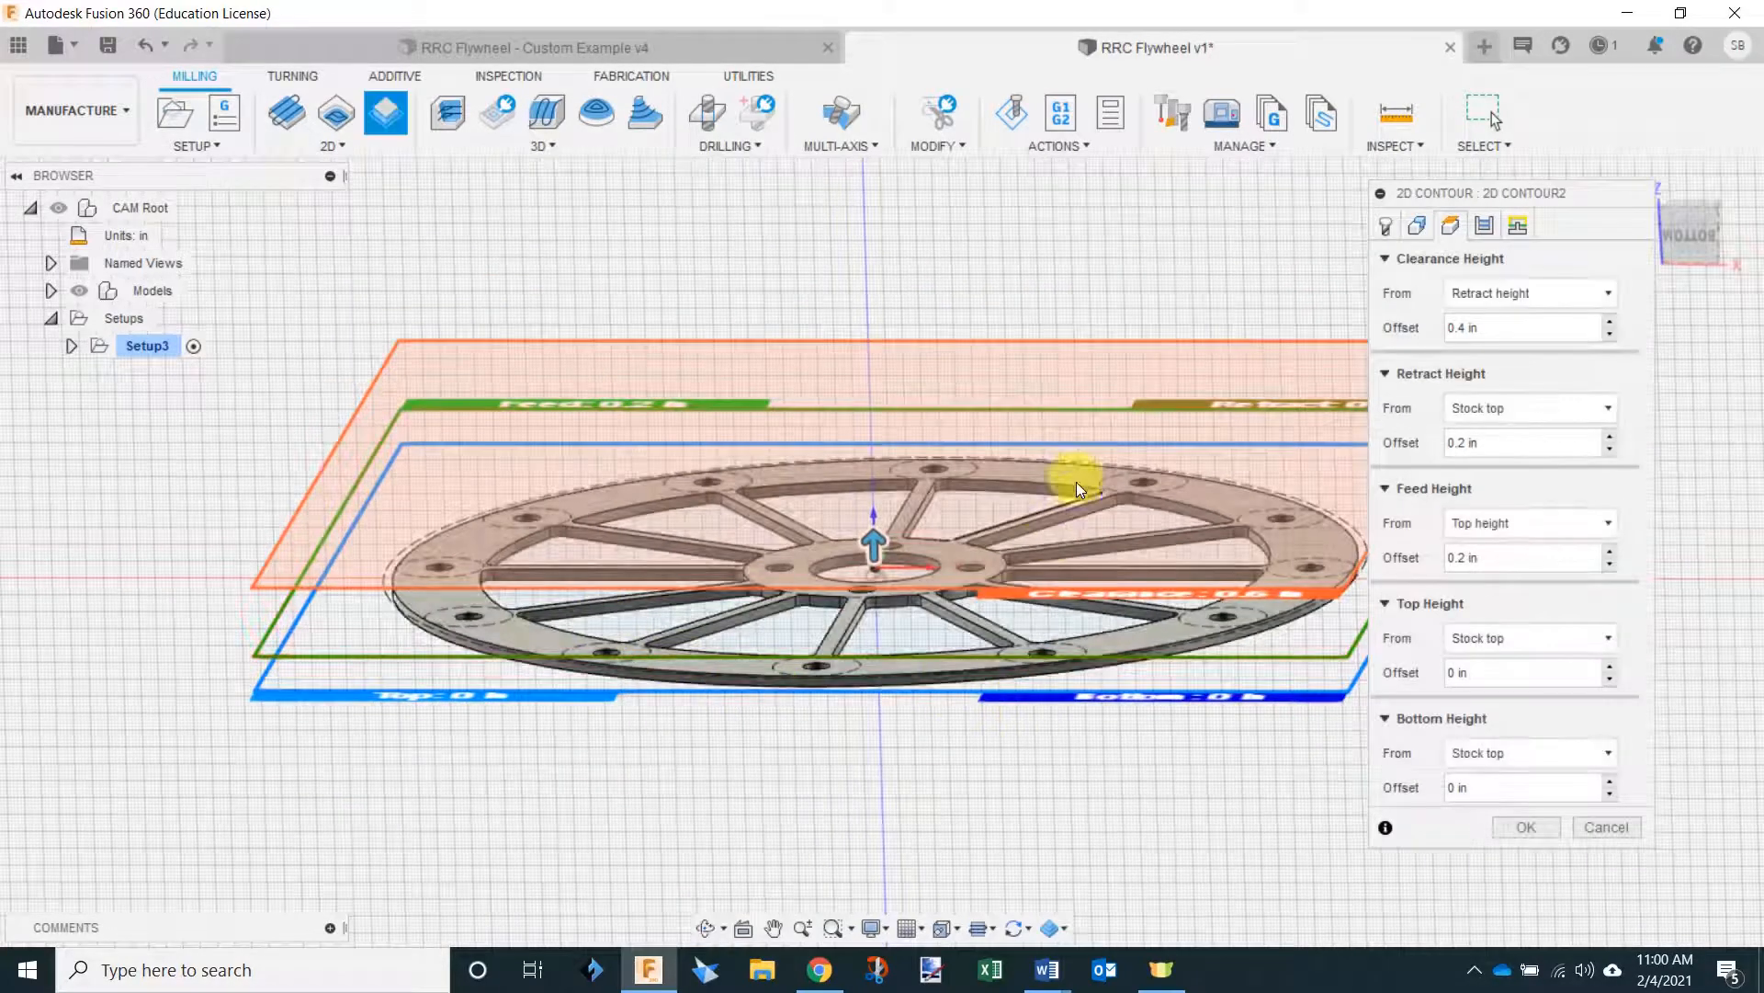
{"action": "middle_click_drag", "start_coordinate": [1044, 618], "coordinate": [1001, 629], "text": "shift"}
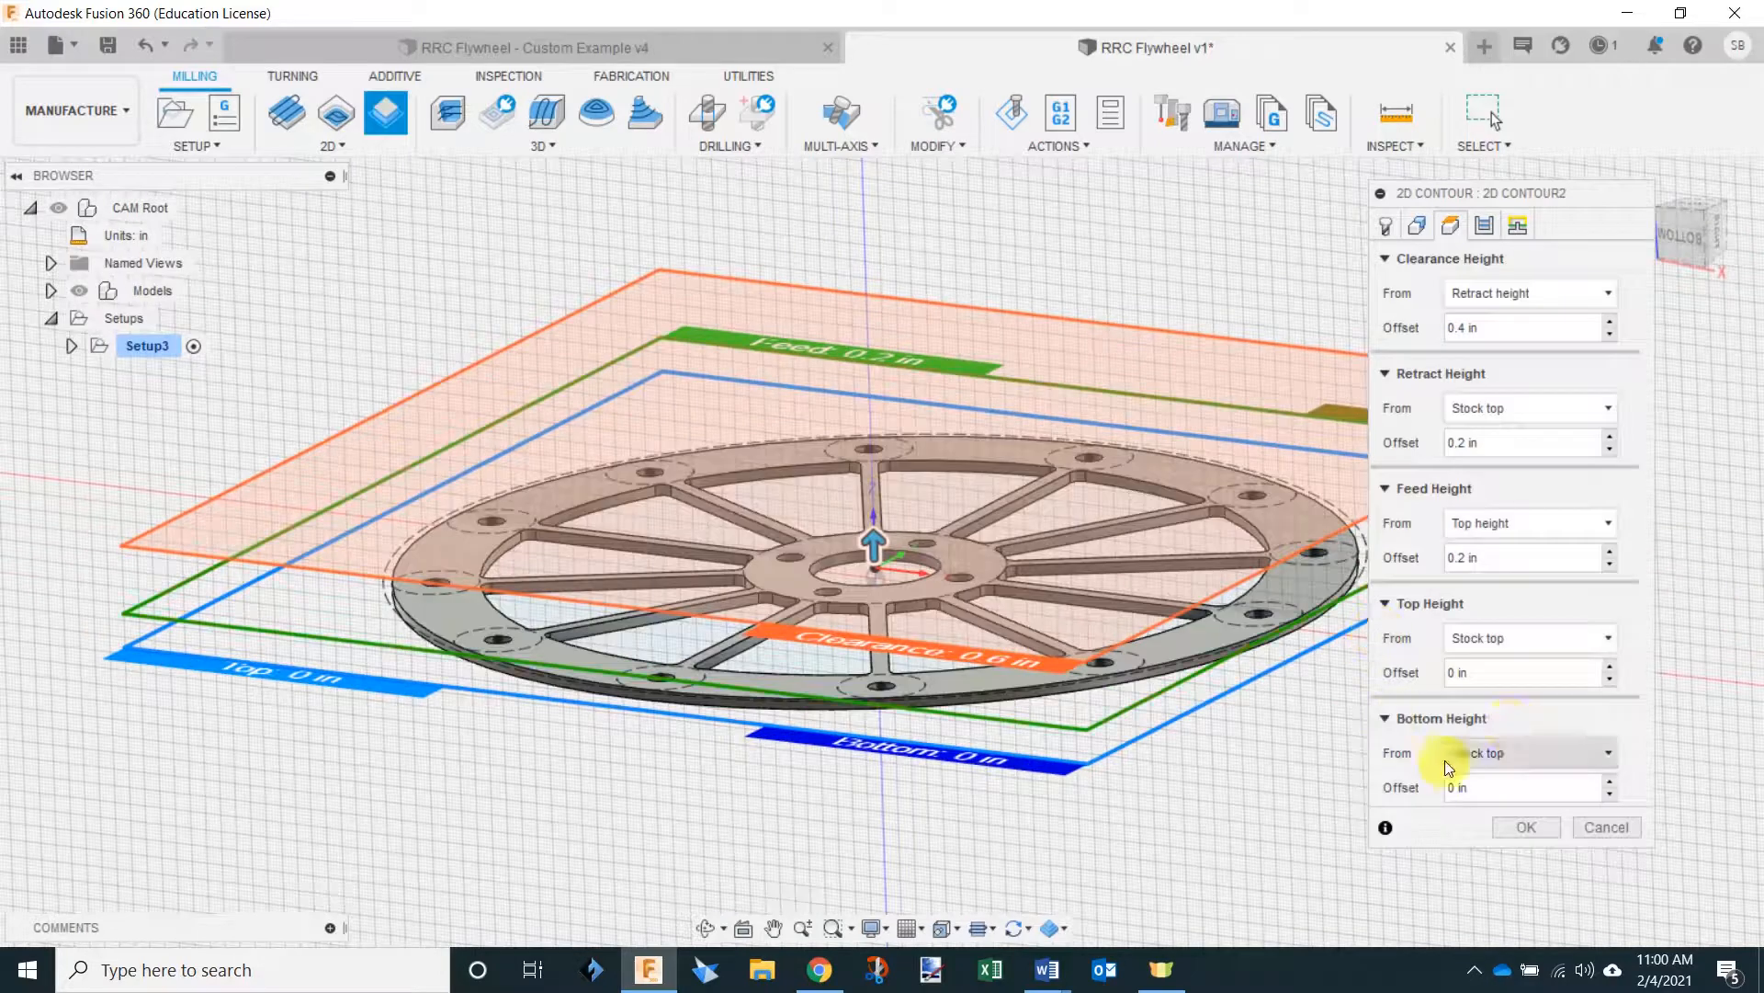
{"action": "left_click", "coordinate": [1445, 759]}
{"action": "left_click", "coordinate": [1461, 756]}
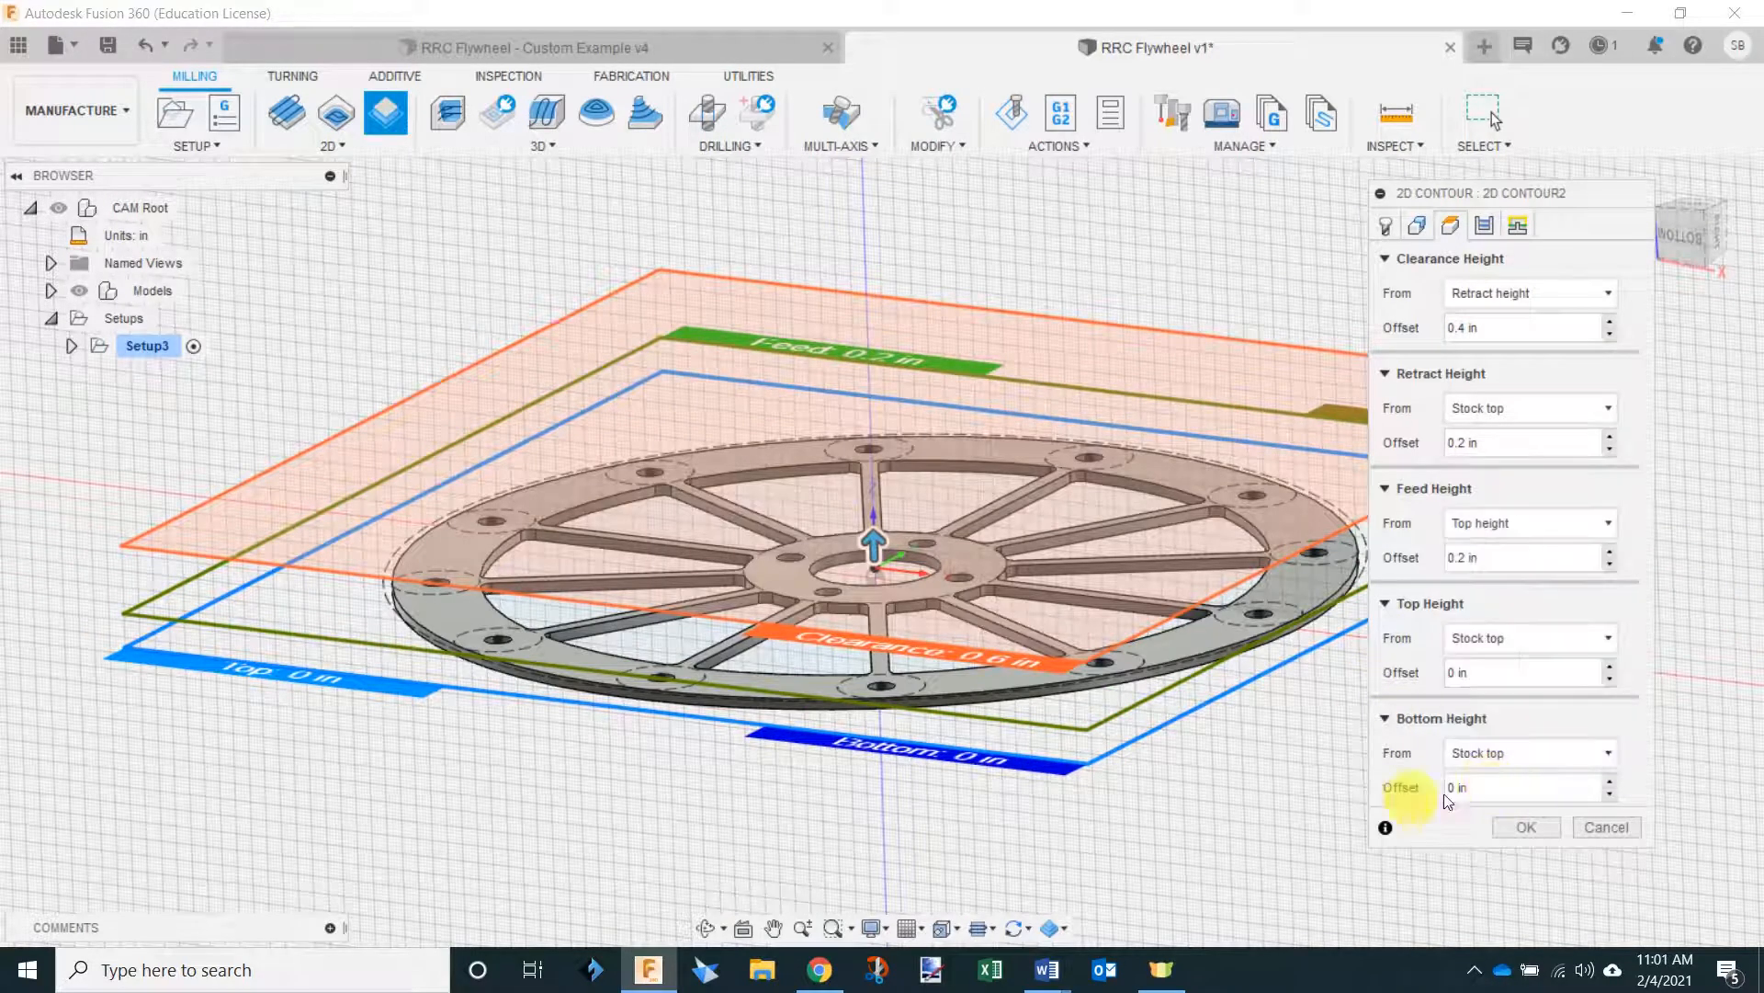
{"action": "middle_click_drag", "start_coordinate": [1287, 804], "coordinate": [1339, 768], "text": "shift"}
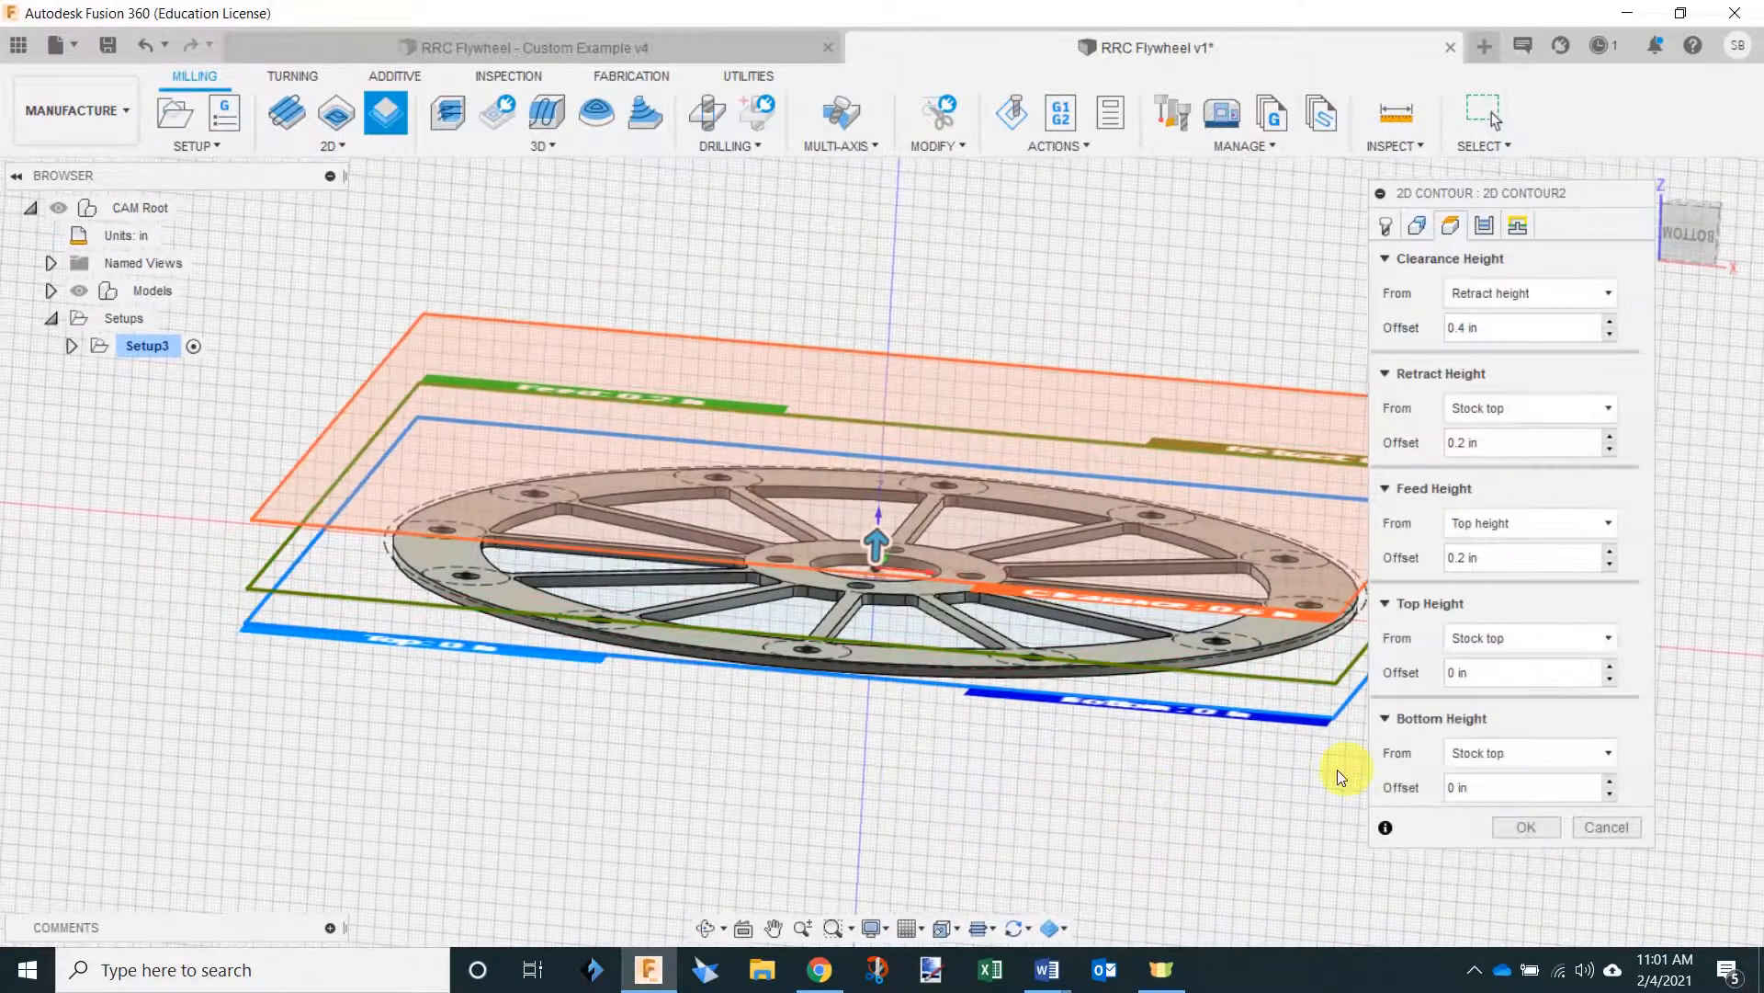
{"action": "left_click", "coordinate": [1488, 787]}
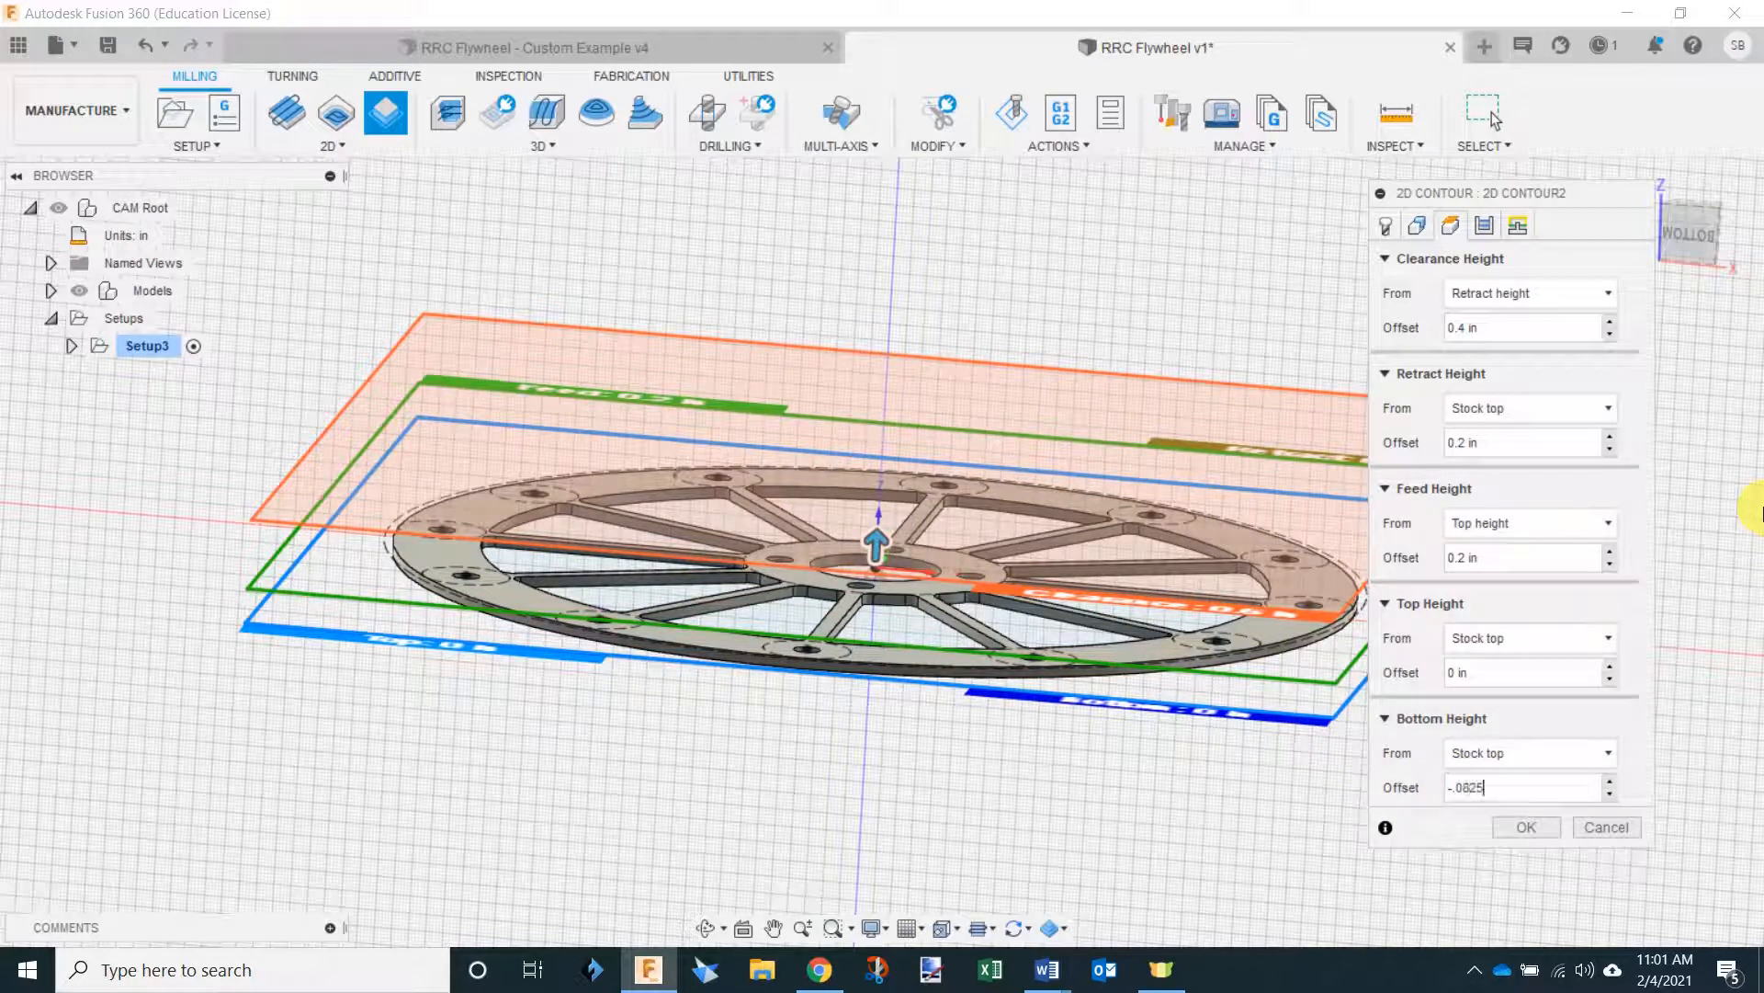
{"action": "left_click", "coordinate": [1693, 236]}
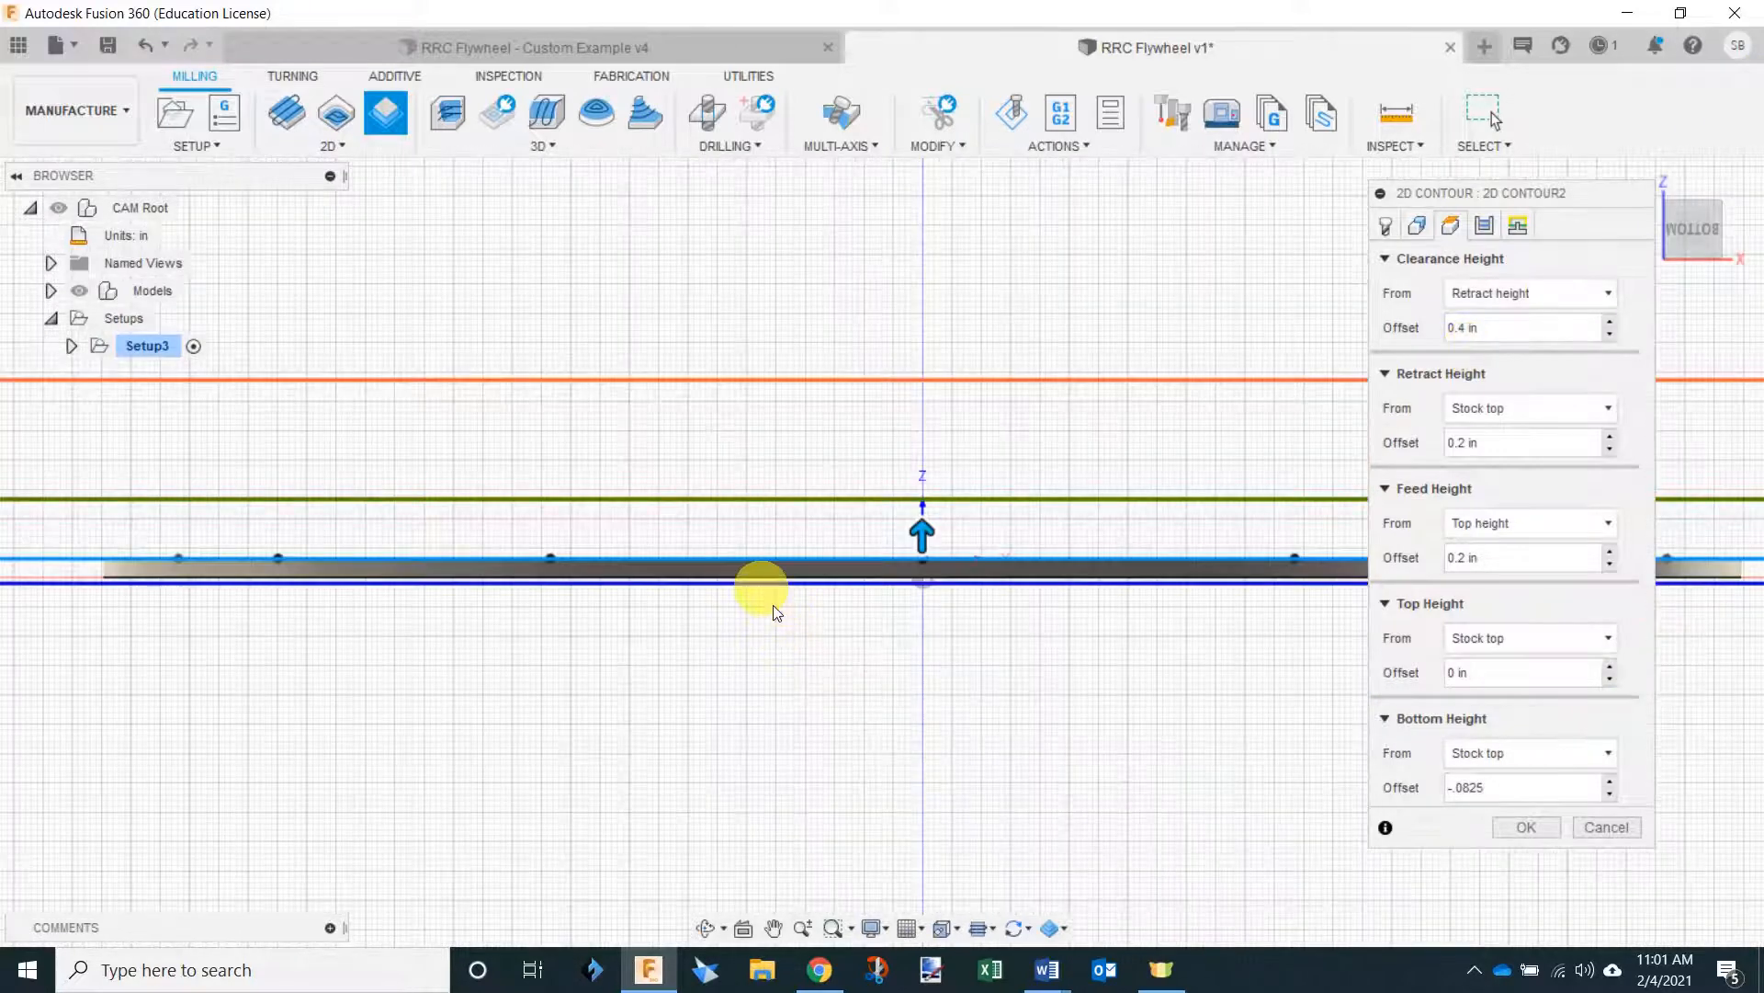
{"action": "scroll", "coordinate": [776, 613], "scroll_direction": "up", "scroll_amount": 3}
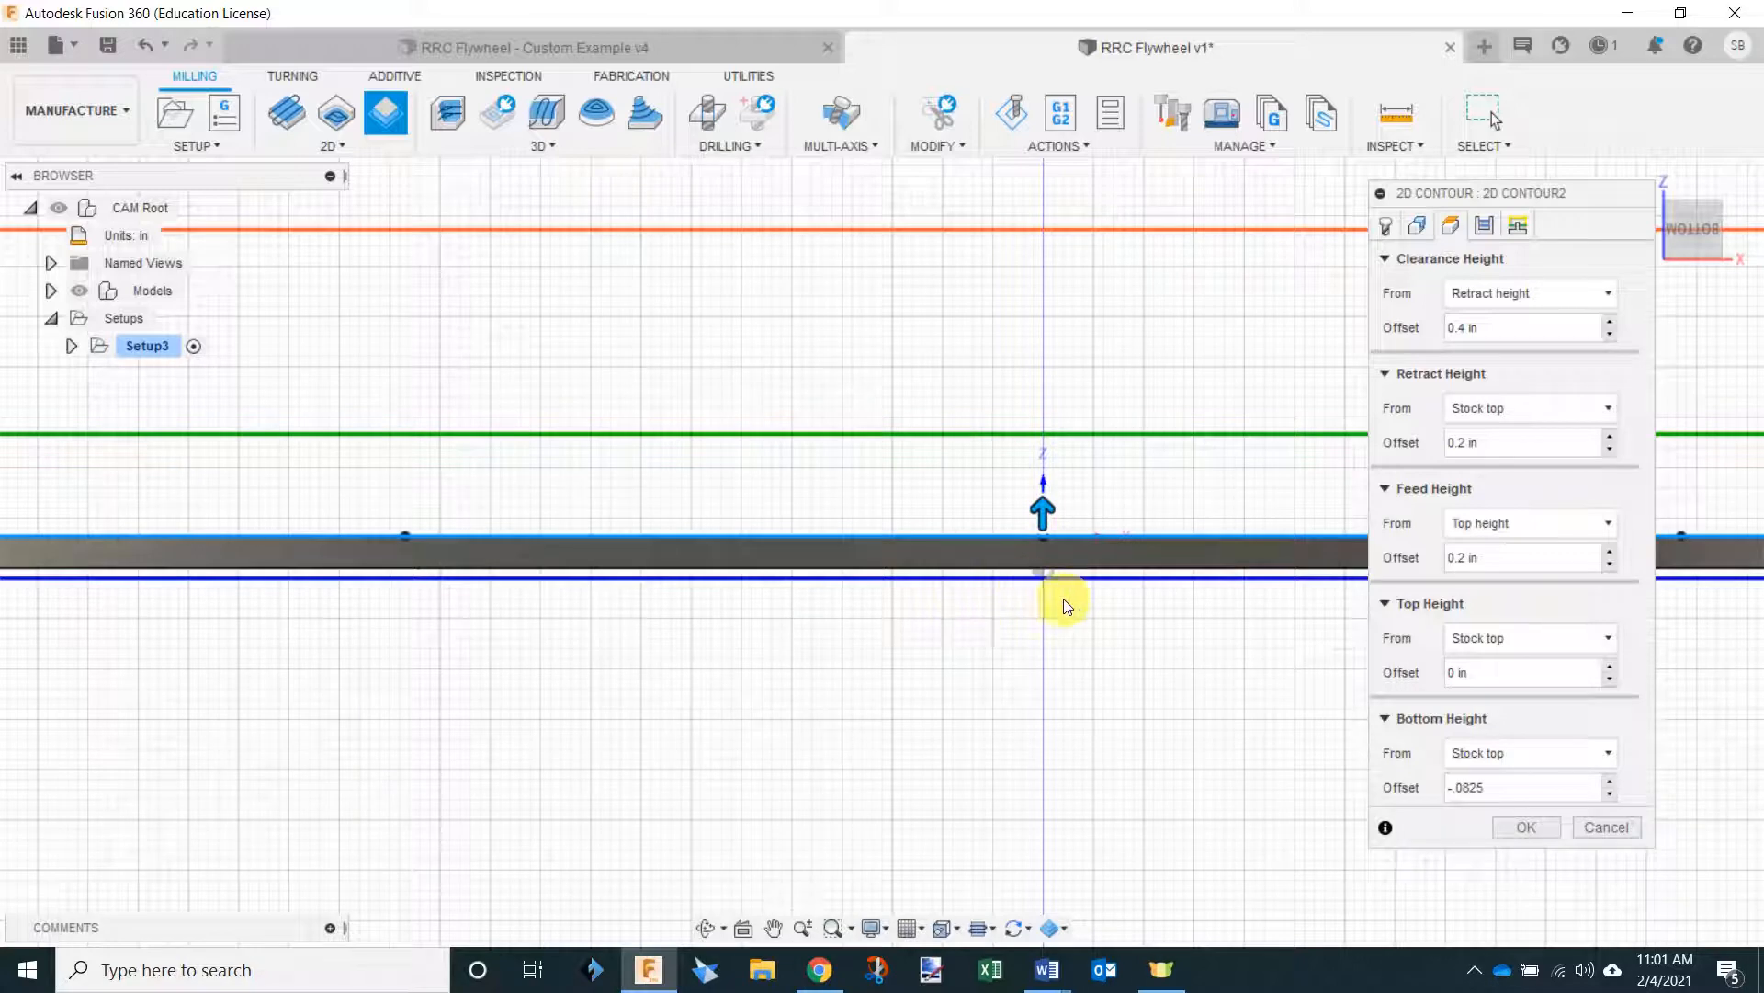
Examine the 2D contour's clearance, retract, feed, top and bottom height planes against the flywheel from the side and at an angle.
{"action": "scroll", "coordinate": [1057, 575], "scroll_direction": "up", "scroll_amount": 2}
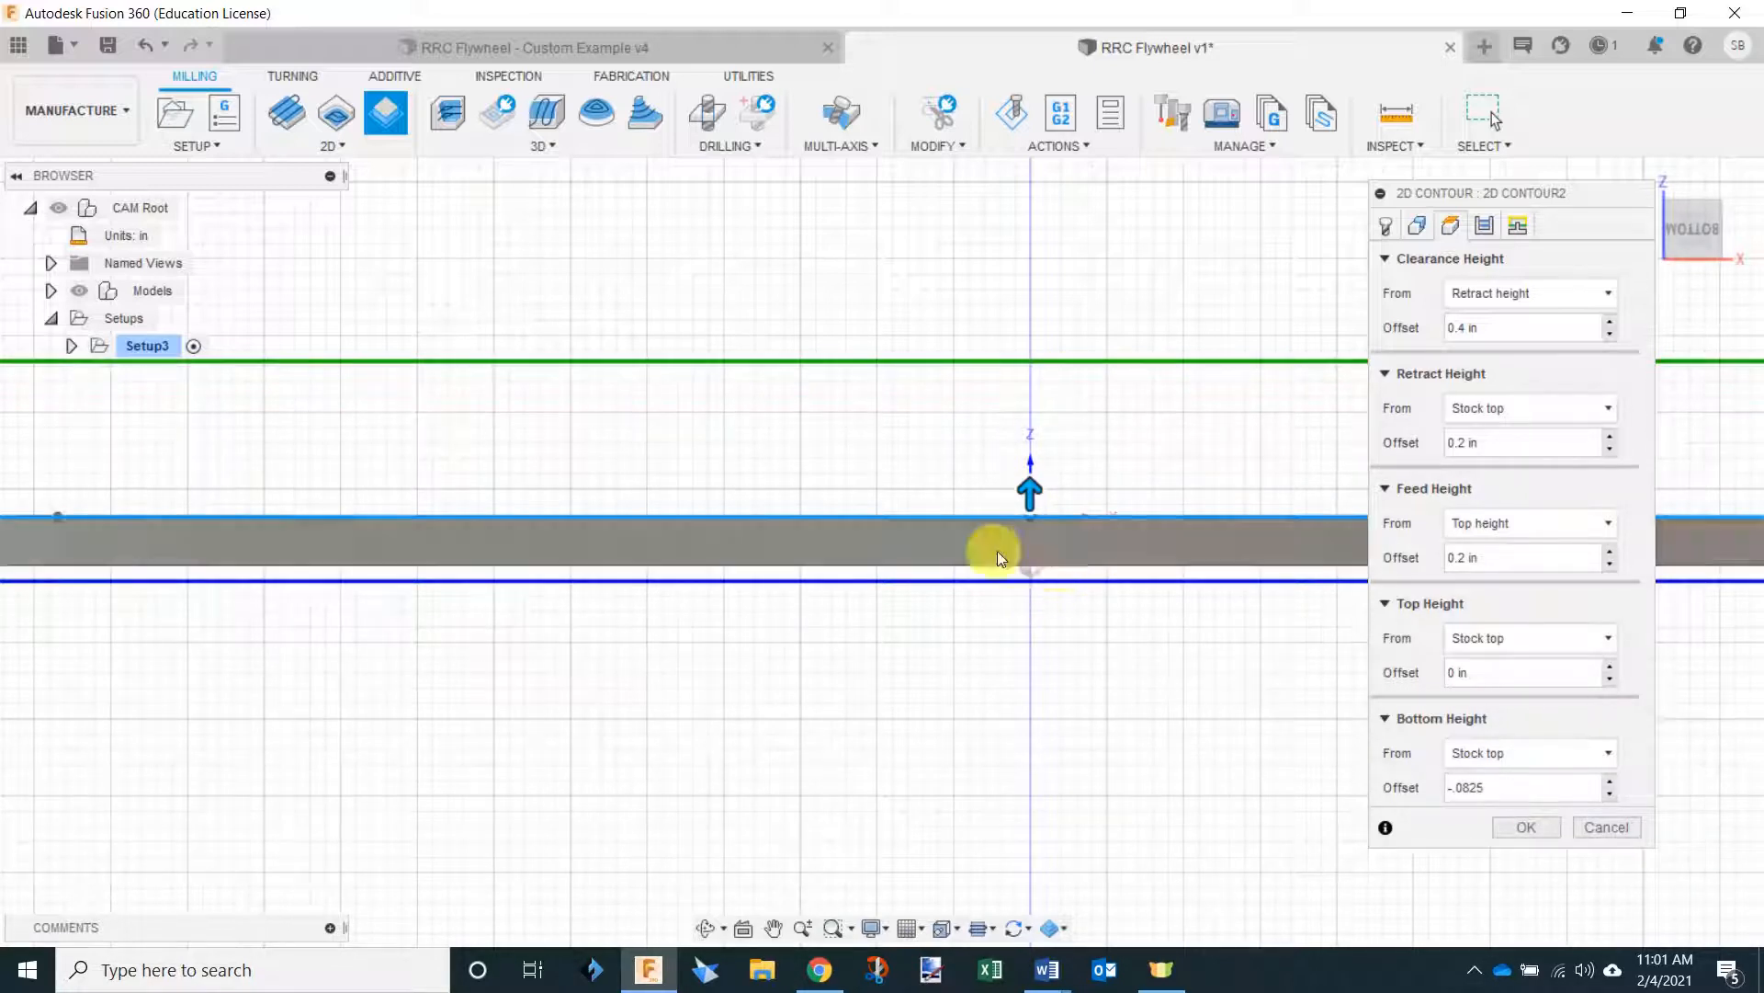
{"action": "middle_click_drag", "start_coordinate": [1063, 559], "coordinate": [1018, 581], "text": "shift"}
{"action": "scroll", "coordinate": [1047, 487], "scroll_direction": "down", "scroll_amount": 2}
{"action": "scroll", "coordinate": [992, 681], "scroll_direction": "down", "scroll_amount": 3}
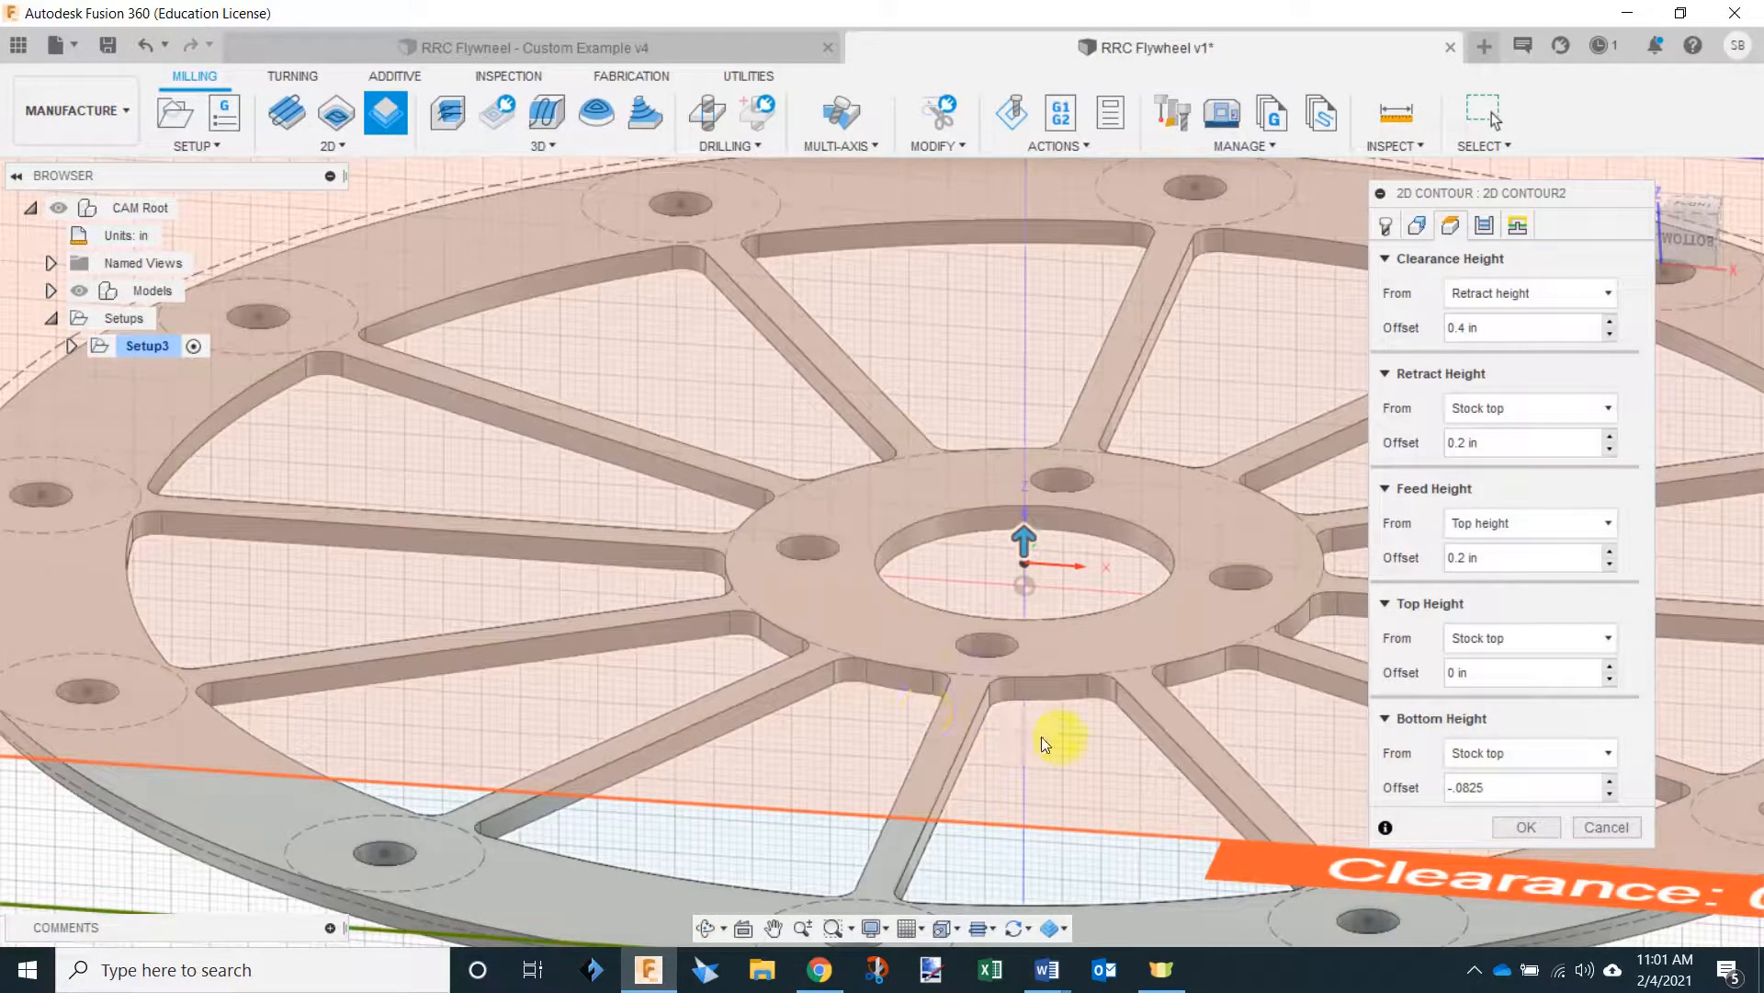
{"action": "scroll", "coordinate": [911, 539], "scroll_direction": "down", "scroll_amount": 4}
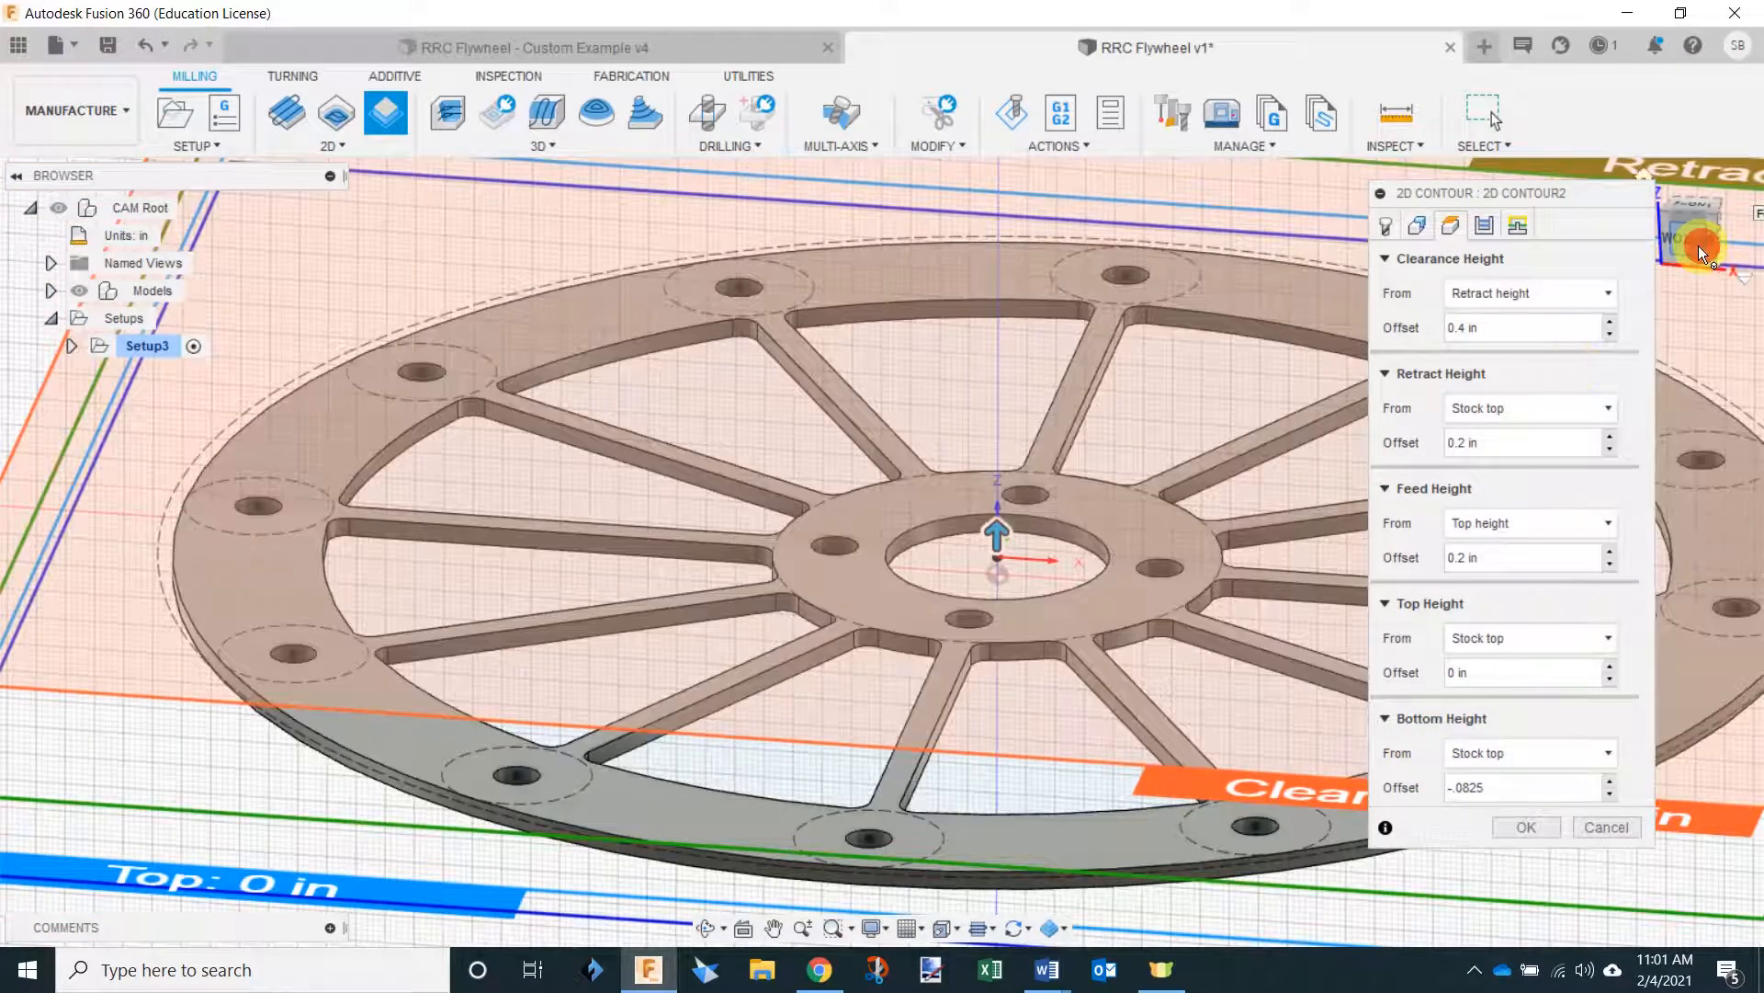
{"action": "left_click", "coordinate": [1698, 246]}
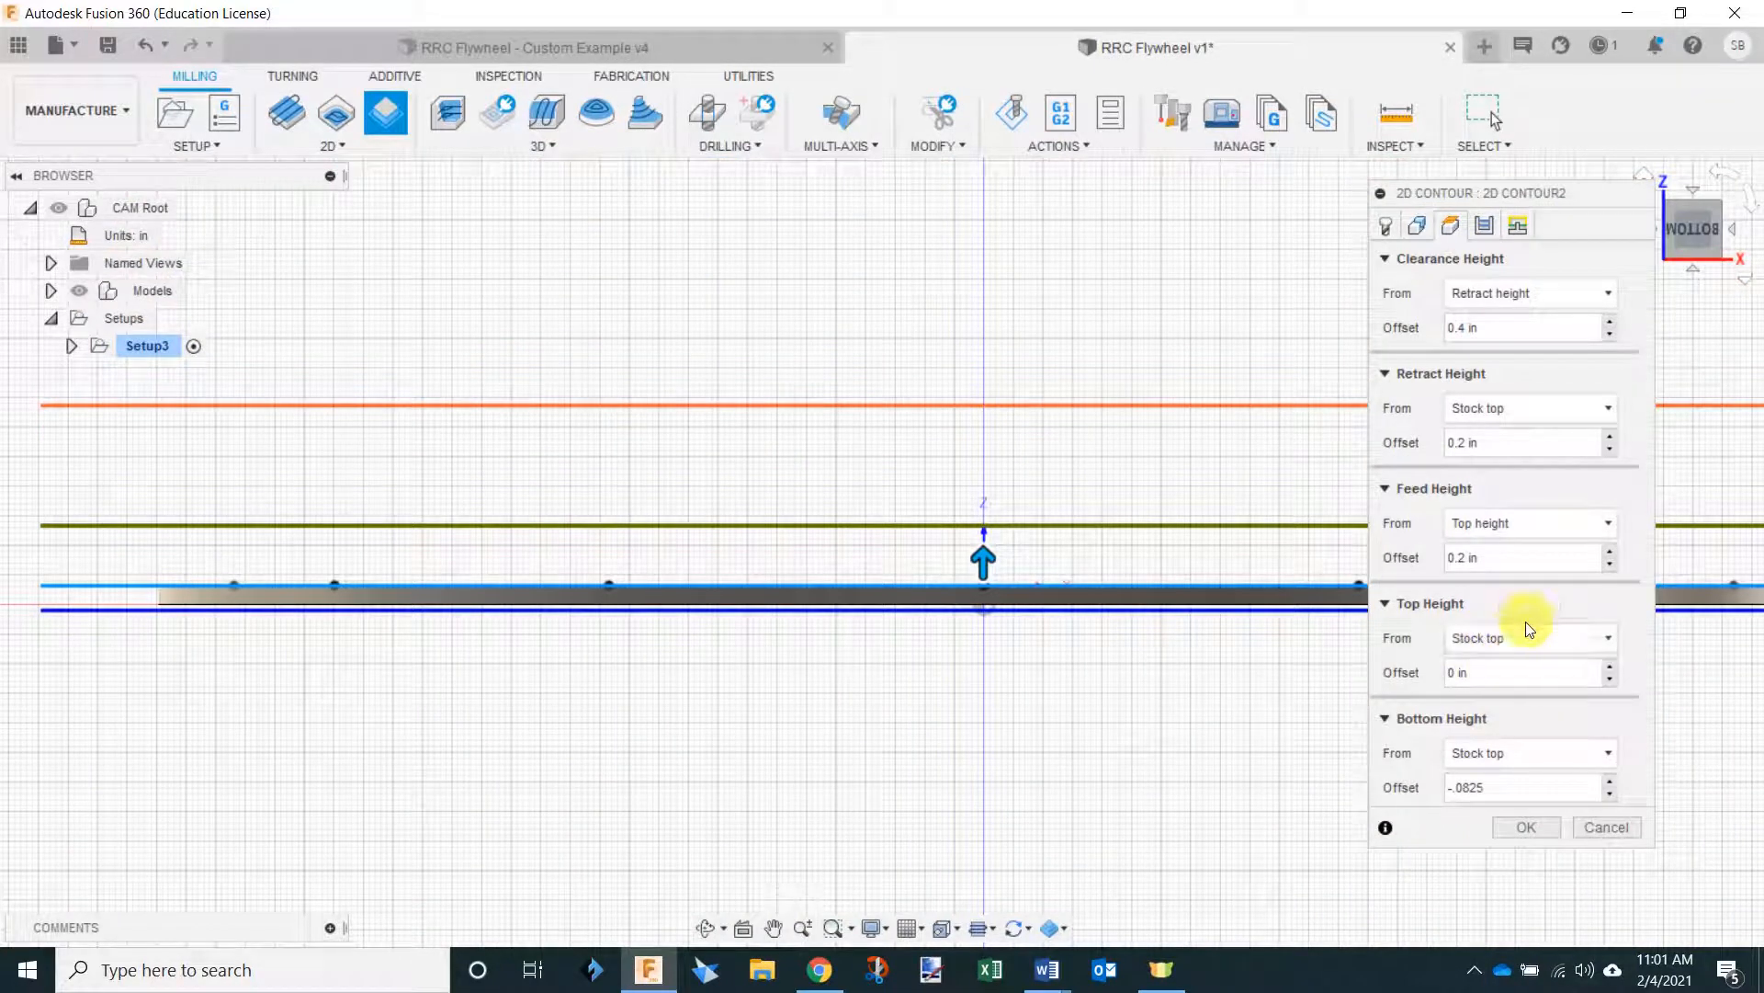
{"action": "mouse_move", "coordinate": [1480, 657]}
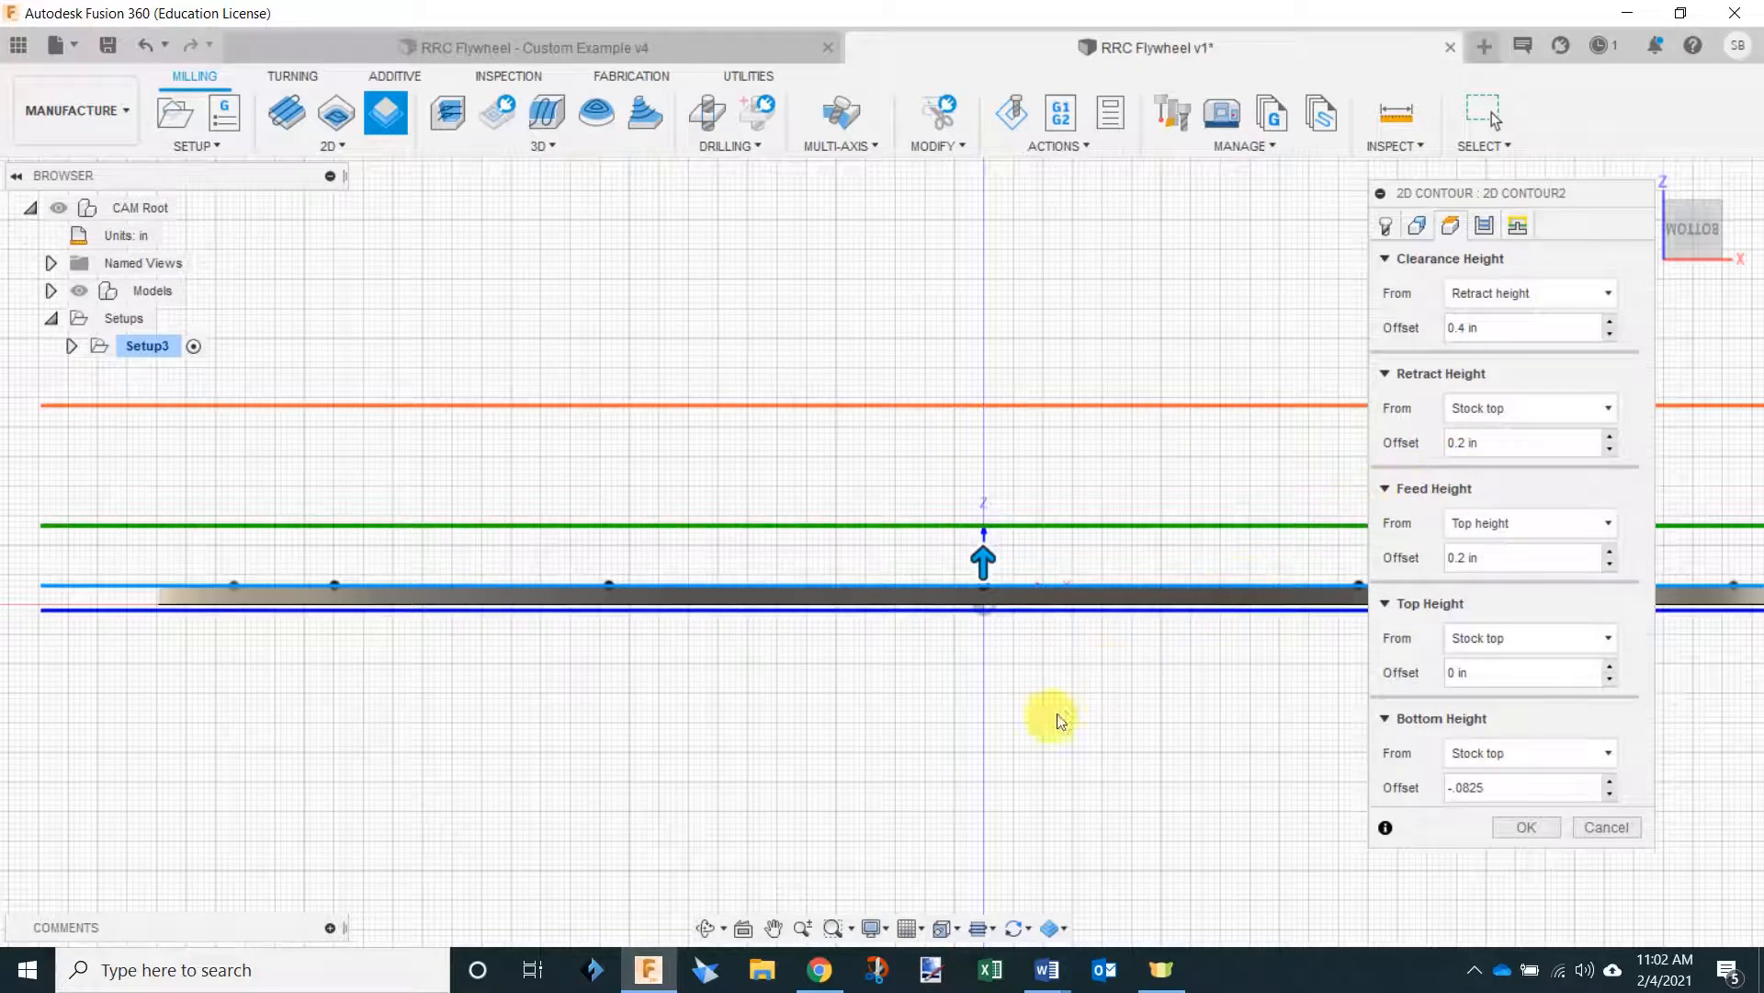
{"action": "scroll", "coordinate": [924, 708], "scroll_direction": "down", "scroll_amount": 2}
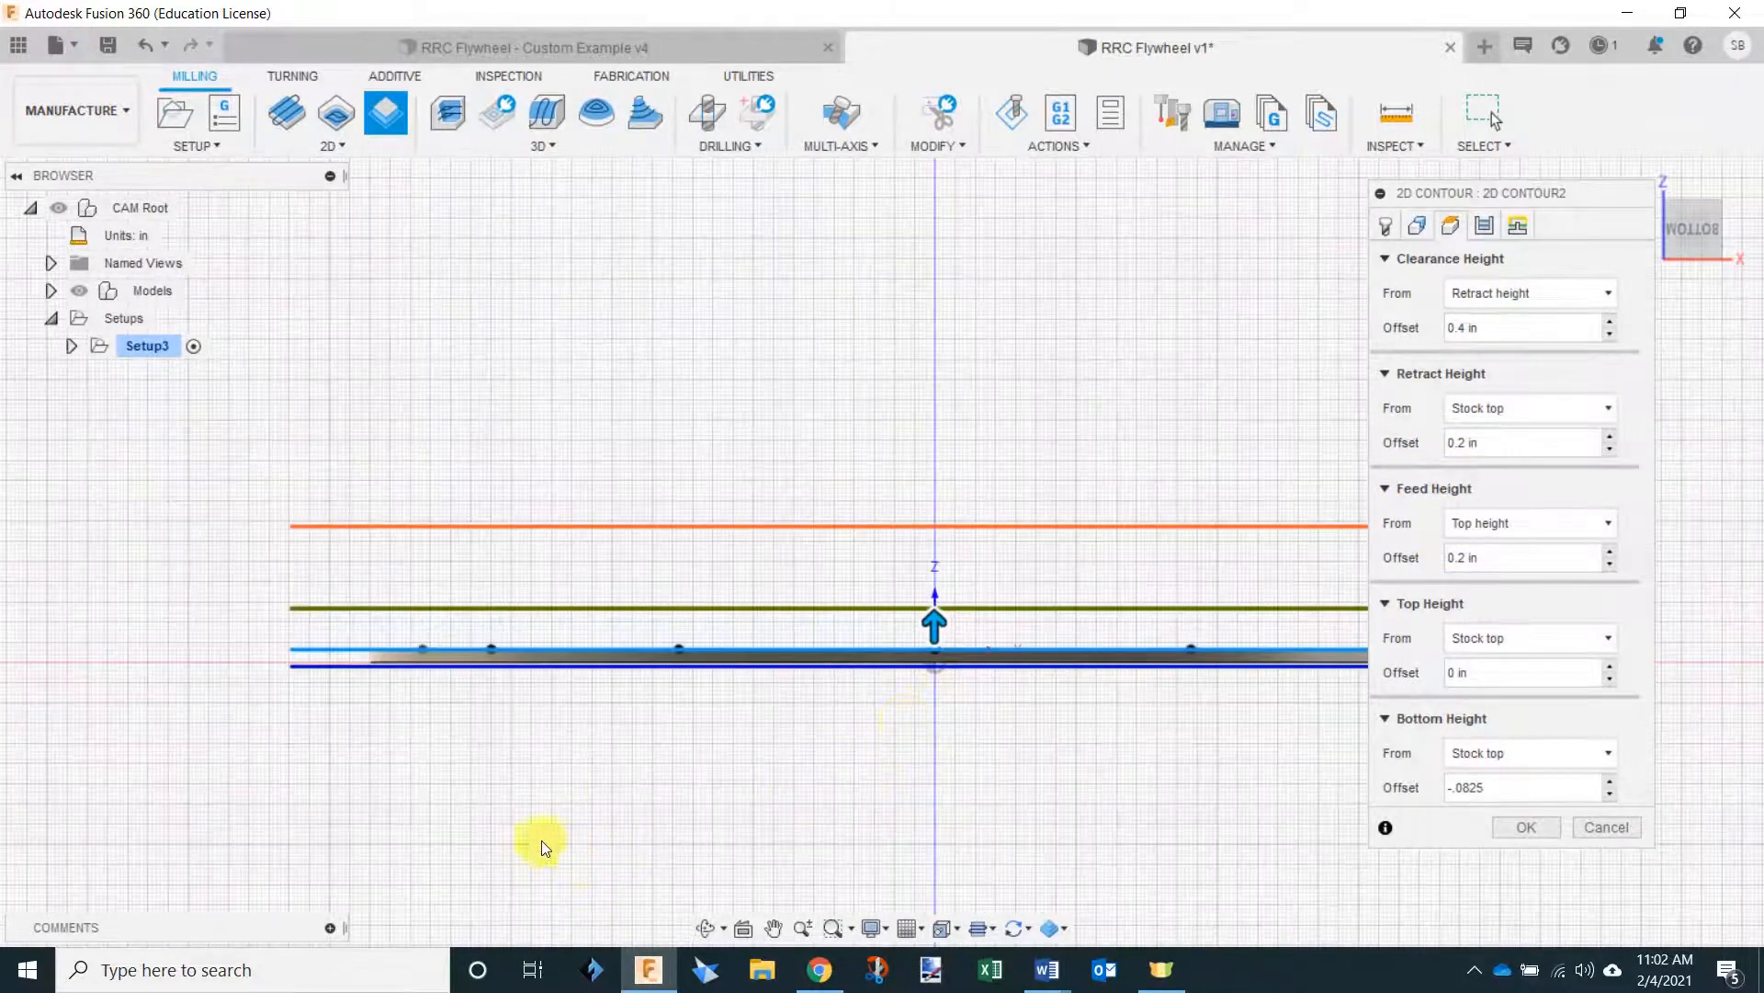
{"action": "scroll", "coordinate": [547, 831], "scroll_direction": "up", "scroll_amount": 2}
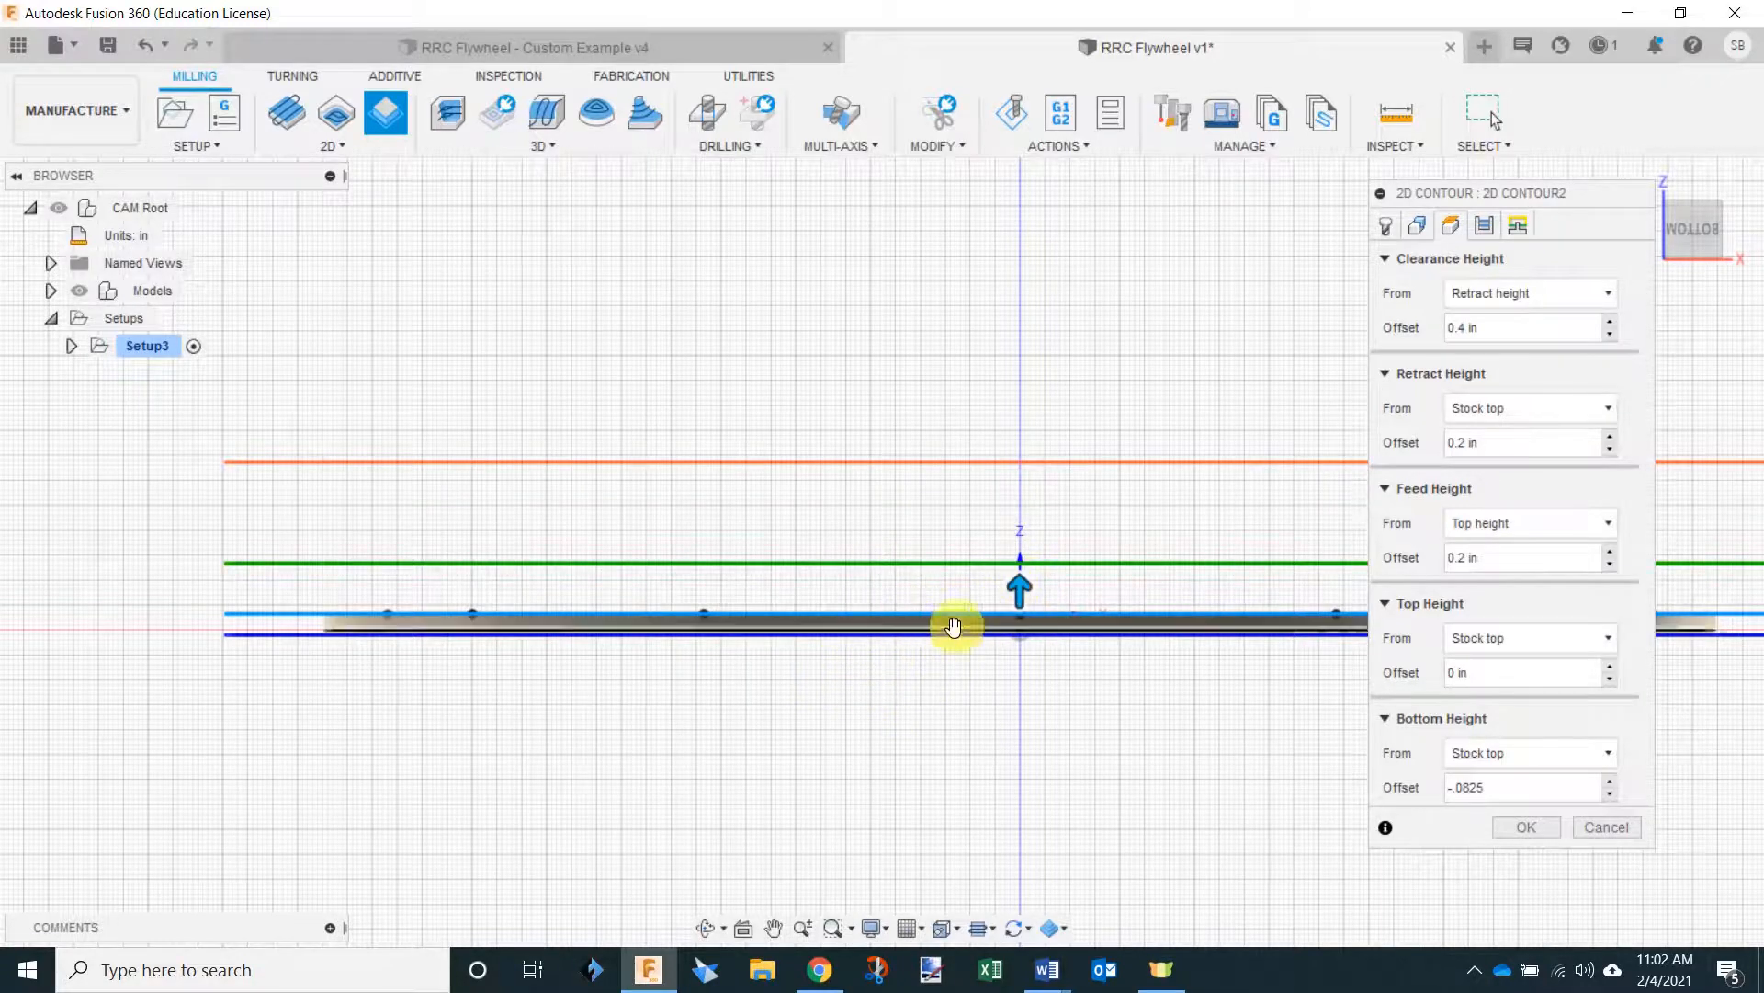
{"action": "middle_click_drag", "start_coordinate": [953, 622], "coordinate": [981, 708], "text": "shift"}
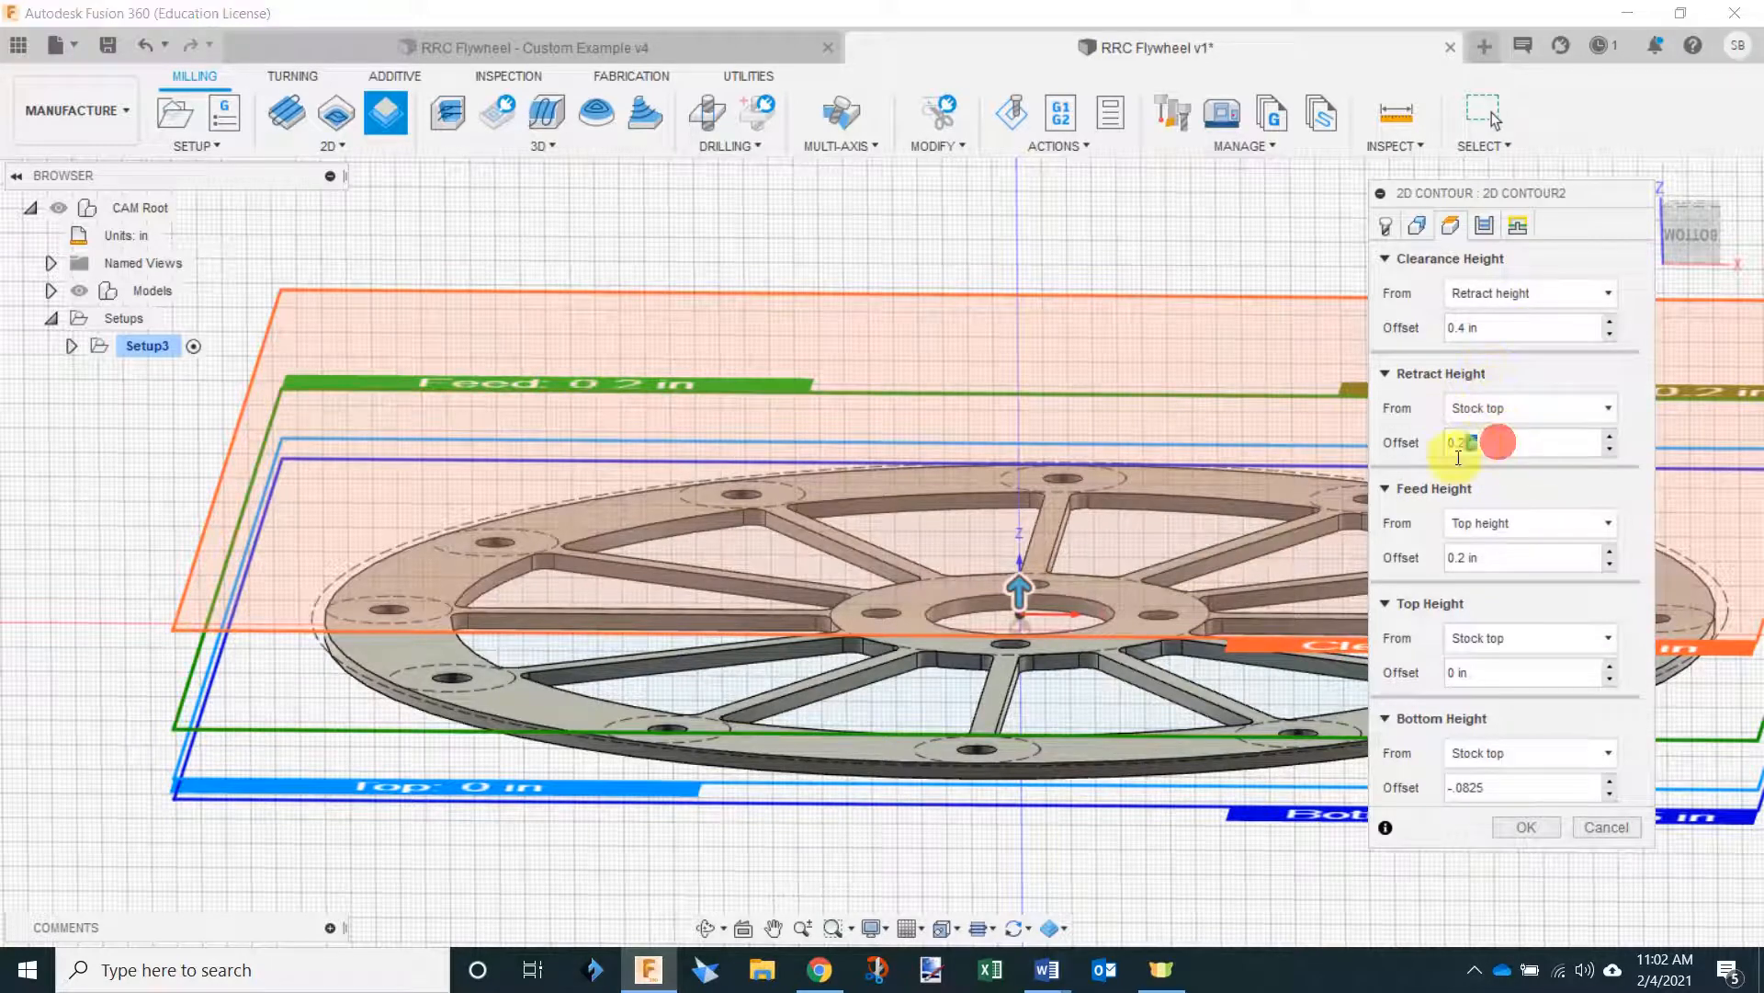
Set the retract height offset to 1 in above Stock top and check the height planes from the side.
{"action": "left_click", "coordinate": [1484, 442]}
{"action": "type", "text": "1"}
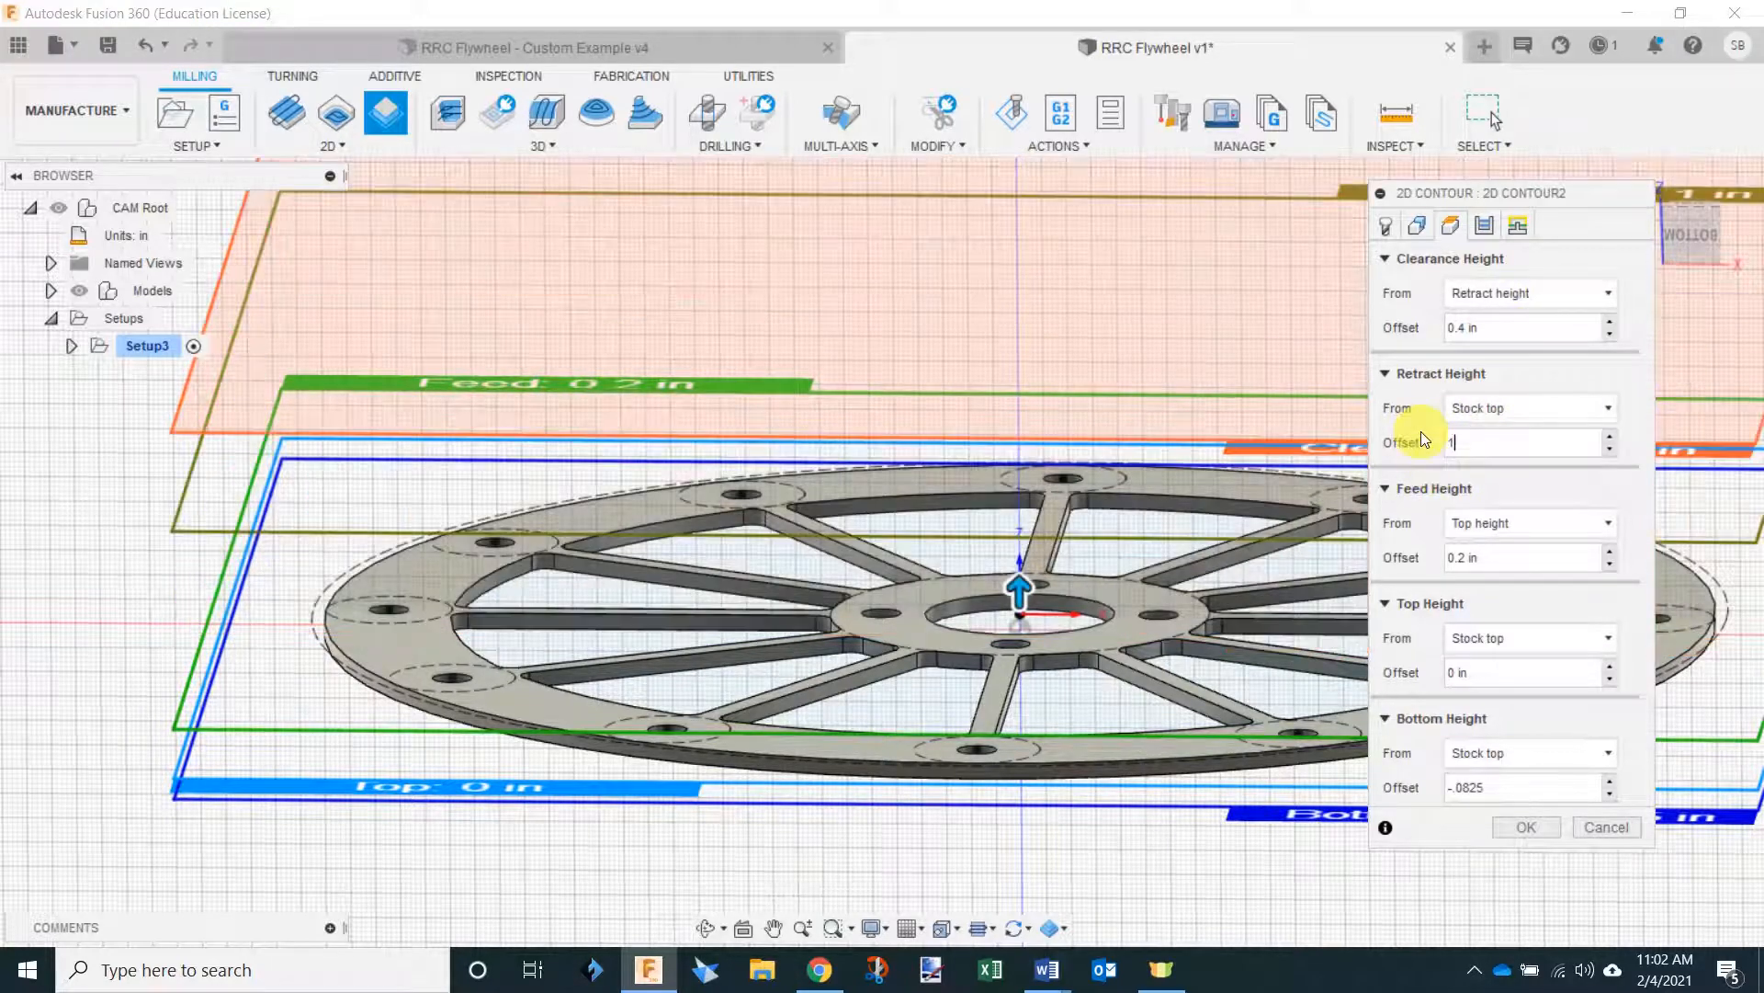
{"action": "left_click", "coordinate": [1534, 377]}
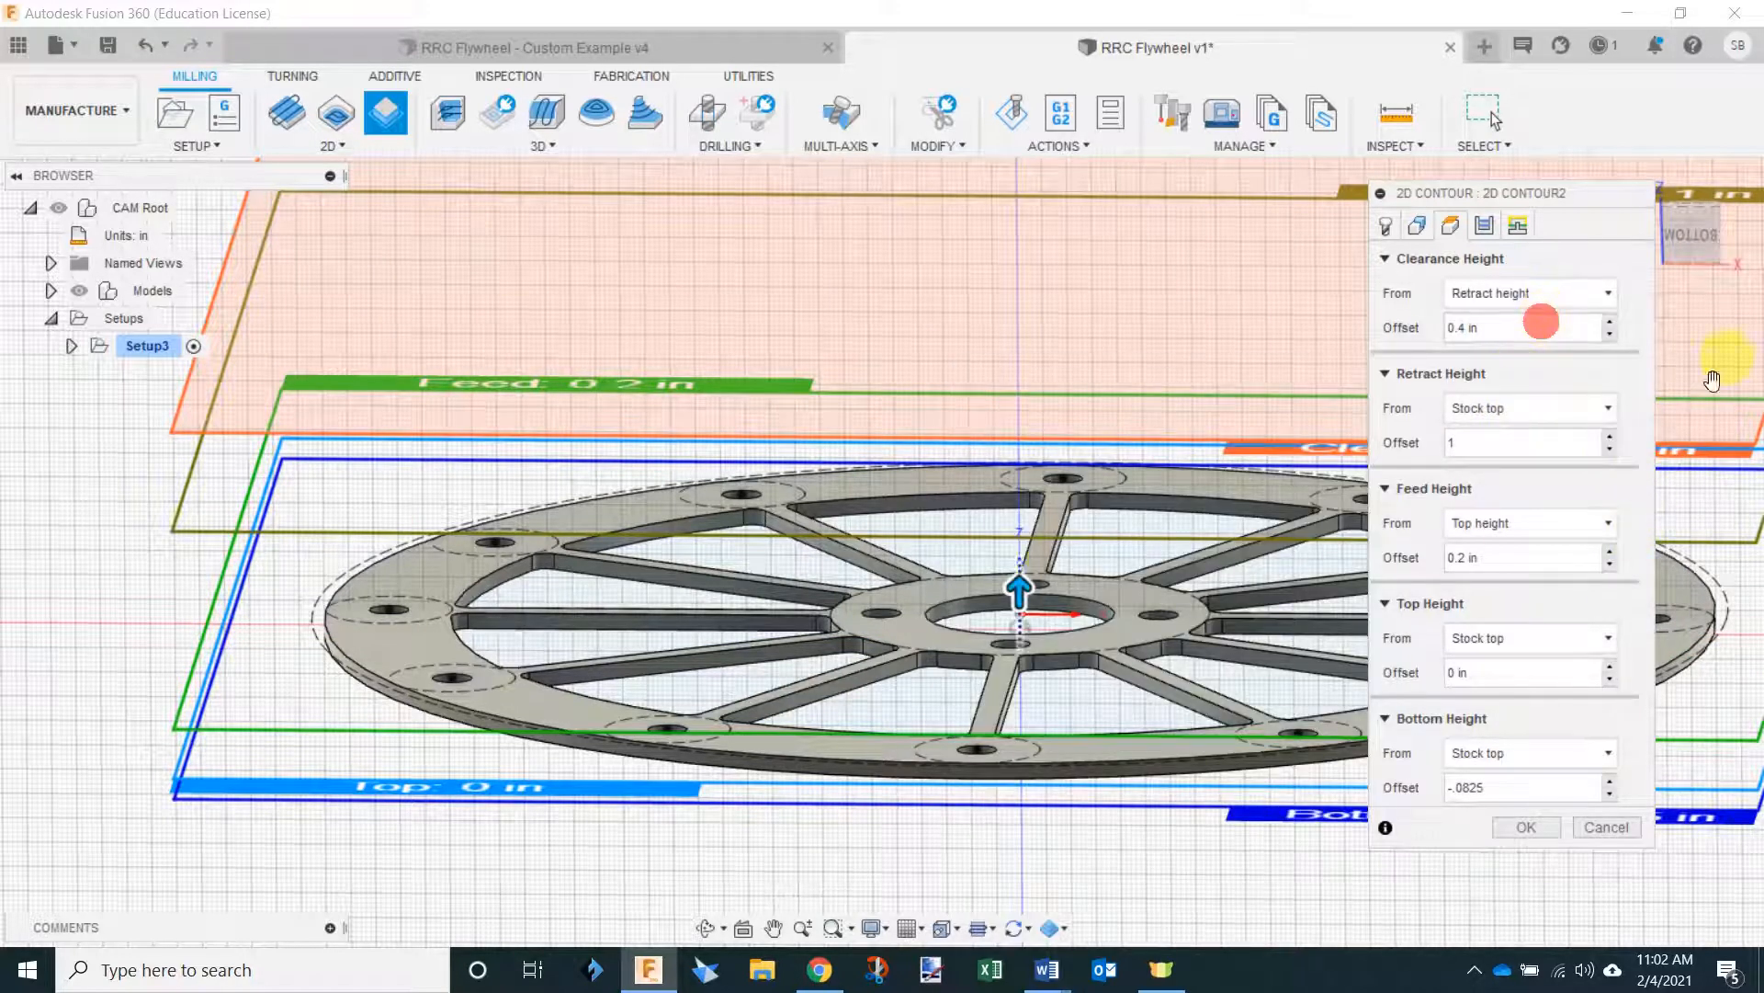
{"action": "left_click_drag", "start_coordinate": [1720, 219], "coordinate": [1699, 239]}
{"action": "left_click", "coordinate": [1696, 233]}
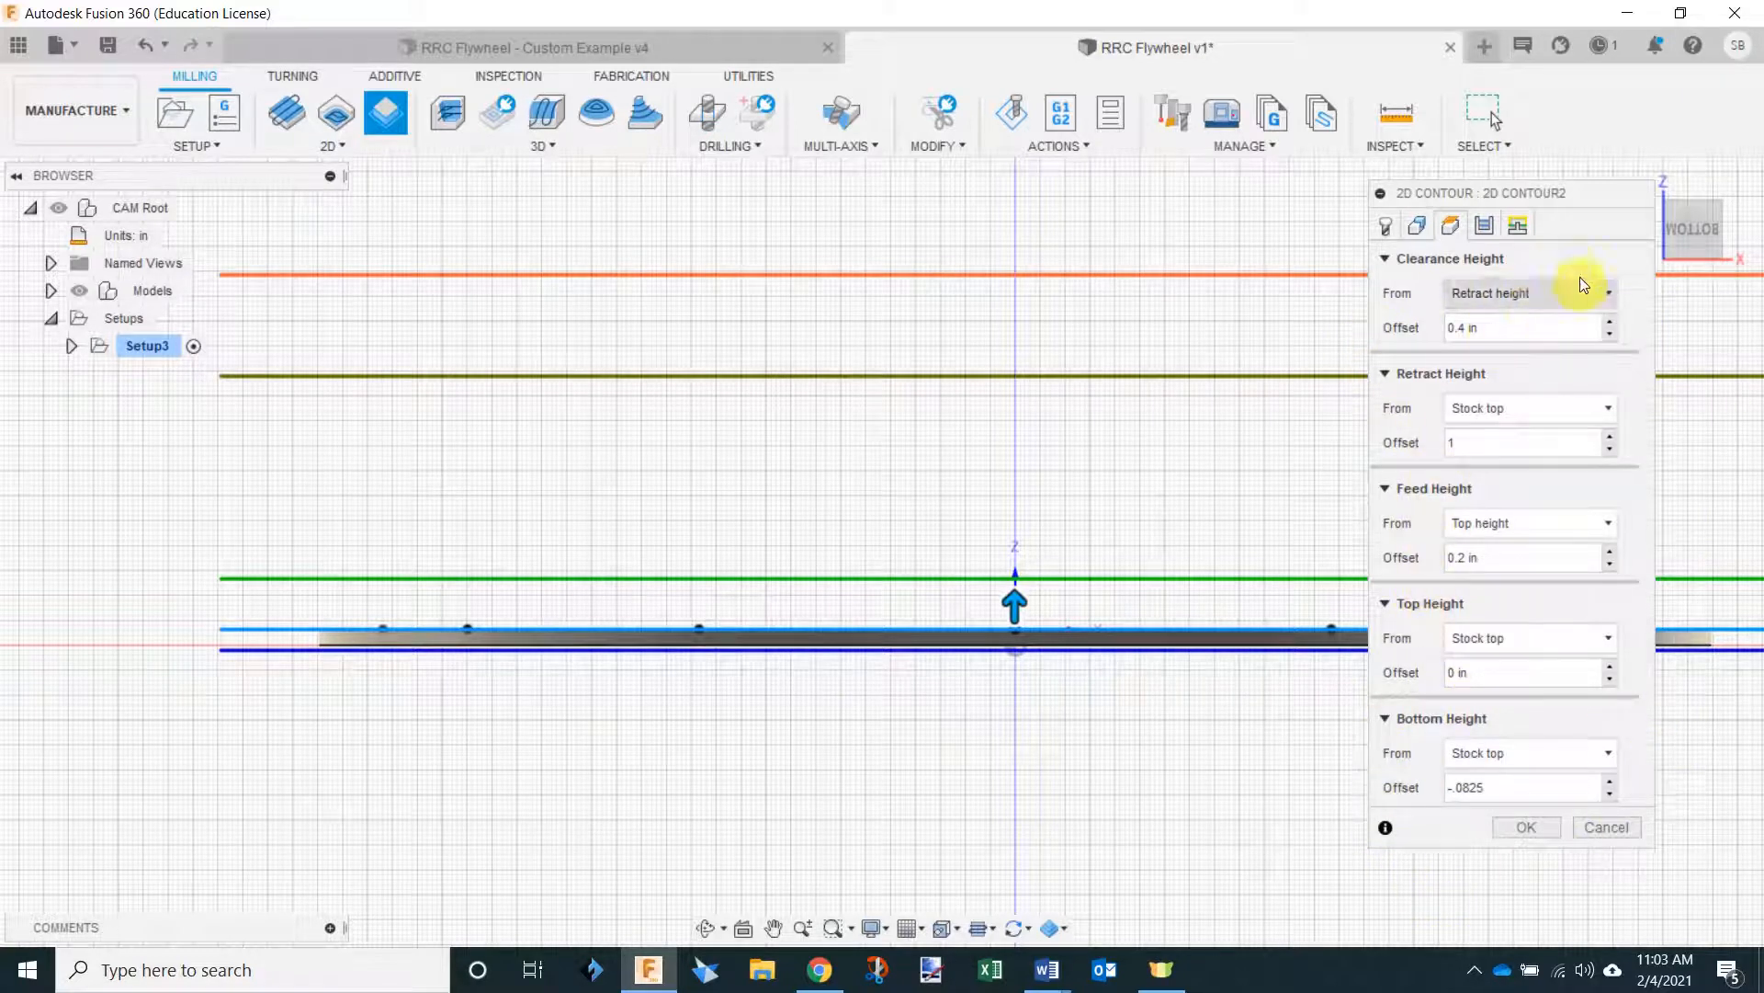
Turn off lead-in and lead-out for the 2D contour and generate its toolpath.
{"action": "left_click", "coordinate": [1486, 226]}
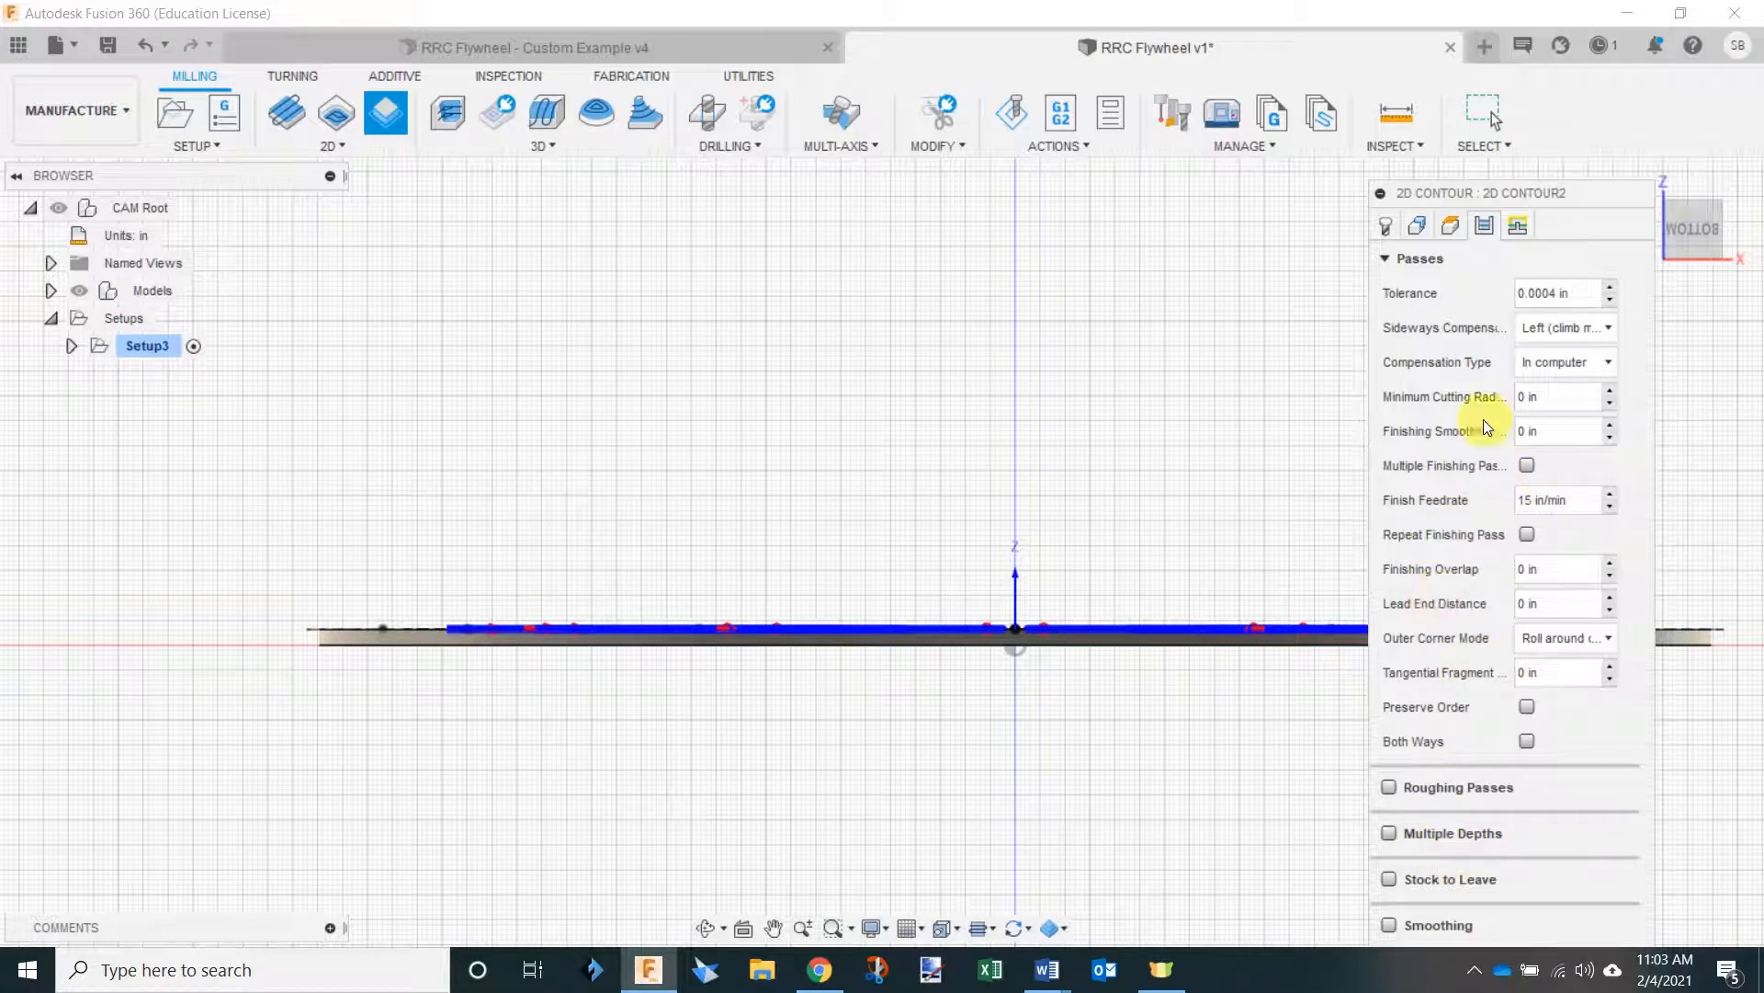
{"action": "left_click", "coordinate": [1518, 225]}
{"action": "middle_click_drag", "start_coordinate": [1150, 437], "coordinate": [1066, 513], "text": "shift"}
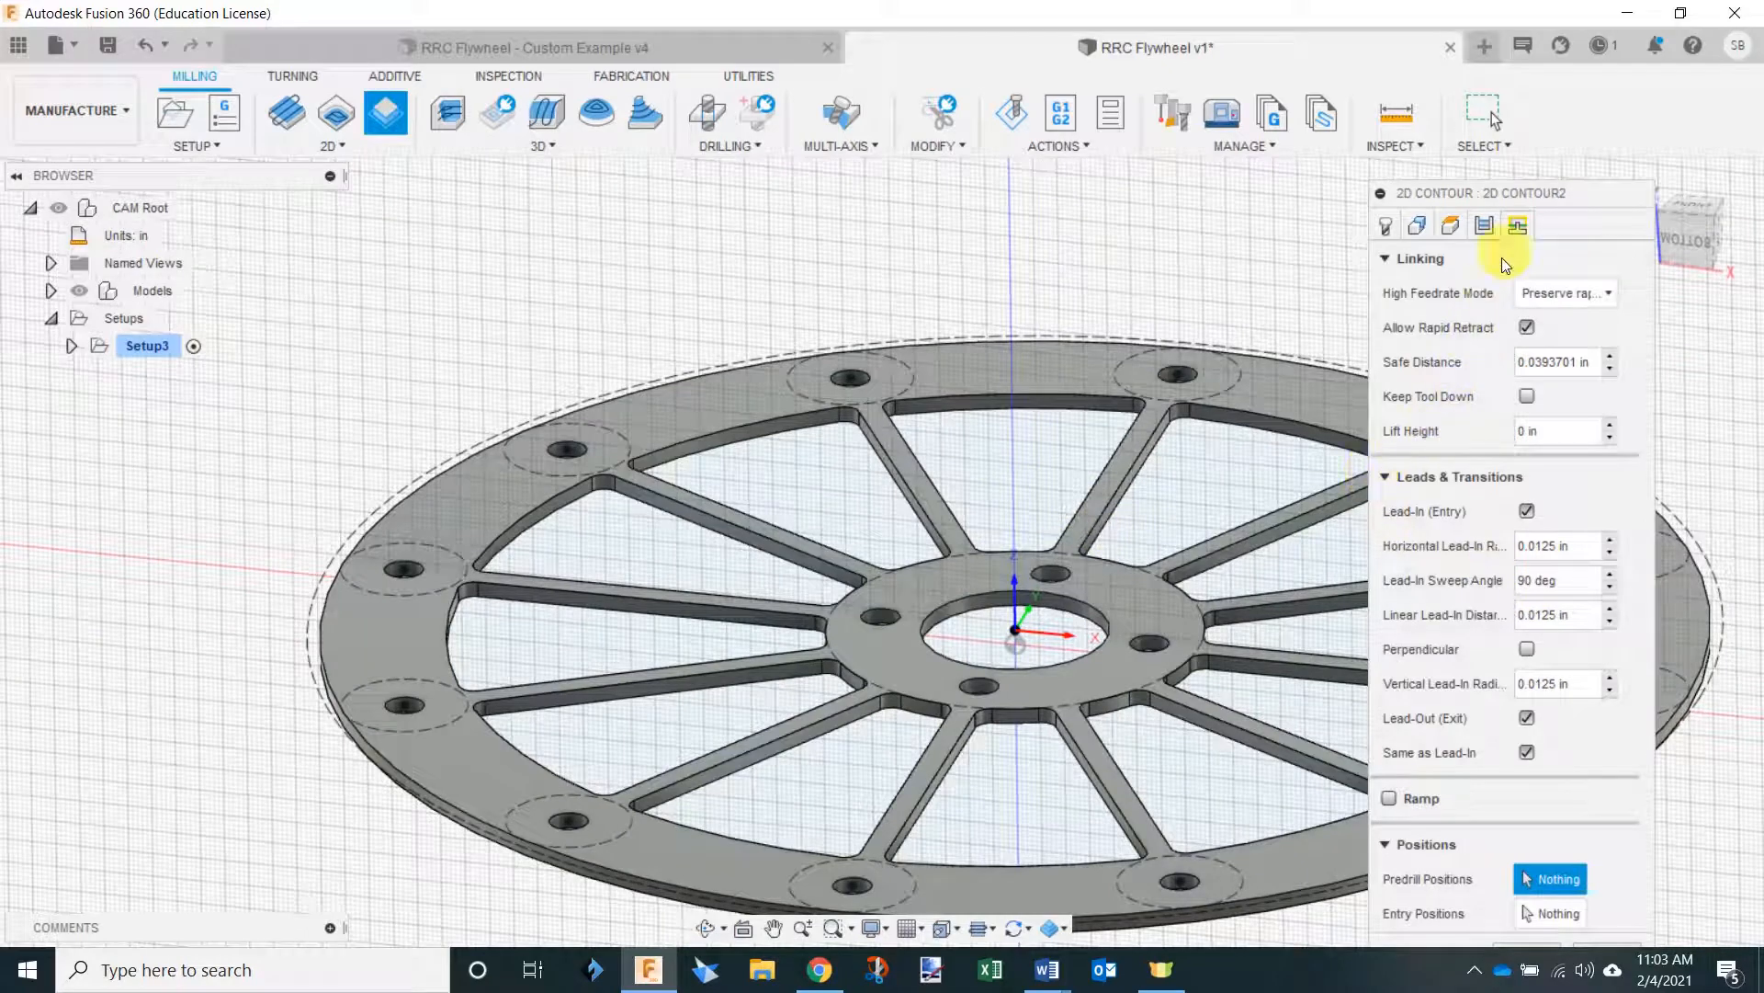
{"action": "left_click", "coordinate": [1525, 510]}
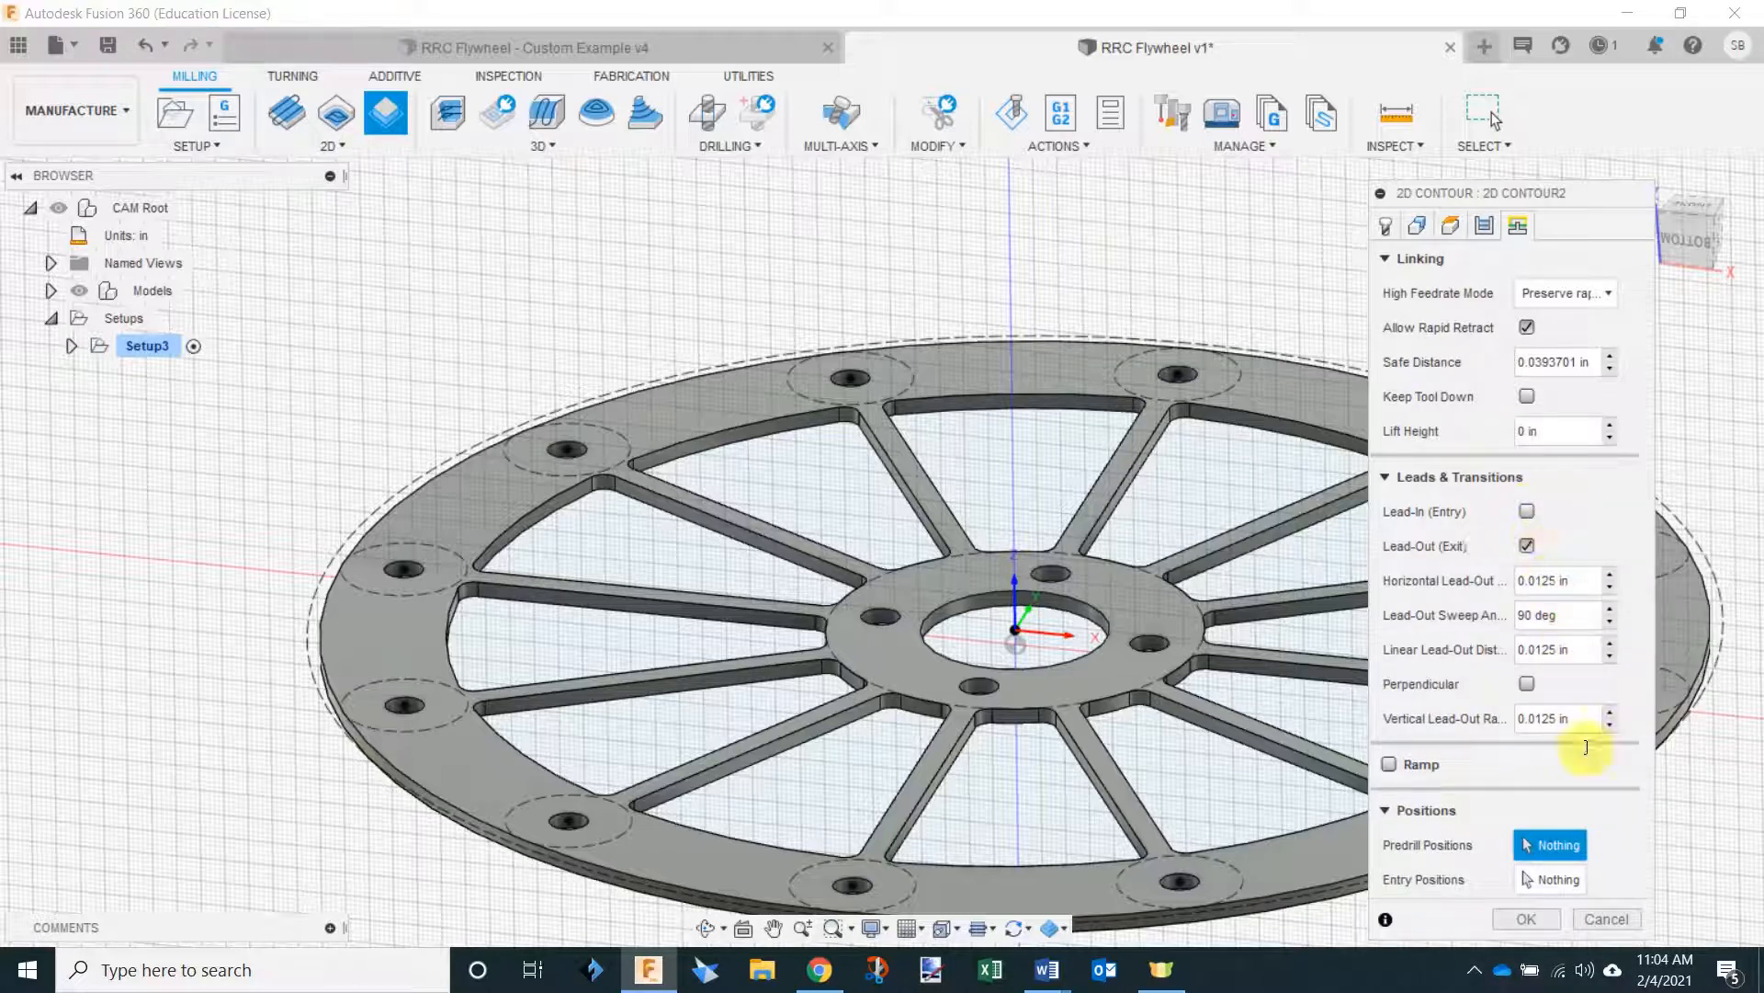
{"action": "left_click", "coordinate": [1525, 545]}
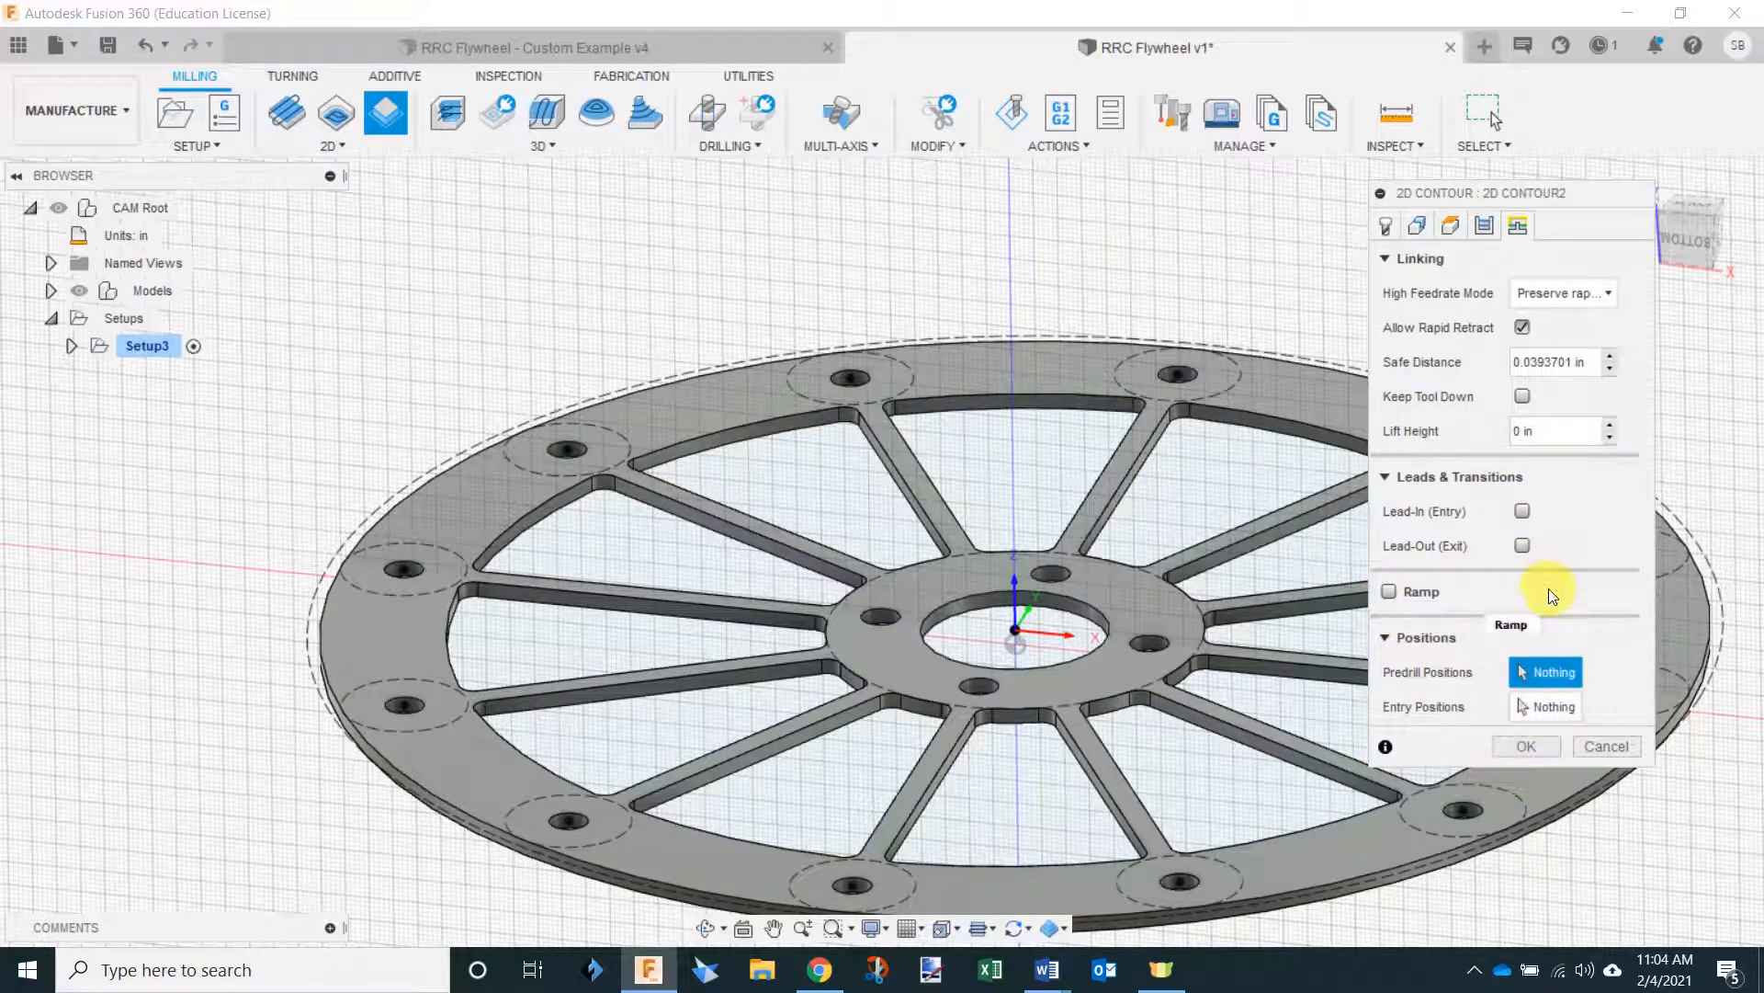
{"action": "left_click", "coordinate": [1547, 742]}
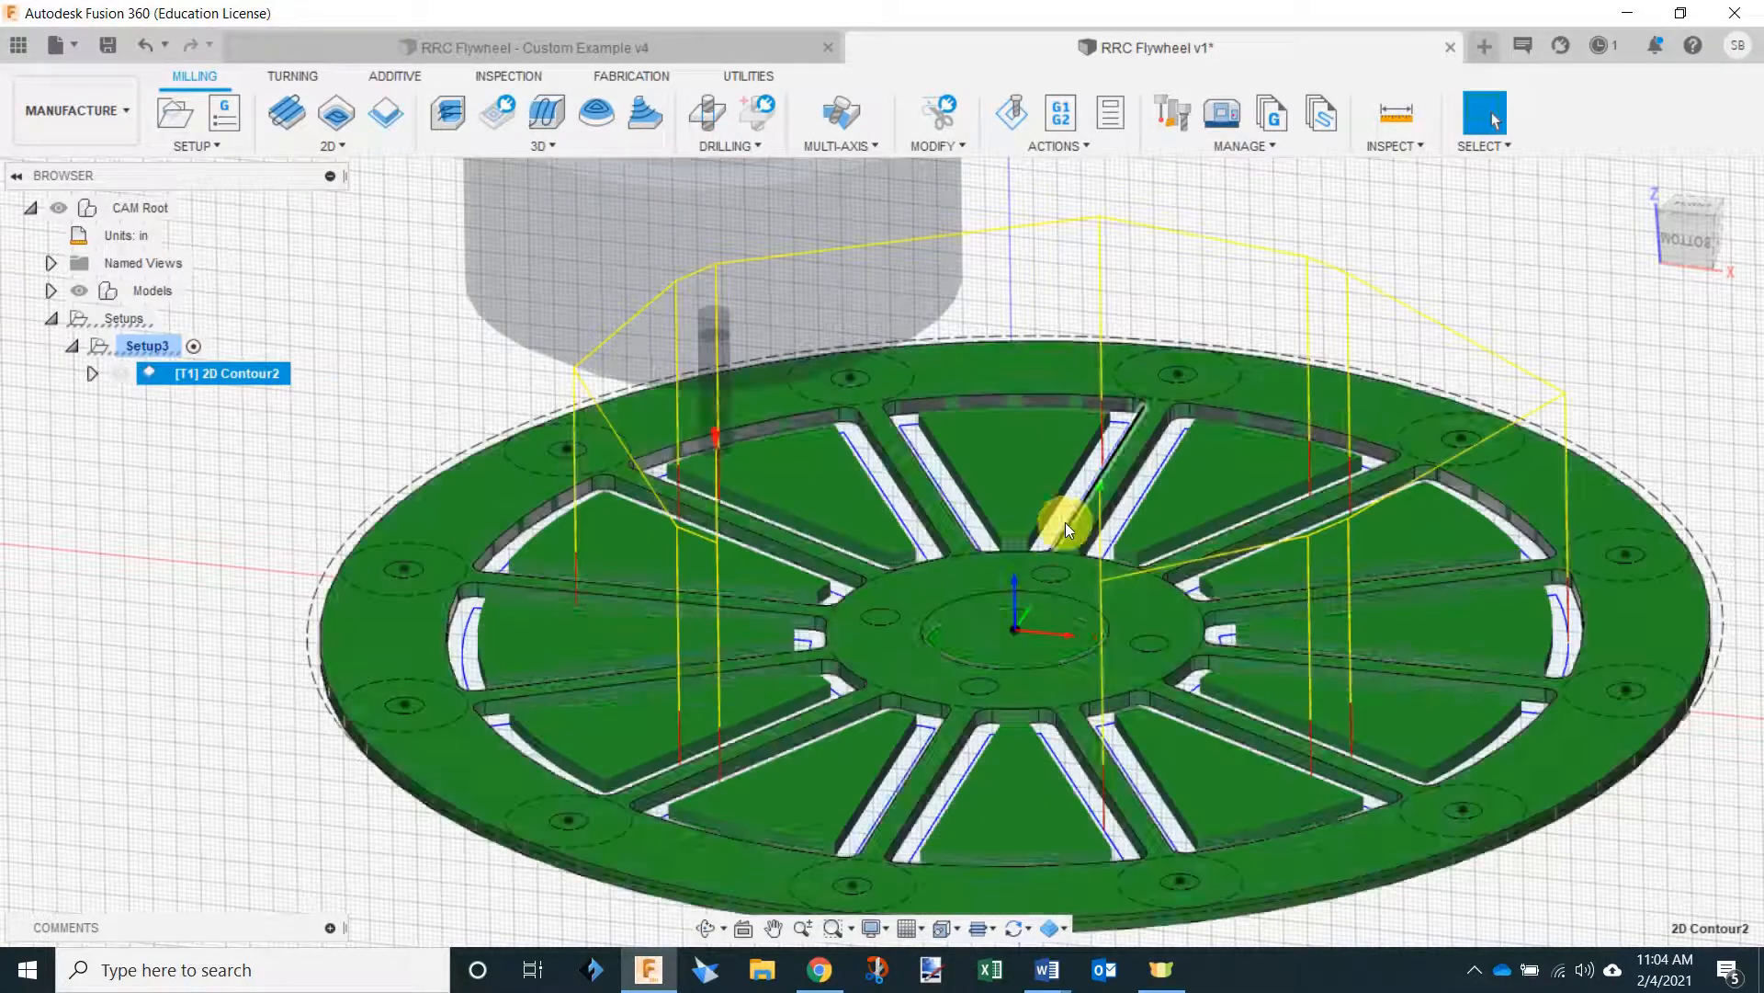
Review the generated 2D contour toolpath around the spoke openings and play its machining simulation.
{"action": "scroll", "coordinate": [972, 379], "scroll_direction": "down", "scroll_amount": 3}
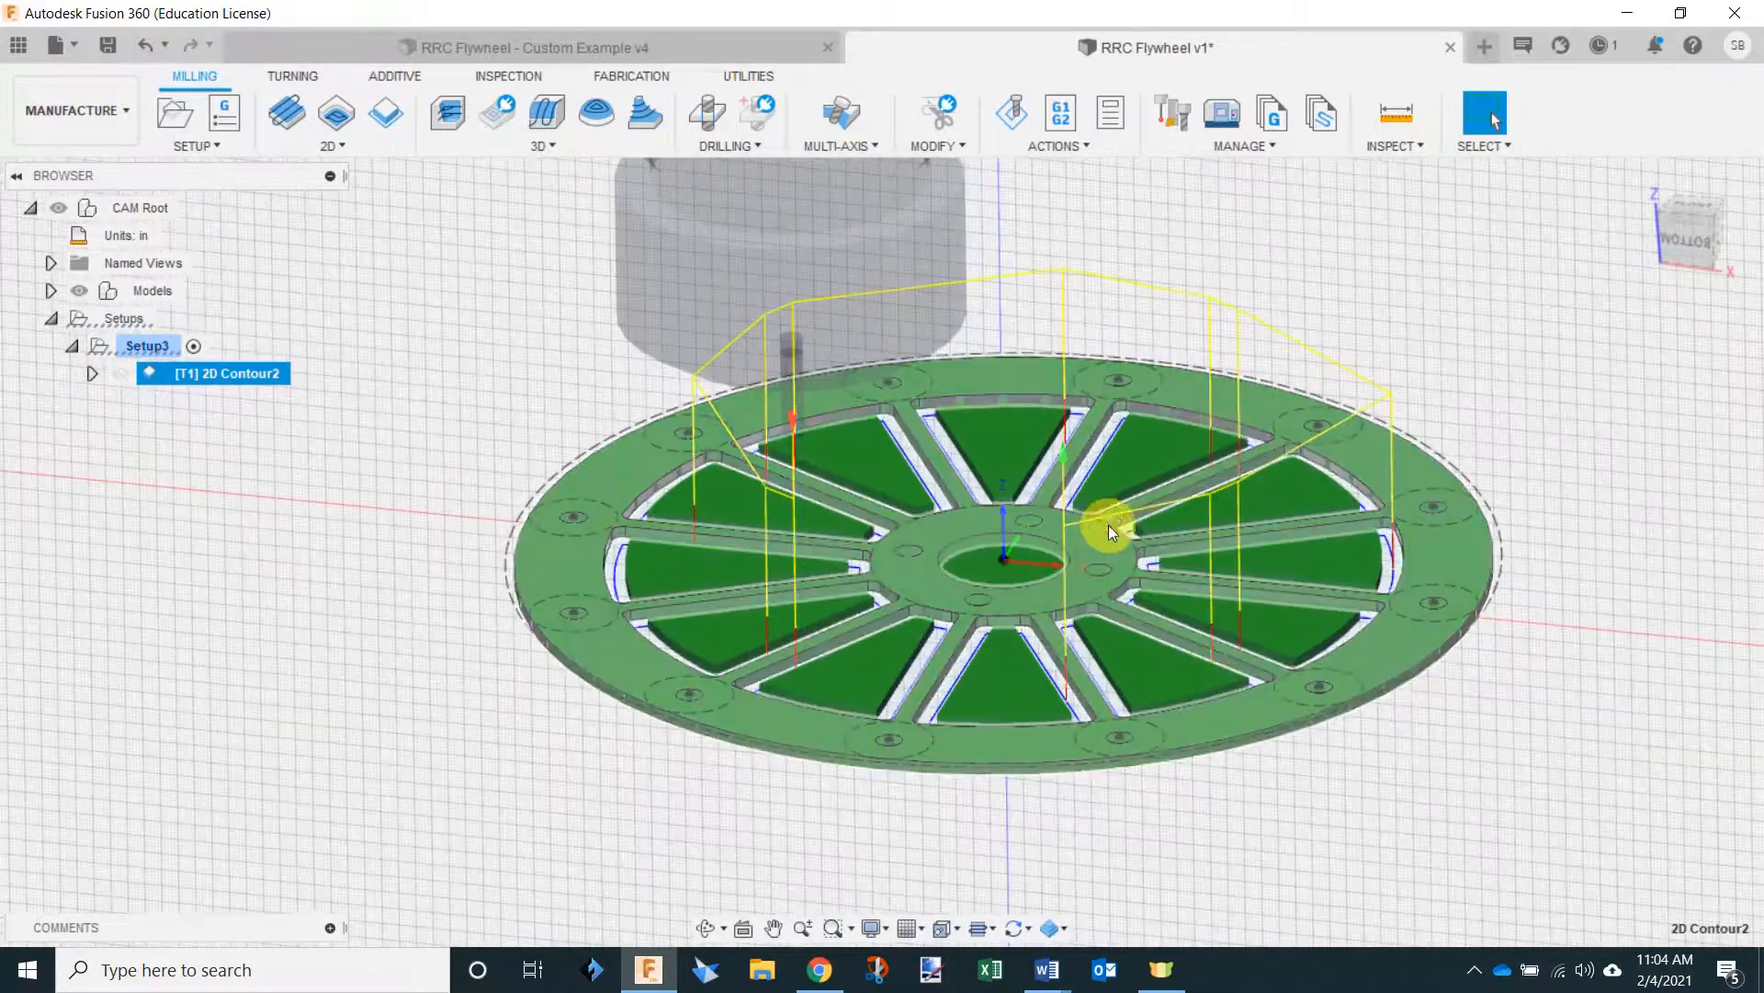
{"action": "mouse_move", "coordinate": [1110, 531]}
{"action": "middle_mouse_down", "text": "shift"}
{"action": "mouse_move", "coordinate": [1119, 477]}
{"action": "mouse_move", "coordinate": [1083, 552]}
{"action": "mouse_move", "coordinate": [1099, 551]}
{"action": "mouse_move", "coordinate": [1072, 524]}
{"action": "mouse_move", "coordinate": [1103, 543]}
{"action": "mouse_move", "coordinate": [1107, 575]}
{"action": "mouse_move", "coordinate": [1150, 551]}
{"action": "mouse_move", "coordinate": [1130, 579]}
{"action": "mouse_move", "coordinate": [1121, 558]}
{"action": "middle_mouse_up", "text": "shift"}
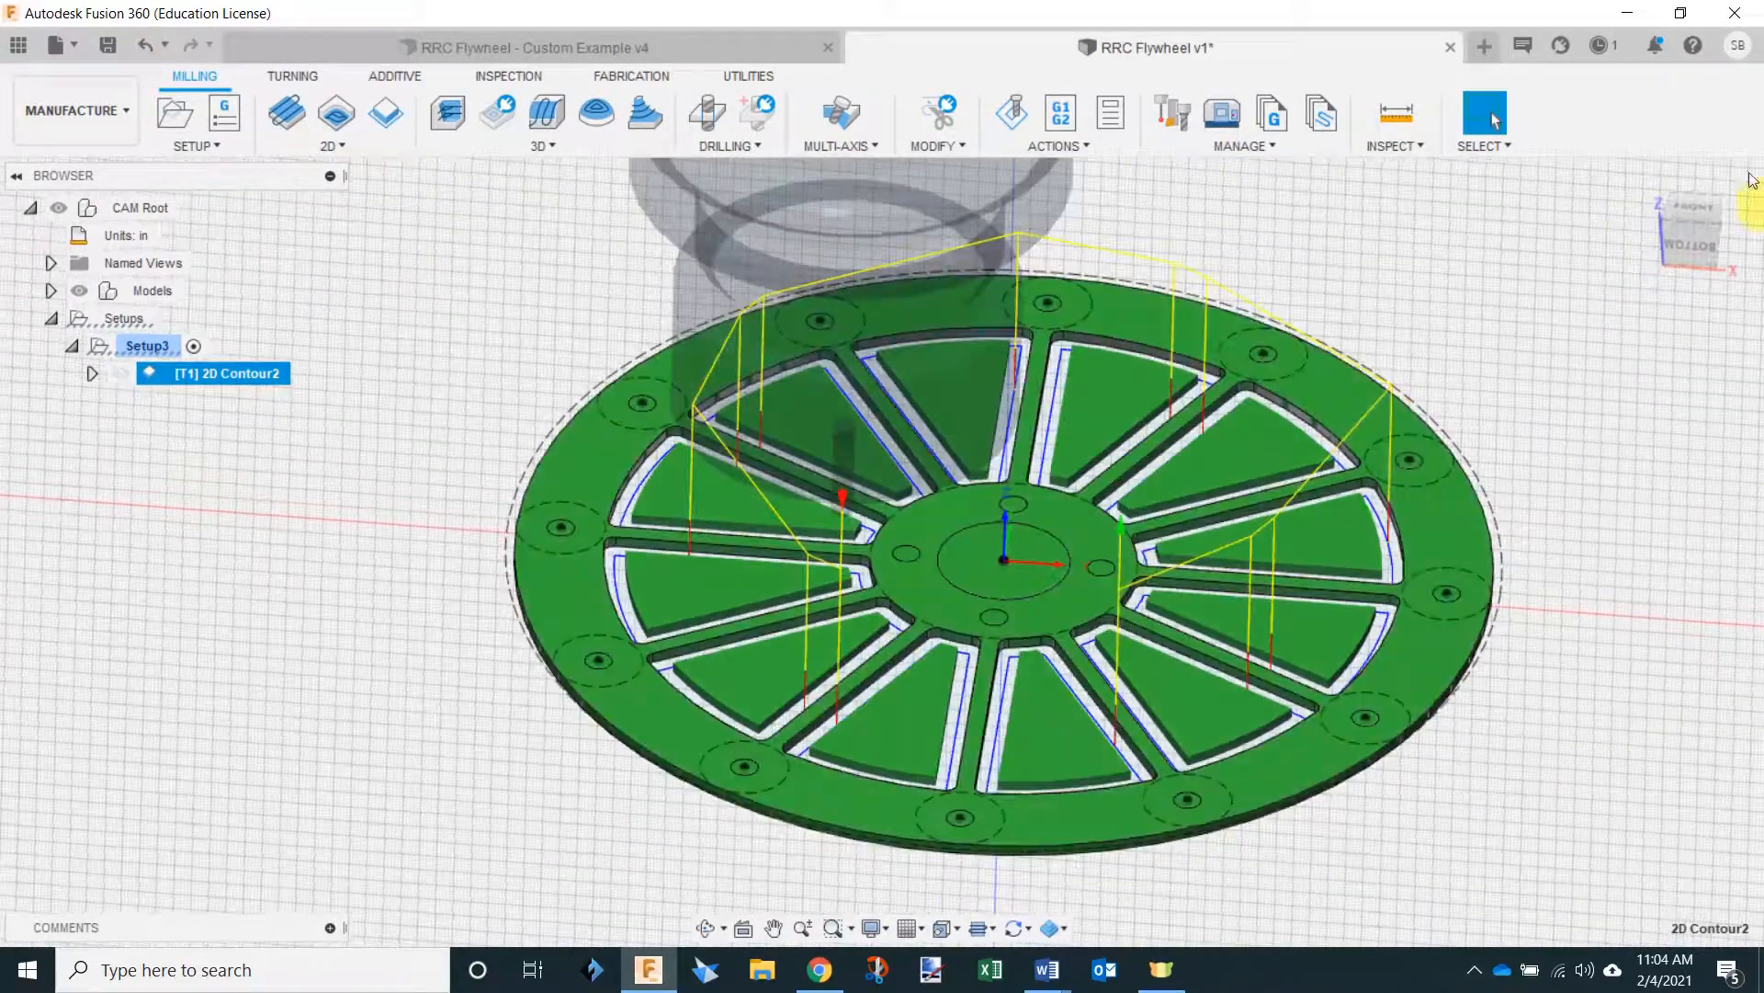
{"action": "left_click", "coordinate": [1718, 228]}
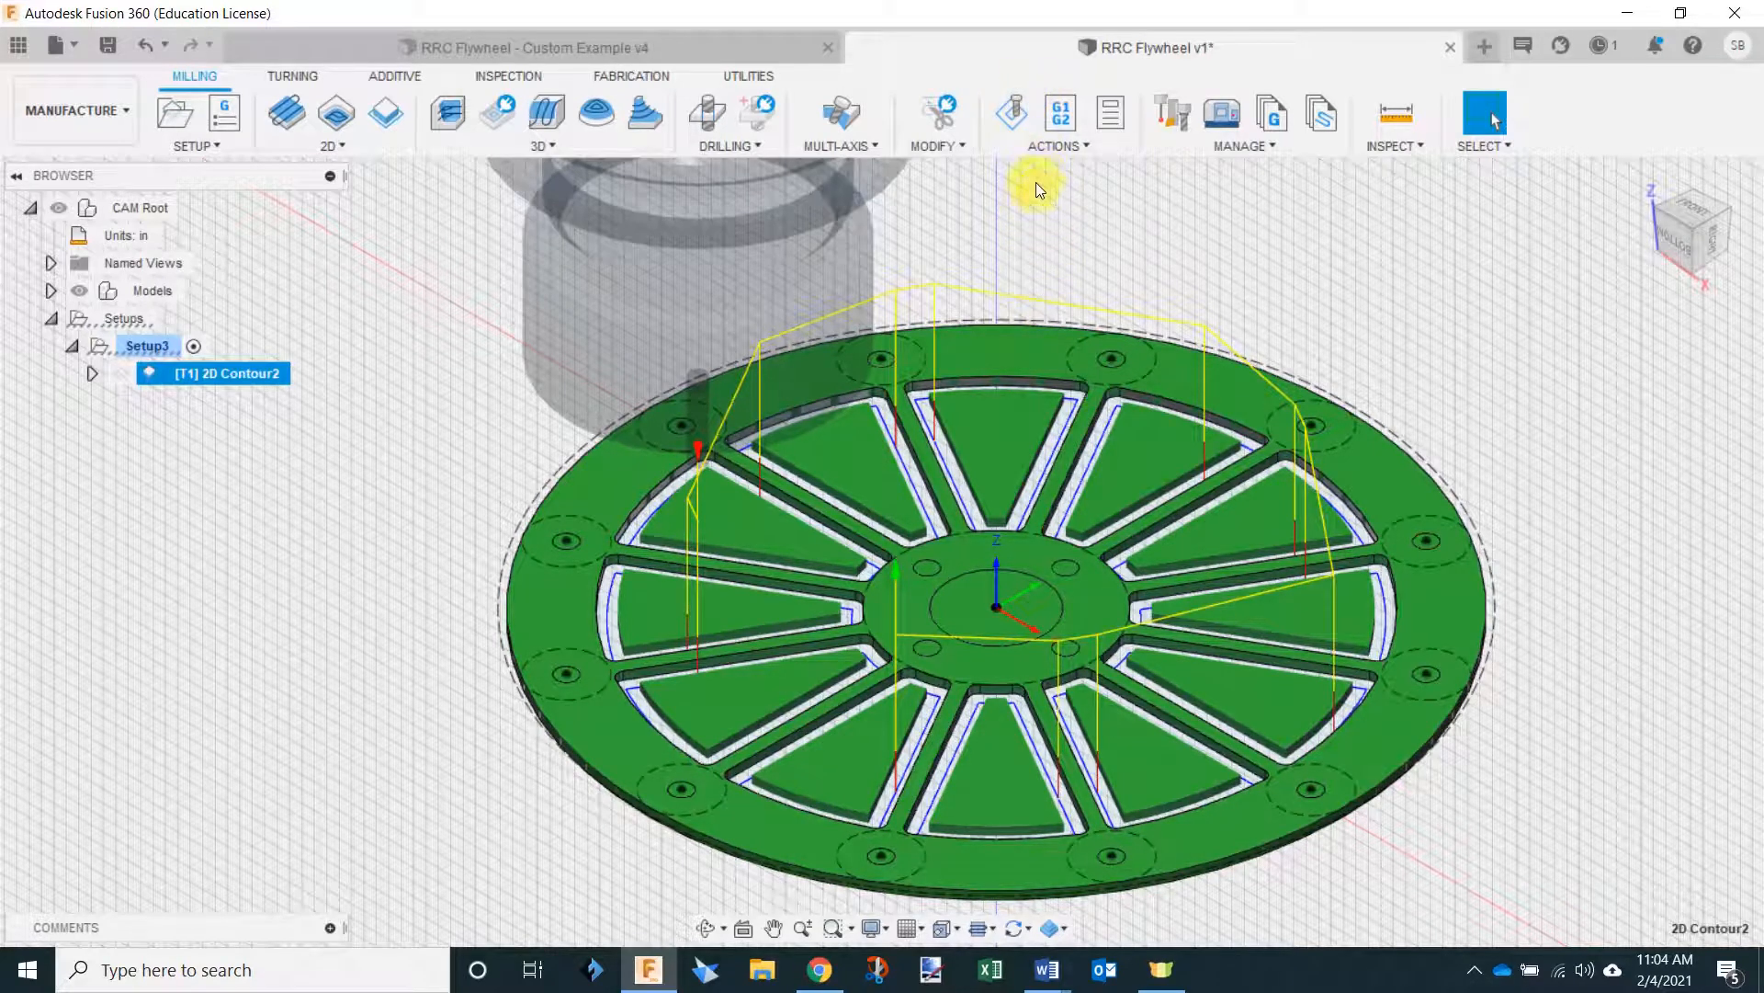
{"action": "left_click", "coordinate": [1022, 109]}
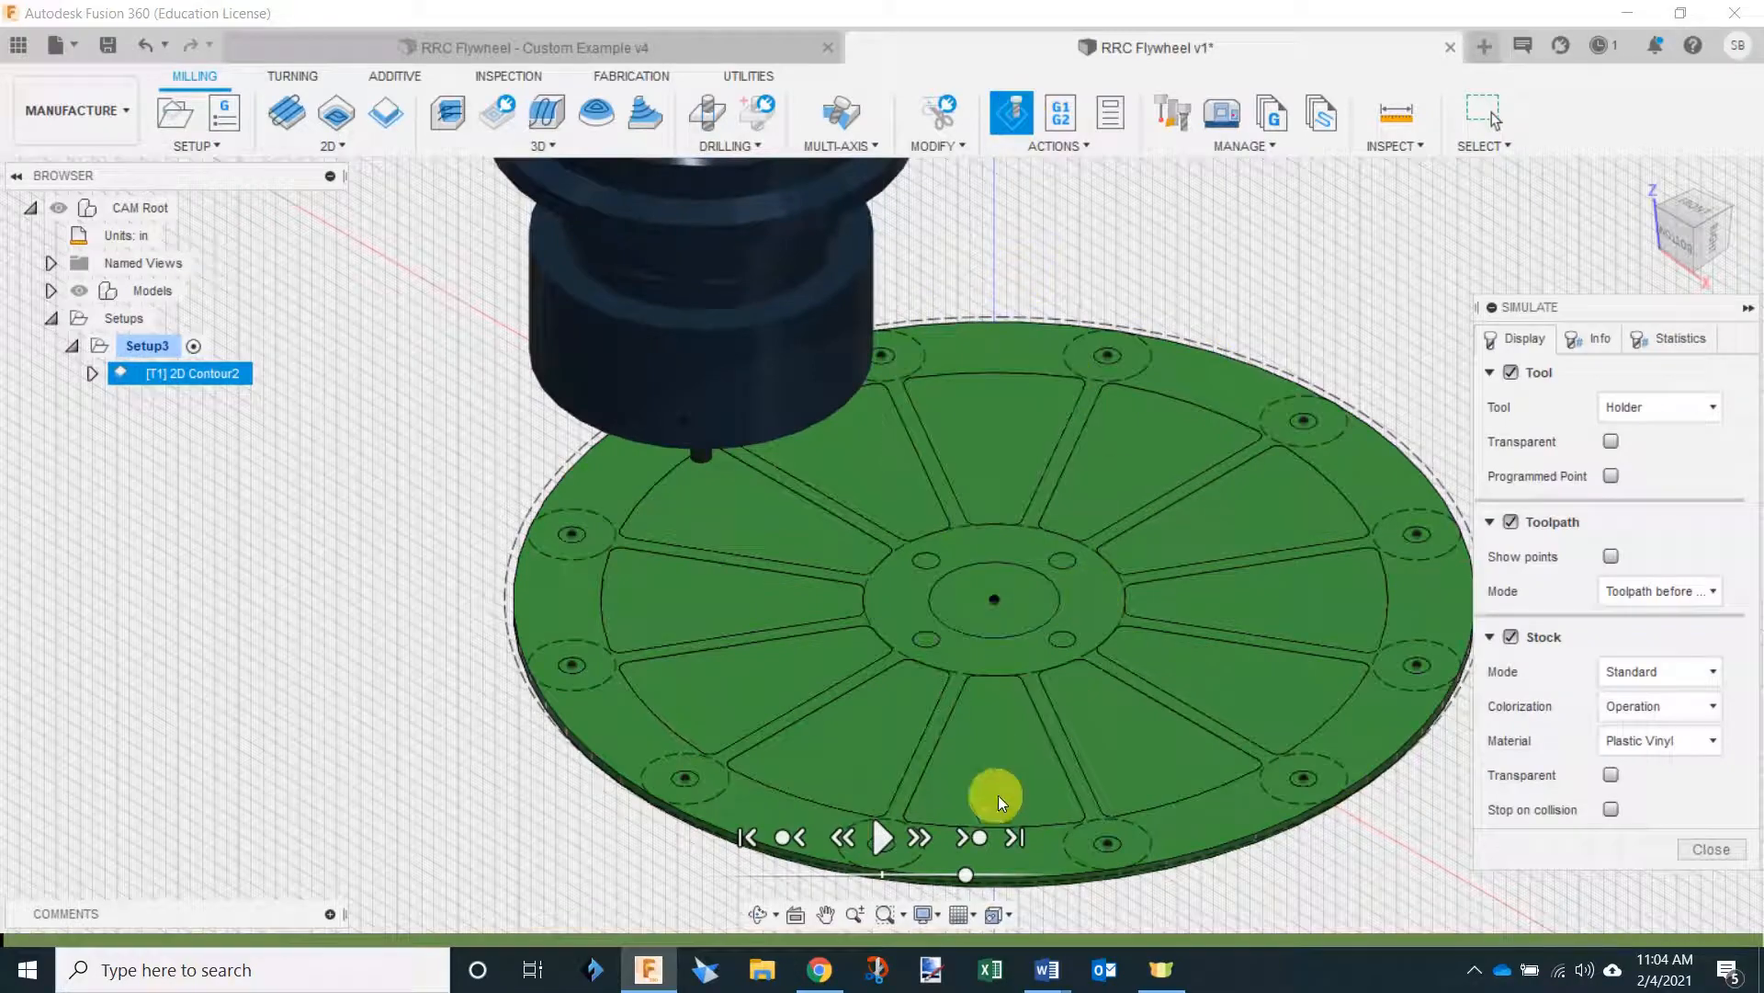
{"action": "left_click", "coordinate": [881, 839]}
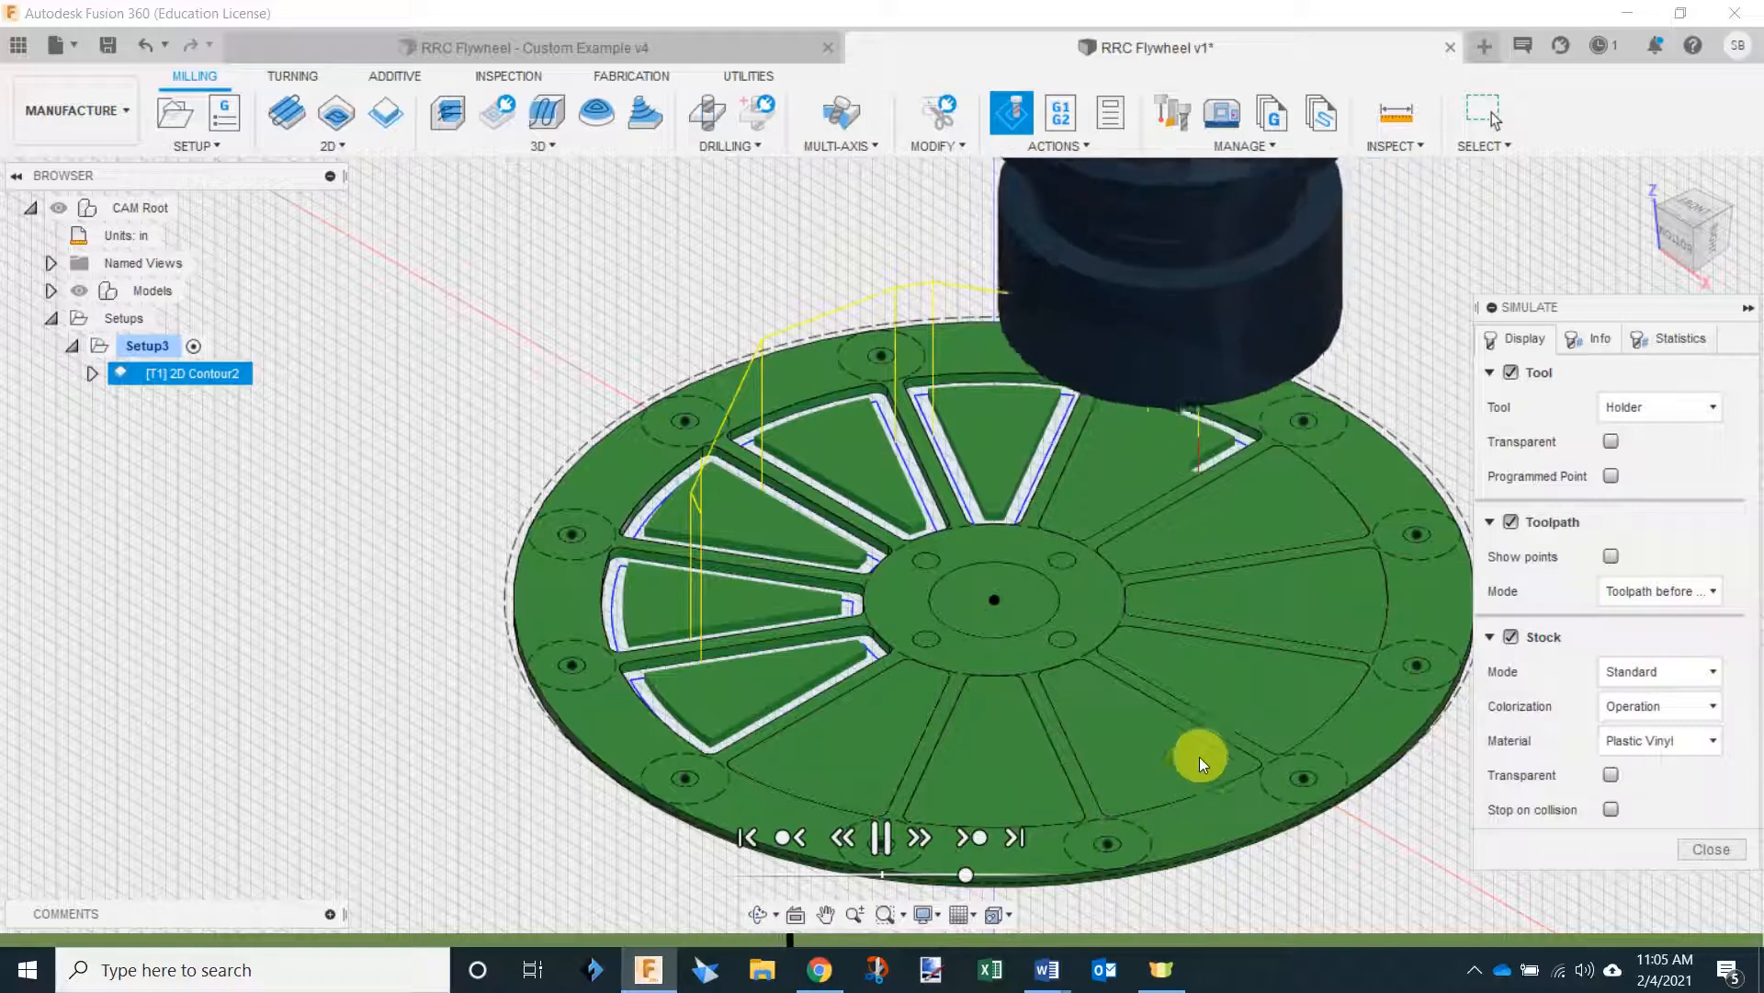
Replay the simulation and compare the cutter's depth with the flywheel's underside from the side.
{"action": "left_click", "coordinate": [1679, 235]}
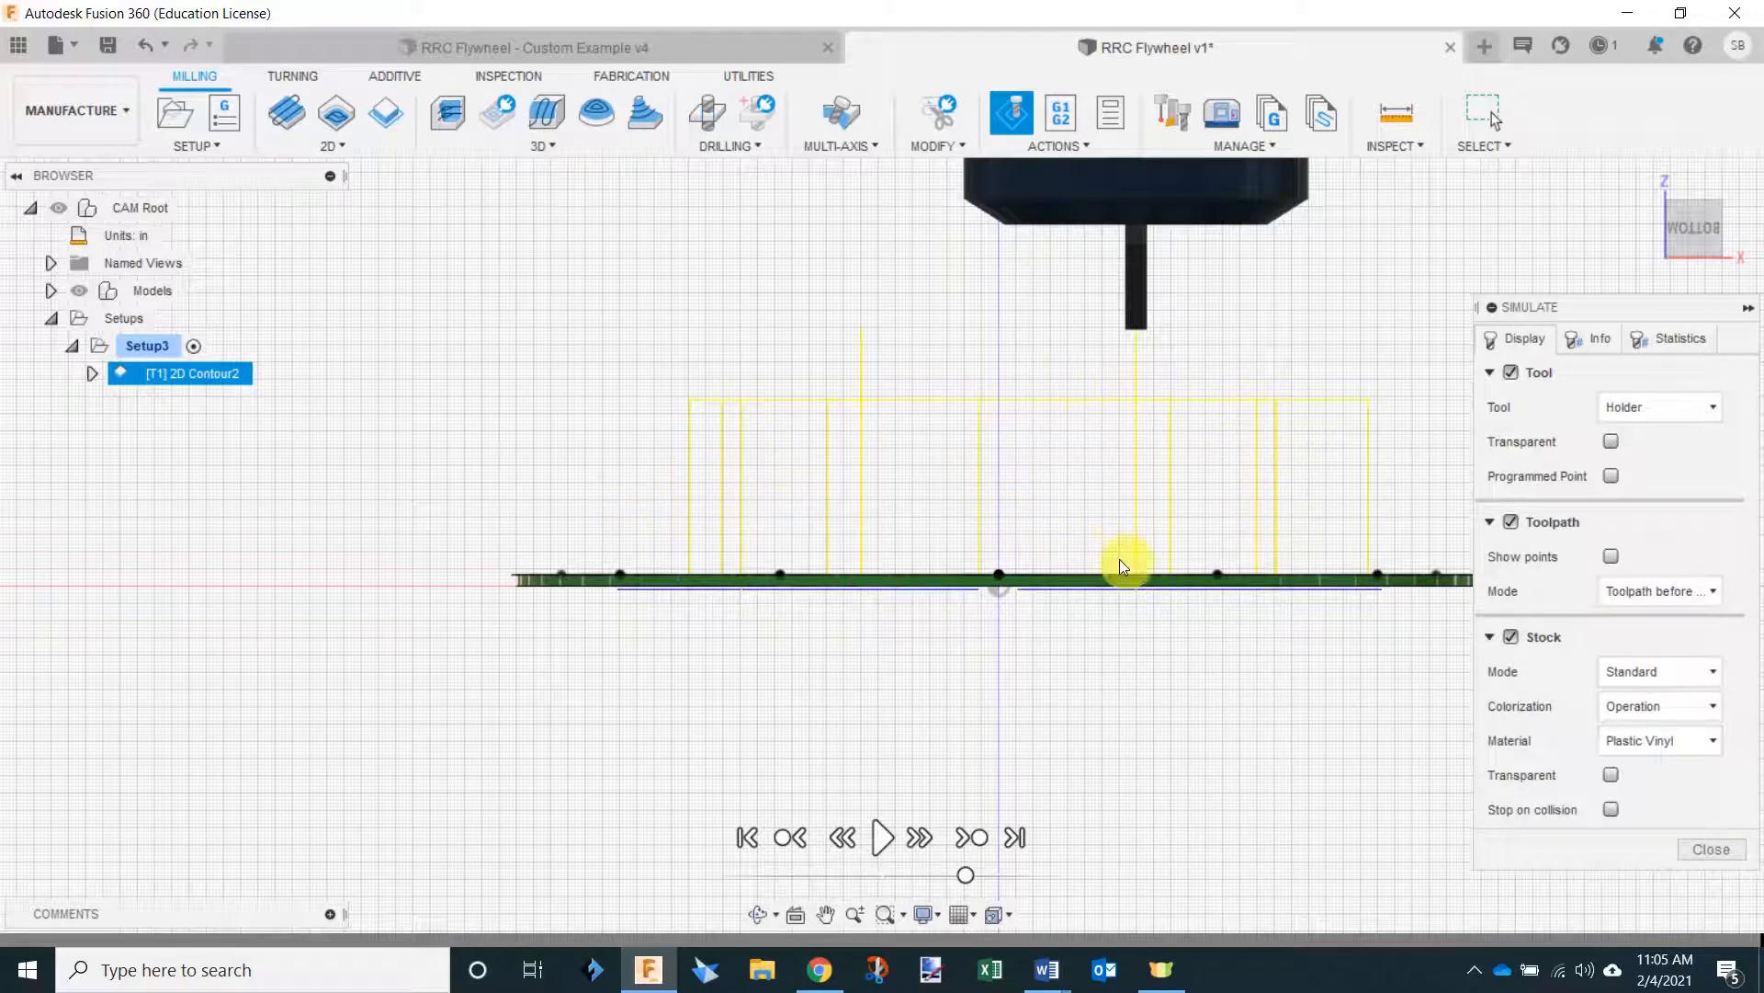
{"action": "left_click", "coordinate": [883, 843]}
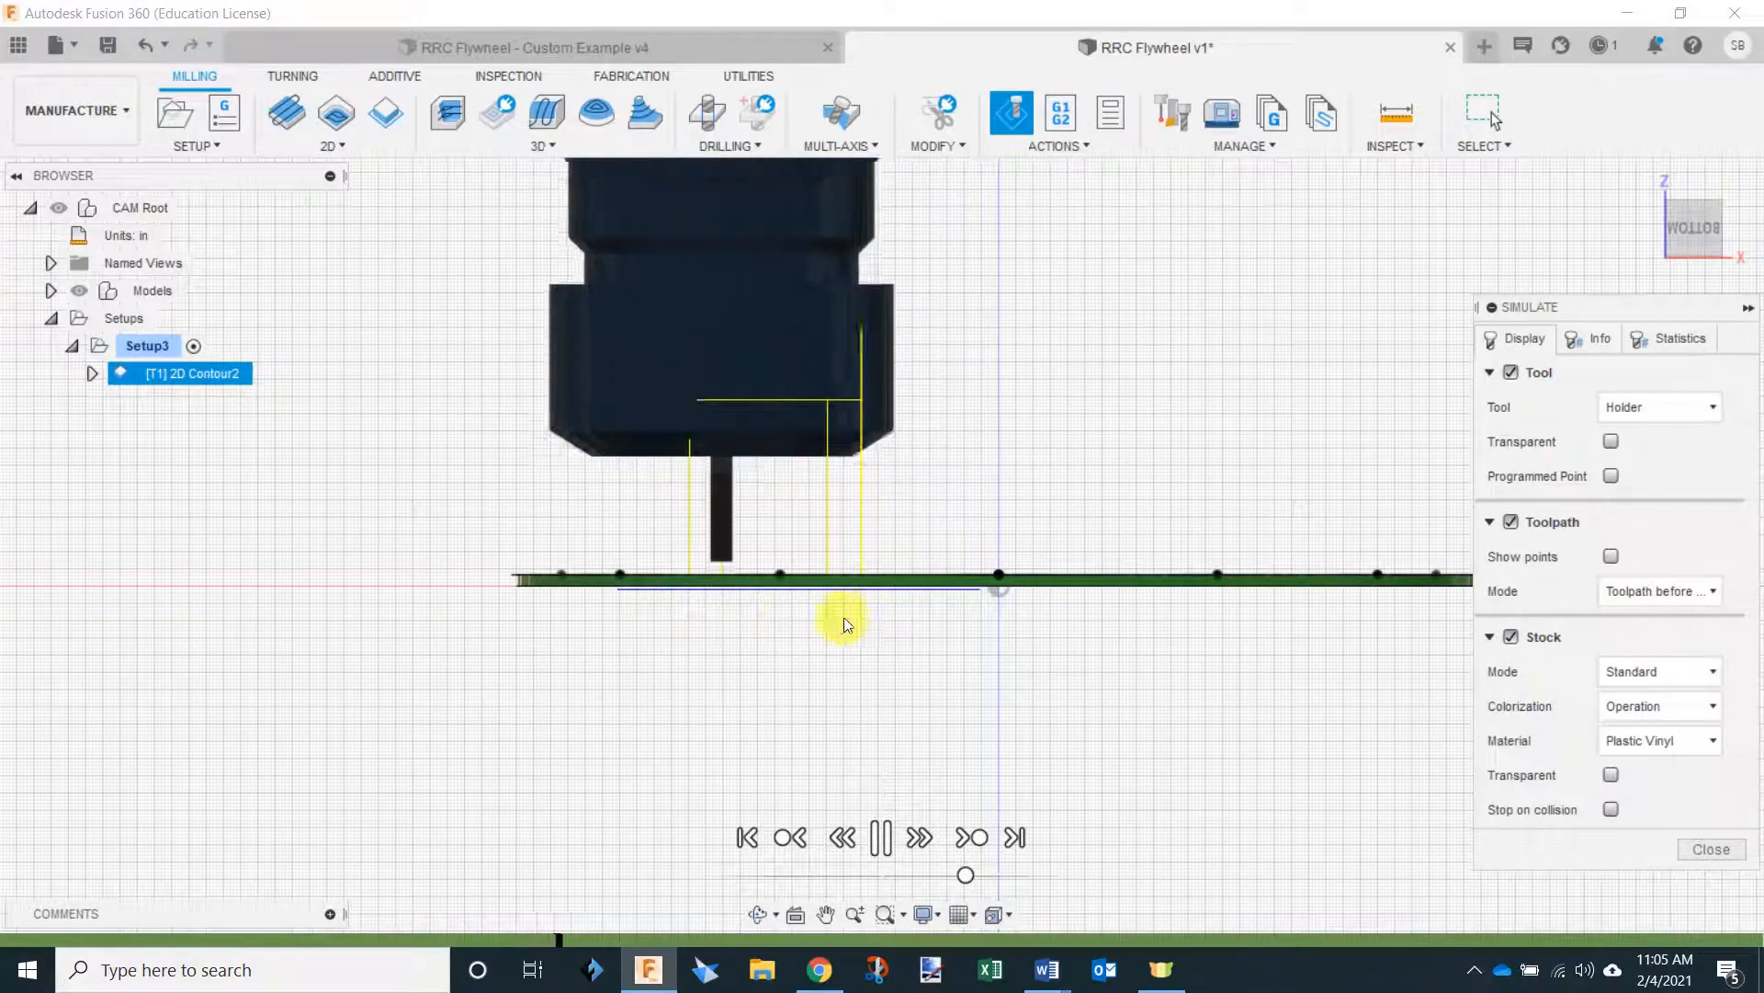
{"action": "middle_click_drag", "start_coordinate": [794, 607], "coordinate": [888, 551], "text": "shift"}
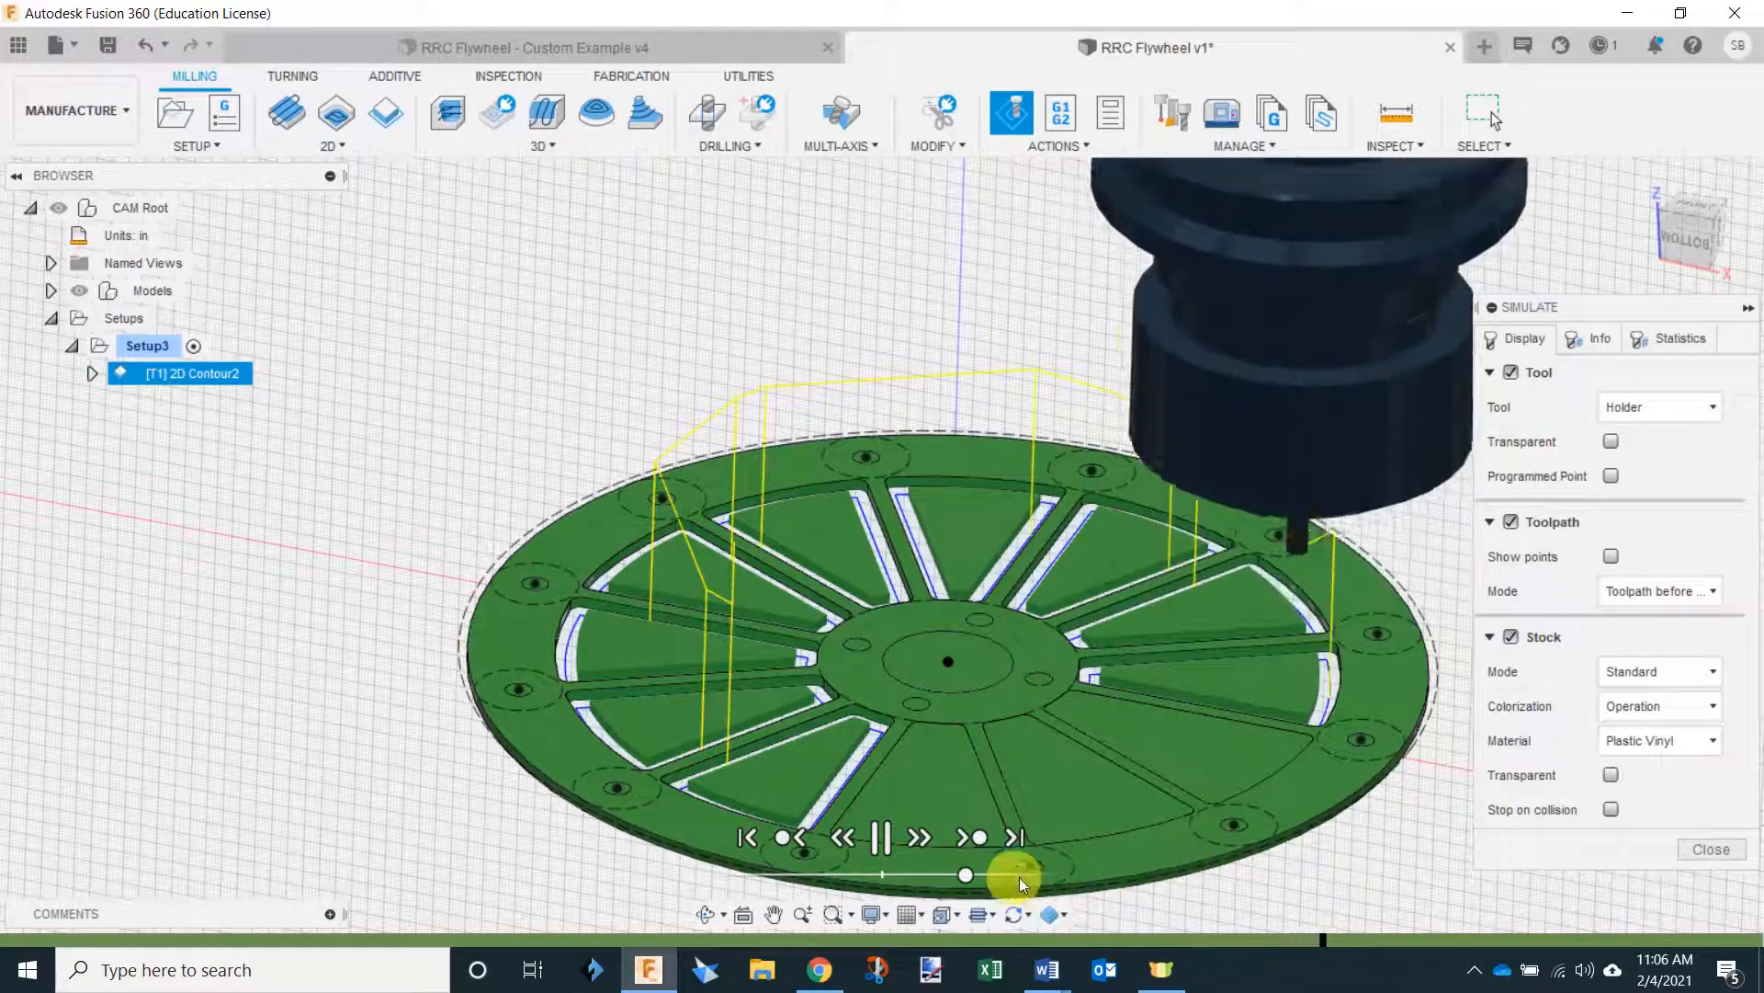
{"action": "left_click", "coordinate": [1691, 243]}
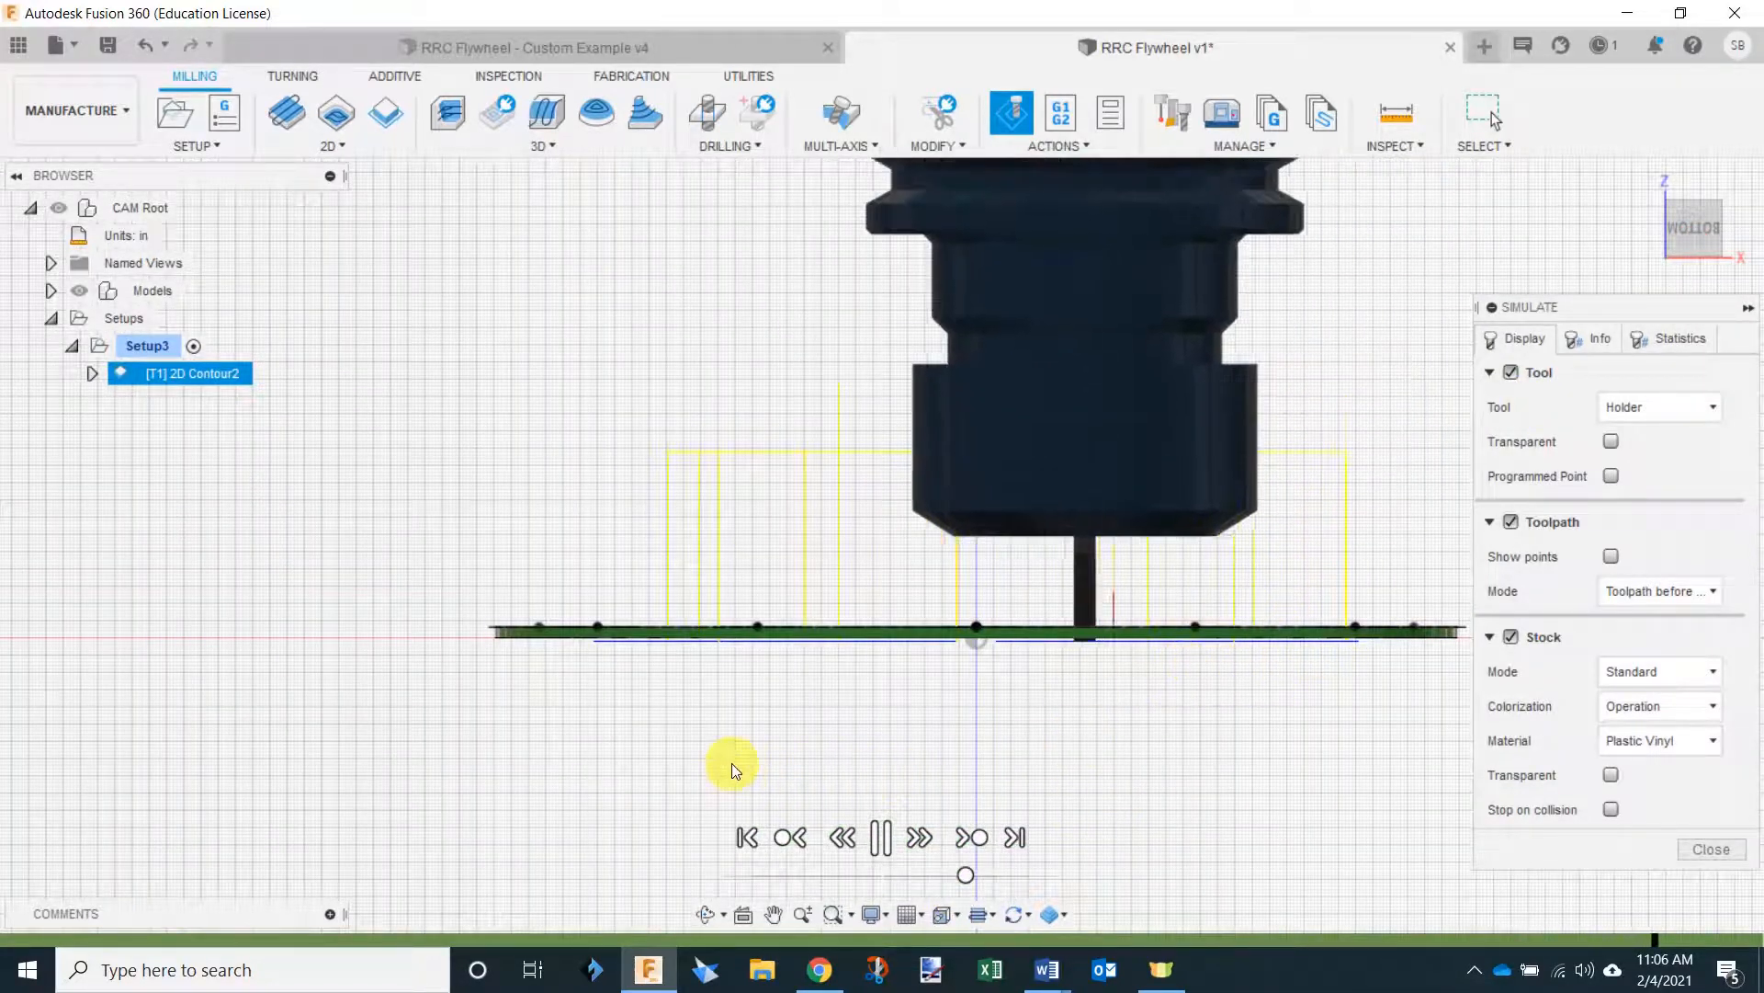
{"action": "scroll", "coordinate": [1150, 611], "scroll_direction": "up", "scroll_amount": 6}
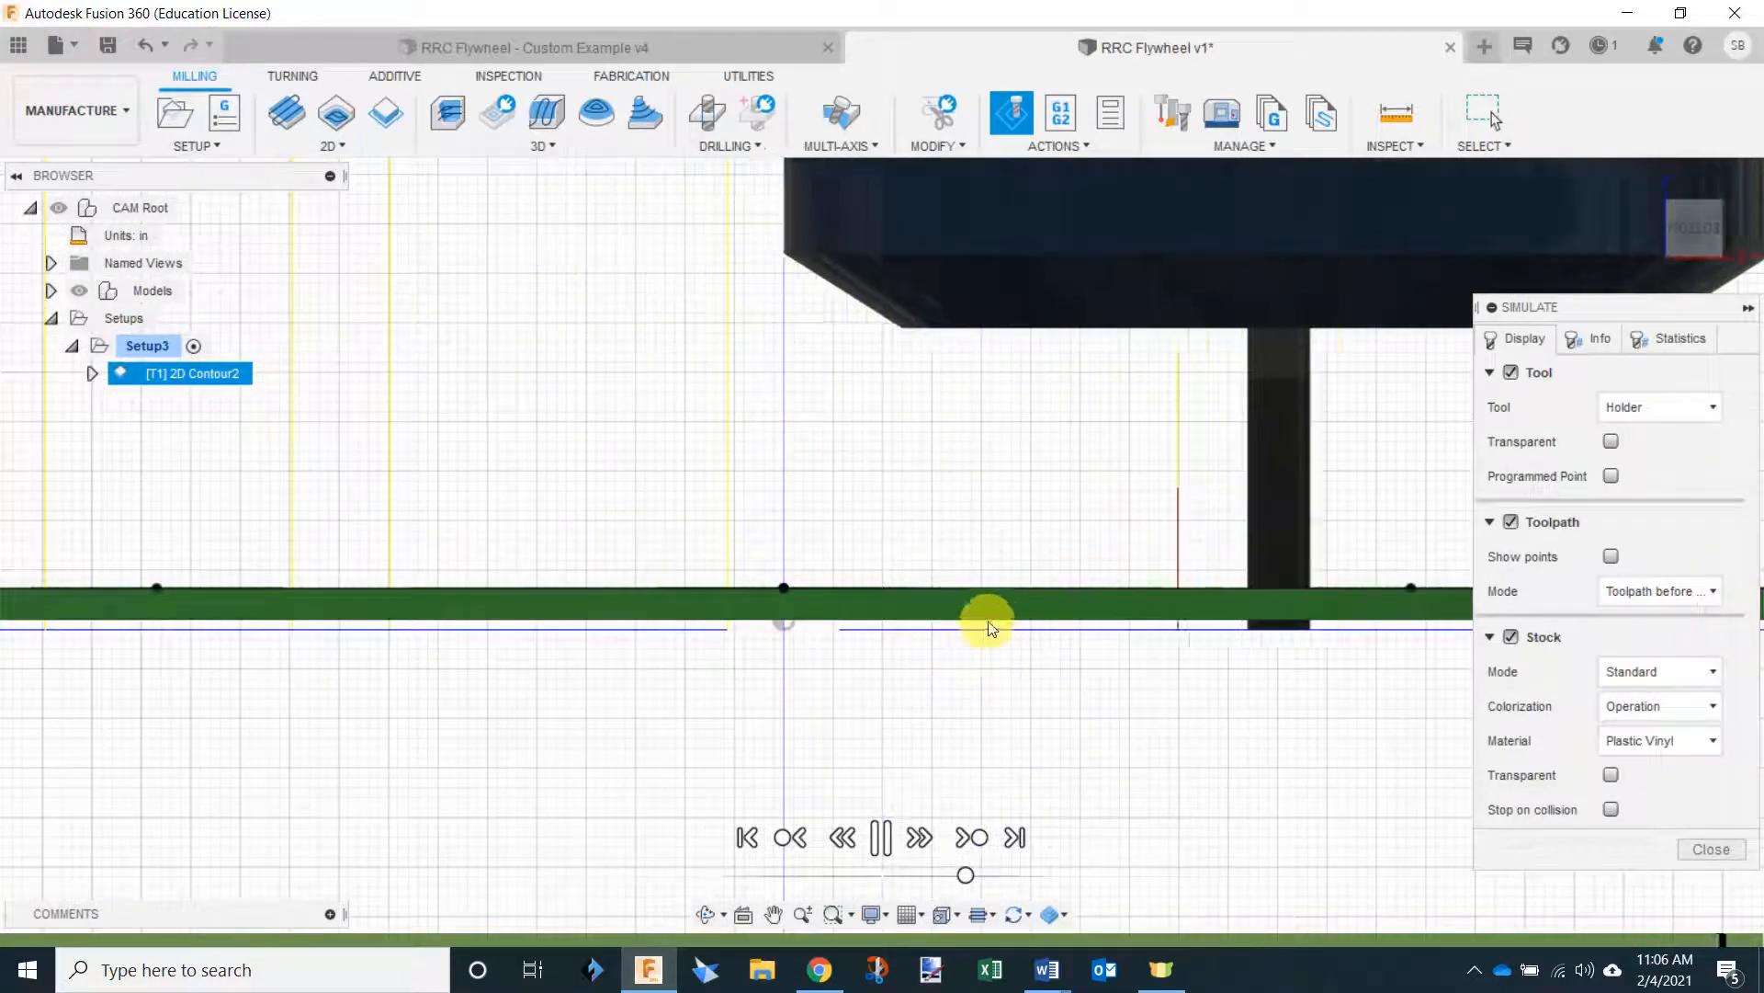
{"action": "scroll", "coordinate": [995, 638], "scroll_direction": "down", "scroll_amount": 4}
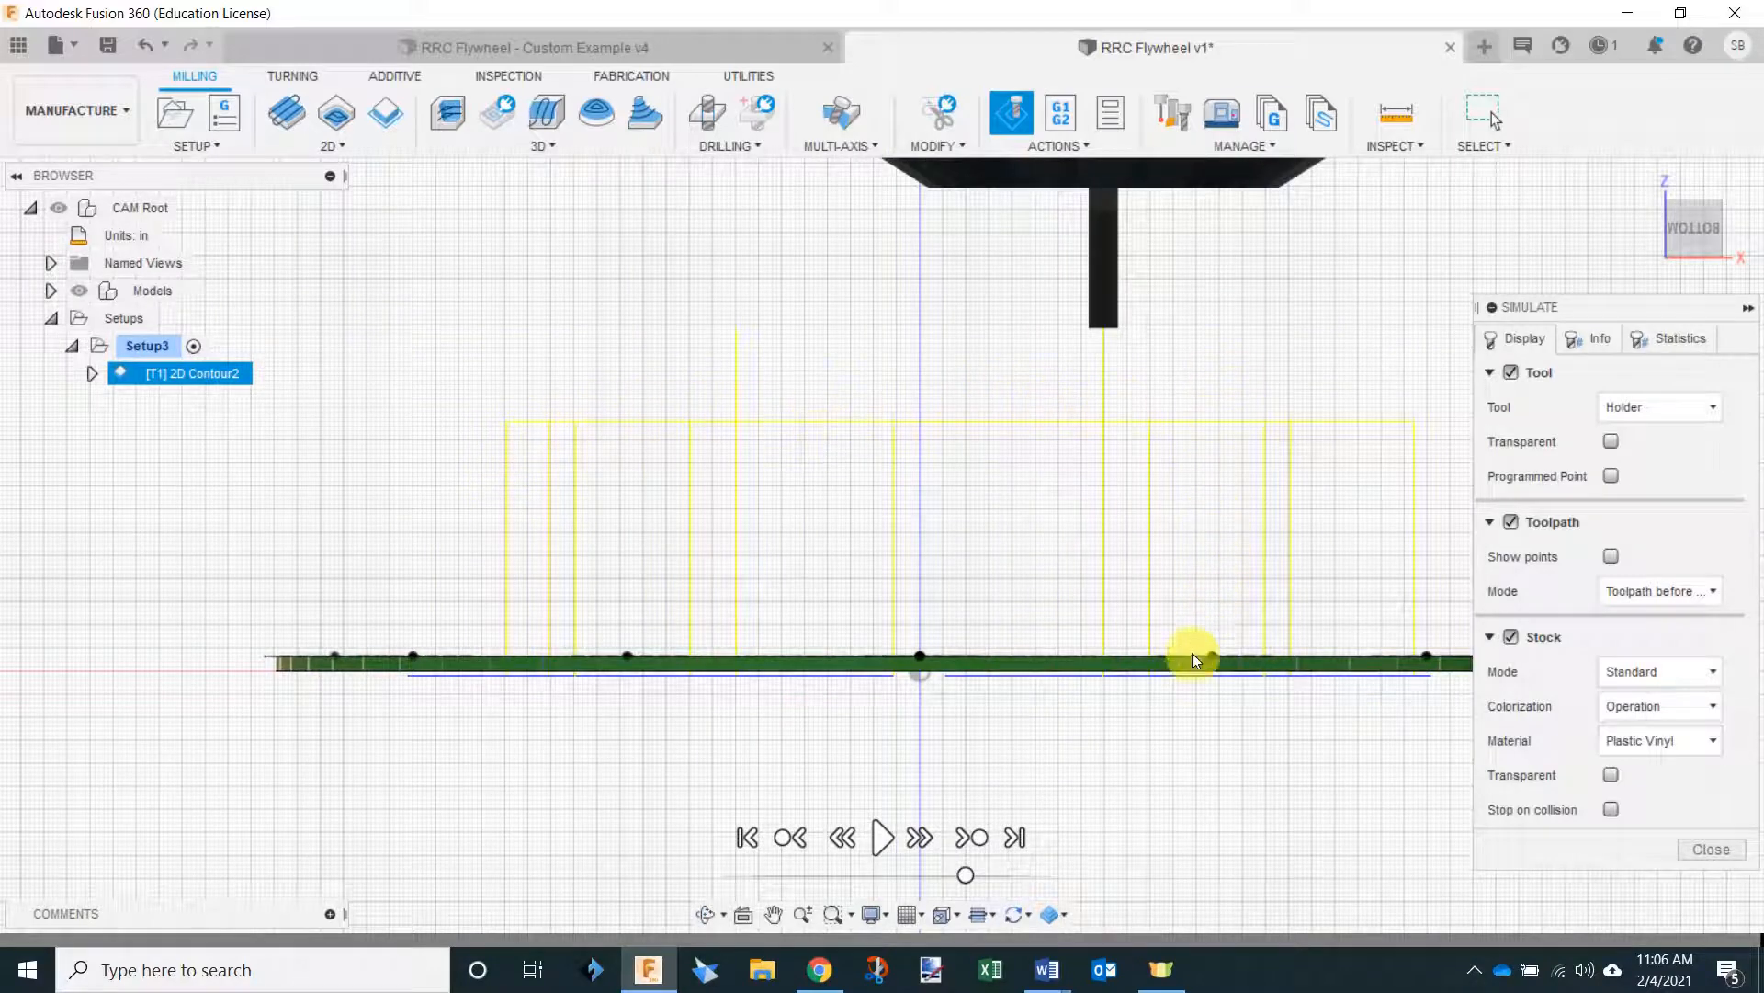
Examine the simulated cuts of the spoke openings and the rapid moves between them from several angles.
{"action": "middle_click_drag", "start_coordinate": [978, 643], "coordinate": [970, 663], "text": "shift"}
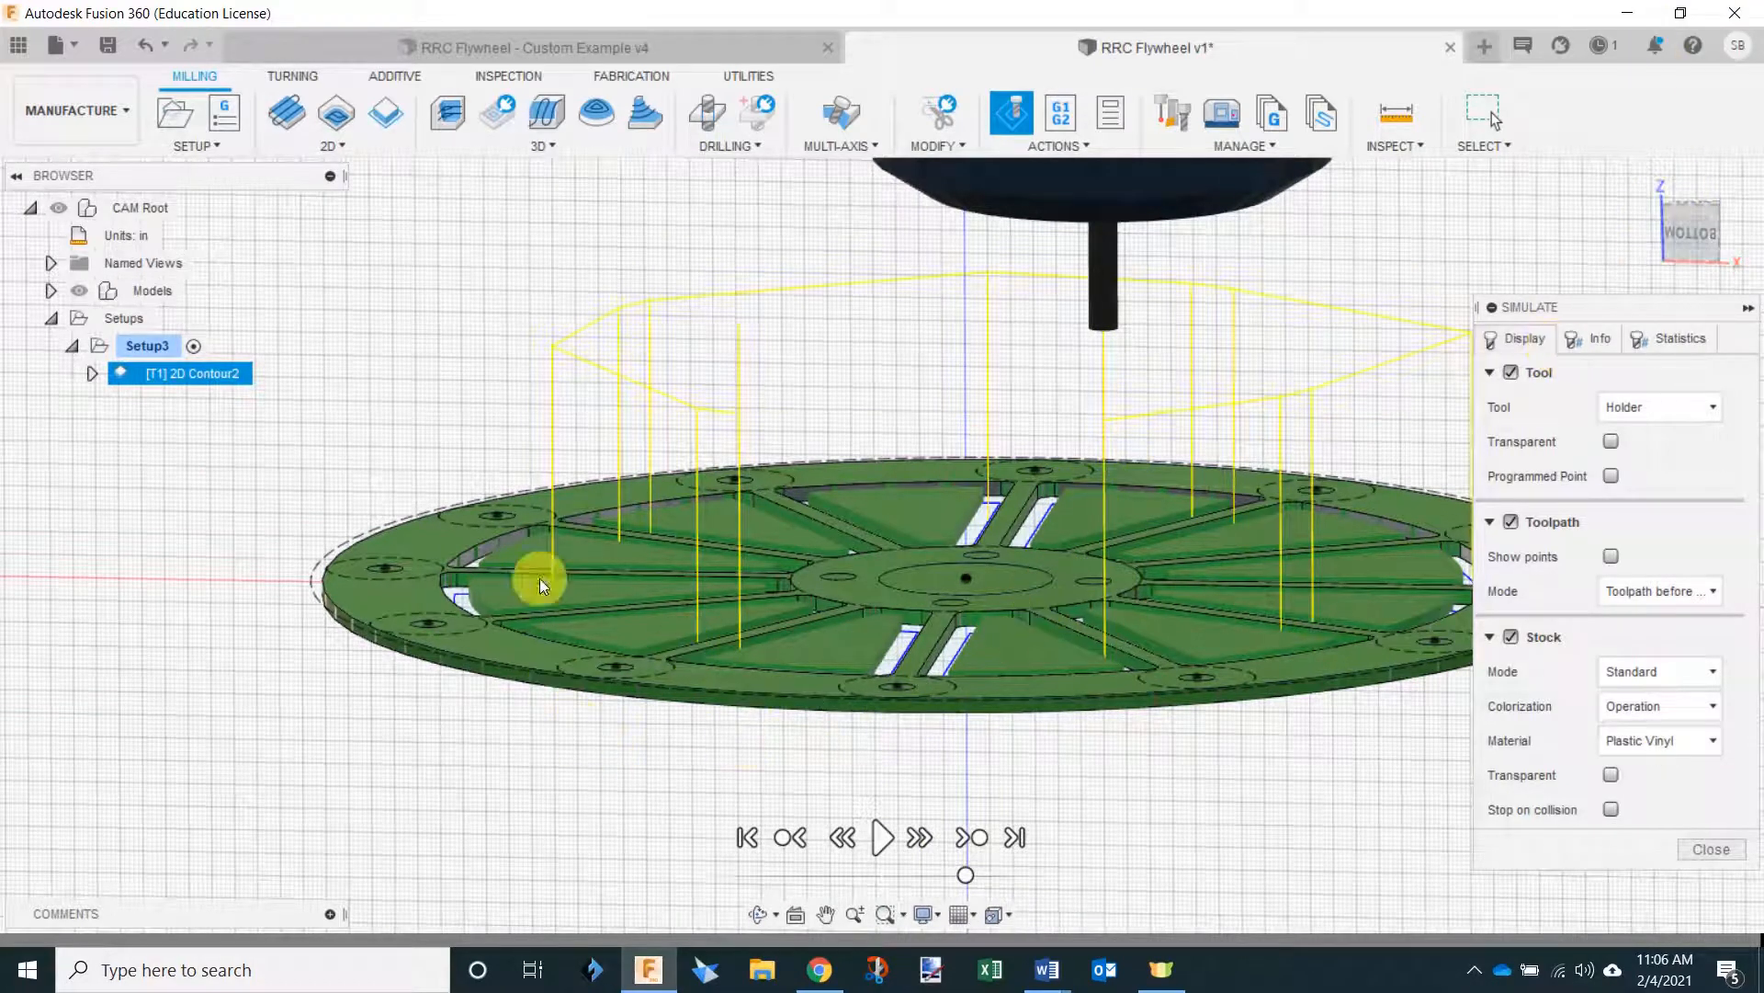
{"action": "middle_click_drag", "start_coordinate": [905, 568], "coordinate": [988, 660], "text": "shift"}
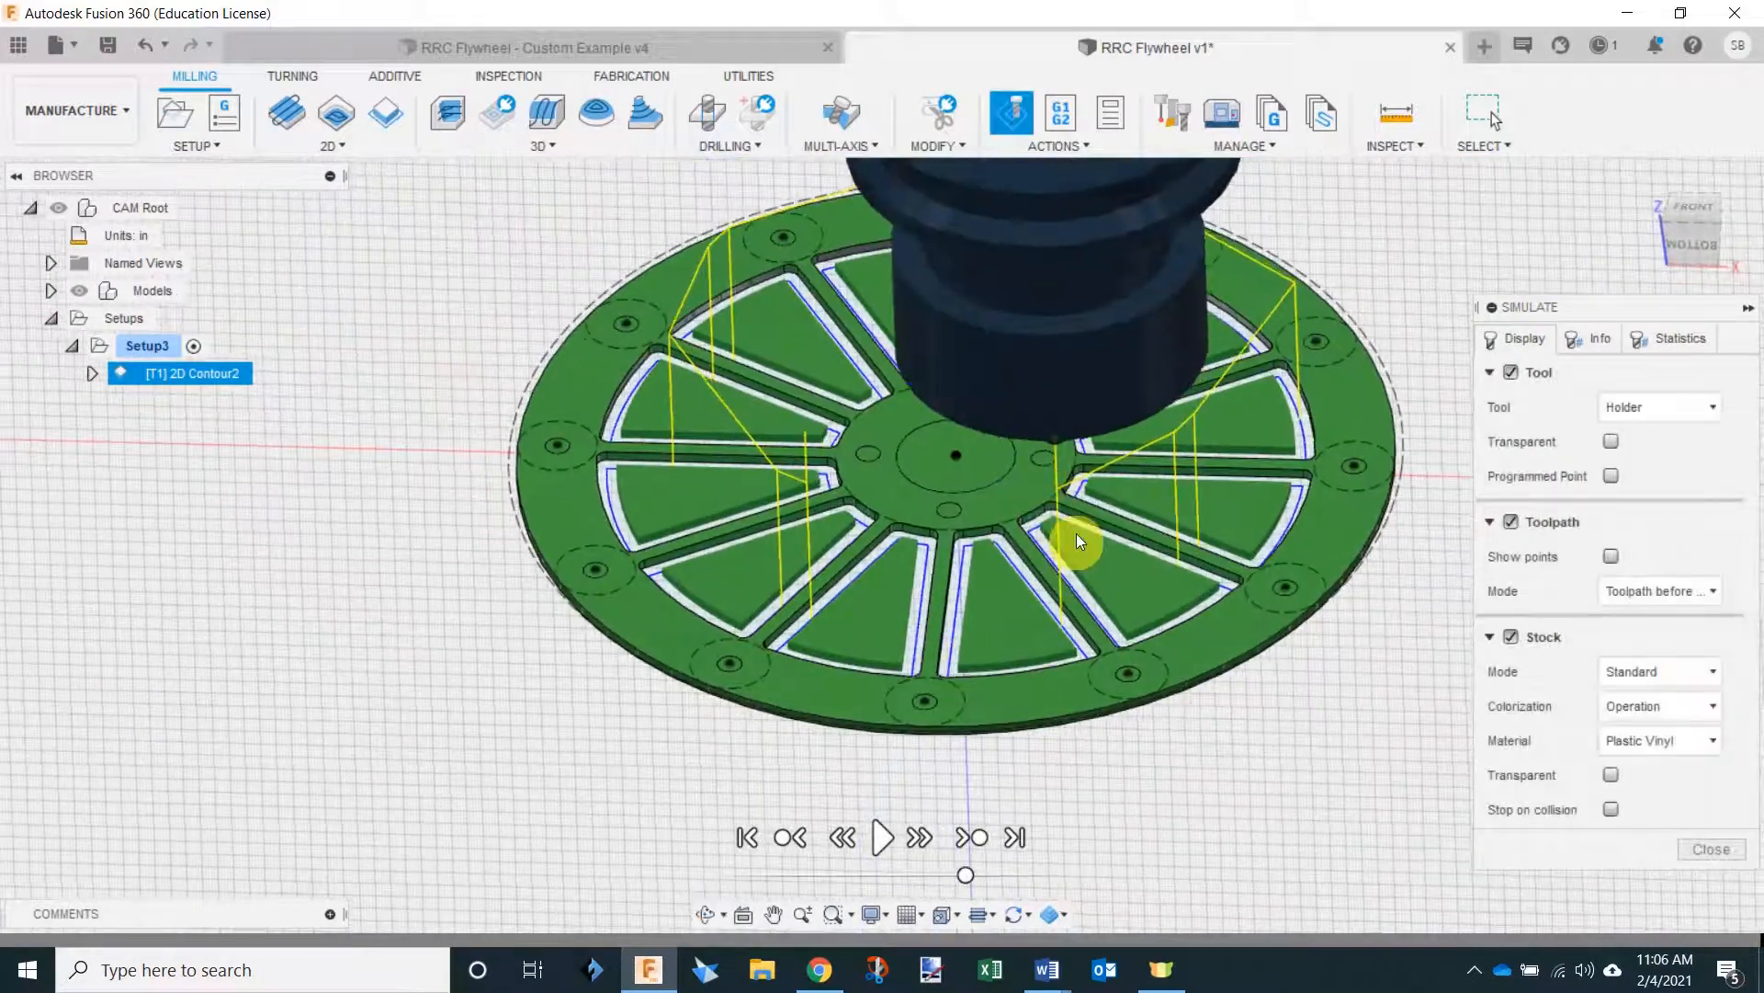
{"action": "middle_click_drag", "start_coordinate": [1078, 537], "coordinate": [1083, 529], "text": "shift"}
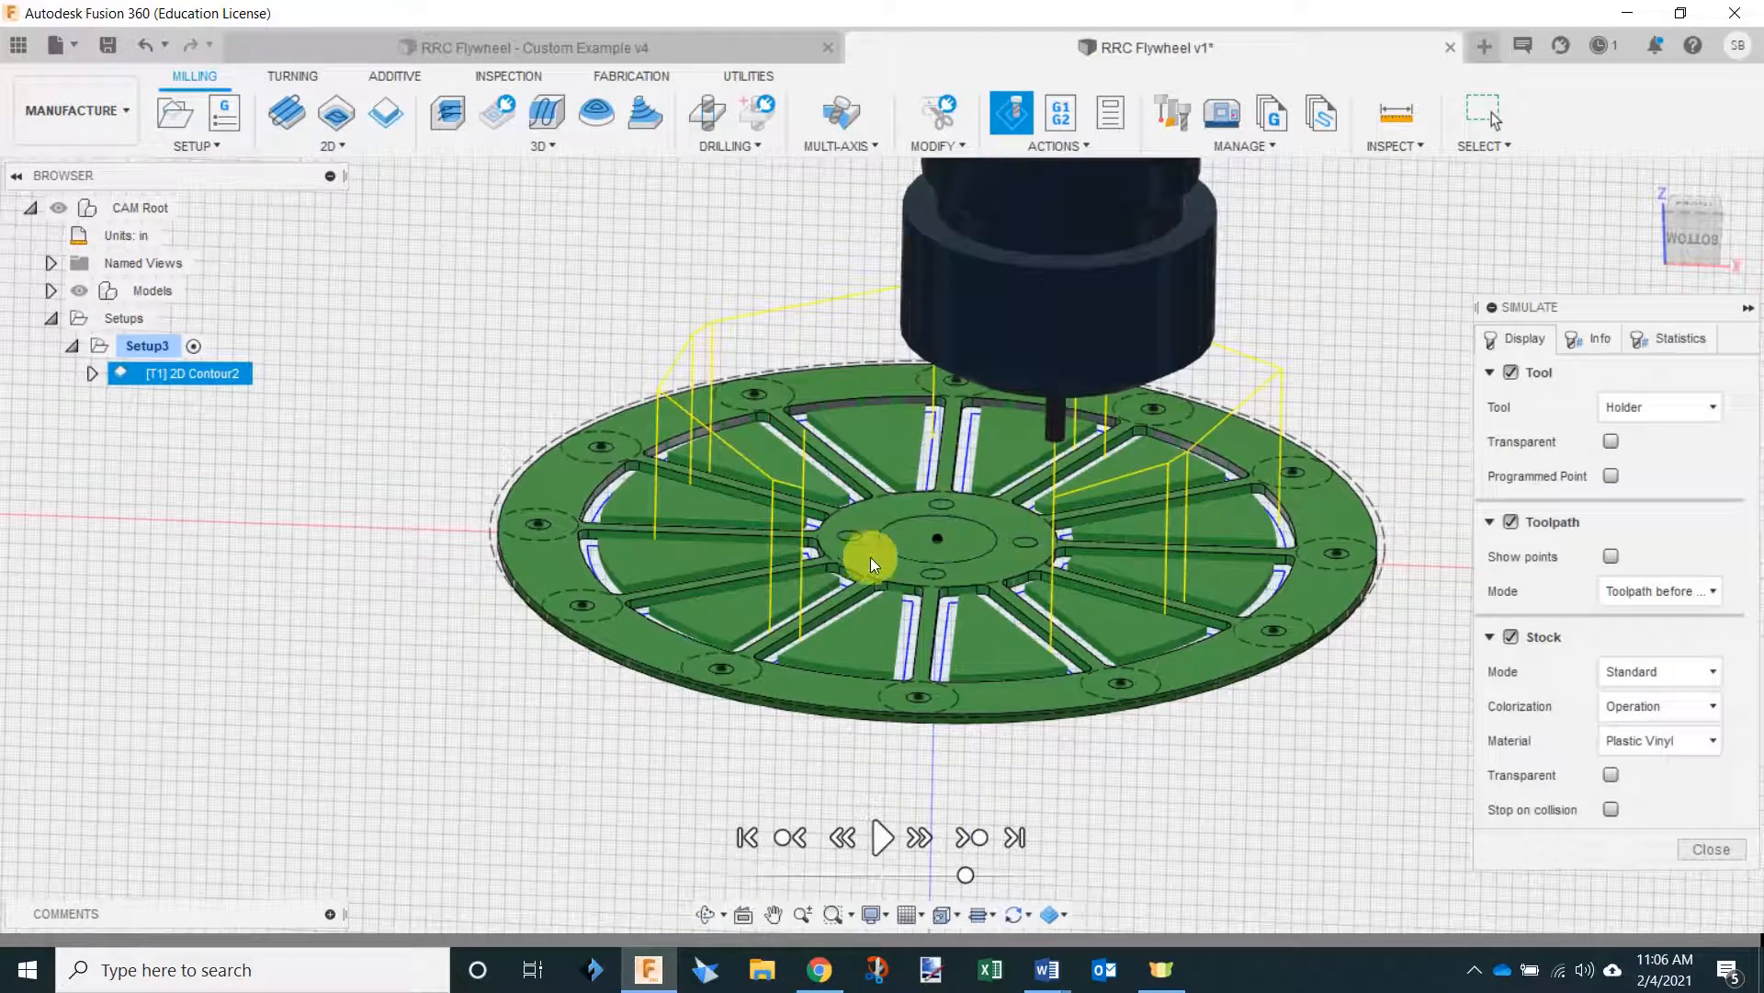
{"action": "middle_click_drag", "start_coordinate": [961, 496], "coordinate": [985, 450], "text": "shift"}
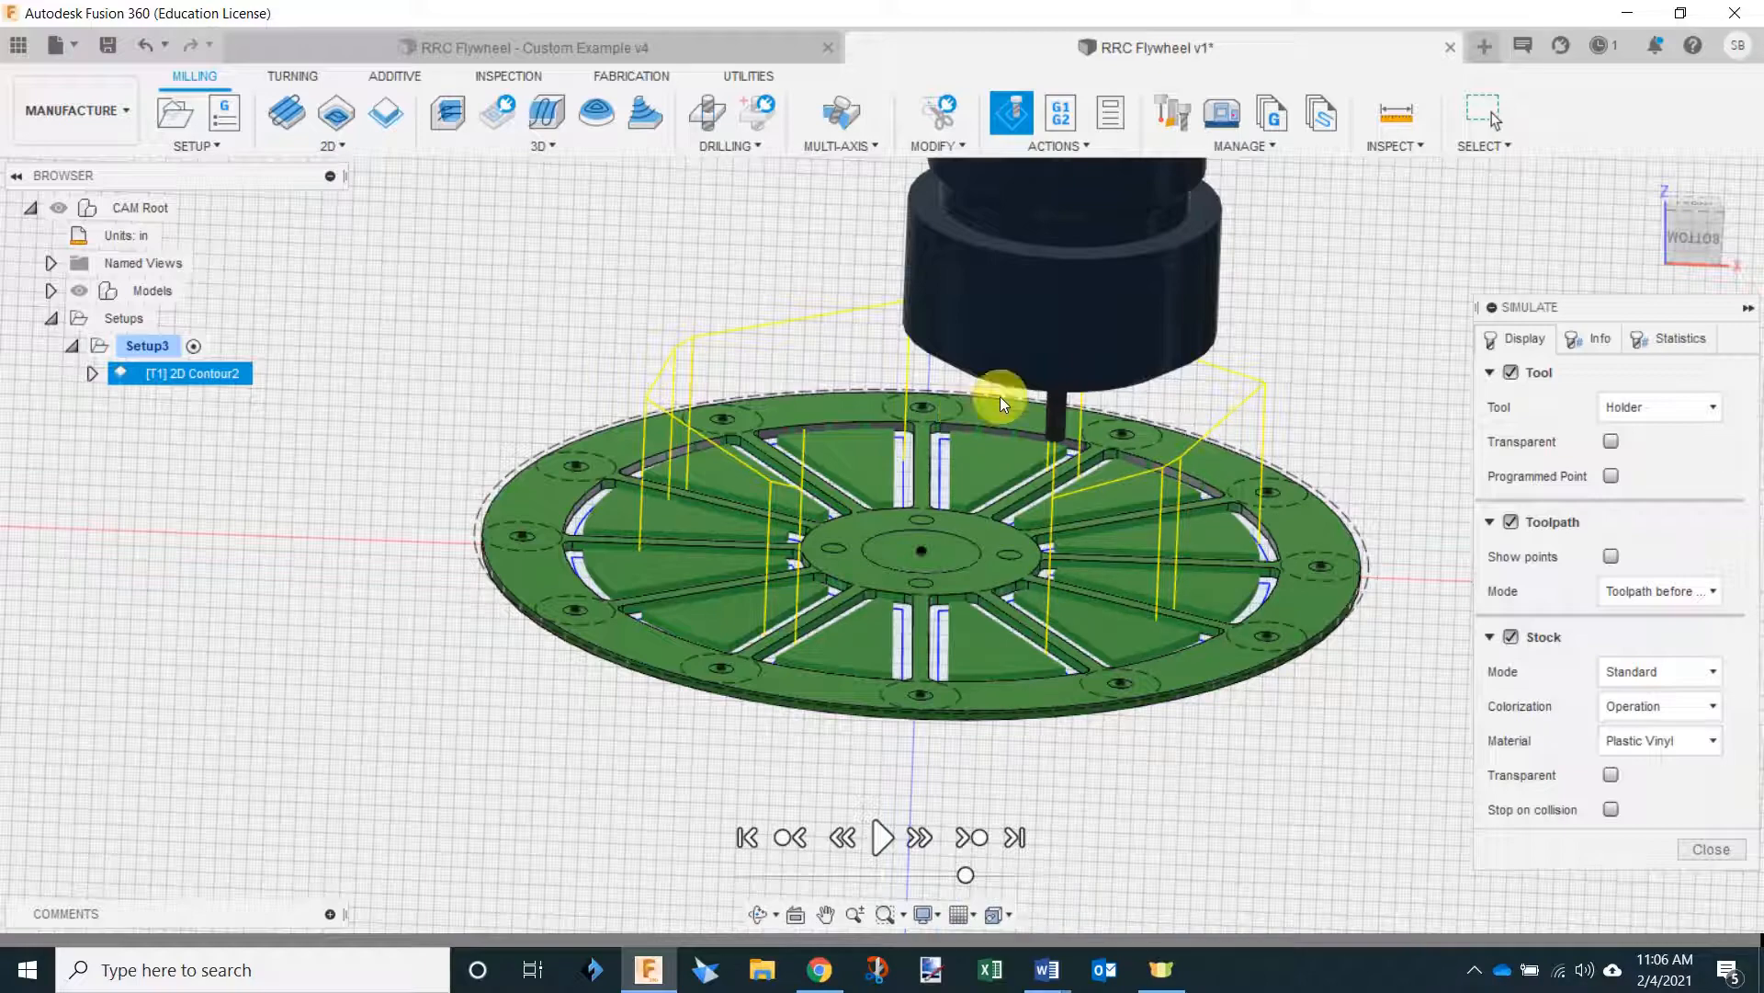
{"action": "middle_click_drag", "start_coordinate": [957, 632], "coordinate": [741, 599], "text": "shift"}
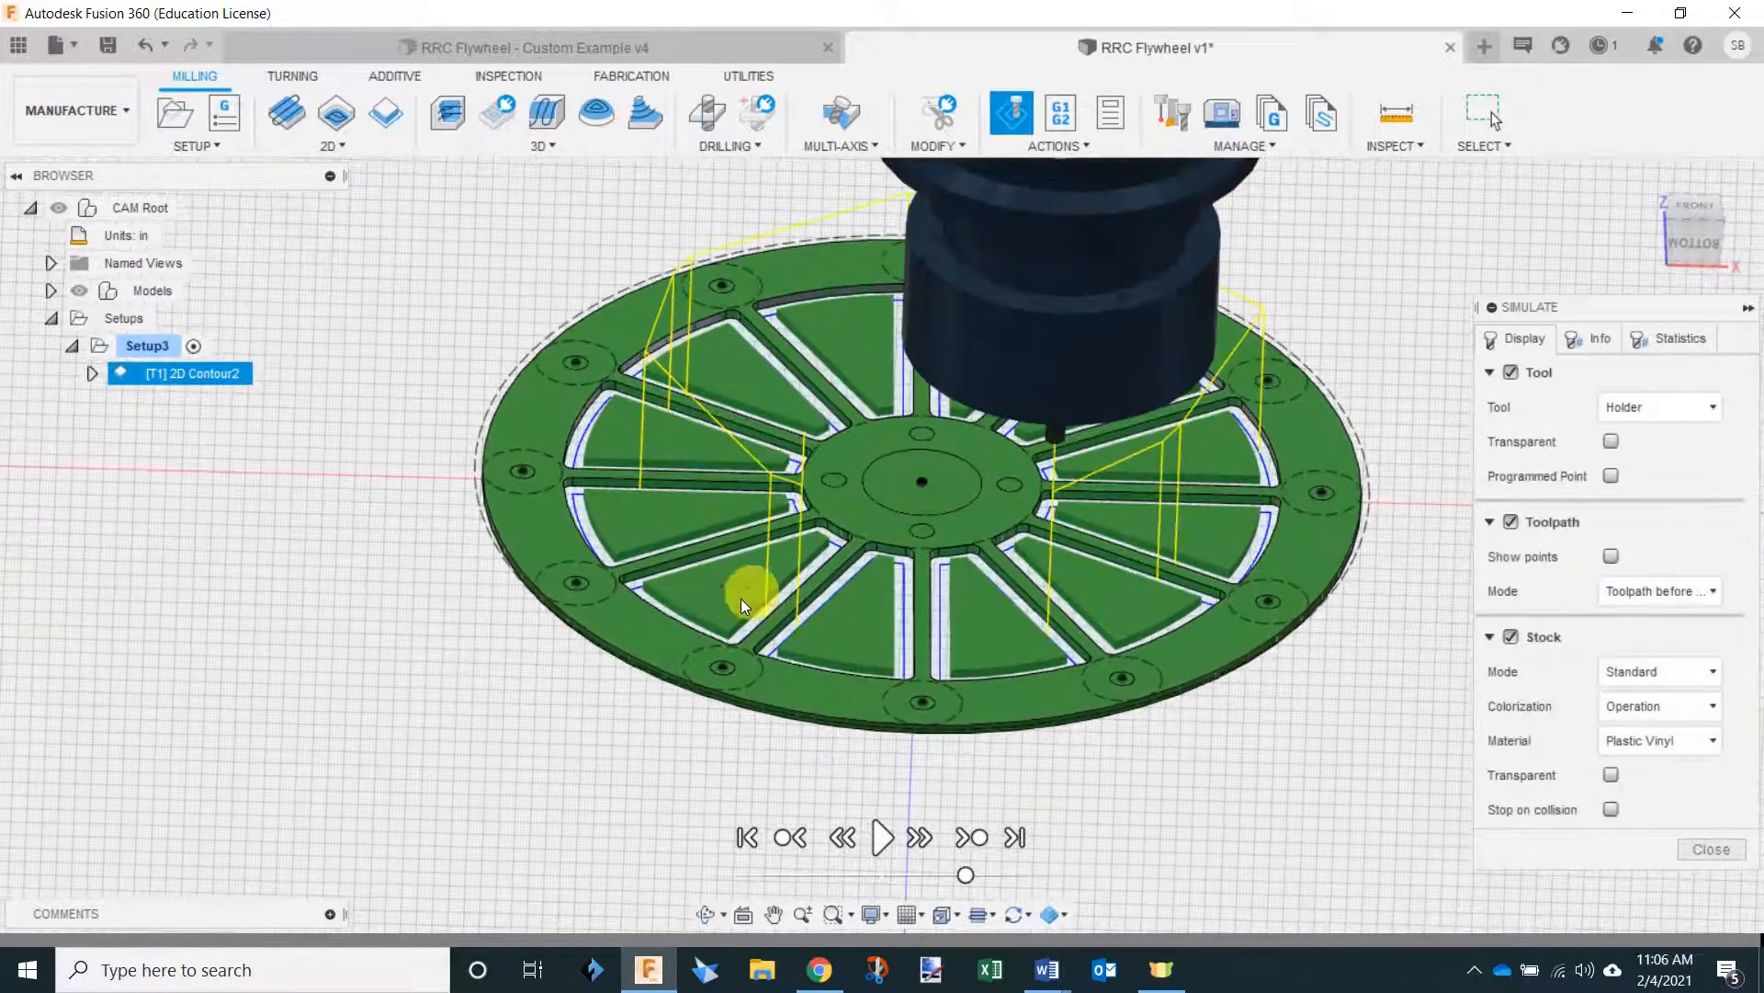
{"action": "mouse_move", "coordinate": [840, 636]}
{"action": "middle_mouse_down", "text": "shift"}
{"action": "mouse_move", "coordinate": [891, 618]}
{"action": "mouse_move", "coordinate": [874, 670]}
{"action": "mouse_move", "coordinate": [807, 643]}
{"action": "mouse_move", "coordinate": [886, 551]}
{"action": "mouse_move", "coordinate": [910, 579]}
{"action": "mouse_move", "coordinate": [846, 625]}
{"action": "middle_mouse_up", "text": "shift"}
{"action": "middle_click_drag", "start_coordinate": [797, 268], "coordinate": [884, 452], "text": "shift"}
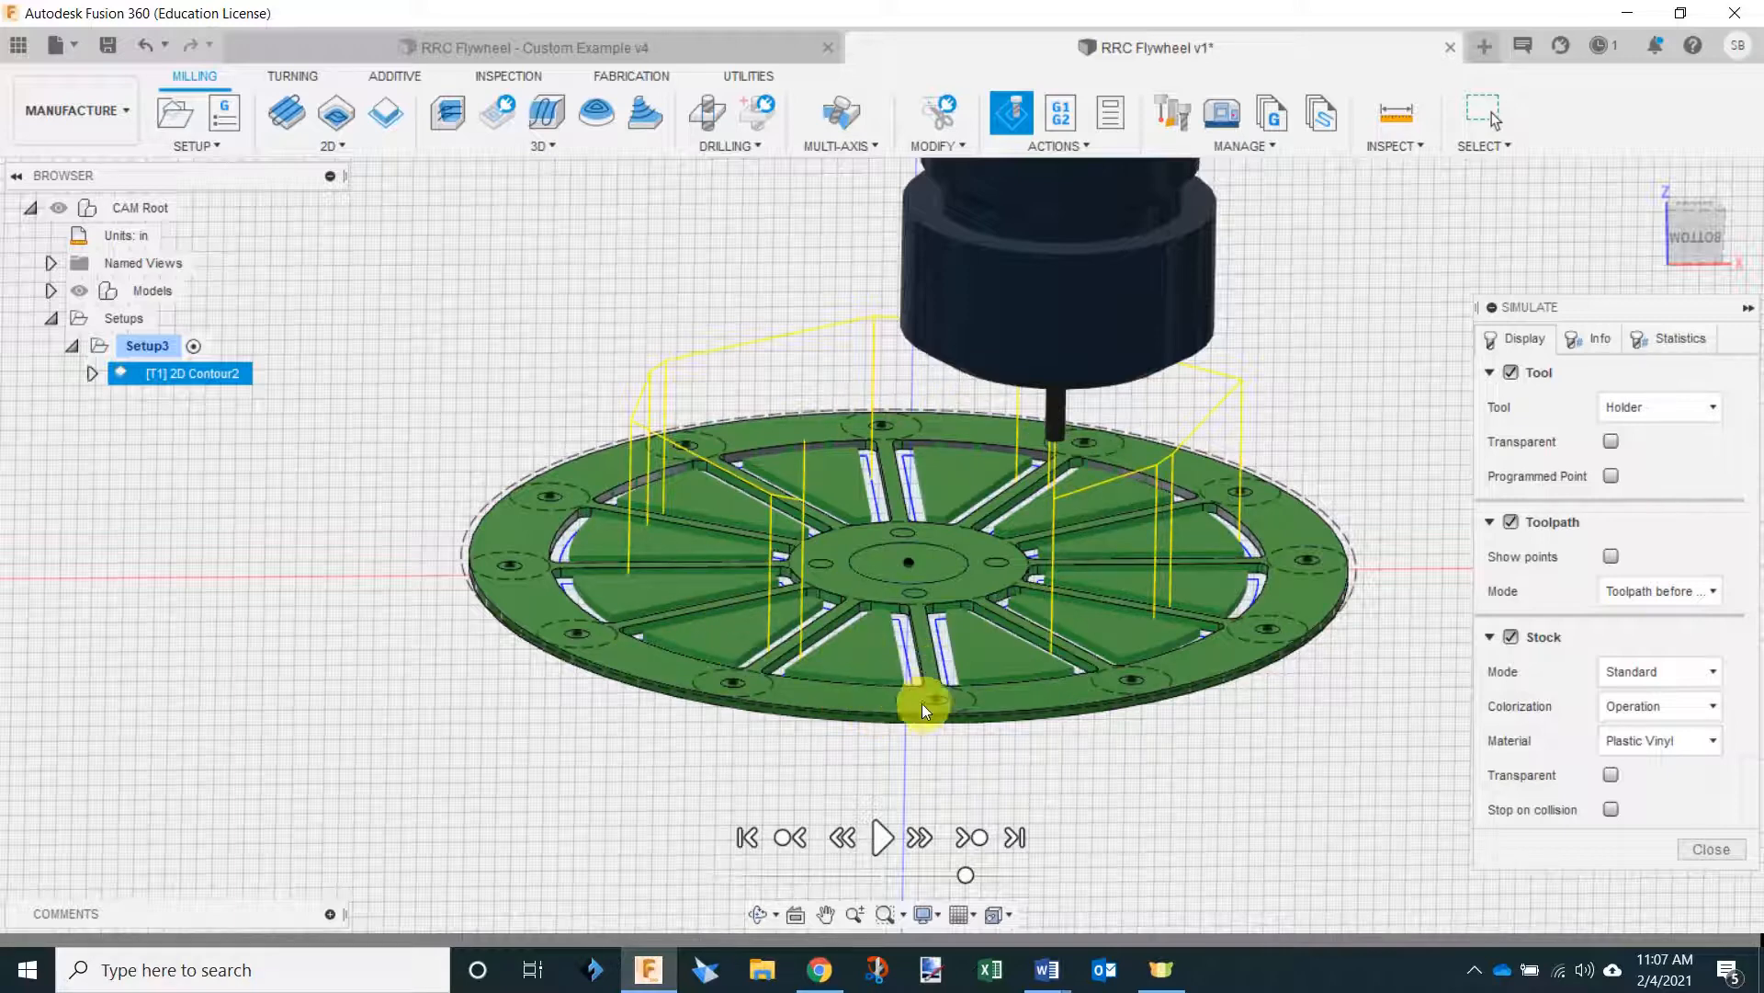
{"action": "middle_click_drag", "start_coordinate": [950, 665], "coordinate": [938, 709], "text": "shift"}
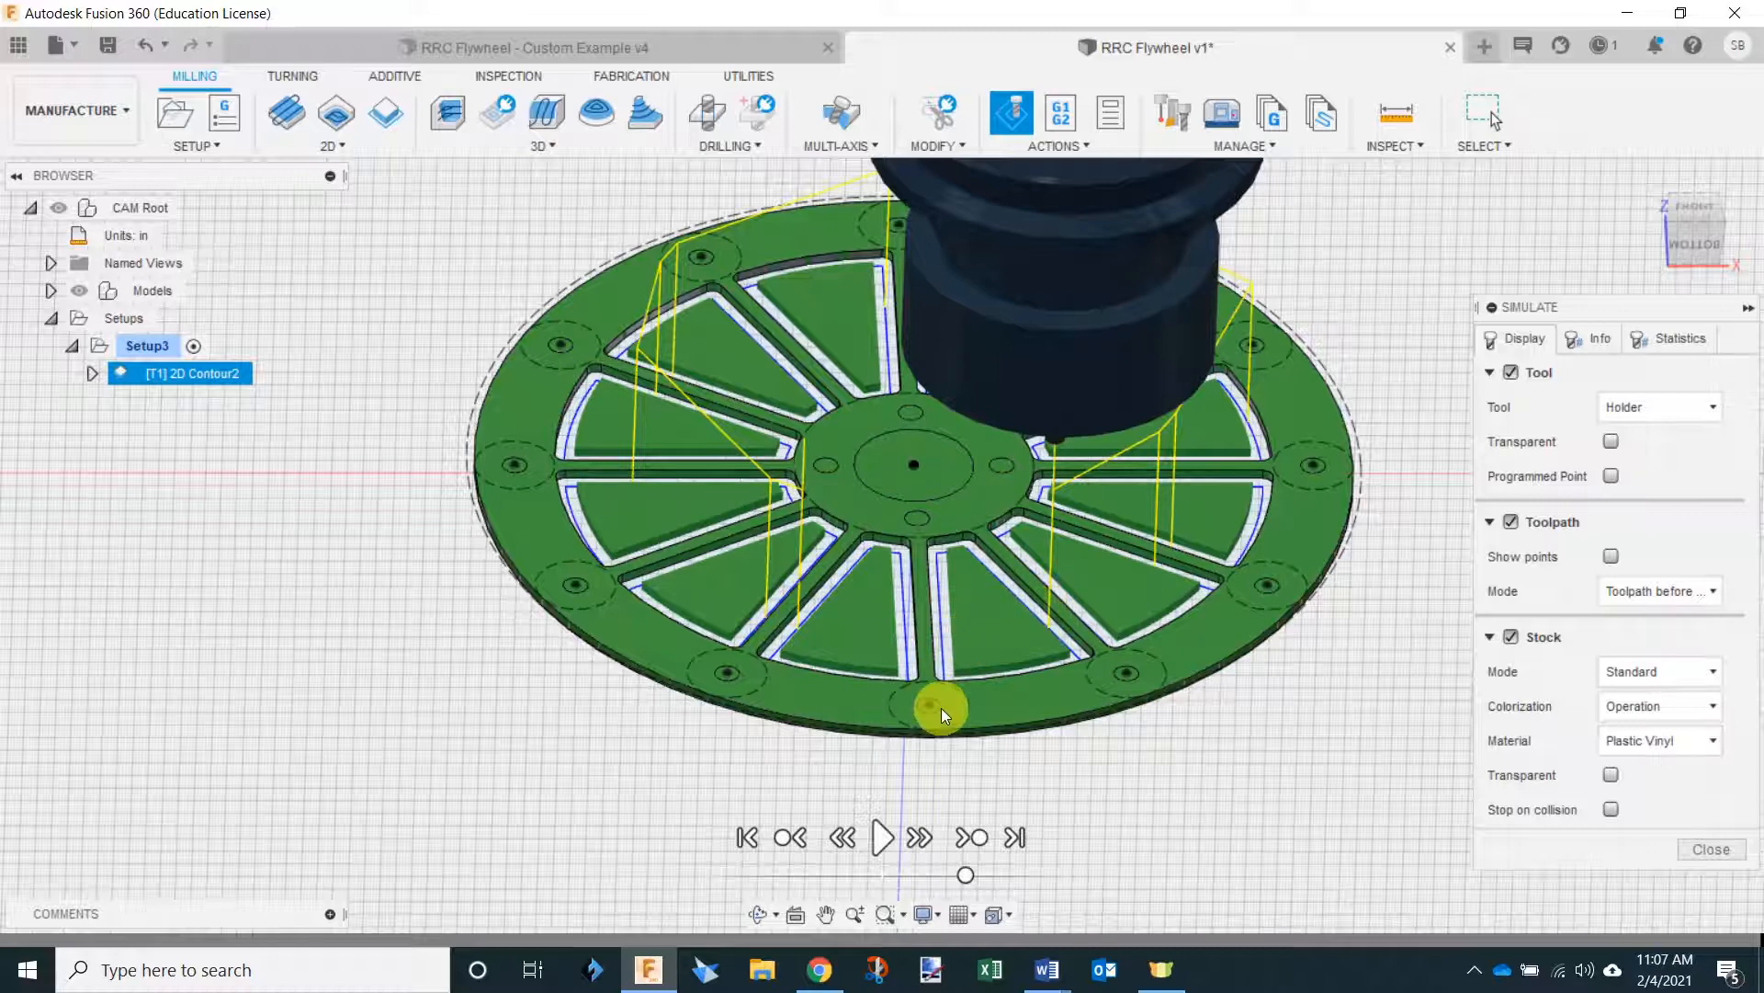
{"action": "scroll", "coordinate": [941, 708], "scroll_direction": "down", "scroll_amount": 2}
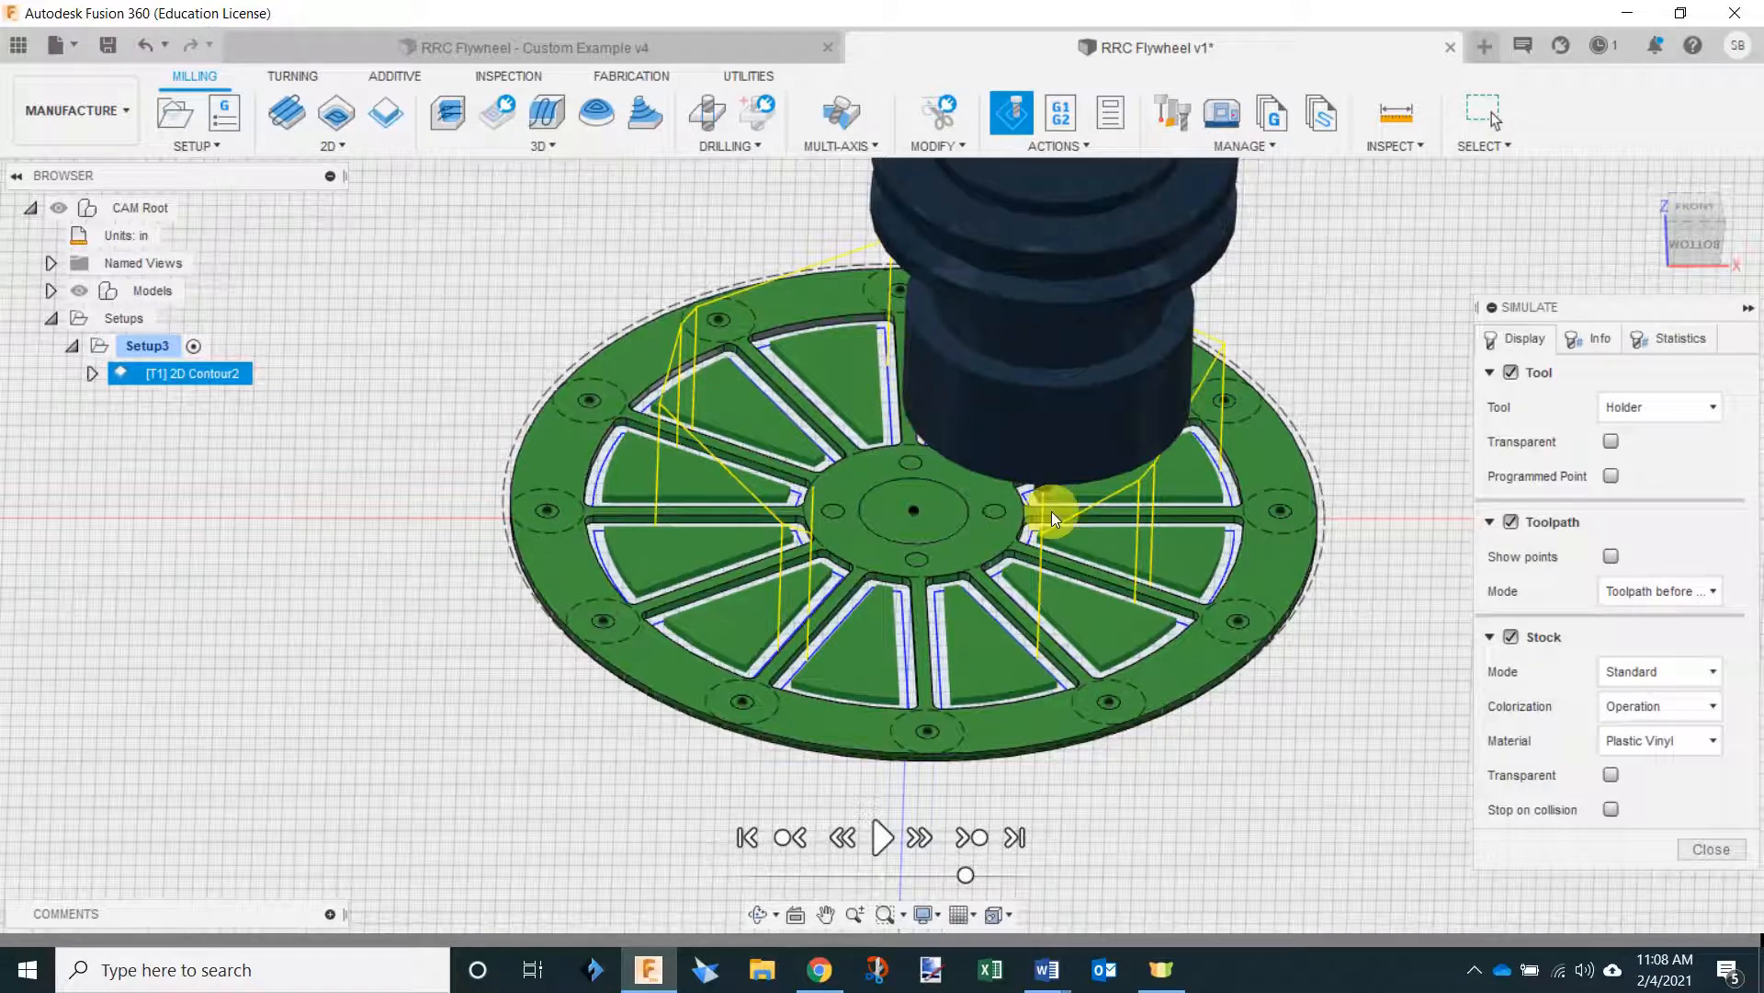
Start post-processing the 2D contour toolpath and select the HAAS (pre-NGC) / haas post configuration.
{"action": "left_click", "coordinate": [1063, 115]}
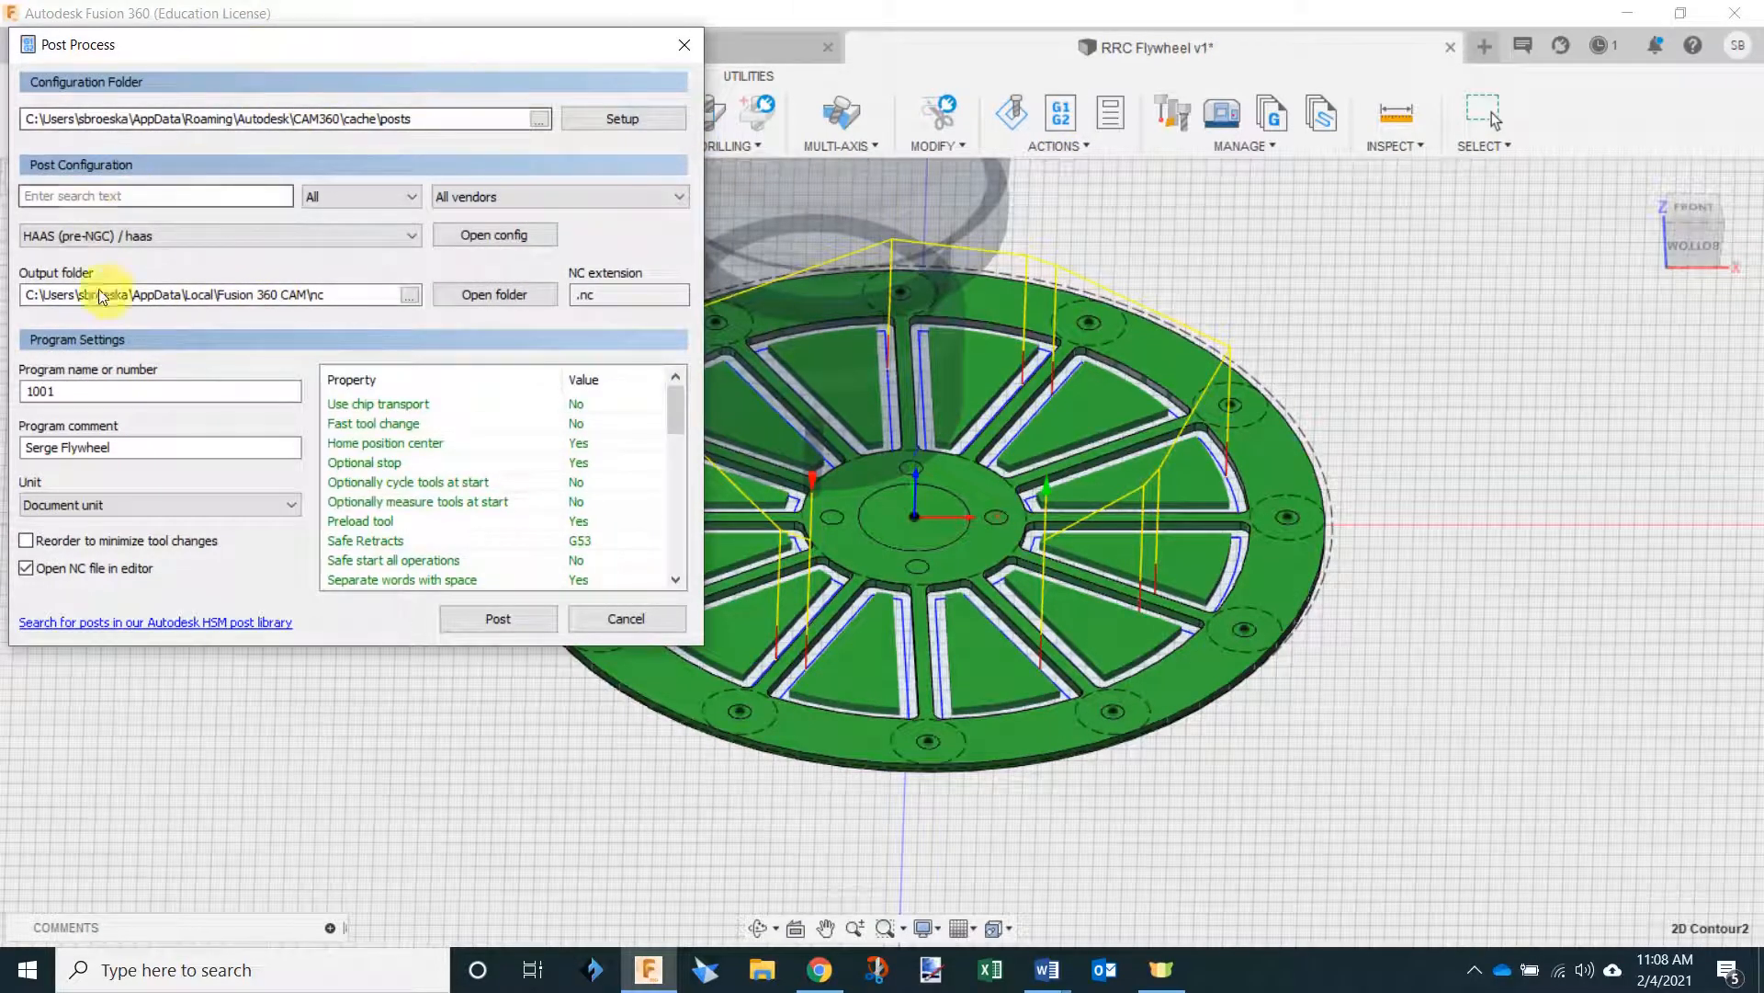
{"action": "left_click", "coordinate": [276, 235]}
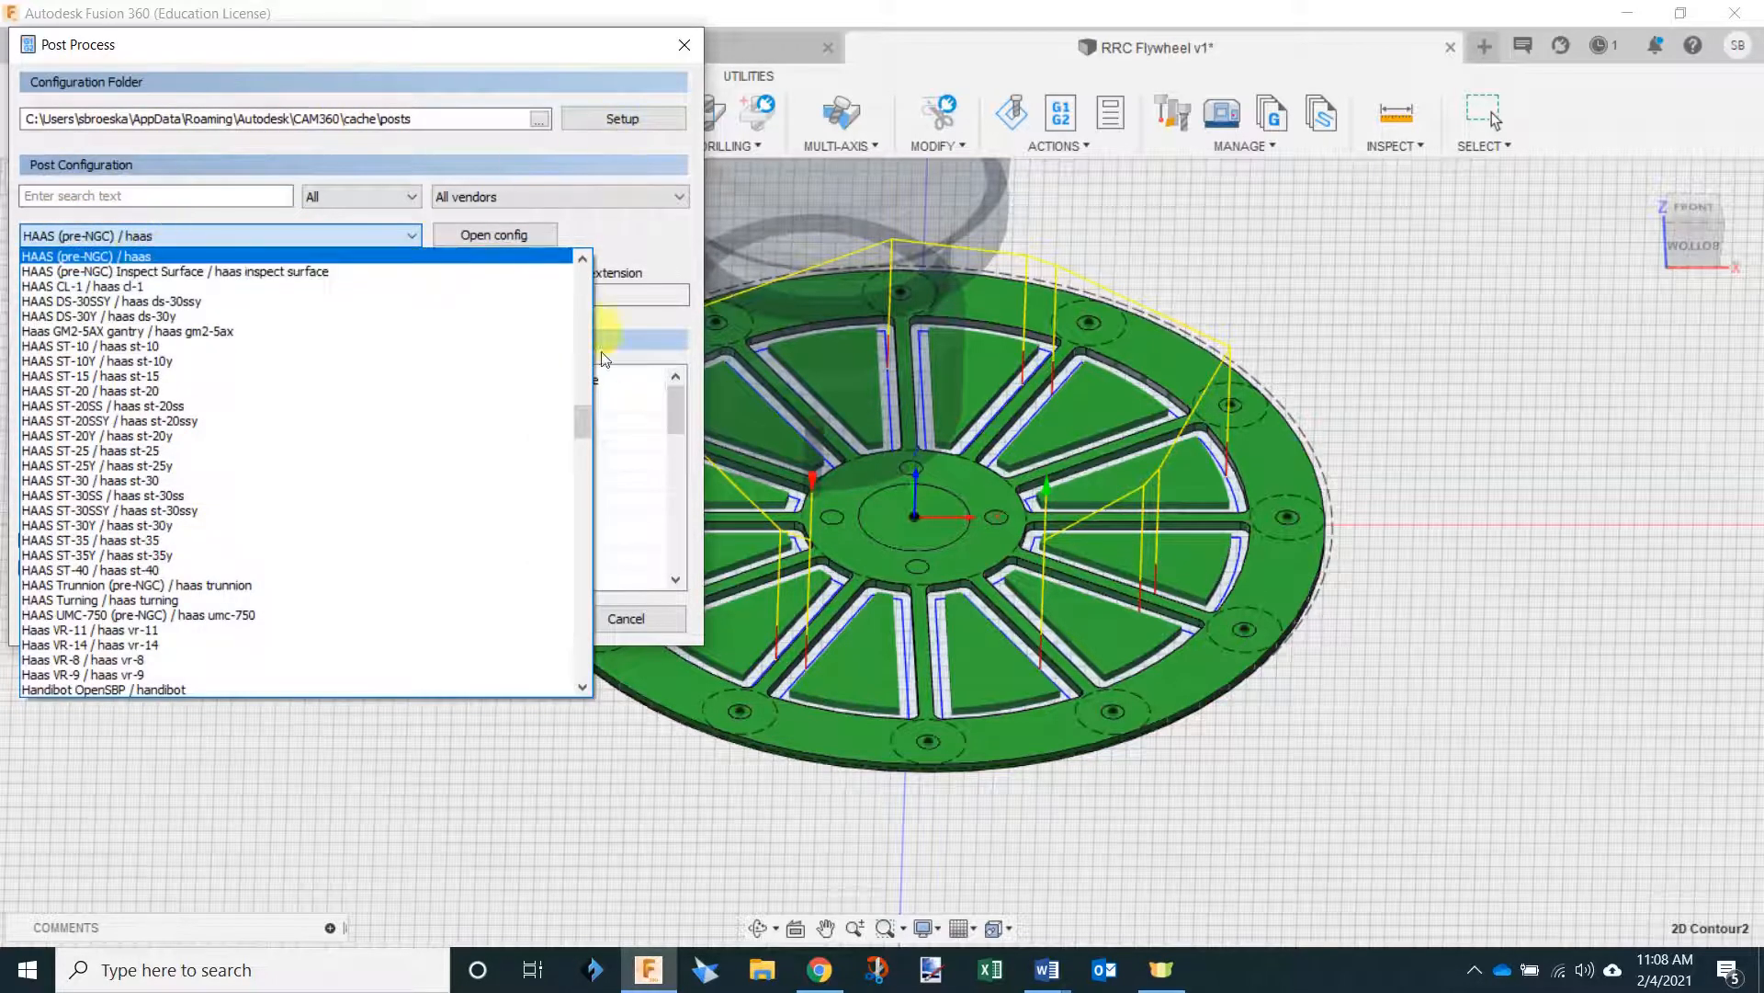
{"action": "scroll", "coordinate": [175, 322], "scroll_direction": "up", "scroll_amount": 1}
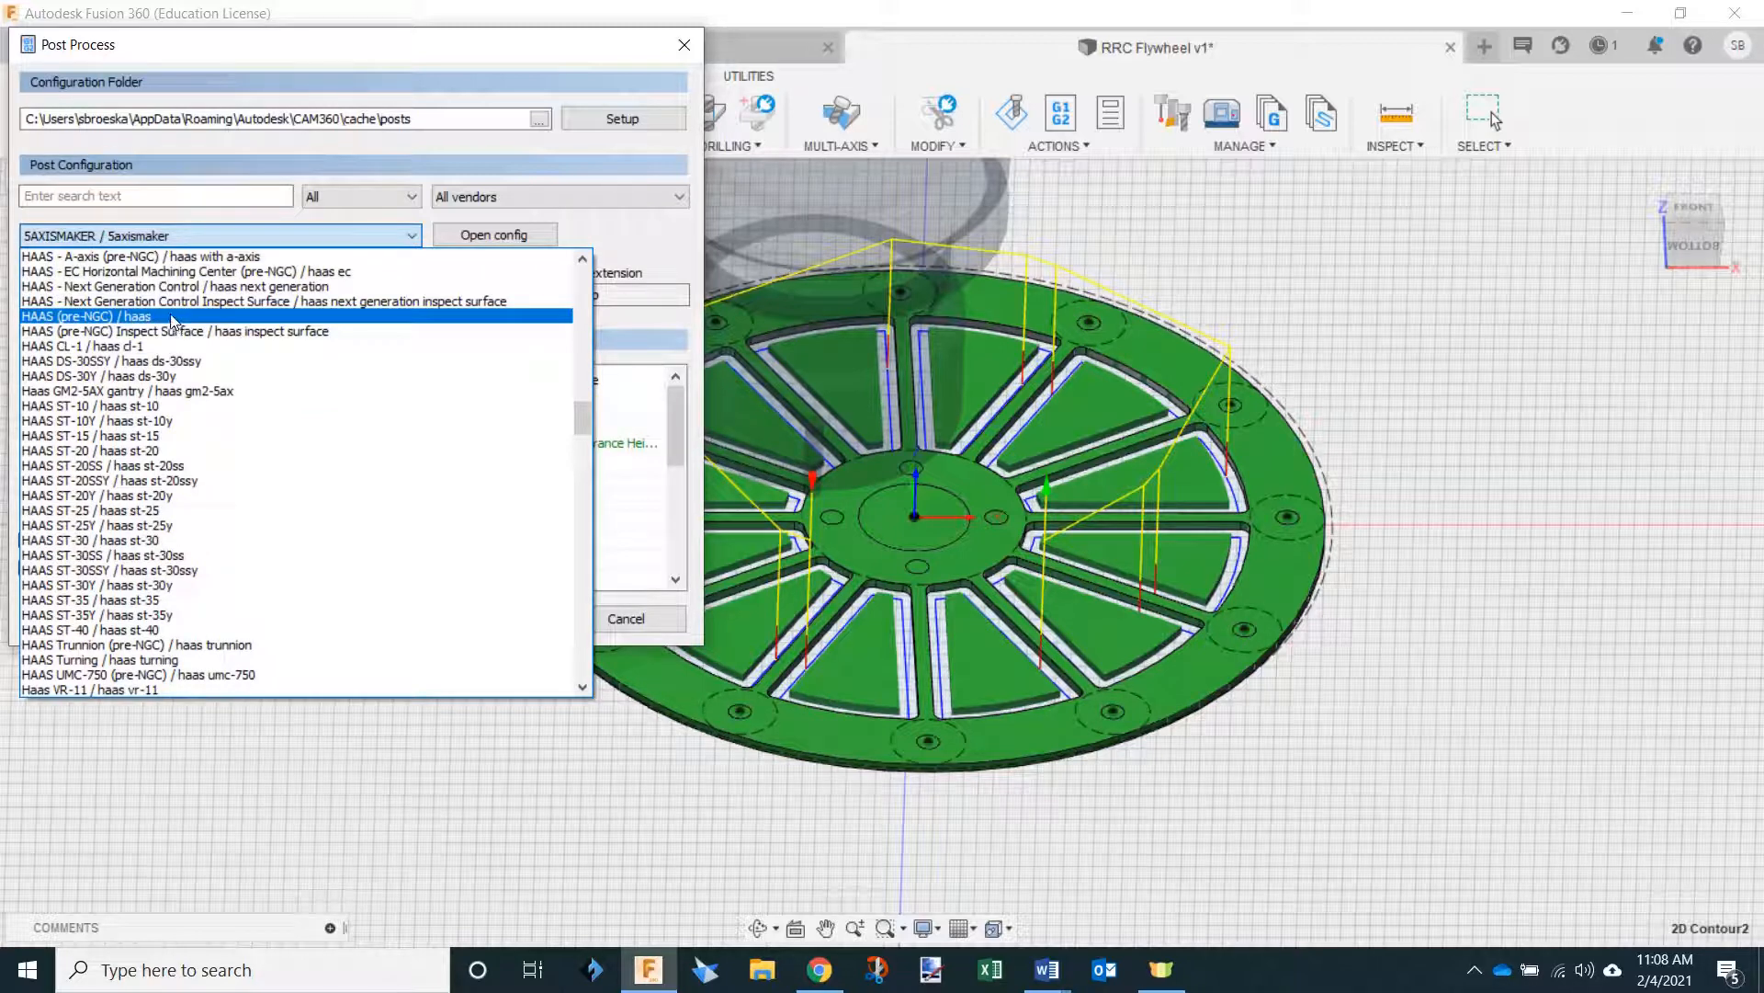
{"action": "left_click", "coordinate": [172, 318]}
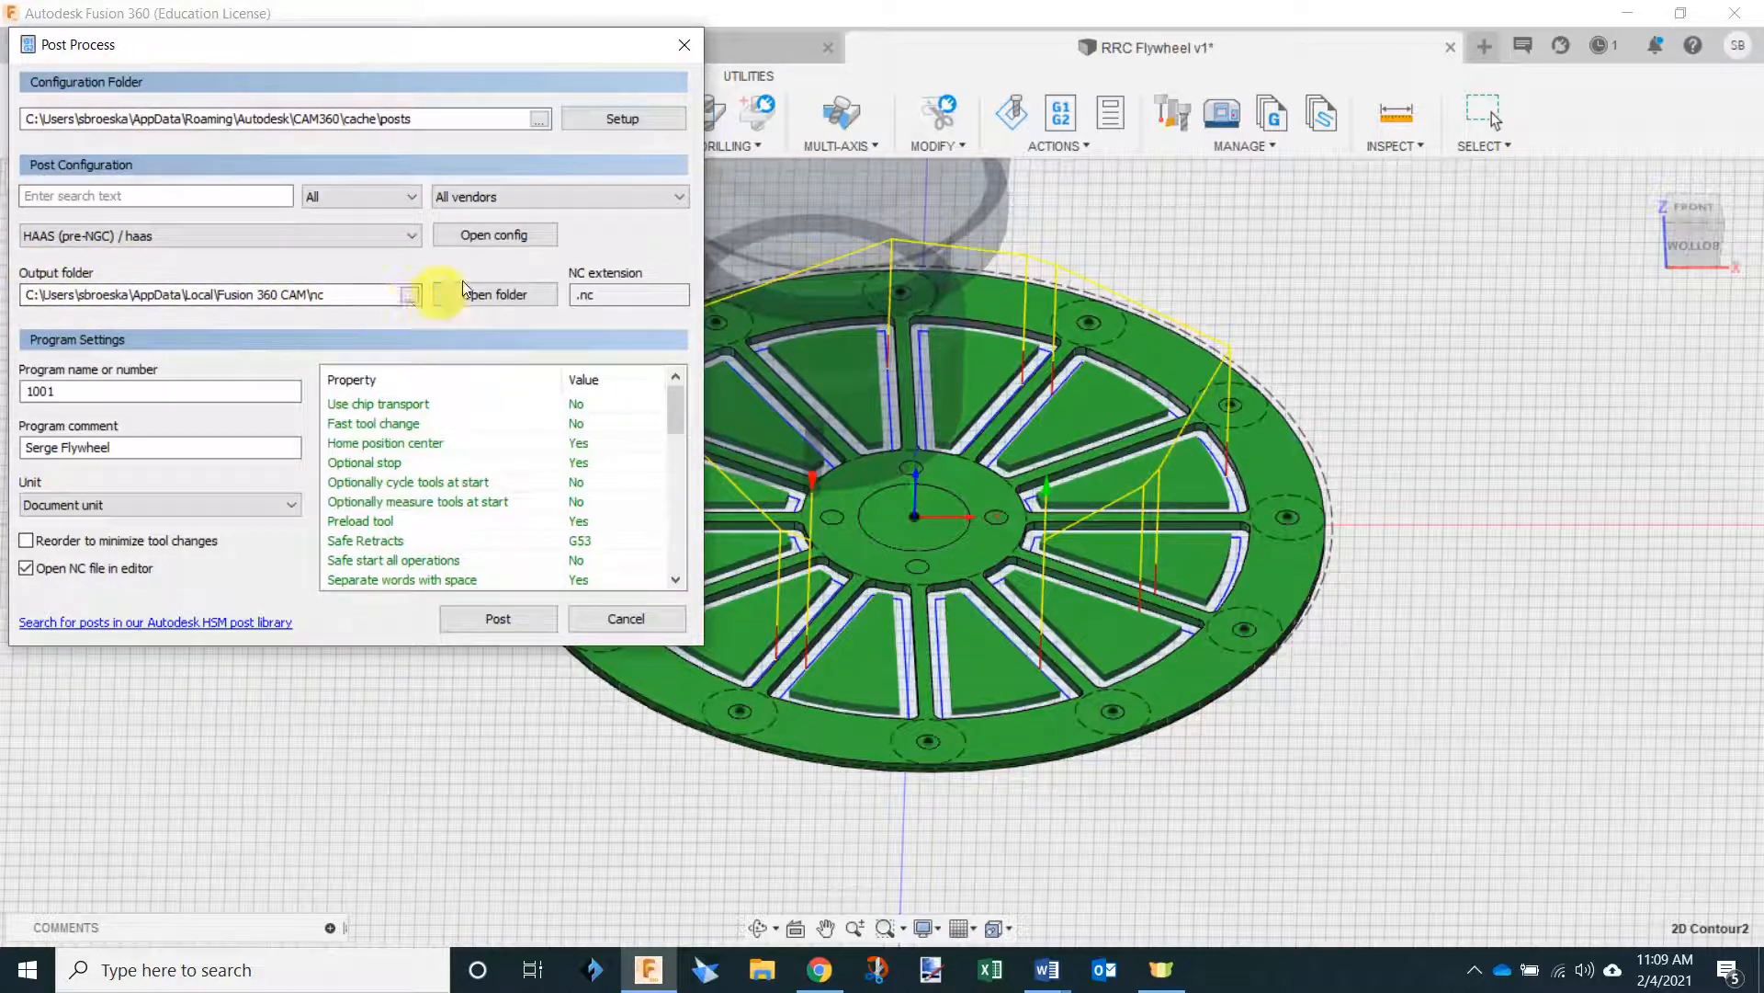
Set the post processor's output folder to the Desktop.
{"action": "left_click", "coordinate": [410, 295]}
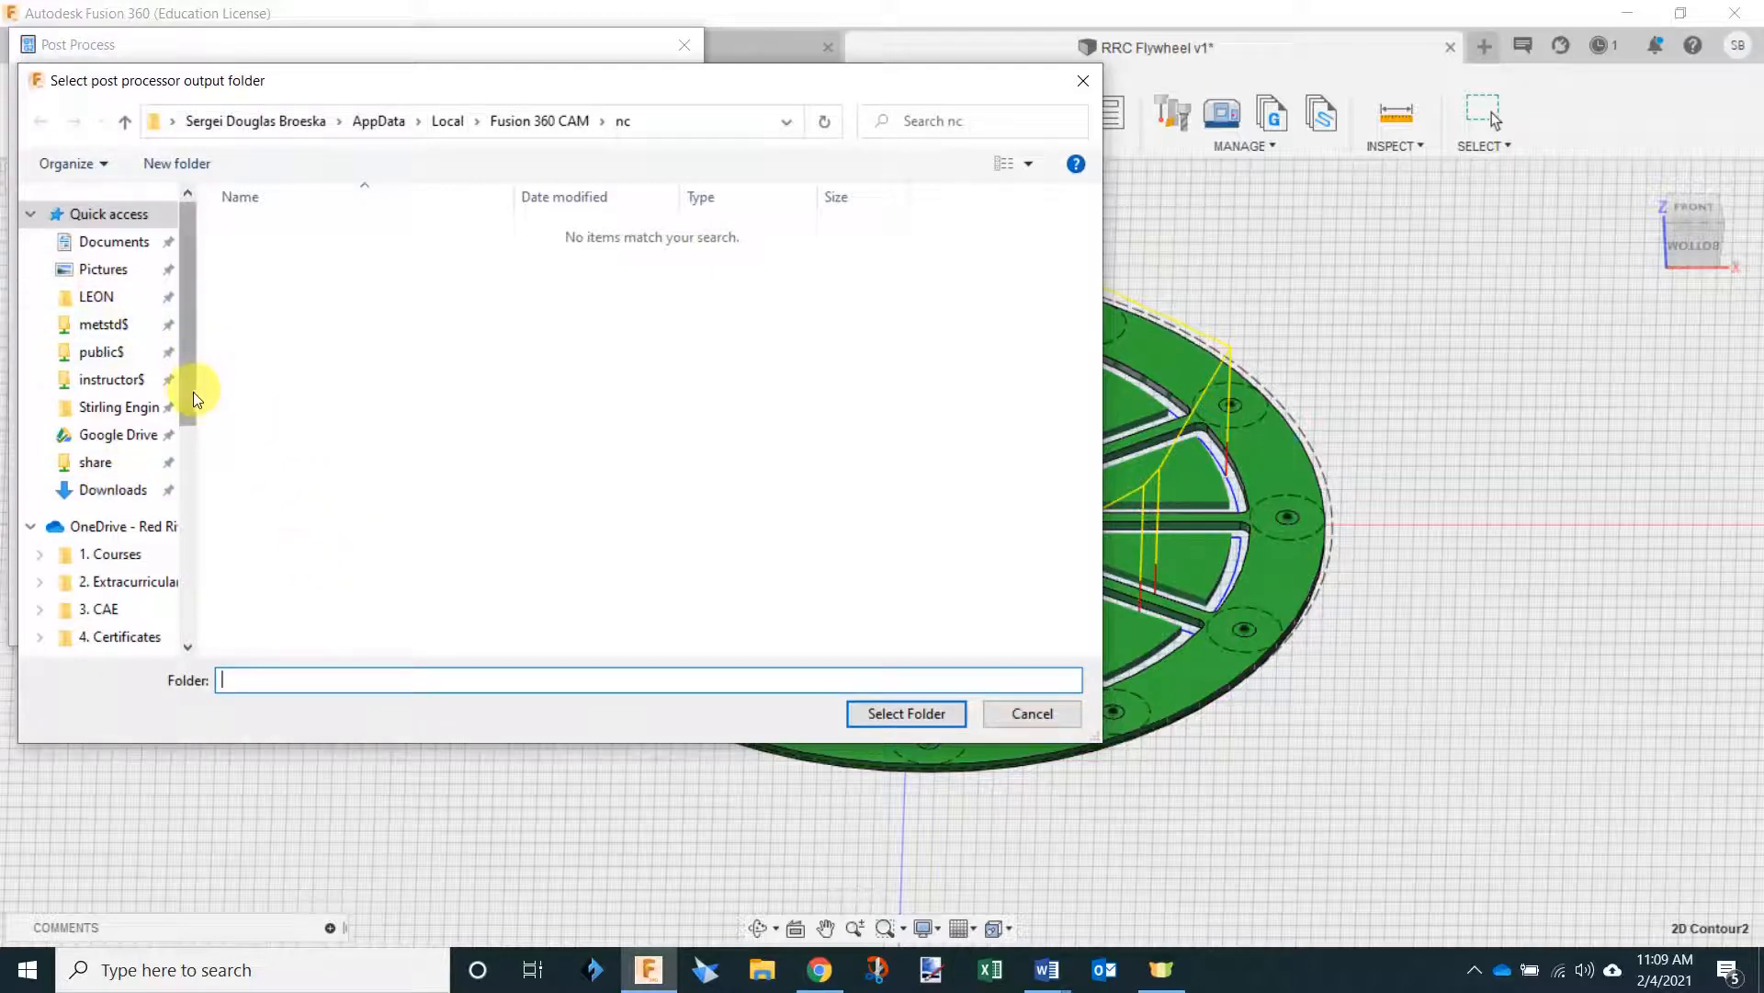
{"action": "left_click_drag", "start_coordinate": [186, 398], "coordinate": [202, 553]}
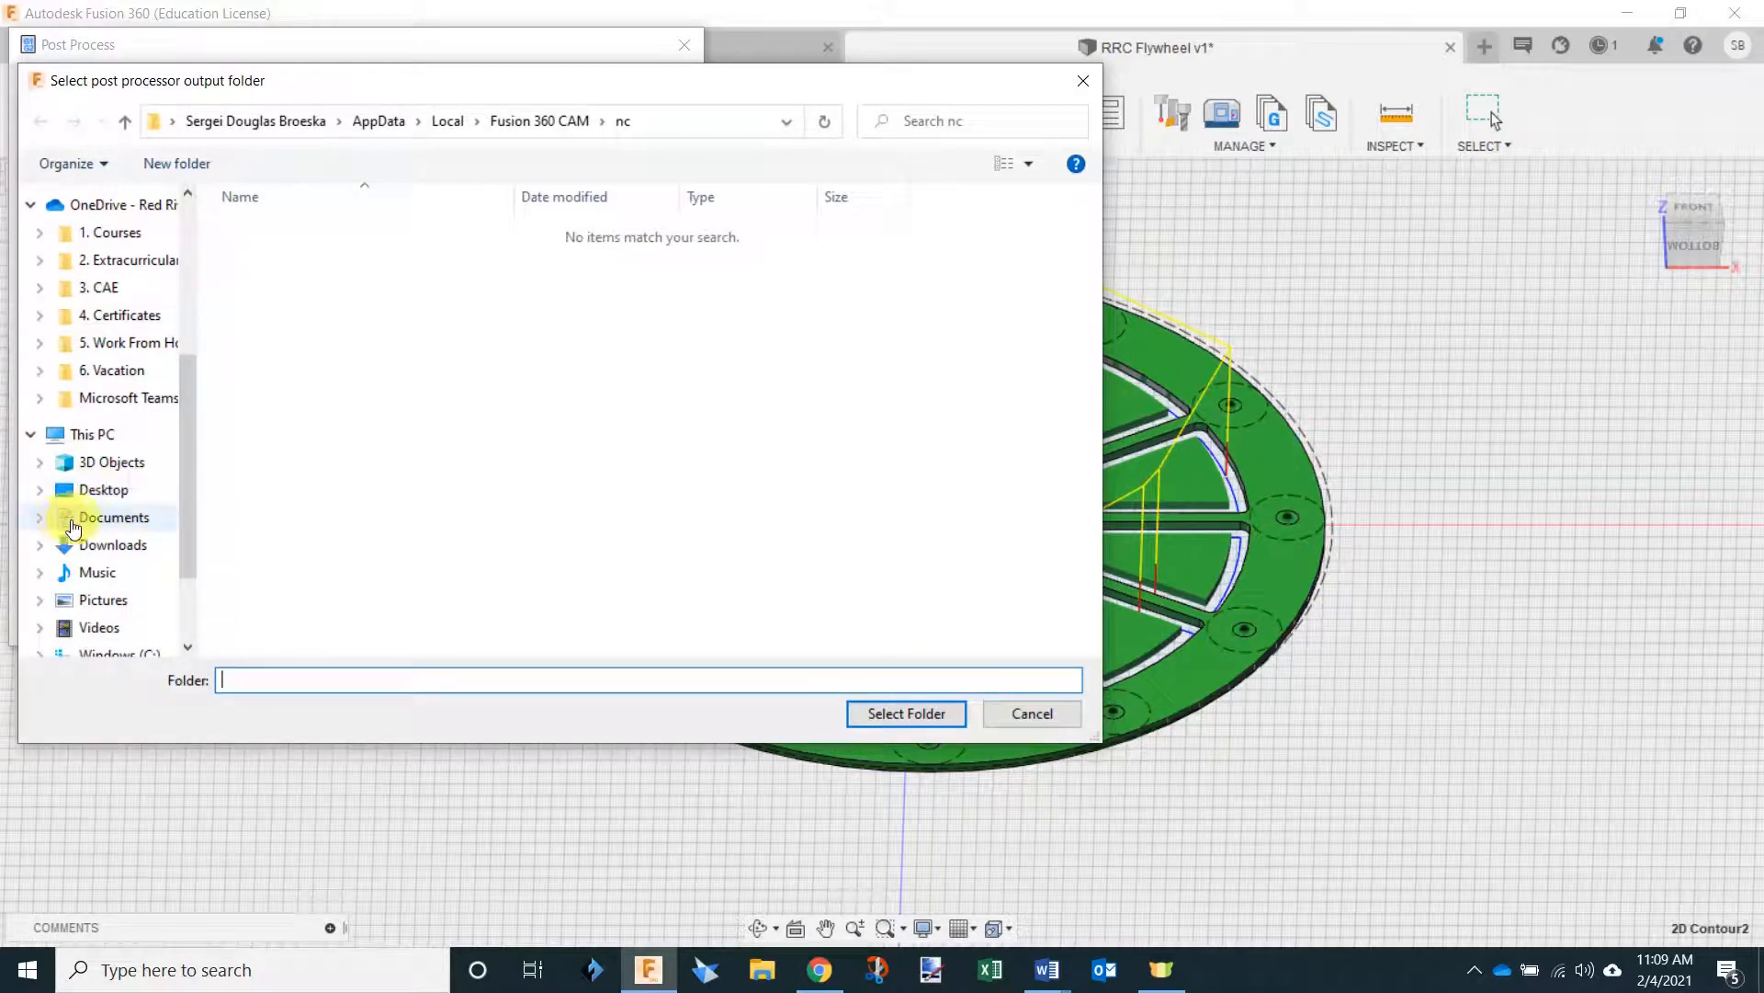
{"action": "left_click", "coordinate": [103, 489]}
{"action": "left_click", "coordinate": [908, 713]}
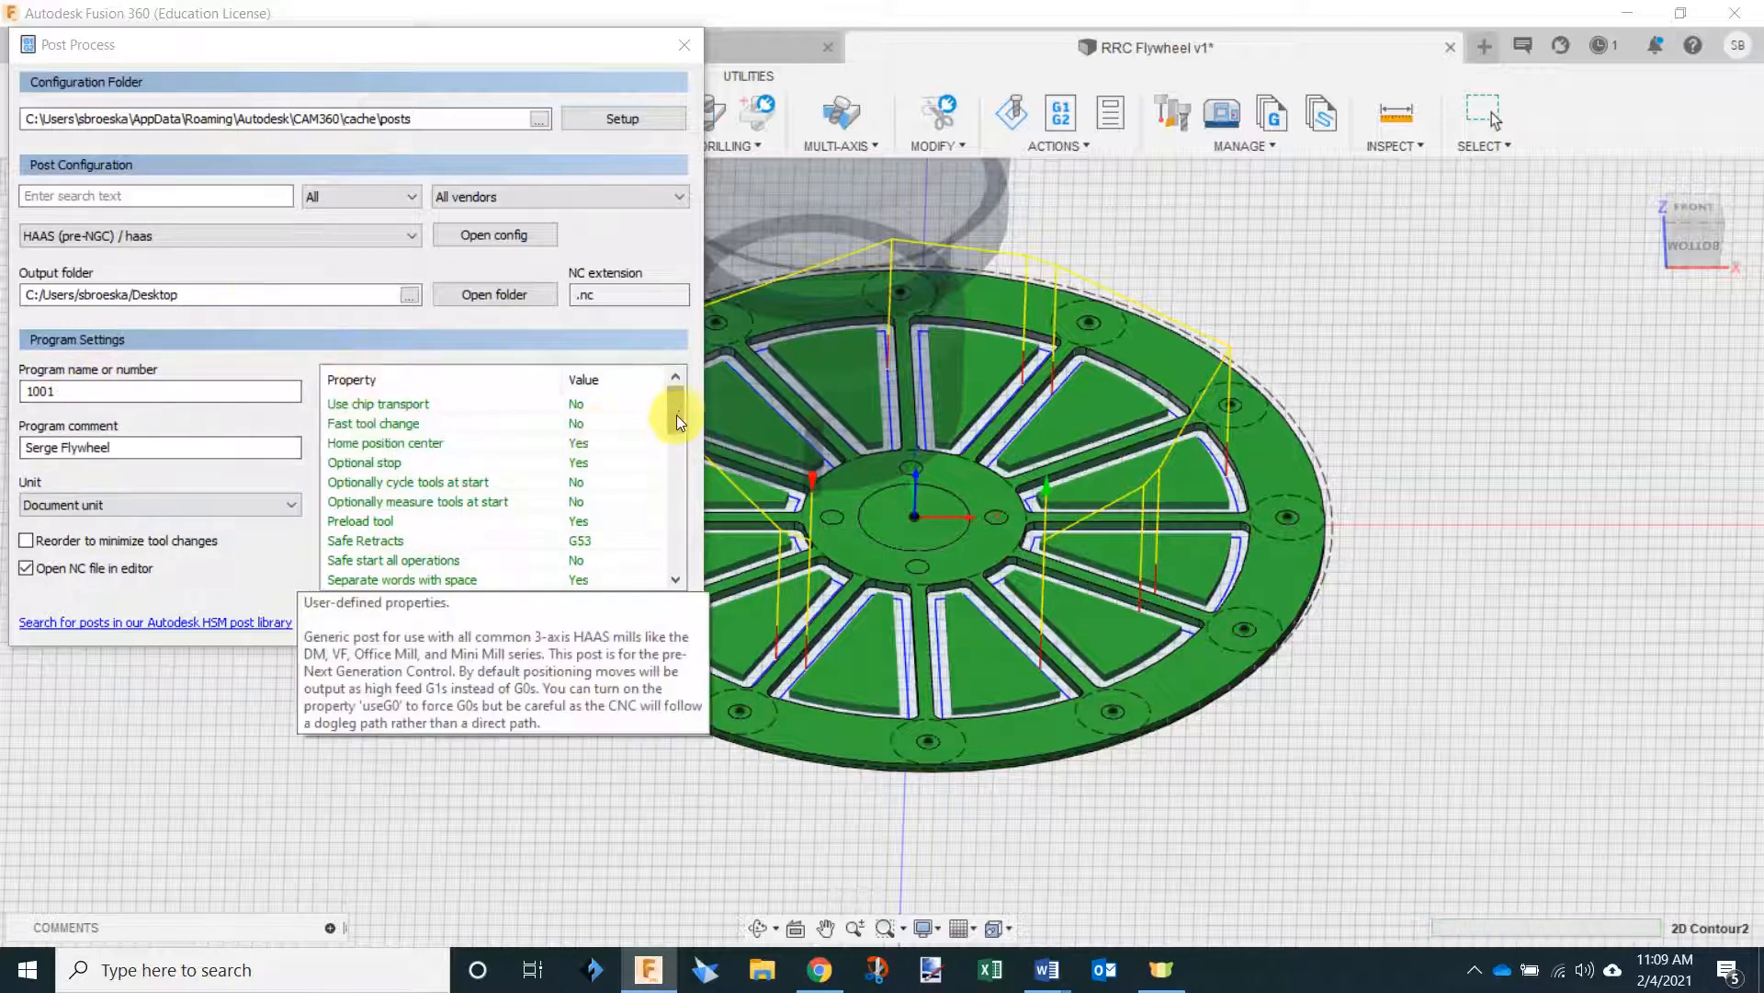
Post the 2D contour program and save the NC file as 1001 on the Desktop.
{"action": "mouse_move", "coordinate": [676, 416]}
{"action": "left_mouse_down"}
{"action": "mouse_move", "coordinate": [667, 584]}
{"action": "mouse_move", "coordinate": [694, 414]}
{"action": "left_mouse_up"}
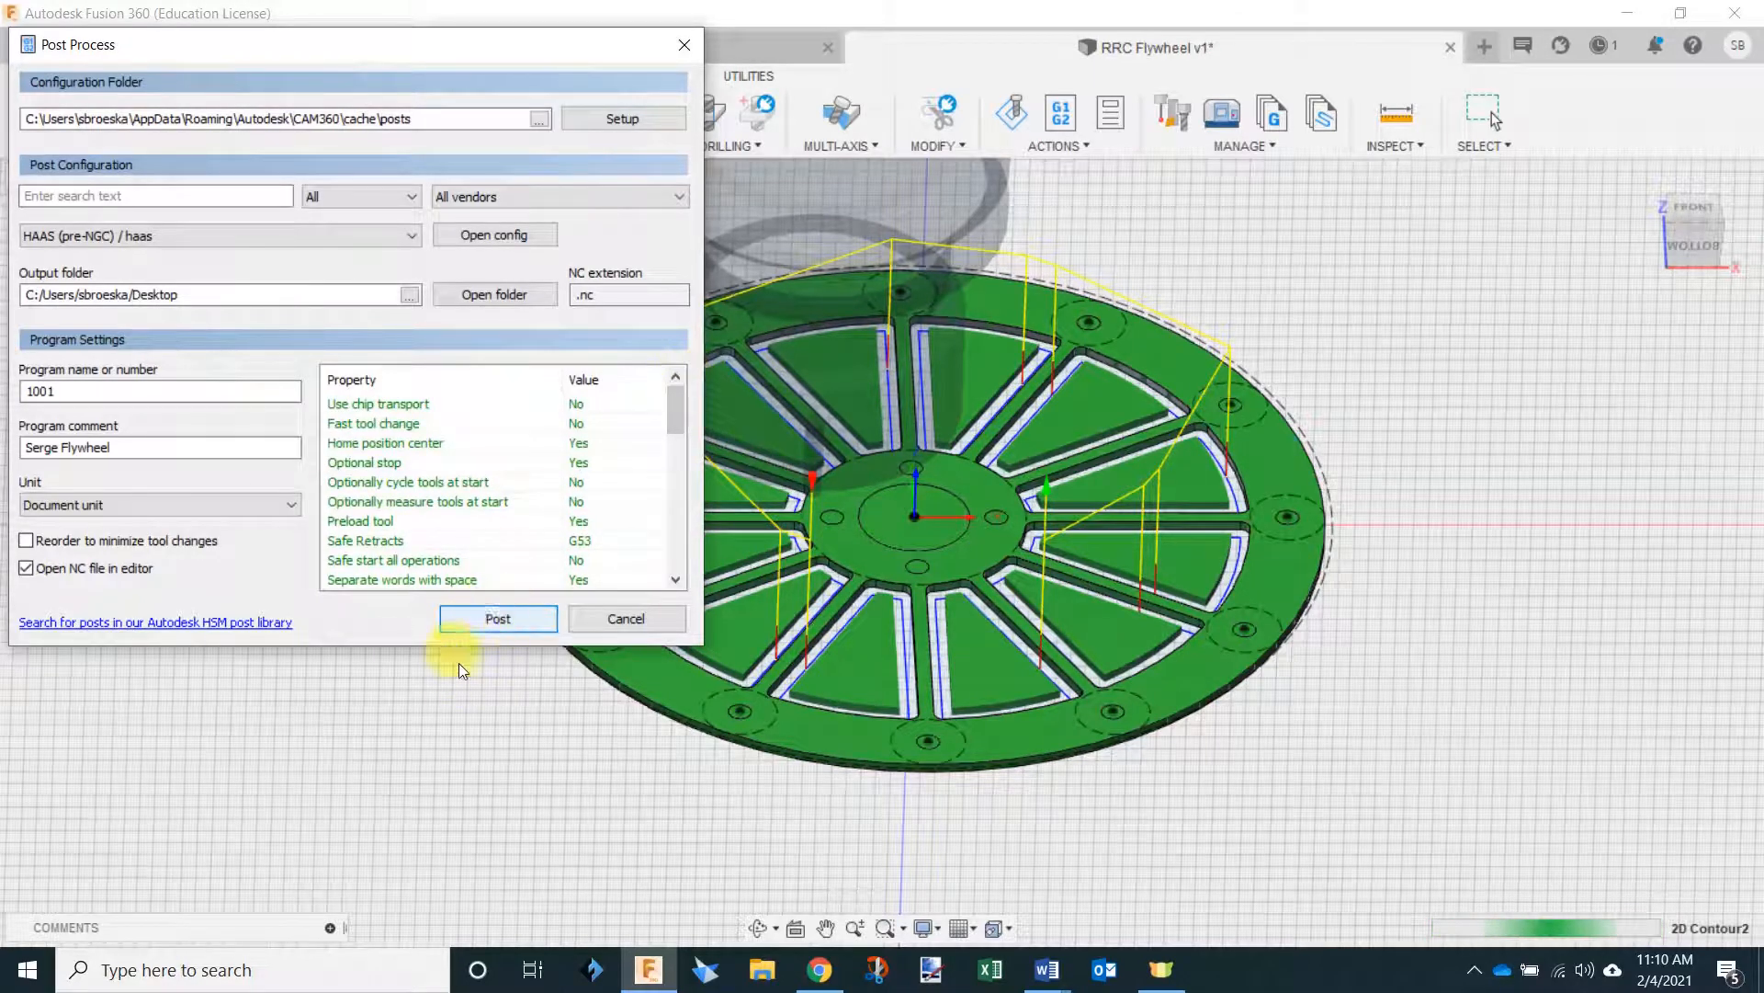
{"action": "left_click", "coordinate": [510, 623]}
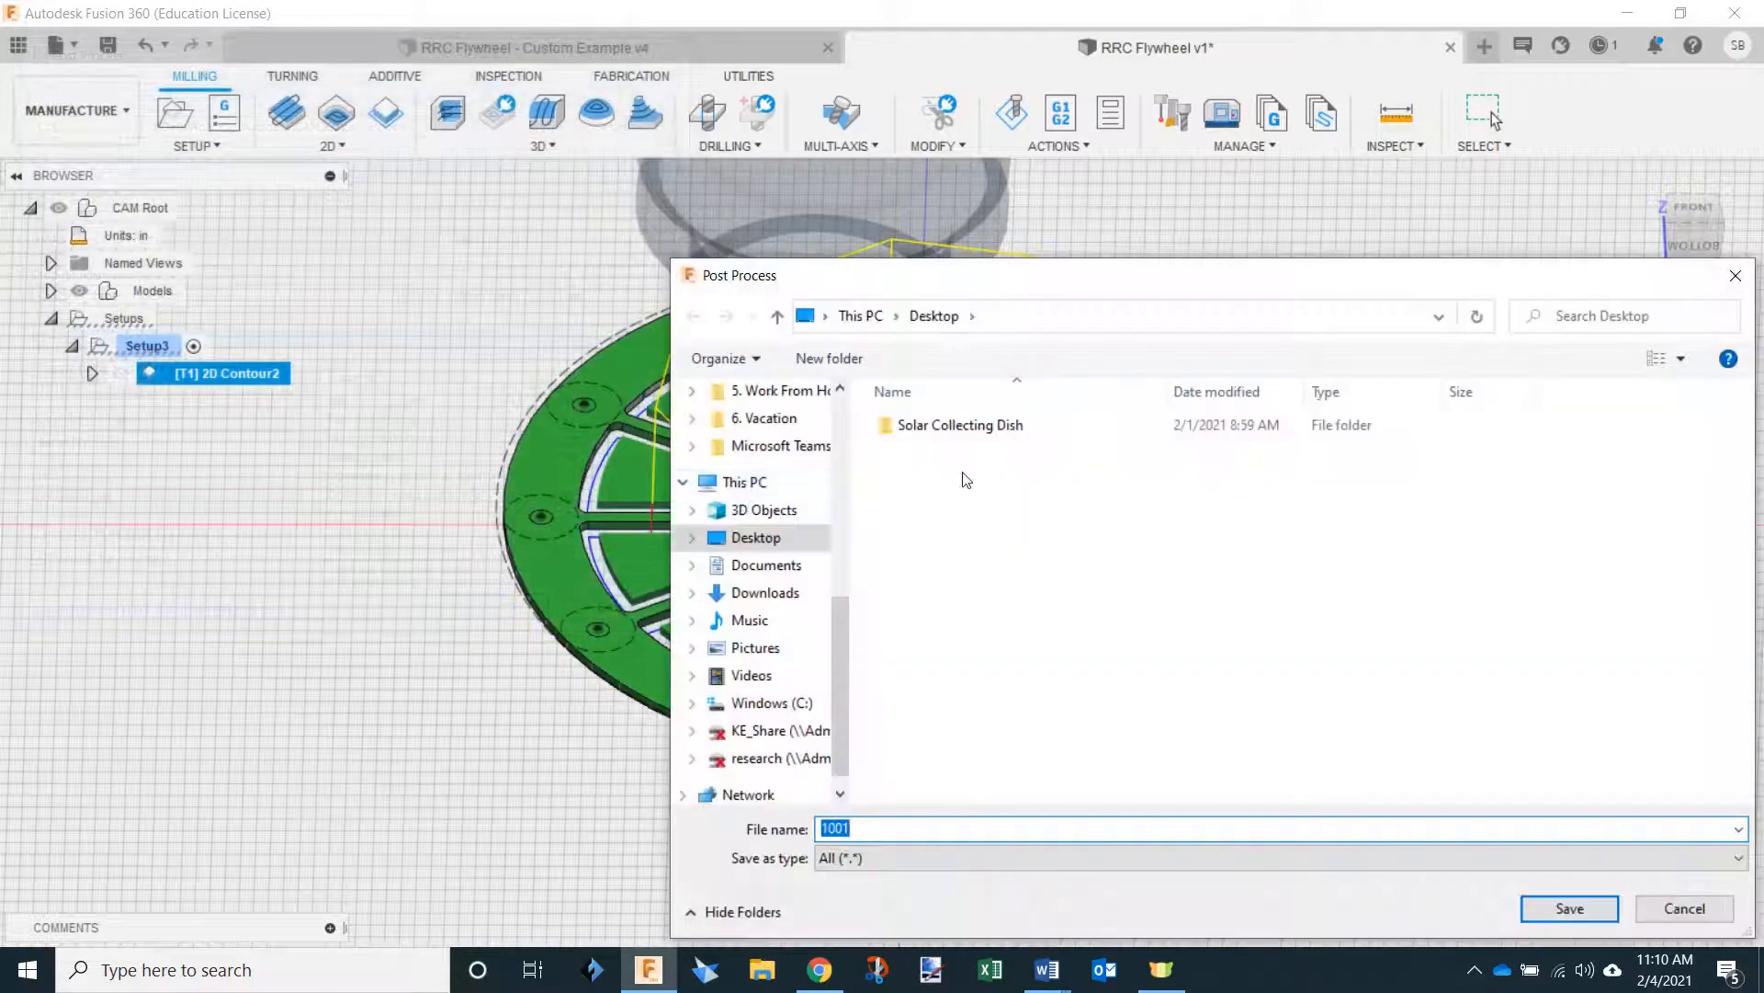
{"action": "left_click_drag", "start_coordinate": [1326, 284], "coordinate": [971, 178]}
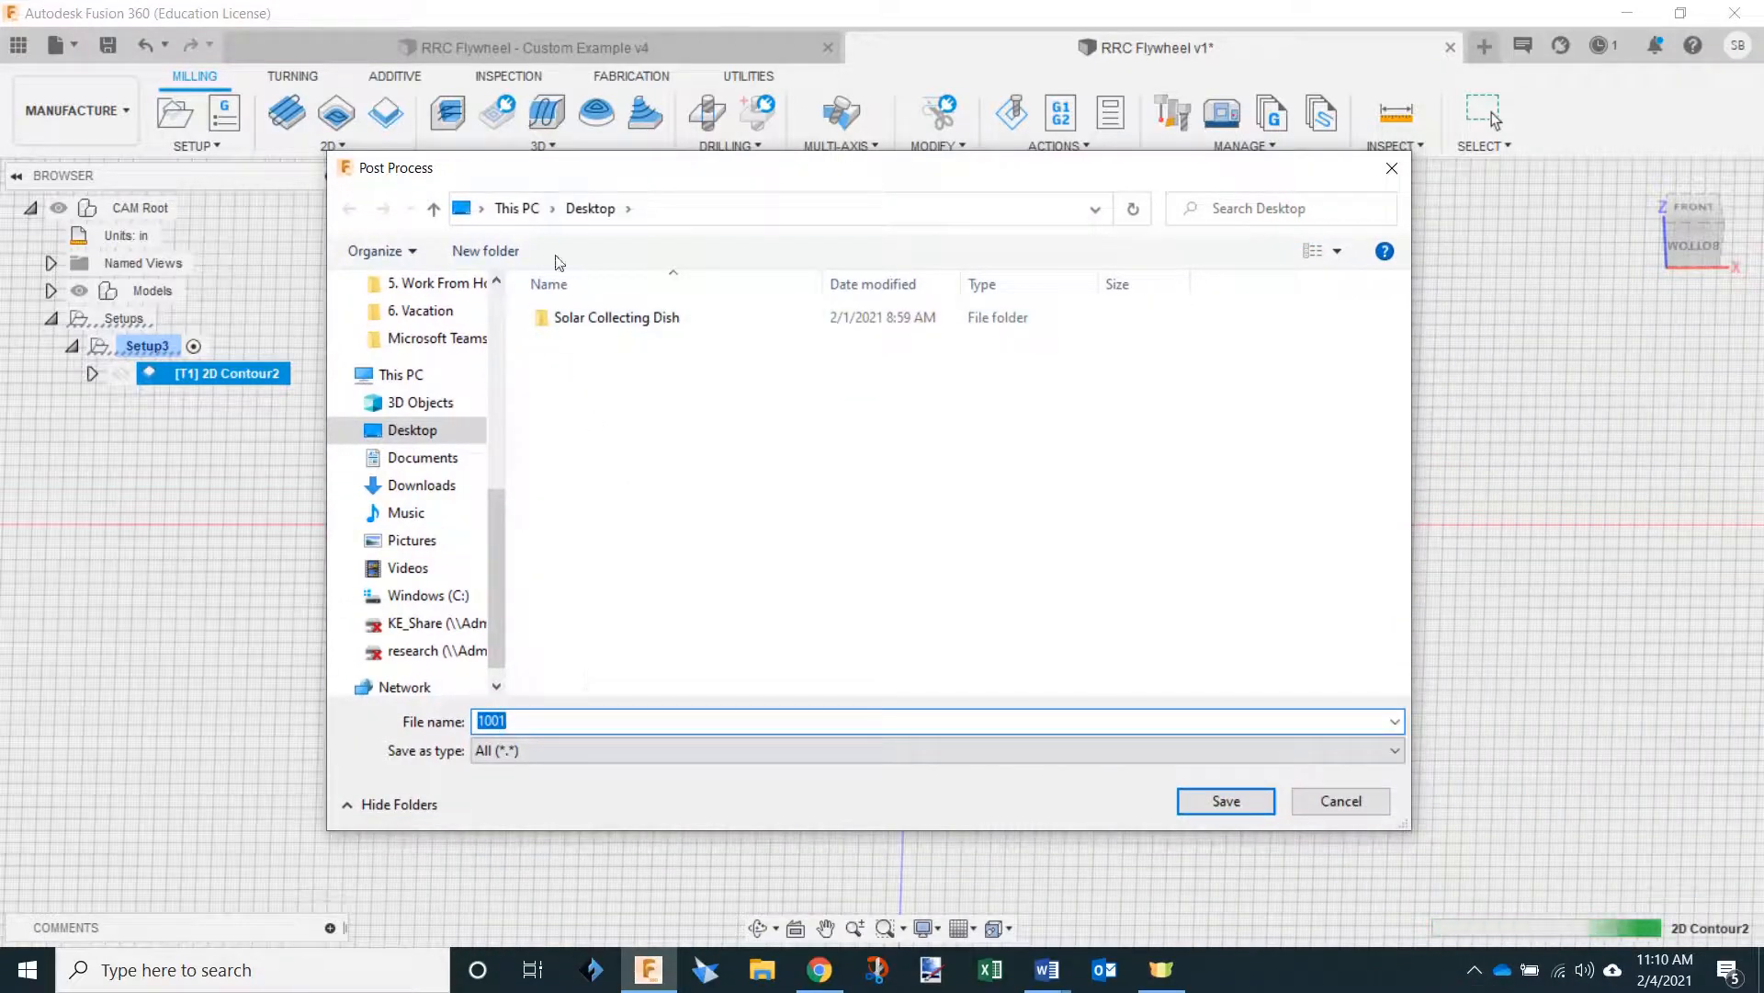
{"action": "left_click", "coordinate": [1222, 799]}
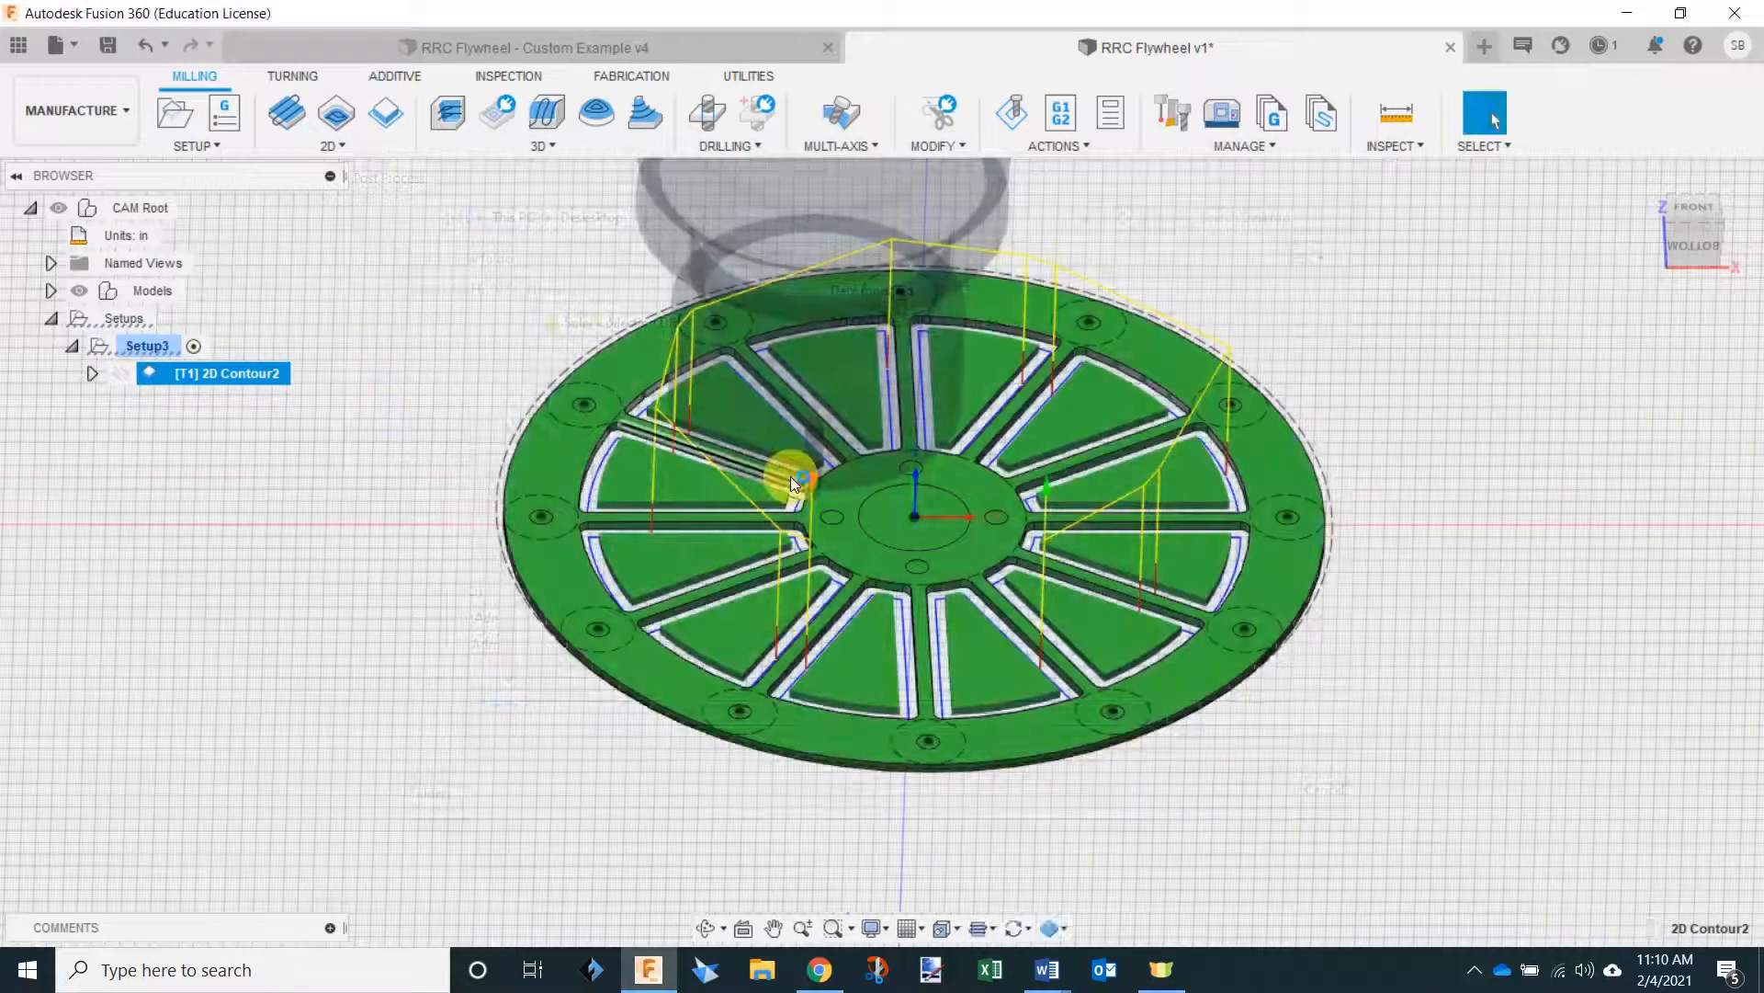
{"action": "left_click", "coordinate": [50, 290]}
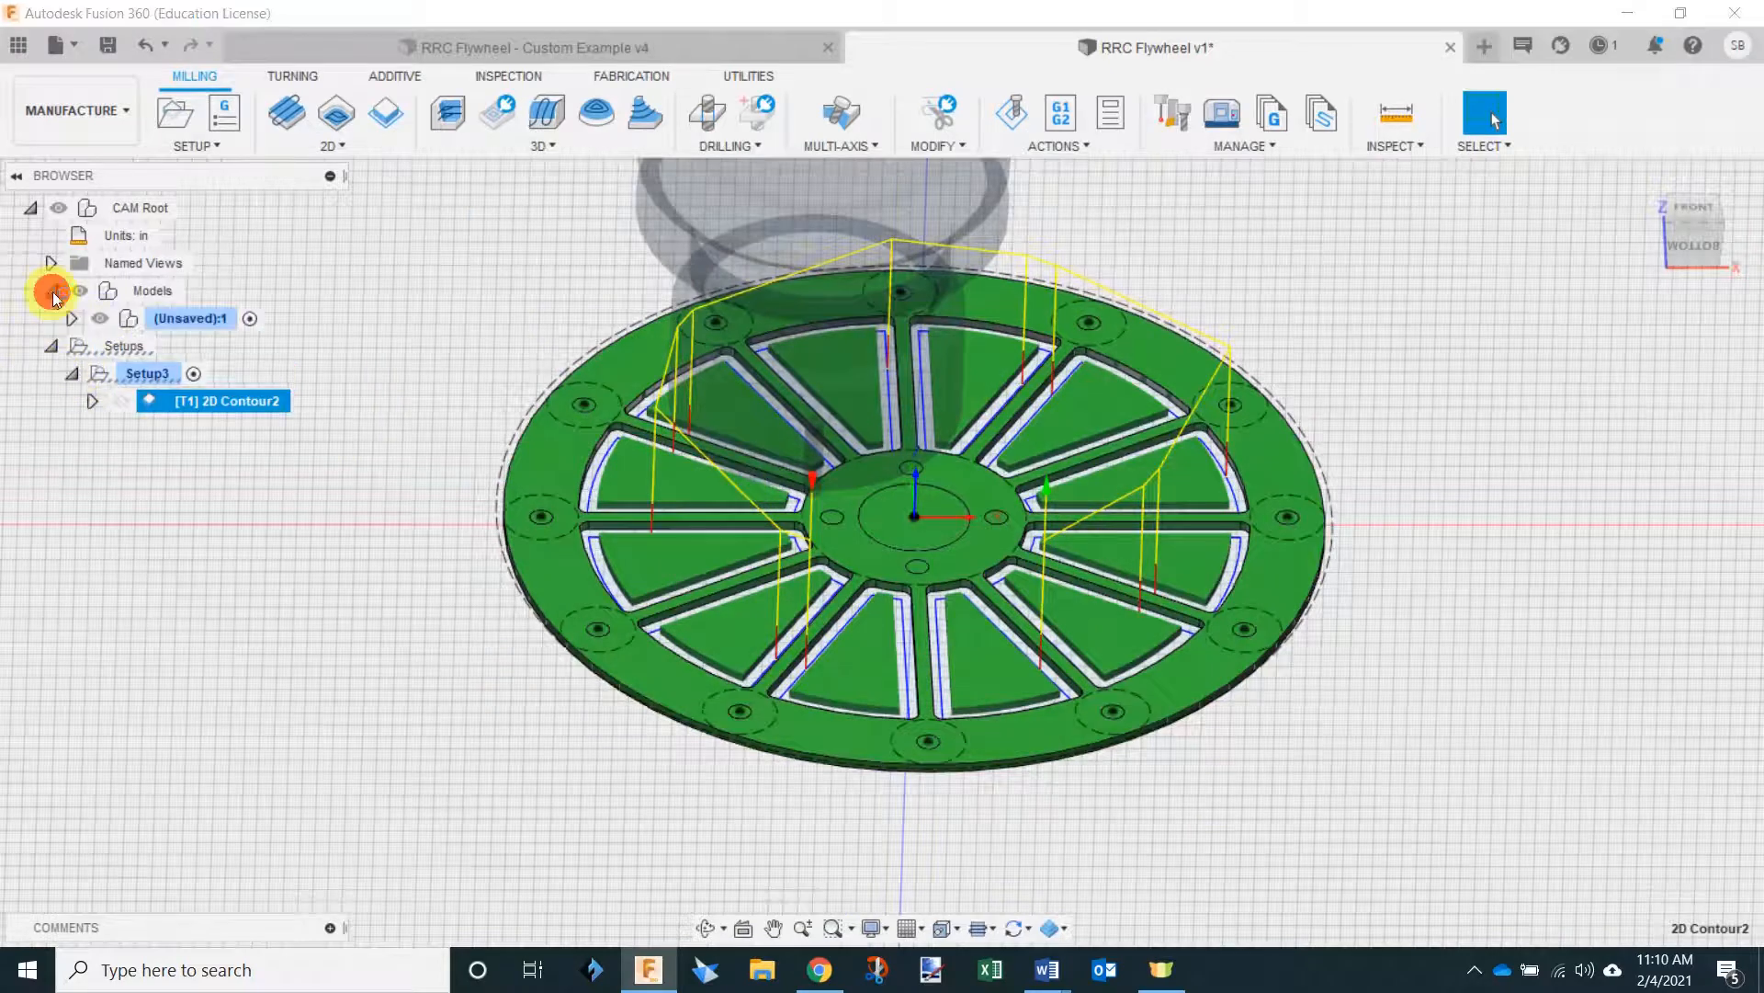
{"action": "left_click", "coordinate": [49, 265]}
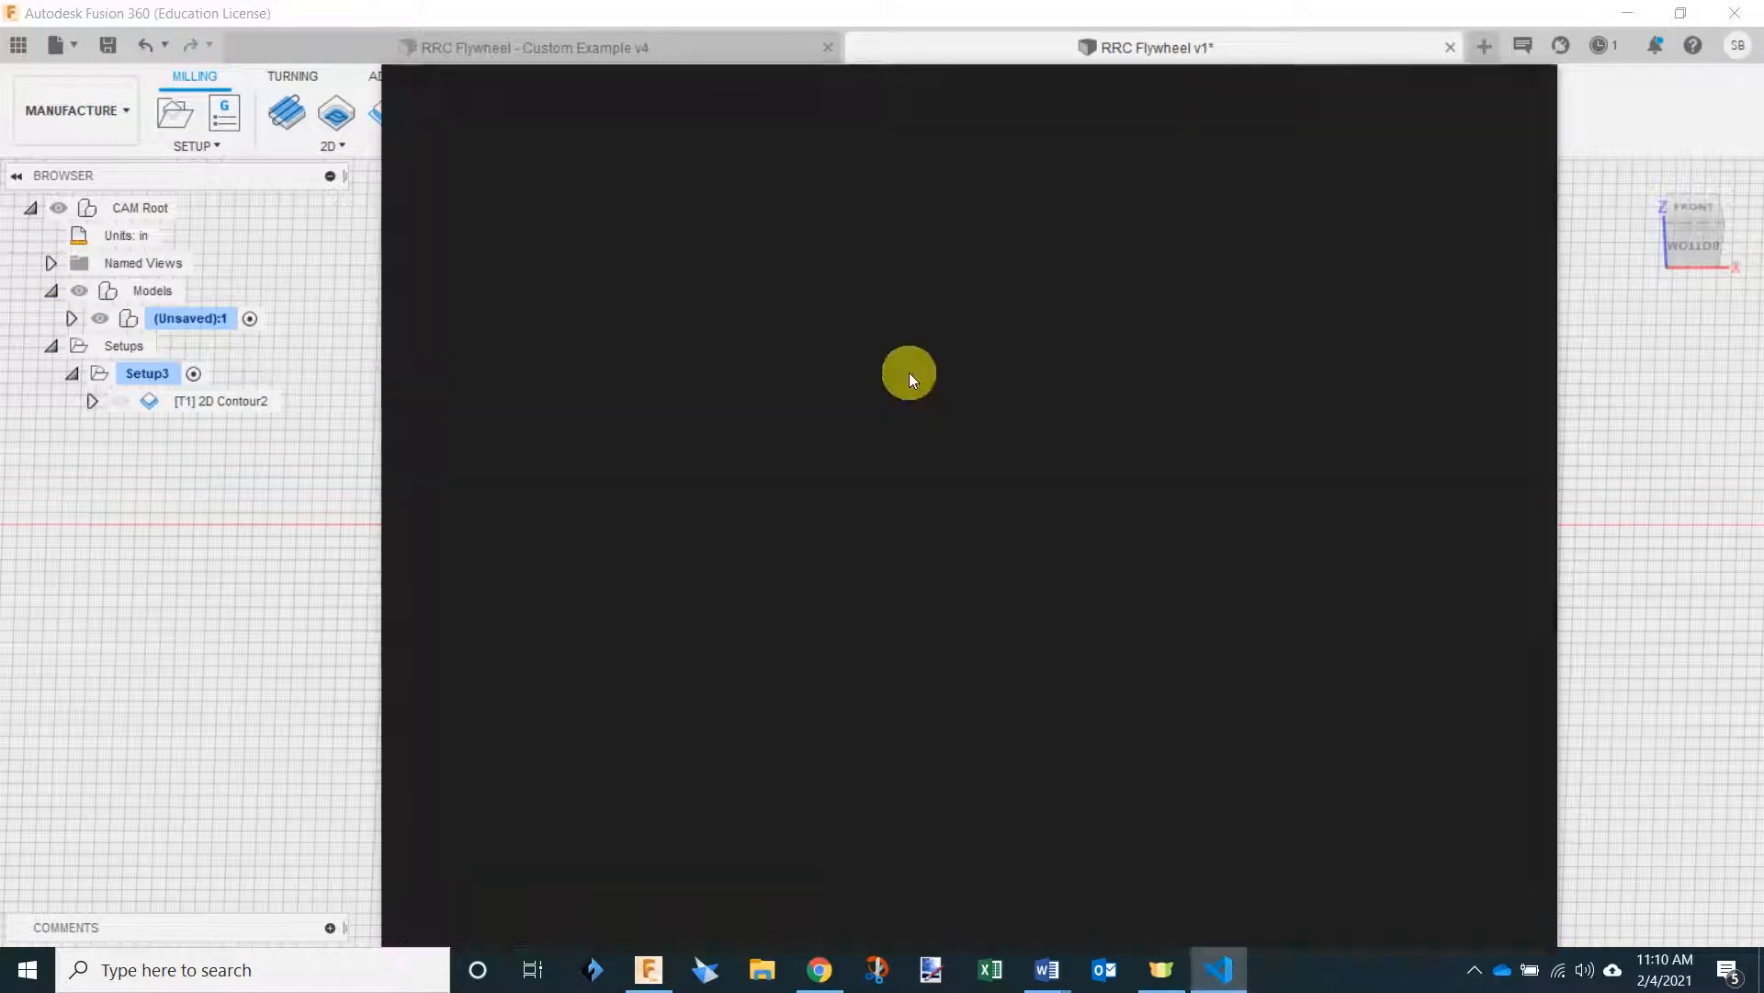
Dismiss the extension suggestion in Visual Studio Code and read through the 1001.nc G-code from header to program end.
{"action": "mouse_move", "coordinate": [1241, 972]}
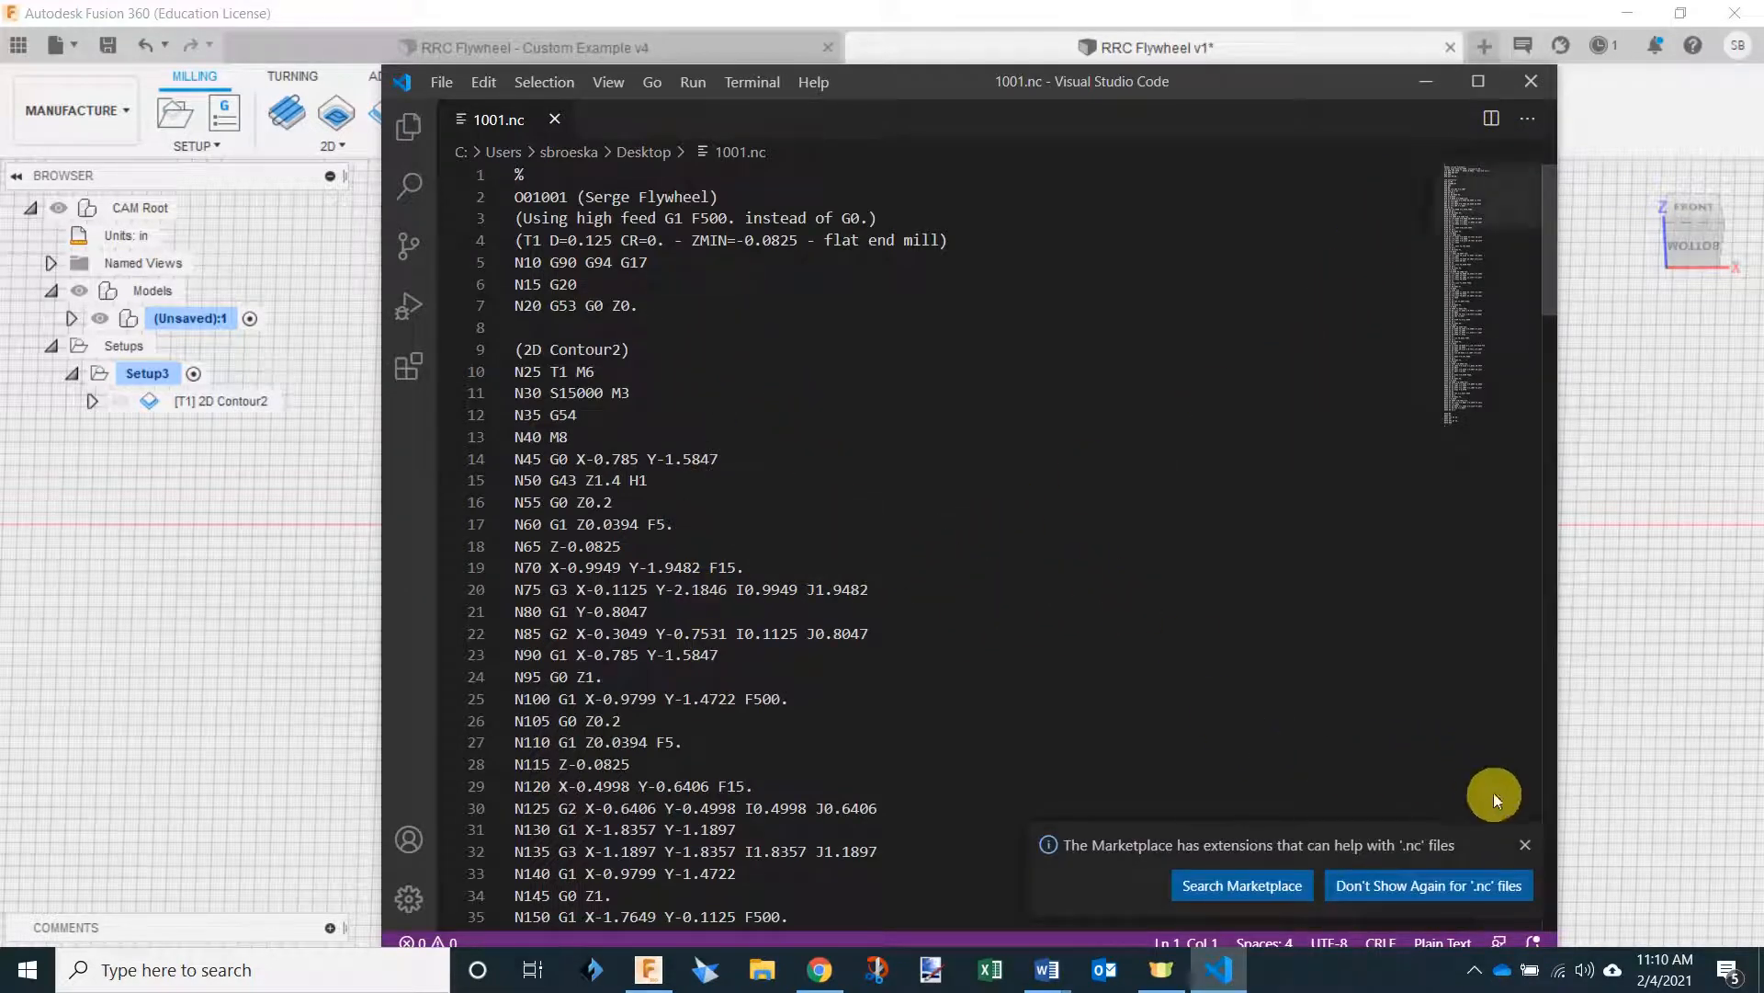
{"action": "left_click", "coordinate": [1523, 845]}
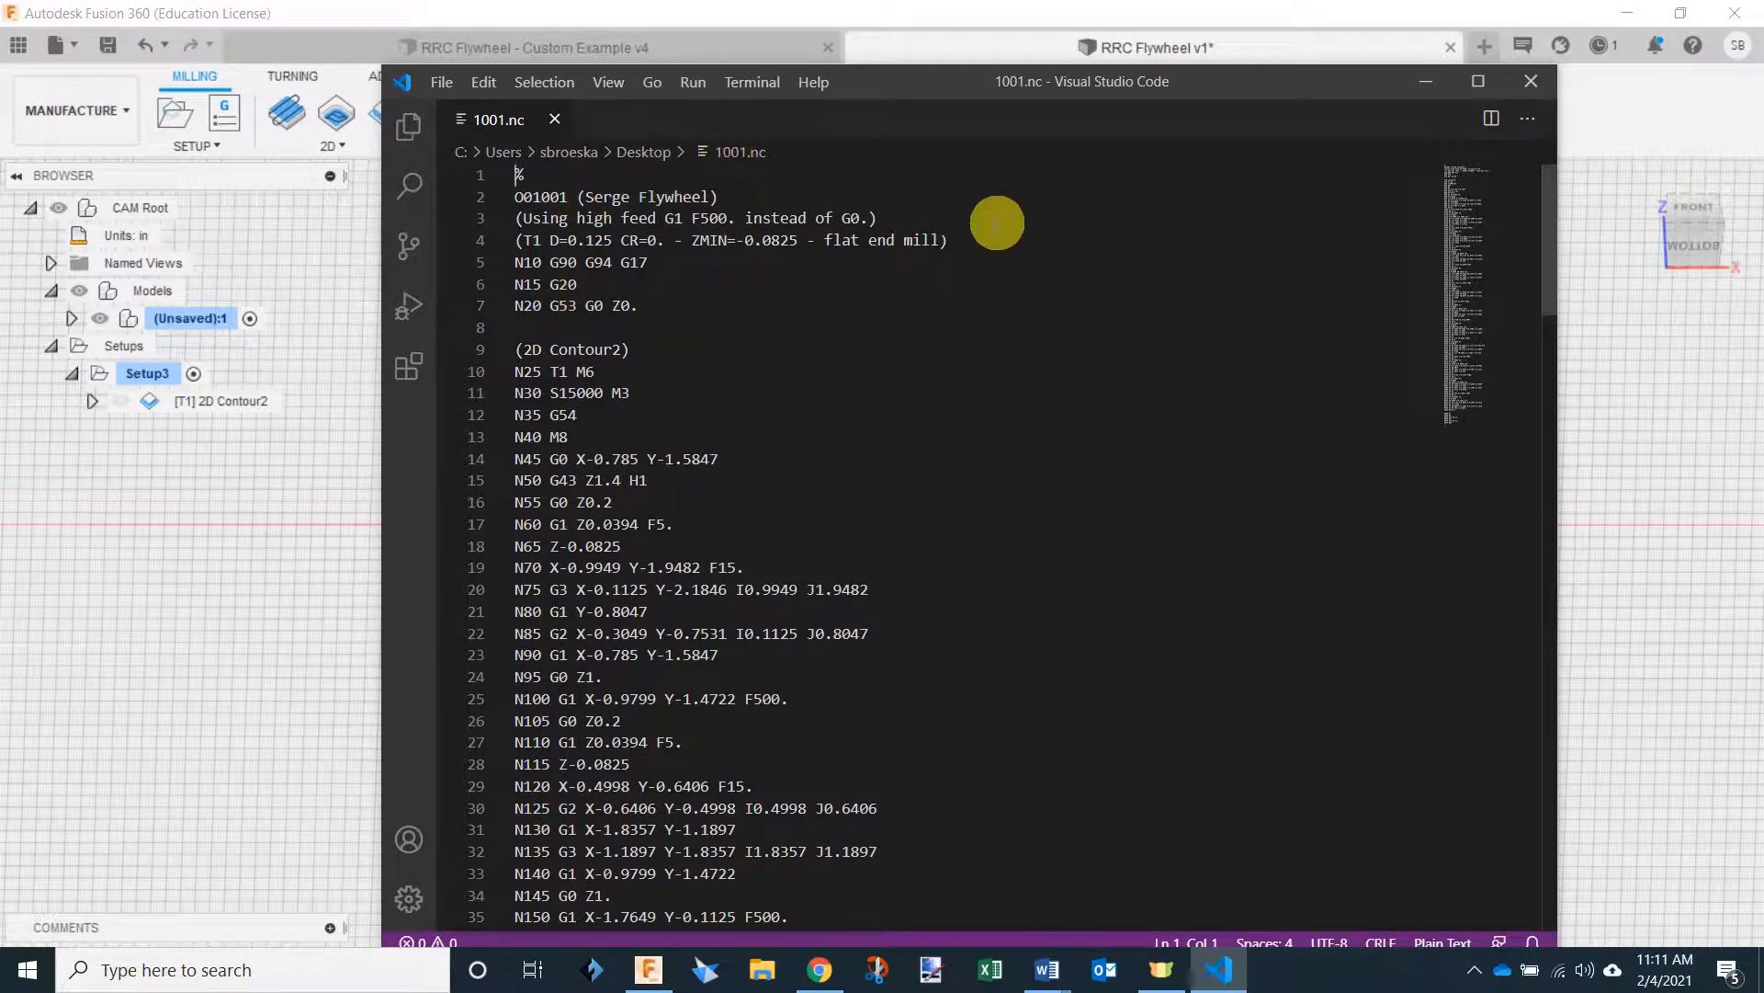
{"action": "scroll", "coordinate": [743, 347], "scroll_direction": "down", "scroll_amount": 5}
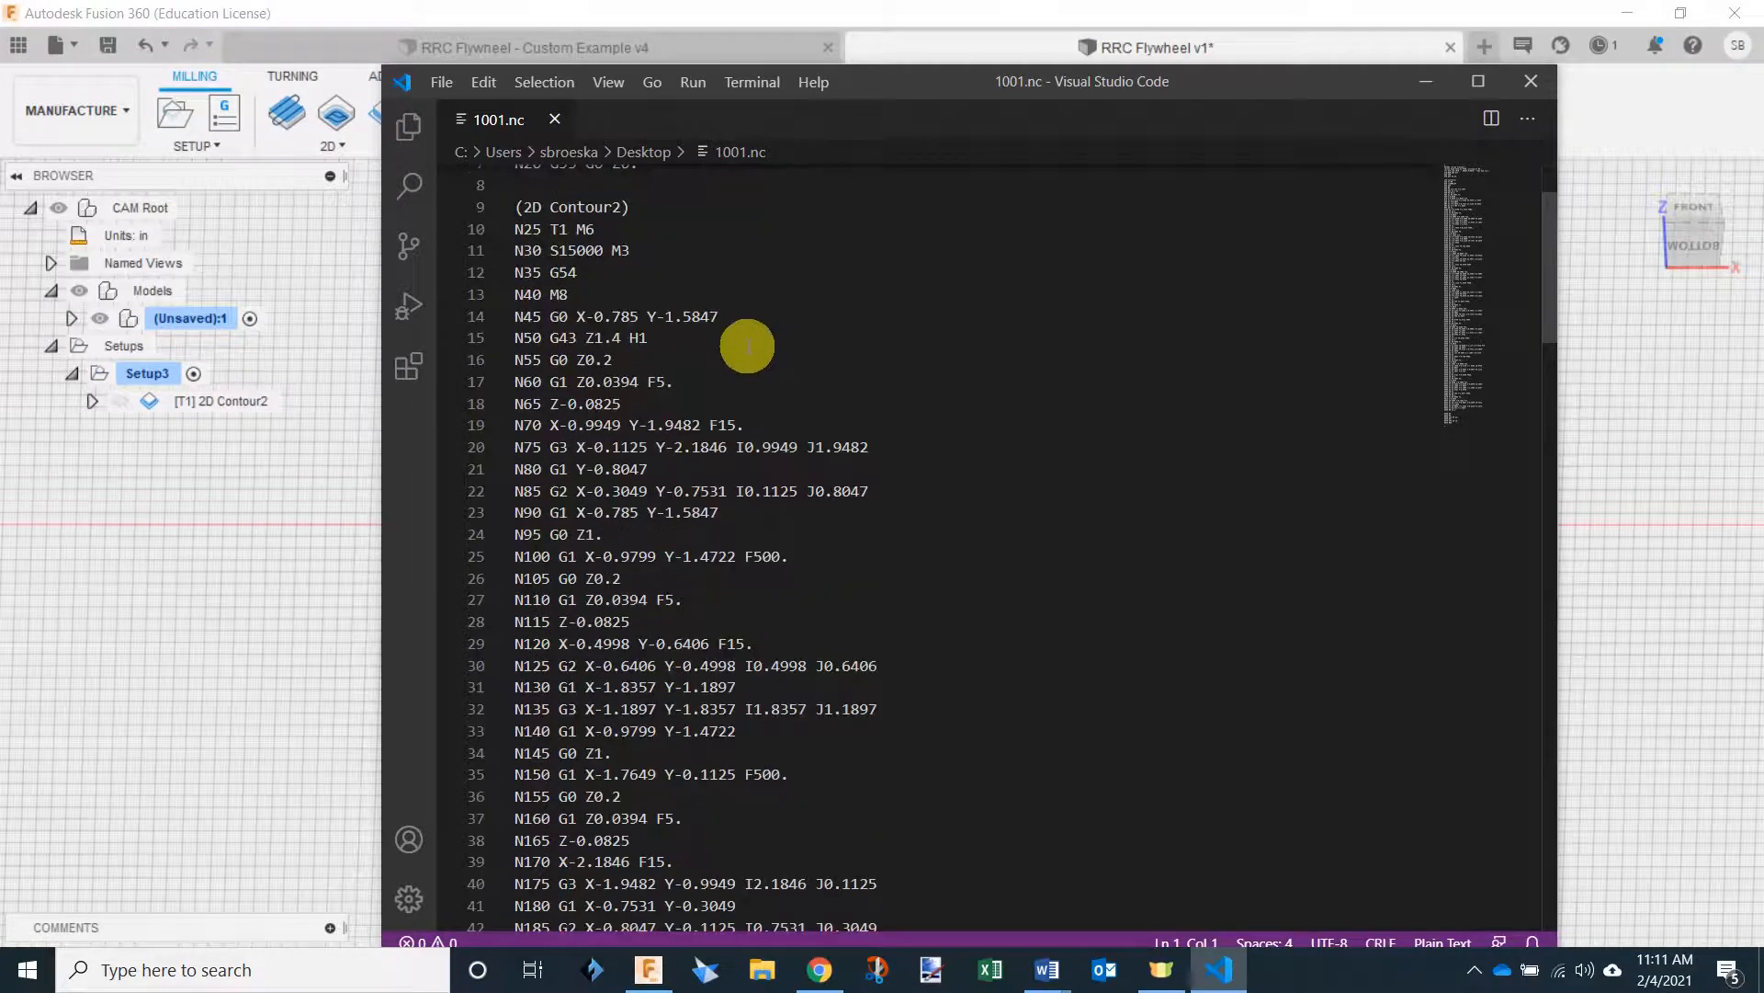
{"action": "scroll", "coordinate": [742, 346], "scroll_direction": "down", "scroll_amount": 15}
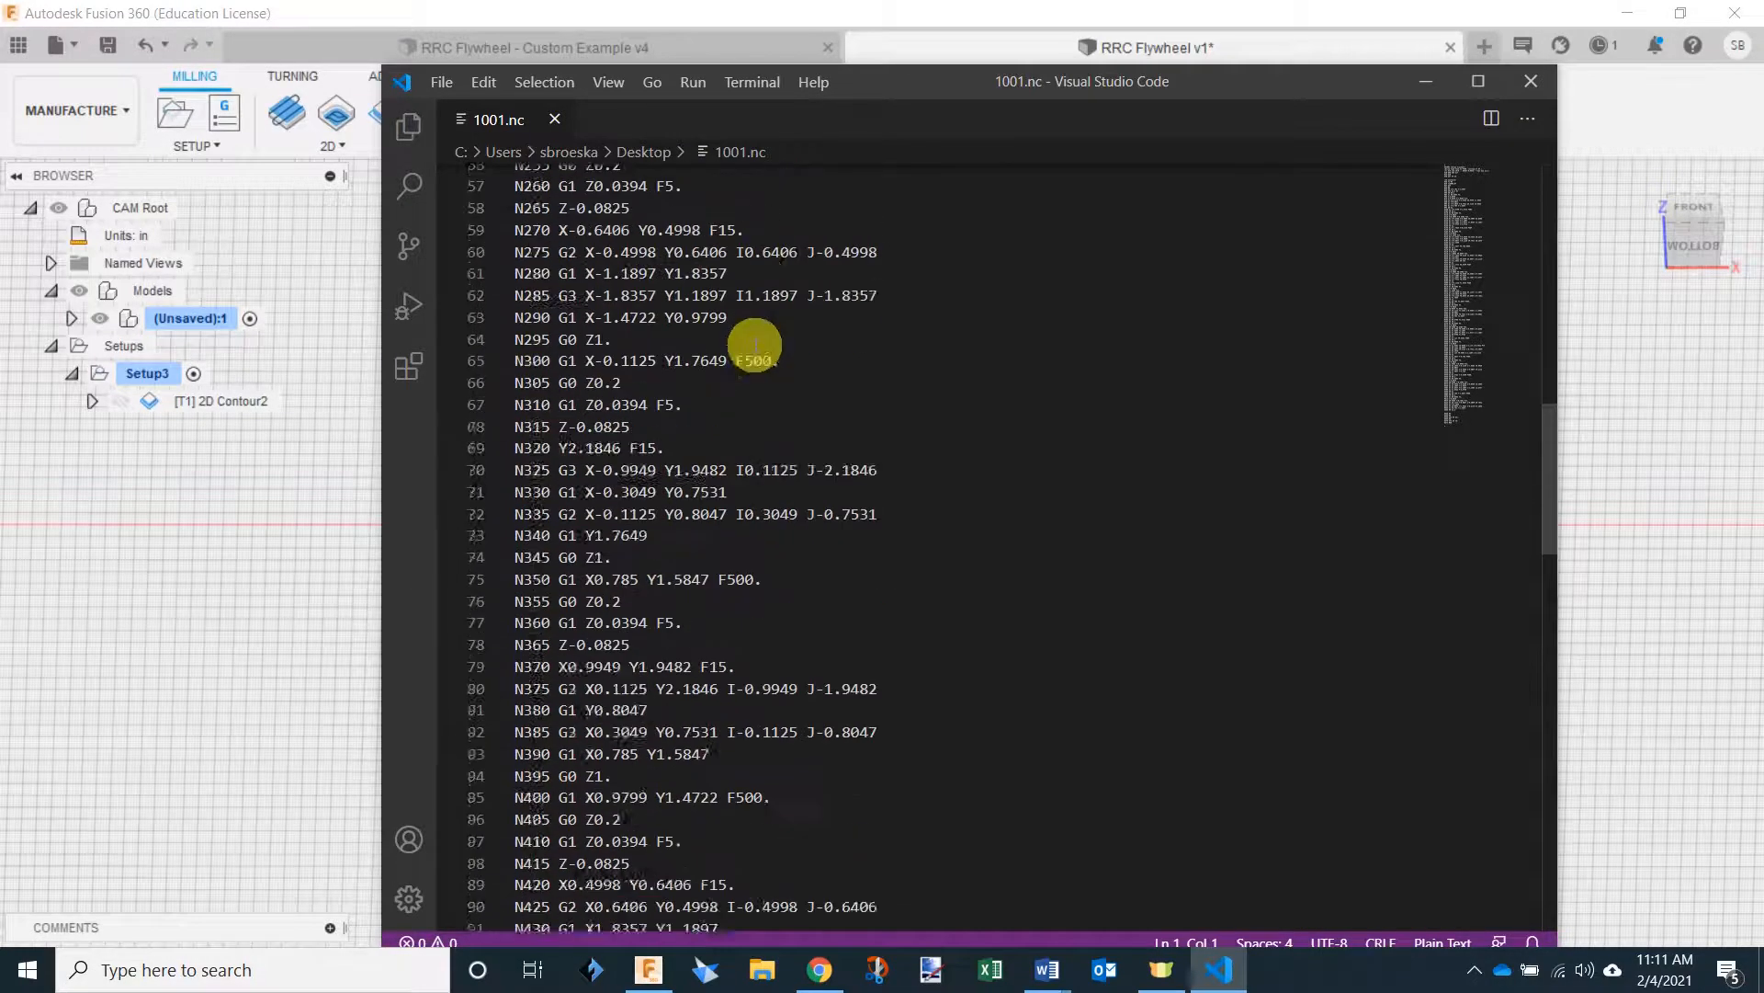
{"action": "scroll", "coordinate": [754, 345], "scroll_direction": "down", "scroll_amount": 11}
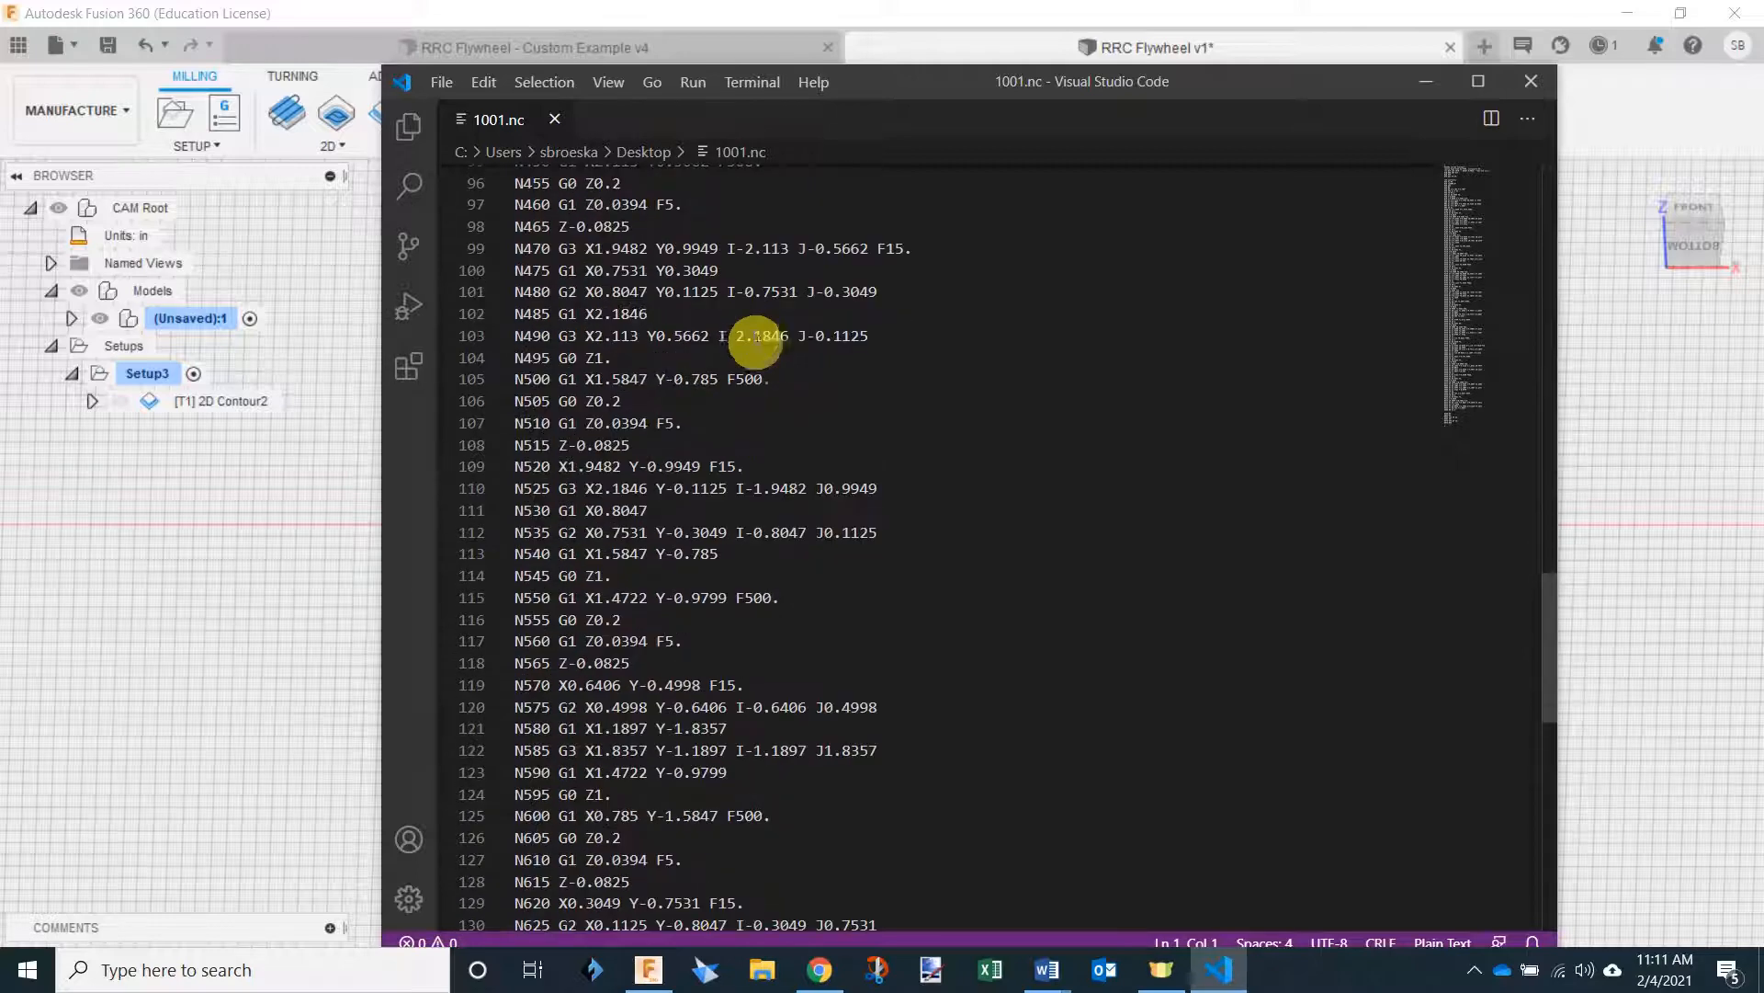
{"action": "scroll", "coordinate": [749, 335], "scroll_direction": "down", "scroll_amount": 8}
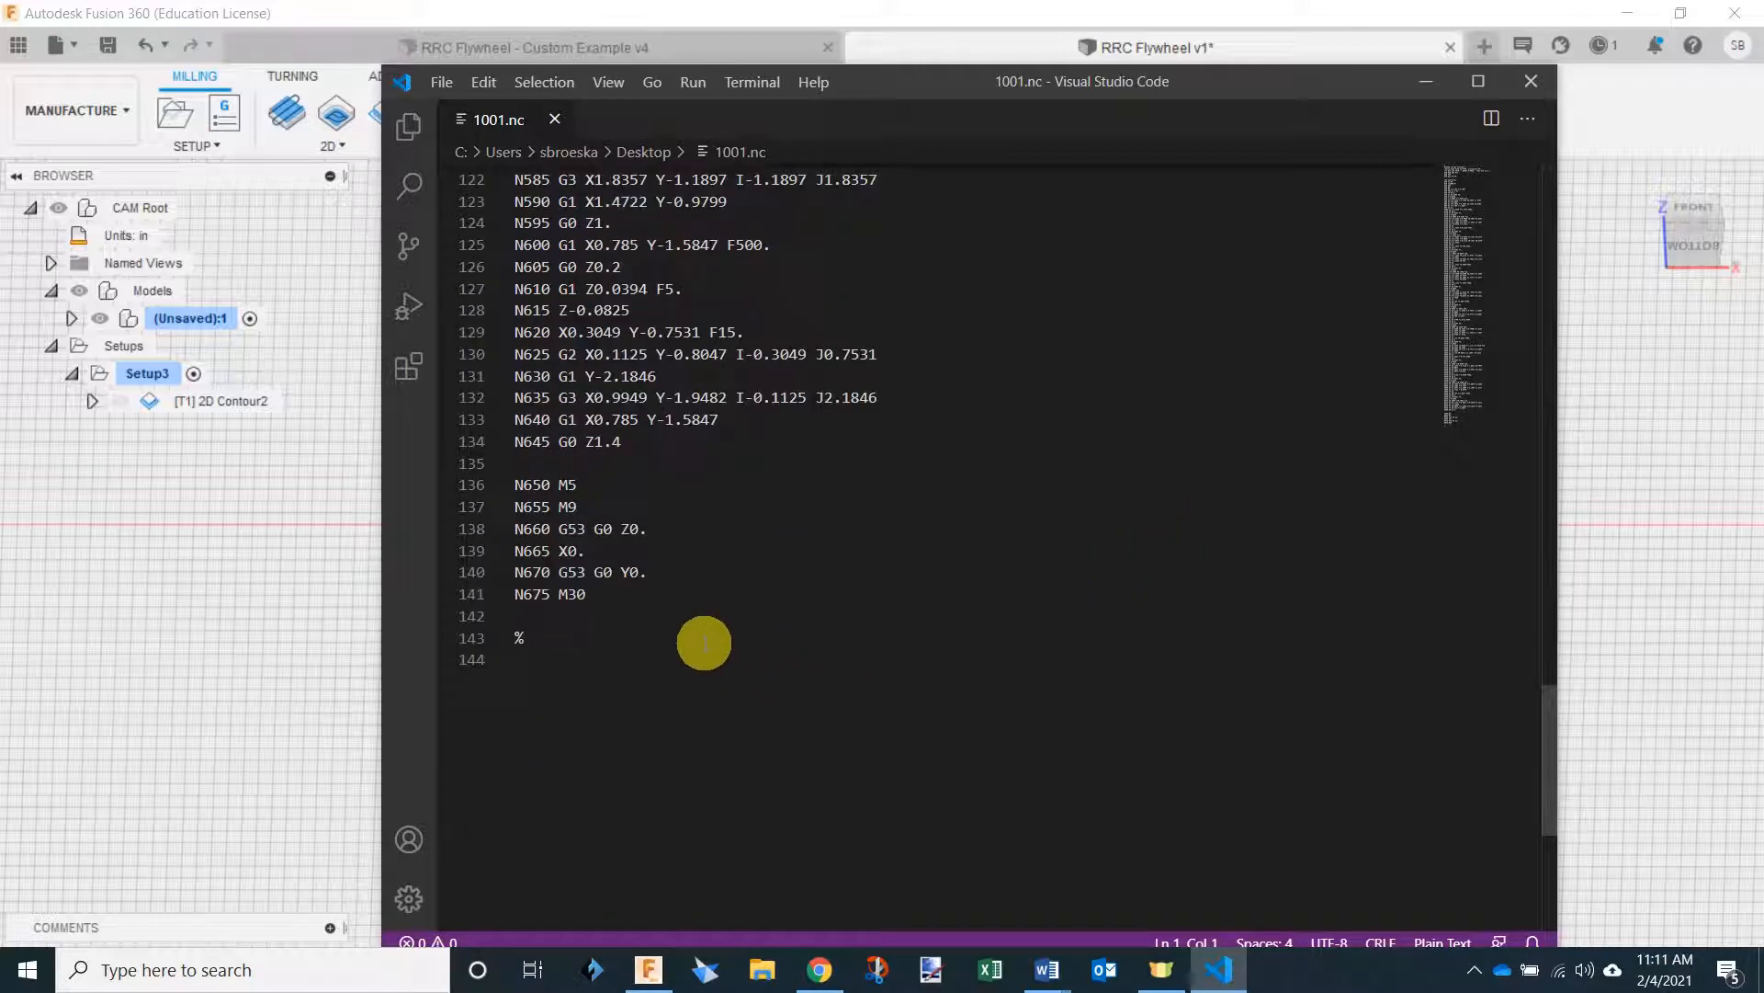
{"action": "scroll", "coordinate": [515, 575], "scroll_direction": "up", "scroll_amount": 1}
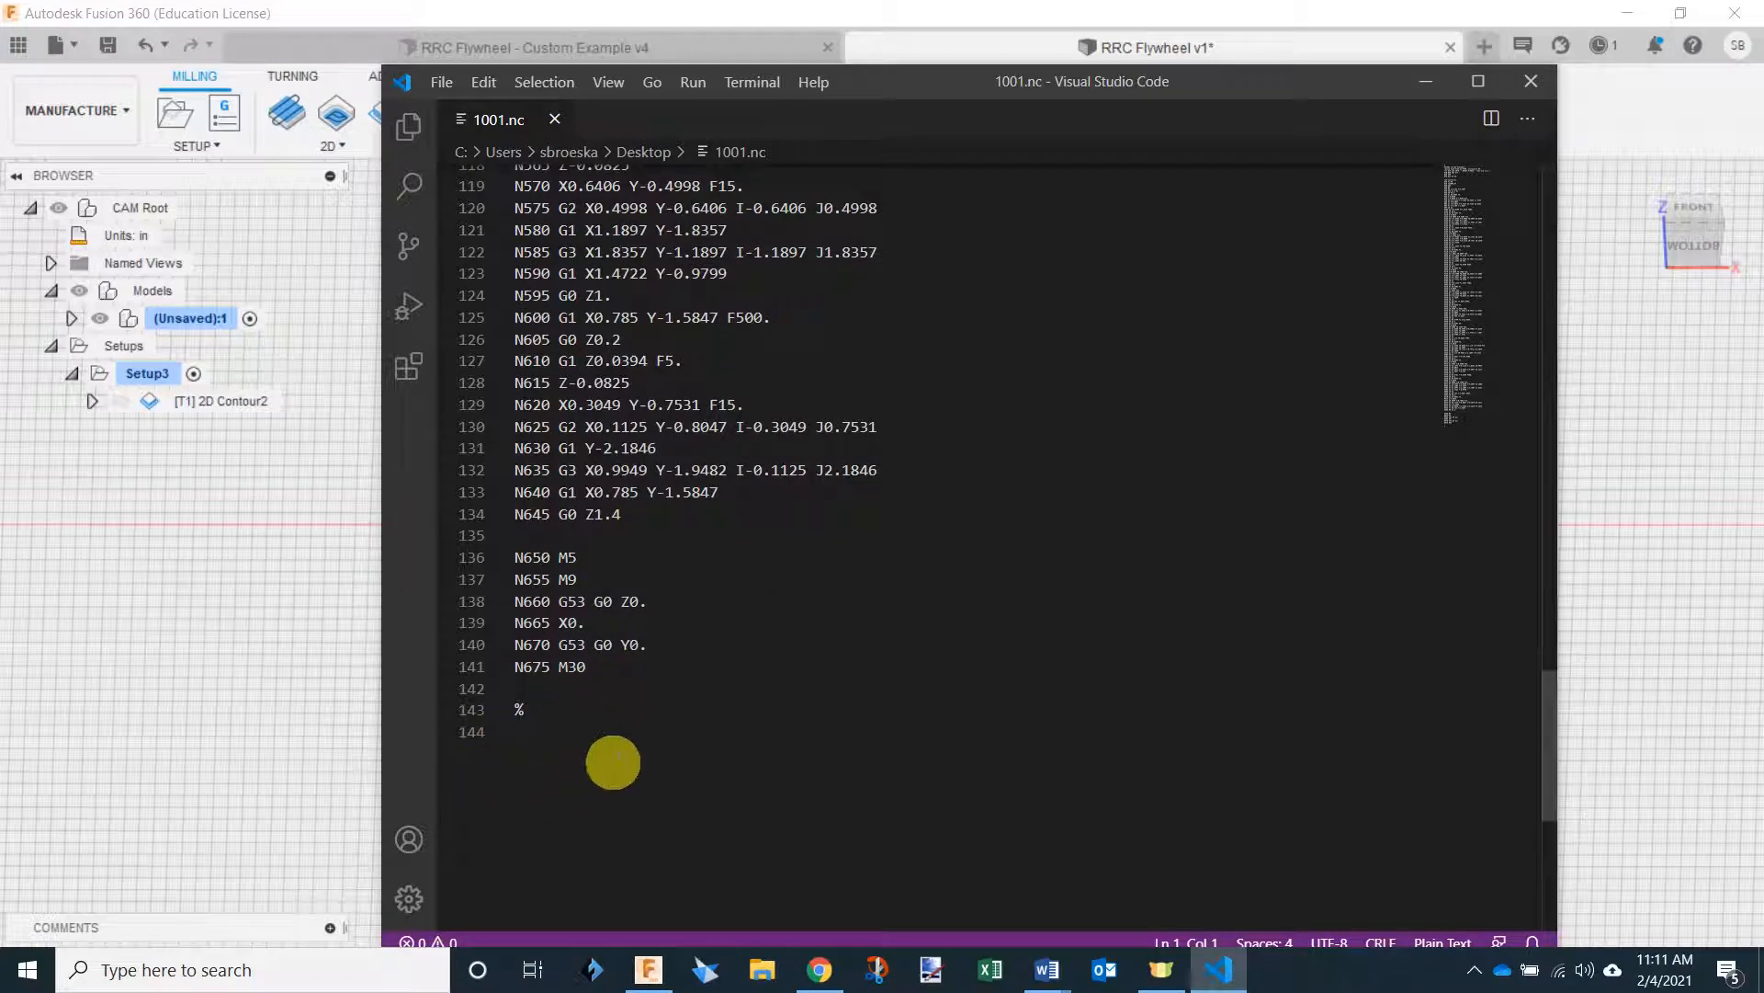
{"action": "scroll", "coordinate": [616, 721], "scroll_direction": "up", "scroll_amount": 1}
{"action": "scroll", "coordinate": [625, 682], "scroll_direction": "up", "scroll_amount": 20}
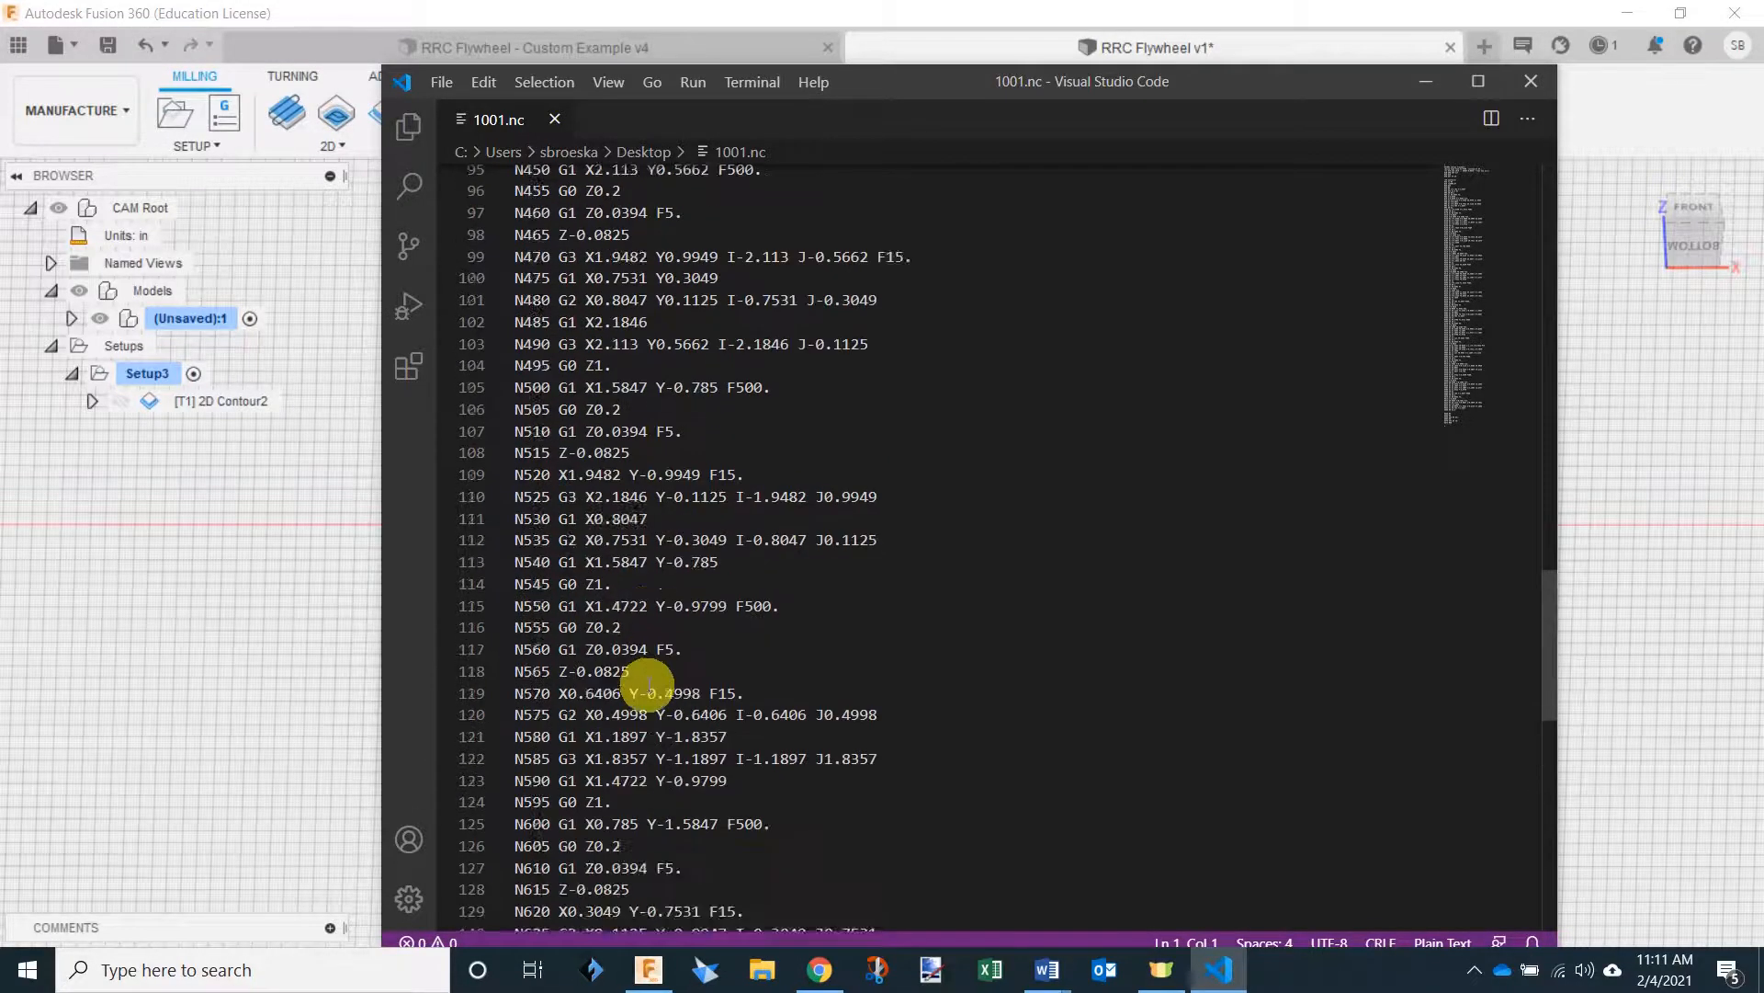
{"action": "scroll", "coordinate": [643, 696], "scroll_direction": "up", "scroll_amount": 2}
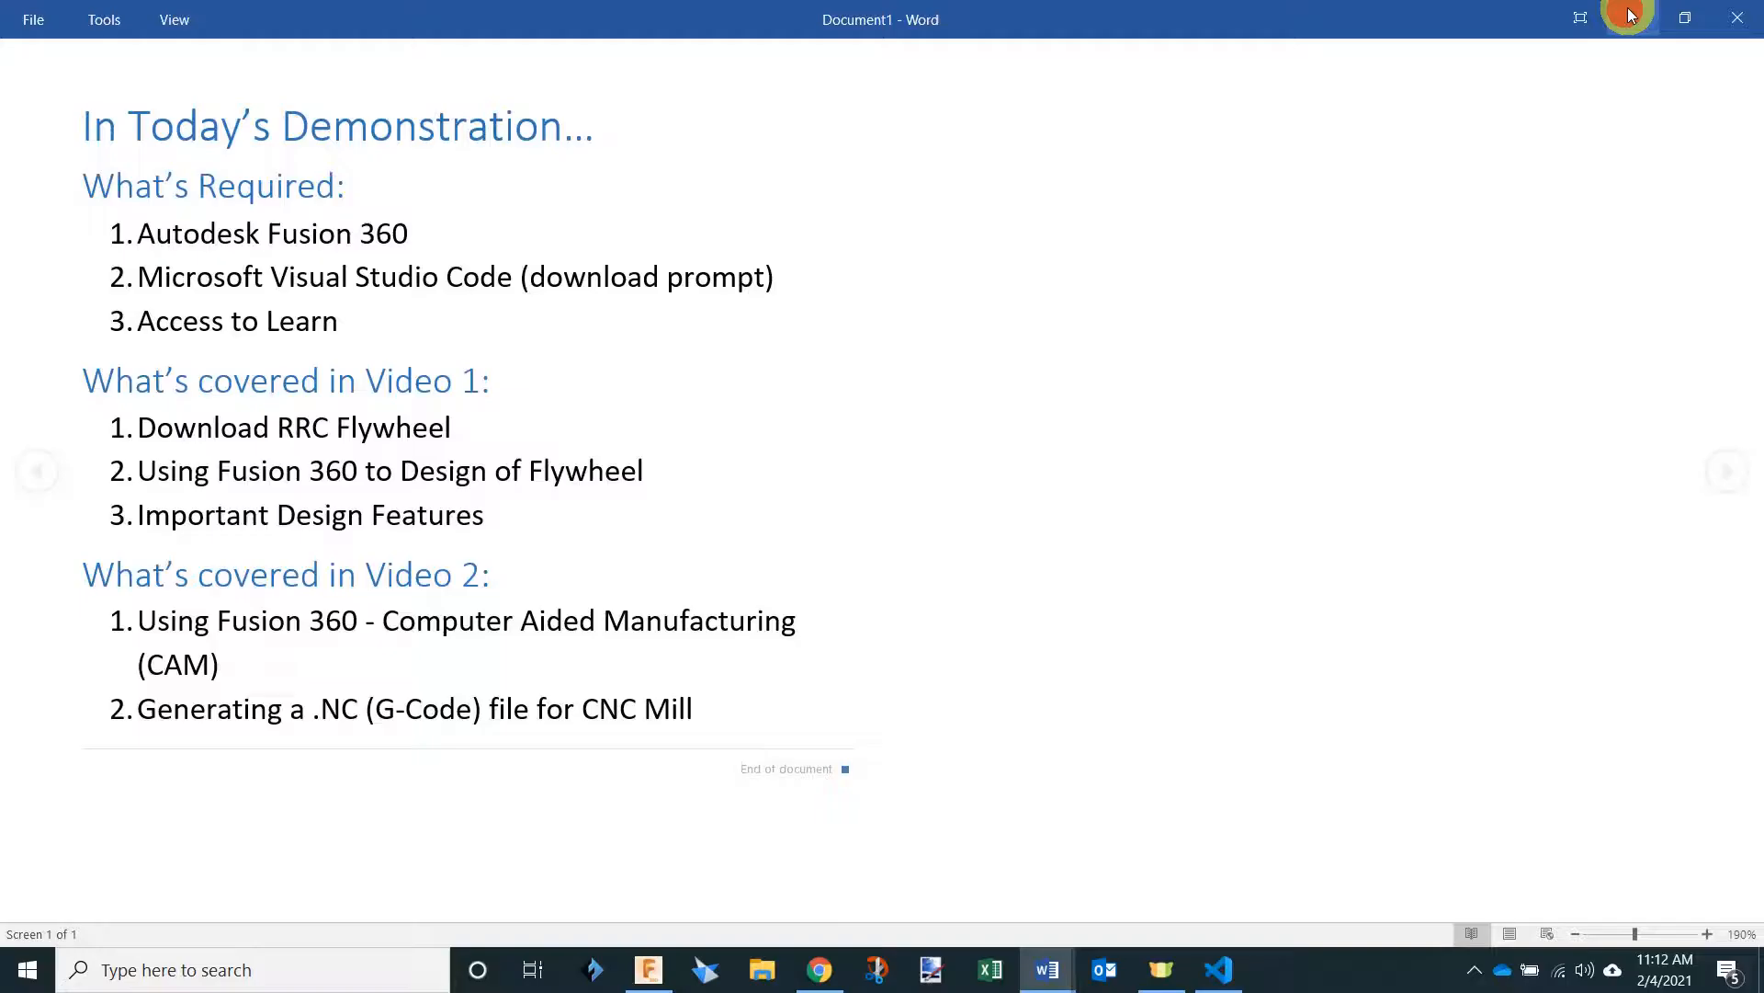
Minimize the Word document and open the Desktop folder in File Explorer.
{"action": "left_click", "coordinate": [1627, 13]}
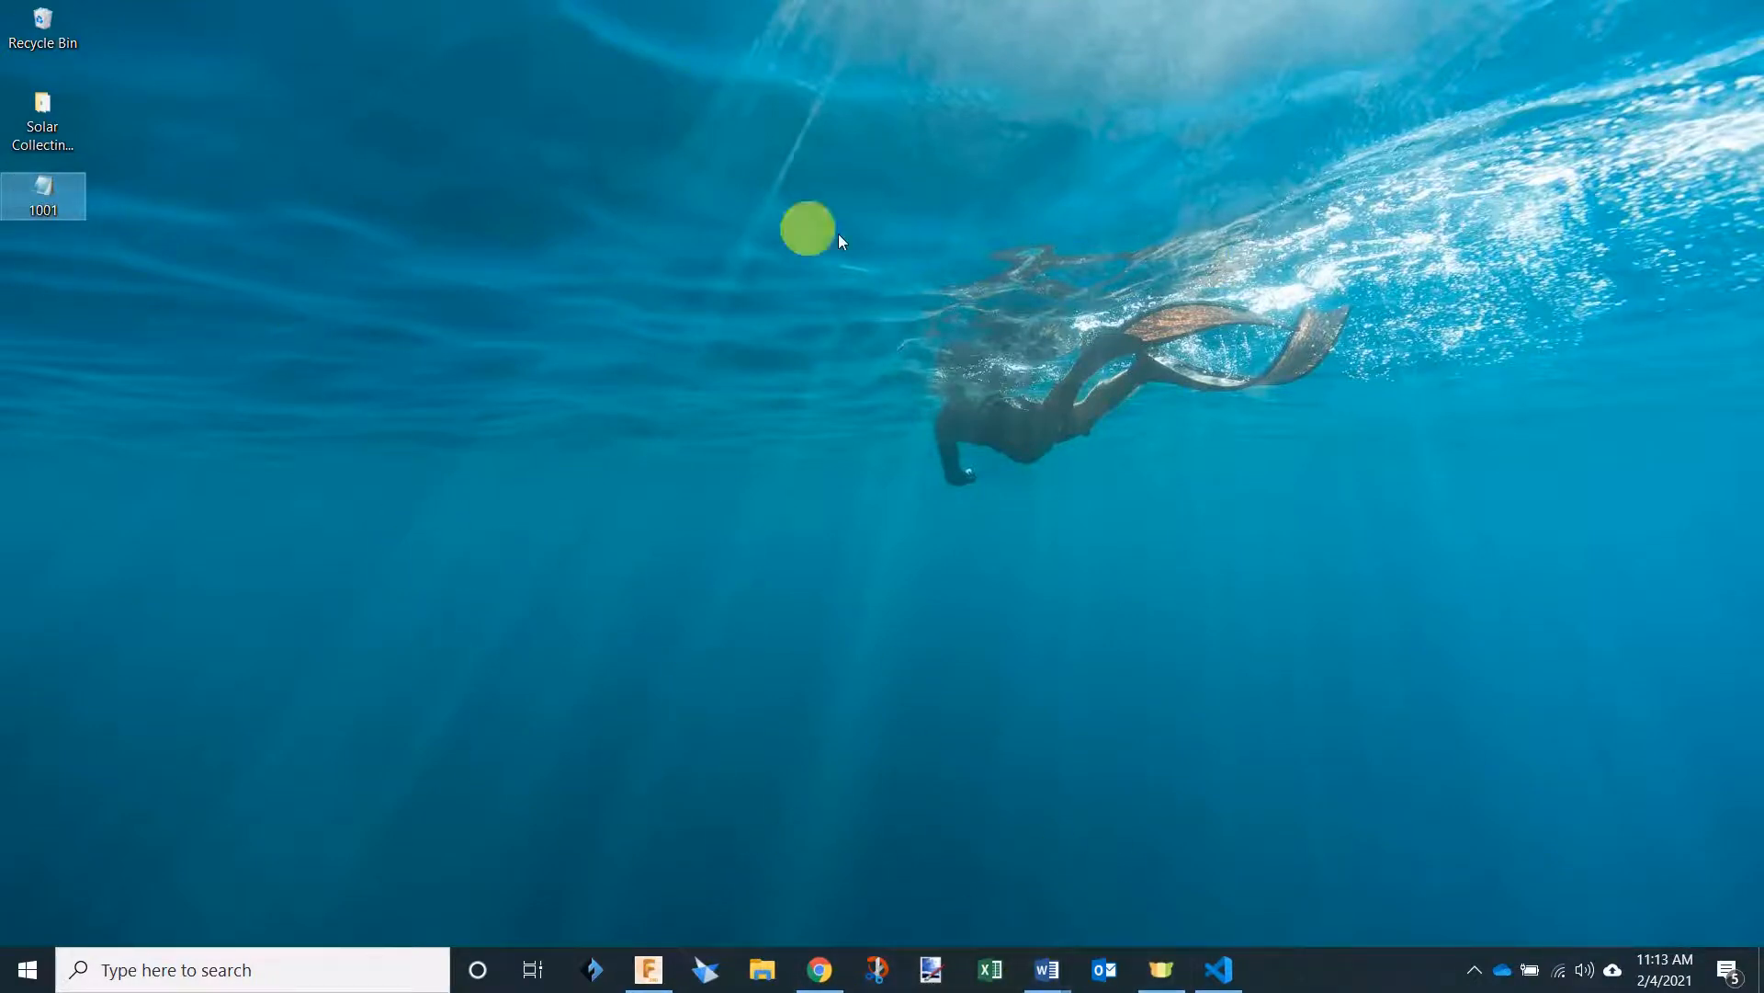
{"action": "right_click", "coordinate": [321, 273]}
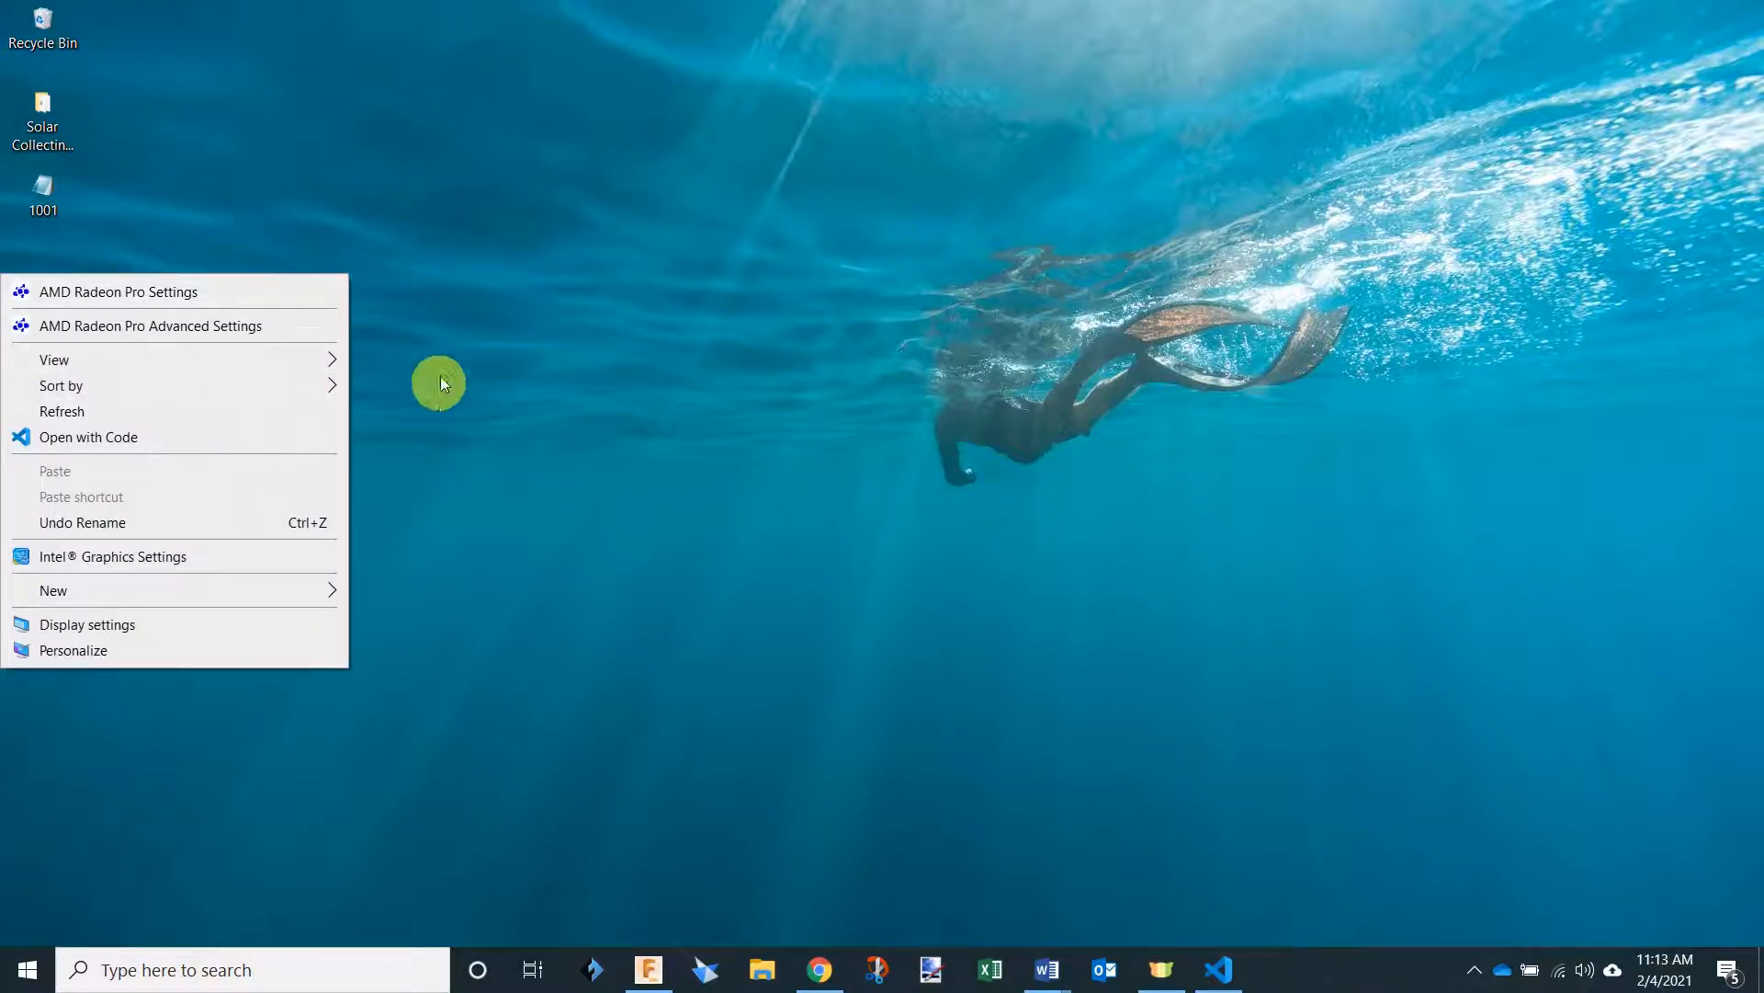
{"action": "left_click", "coordinate": [684, 374]}
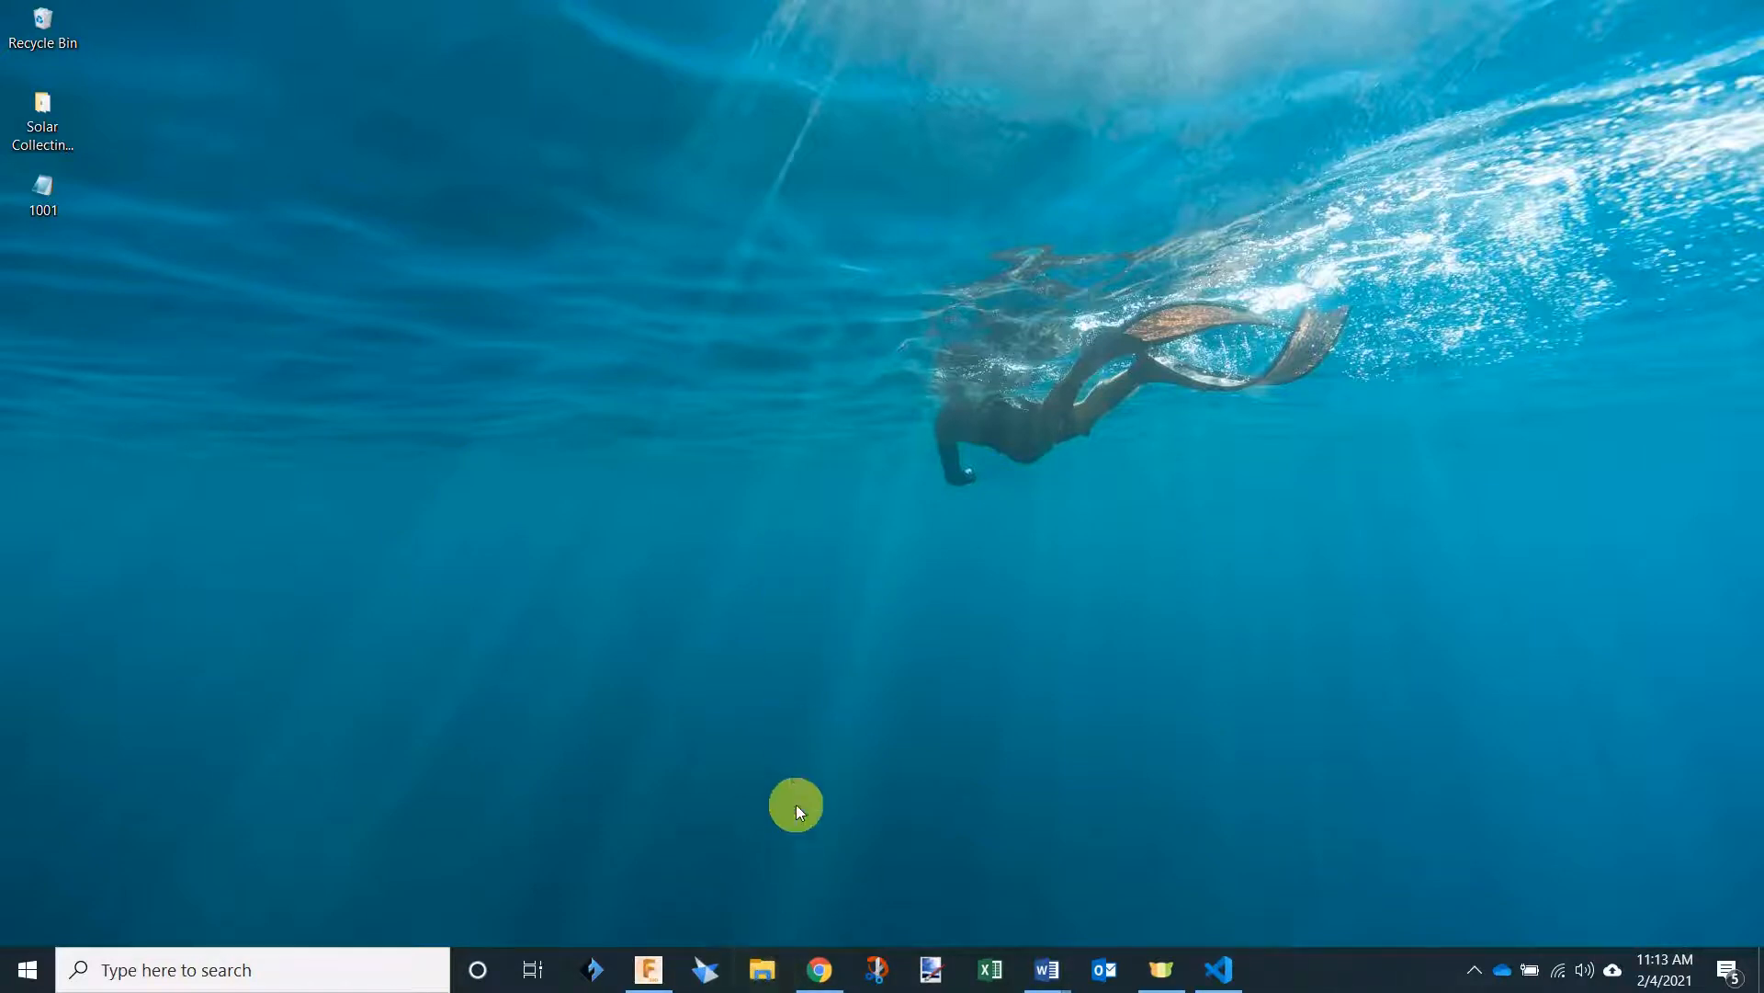
{"action": "left_click", "coordinate": [763, 981]}
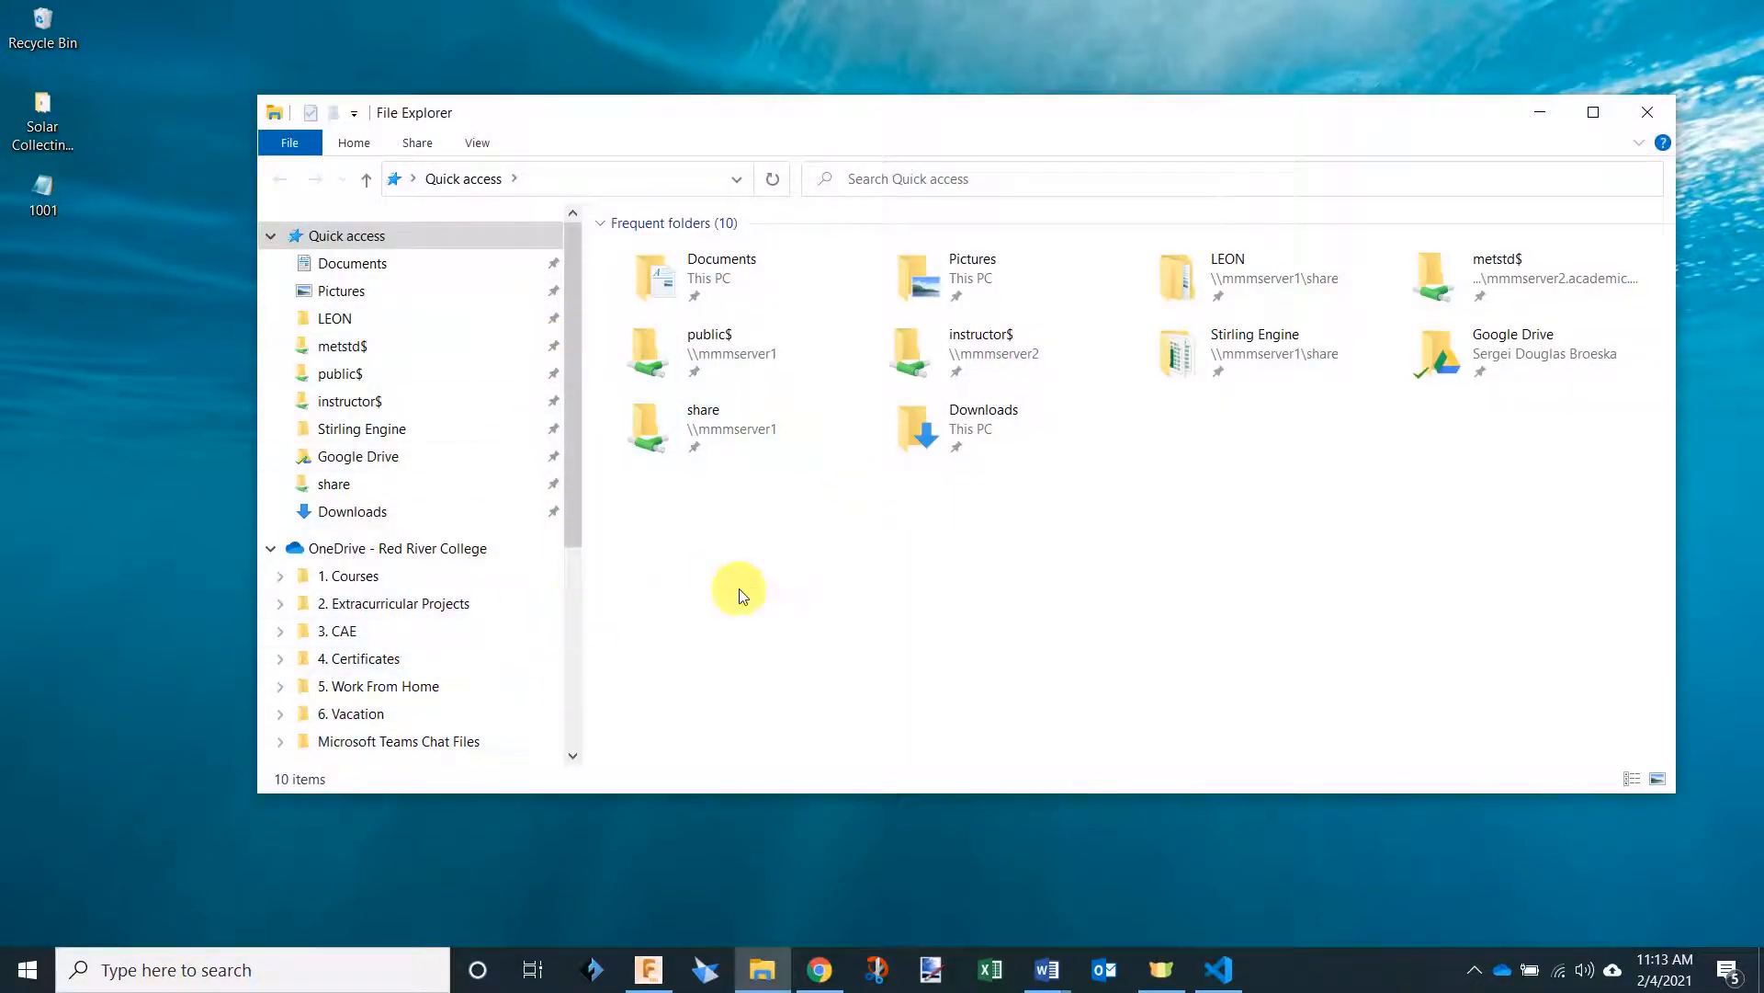
{"action": "scroll", "coordinate": [343, 445], "scroll_direction": "down", "scroll_amount": 2}
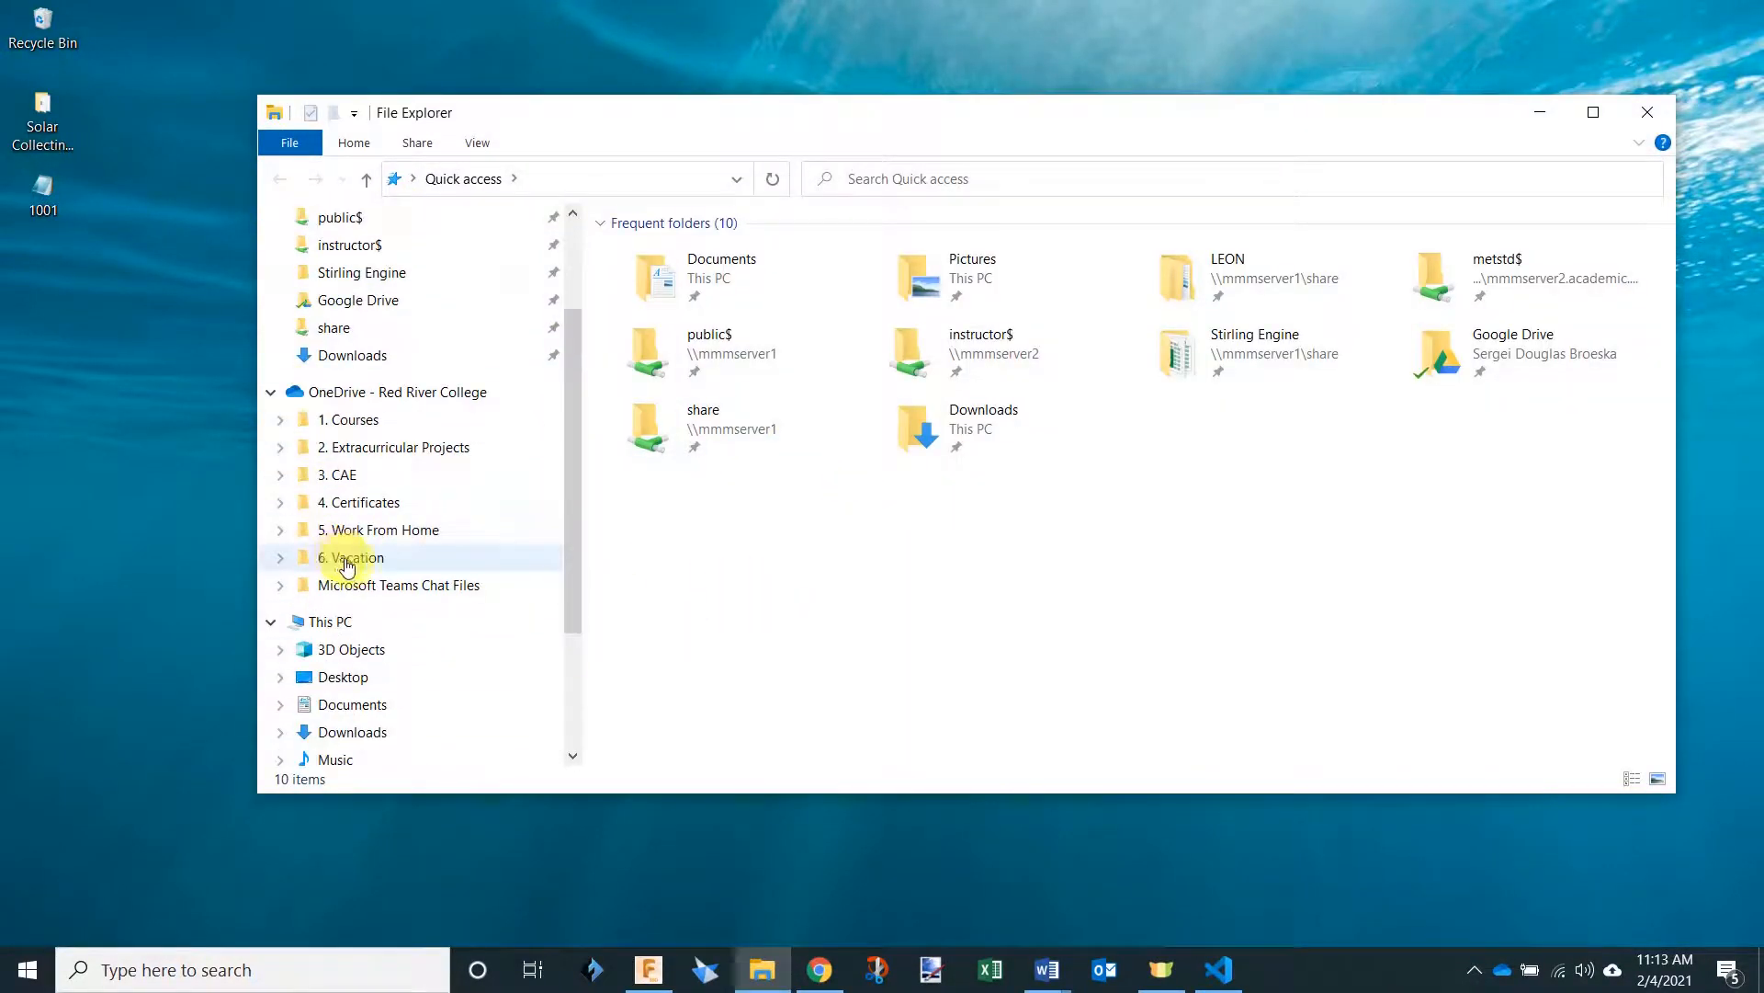
{"action": "left_click", "coordinate": [355, 674]}
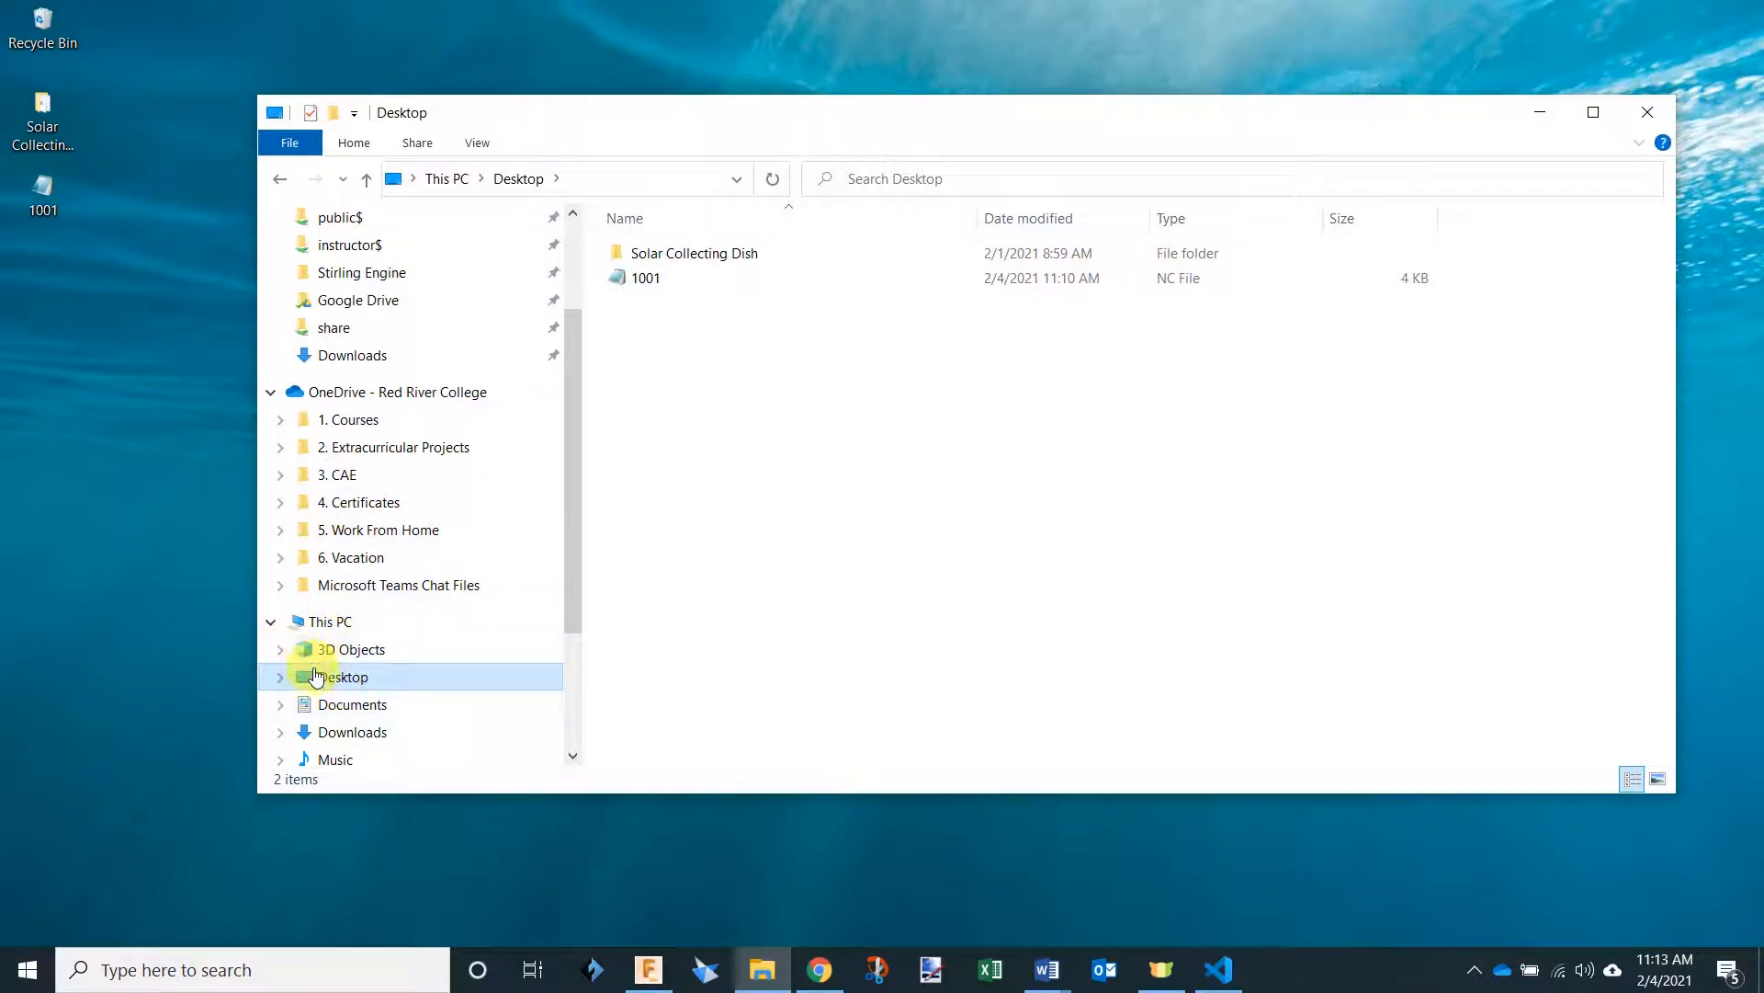
Create a new folder named 001SFR on the Desktop.
{"action": "right_click", "coordinate": [693, 414]}
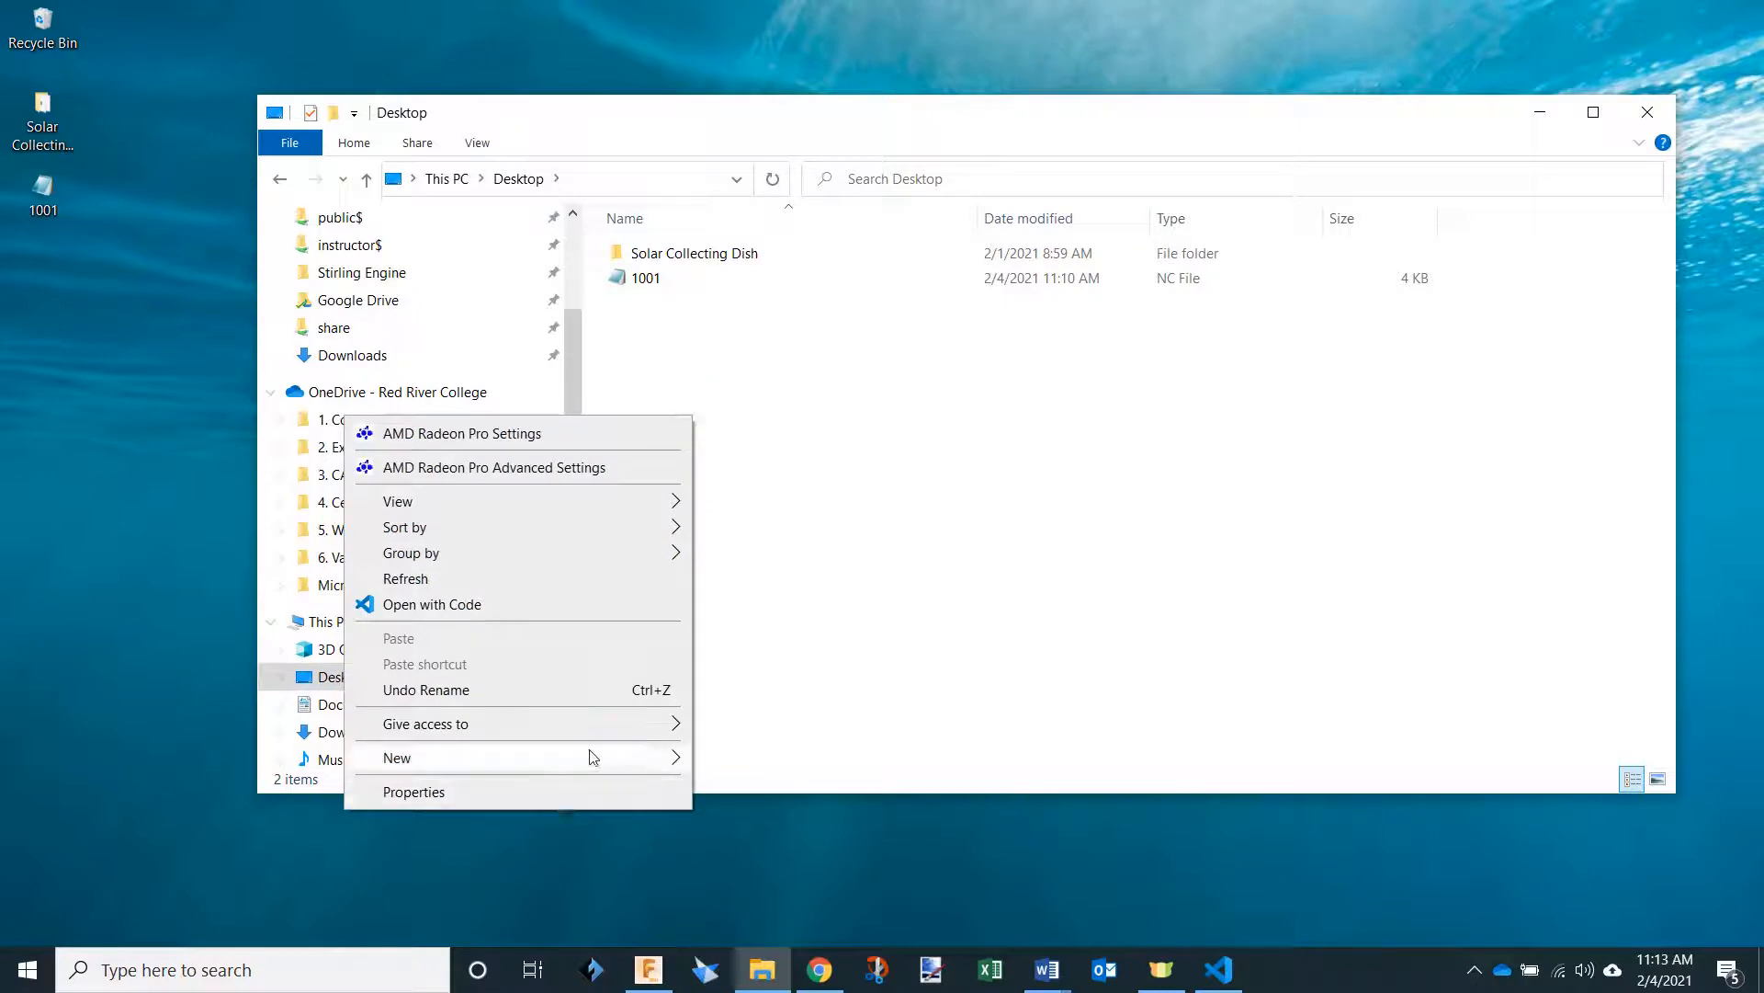
{"action": "mouse_move", "coordinate": [687, 756]}
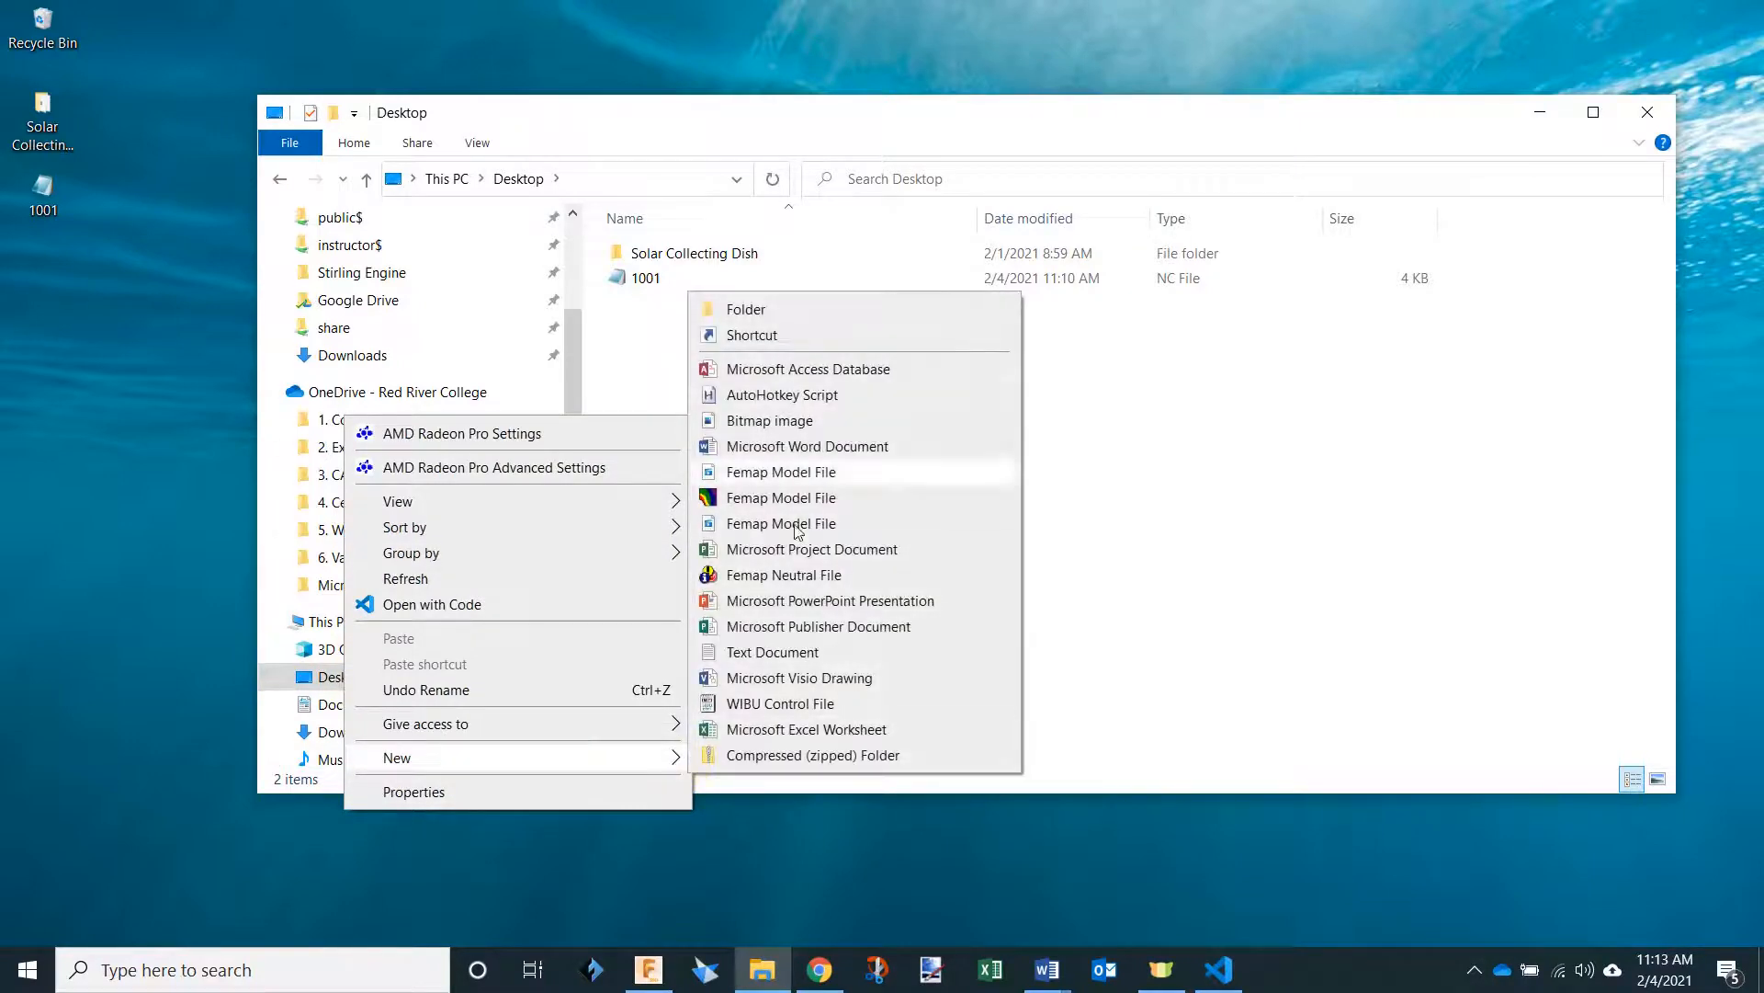
{"action": "left_click", "coordinate": [809, 313]}
{"action": "type", "text": "00"}
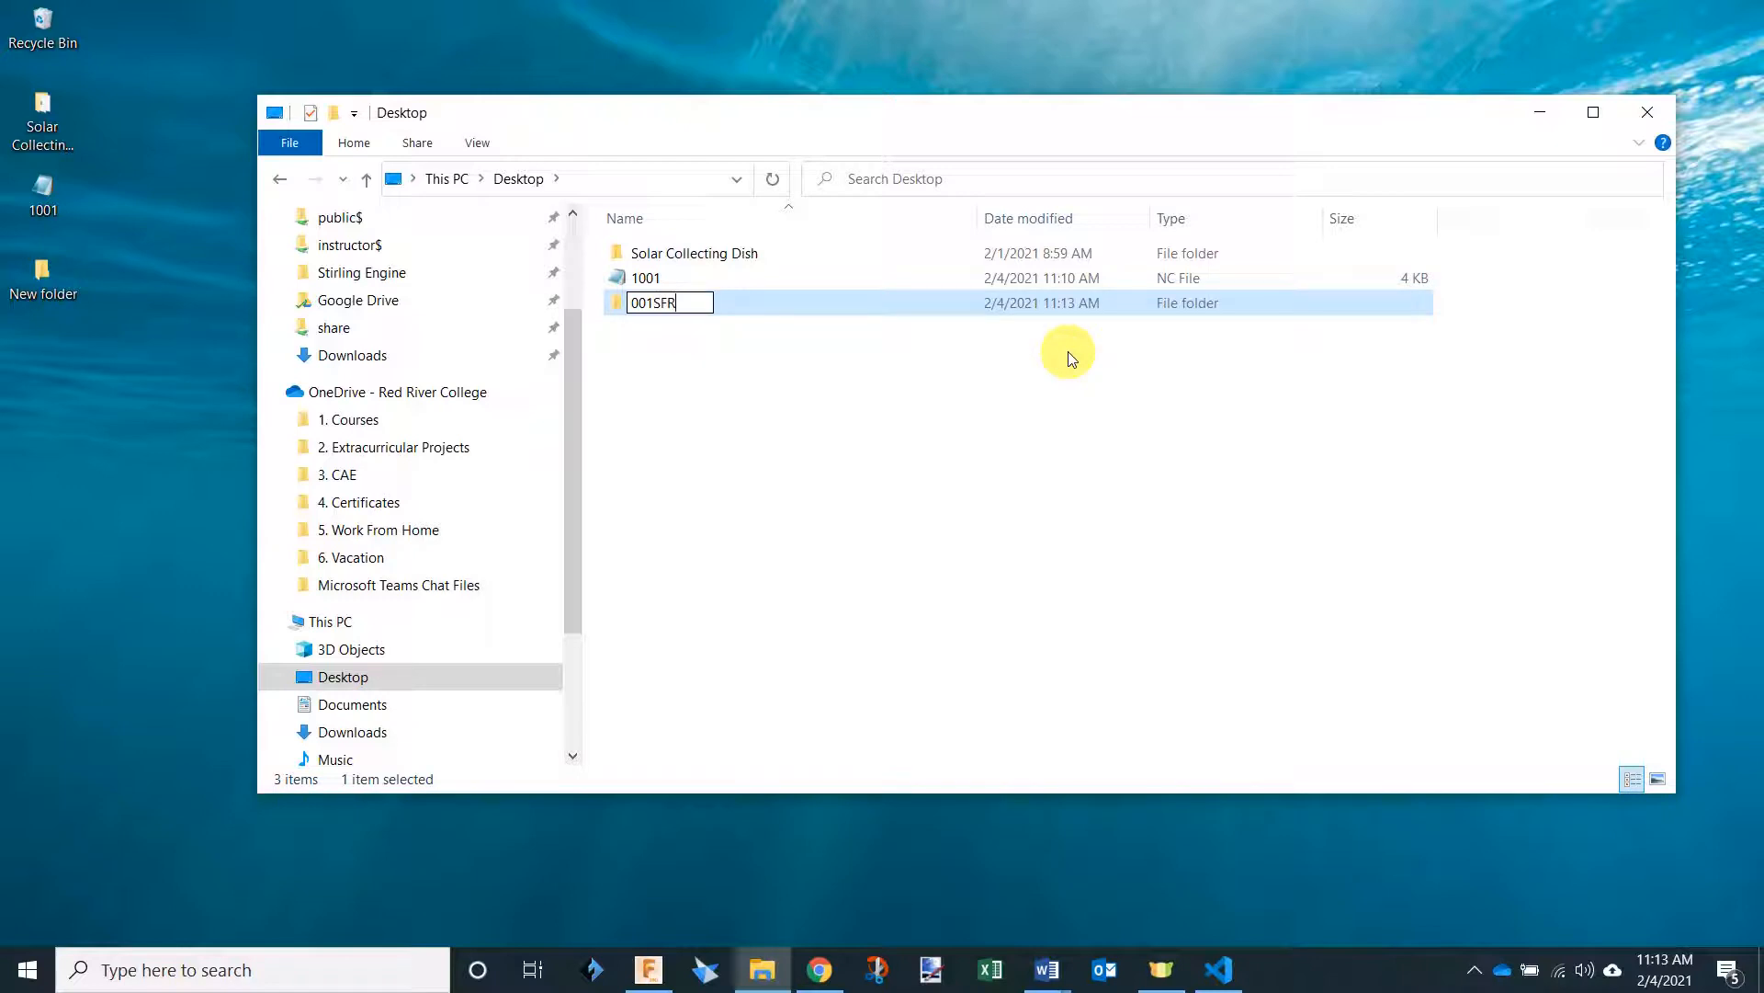
{"action": "type", "text": "1SFR"}
{"action": "key", "text": "Return"}
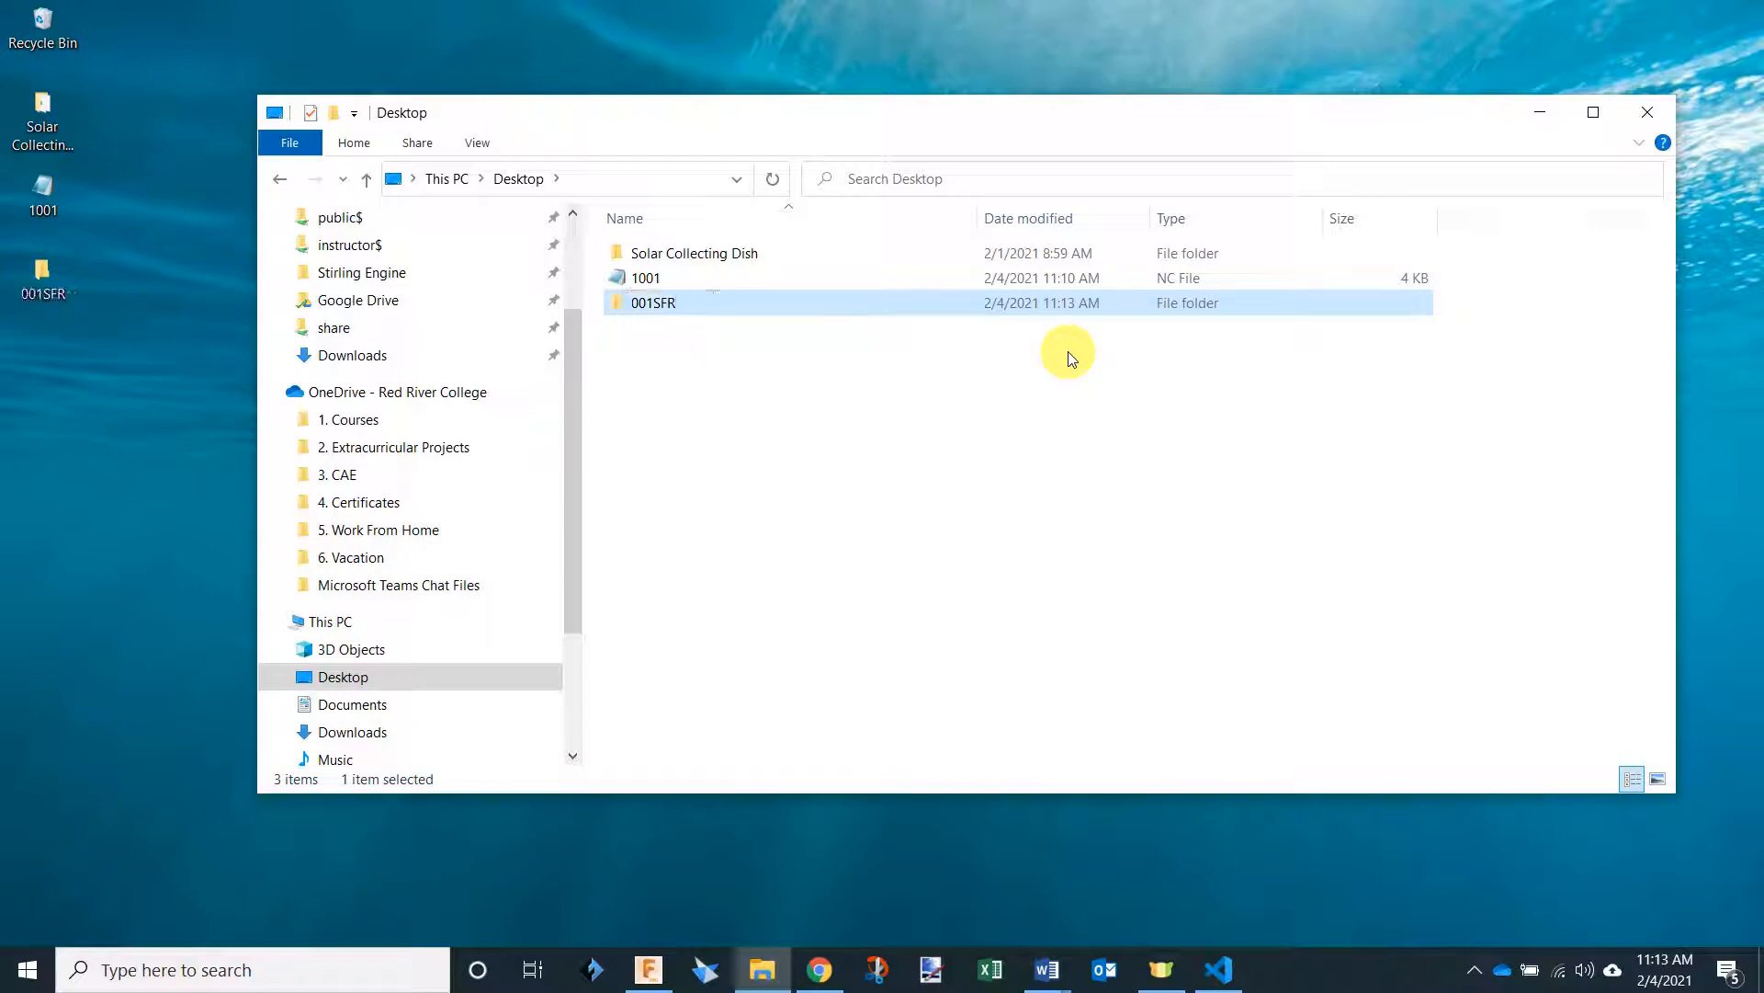
Move the 1001 NC file into the 001SFR folder and return to Fusion 360 after checking the folder's contents.
{"action": "mouse_move", "coordinate": [681, 274]}
{"action": "left_mouse_down"}
{"action": "mouse_move", "coordinate": [666, 281]}
{"action": "mouse_move", "coordinate": [683, 306]}
{"action": "left_mouse_up"}
{"action": "double_click", "coordinate": [662, 277]}
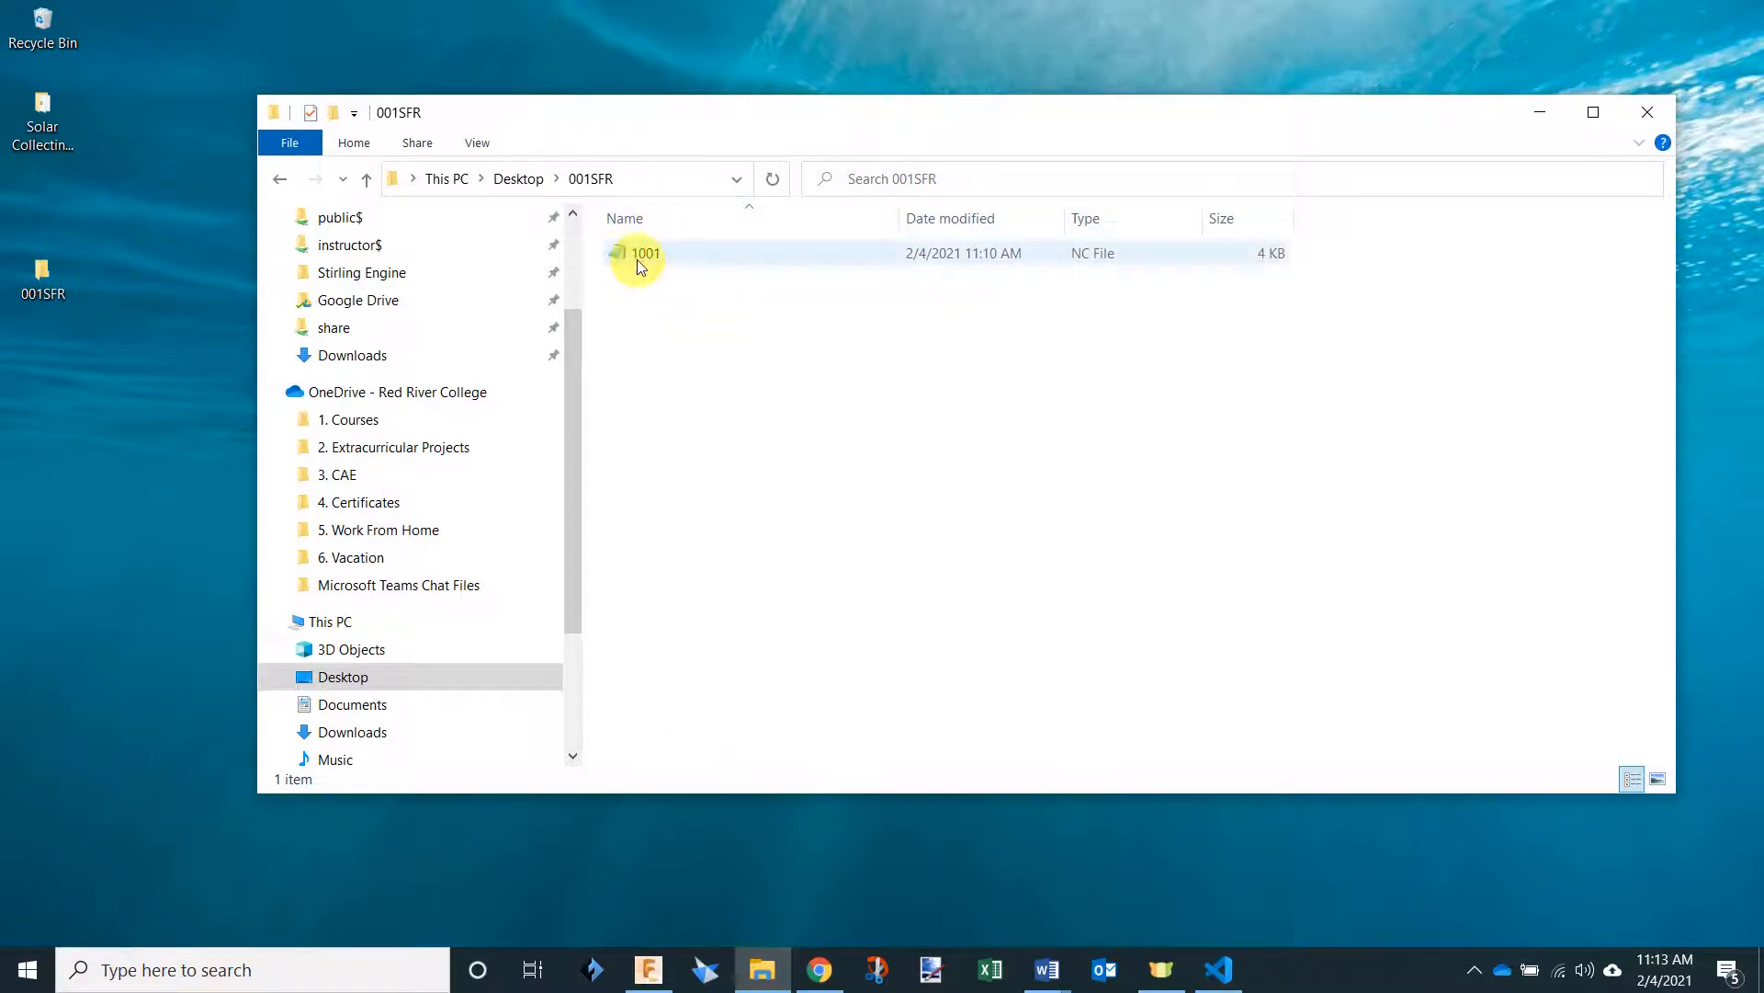
{"action": "left_click", "coordinate": [282, 185]}
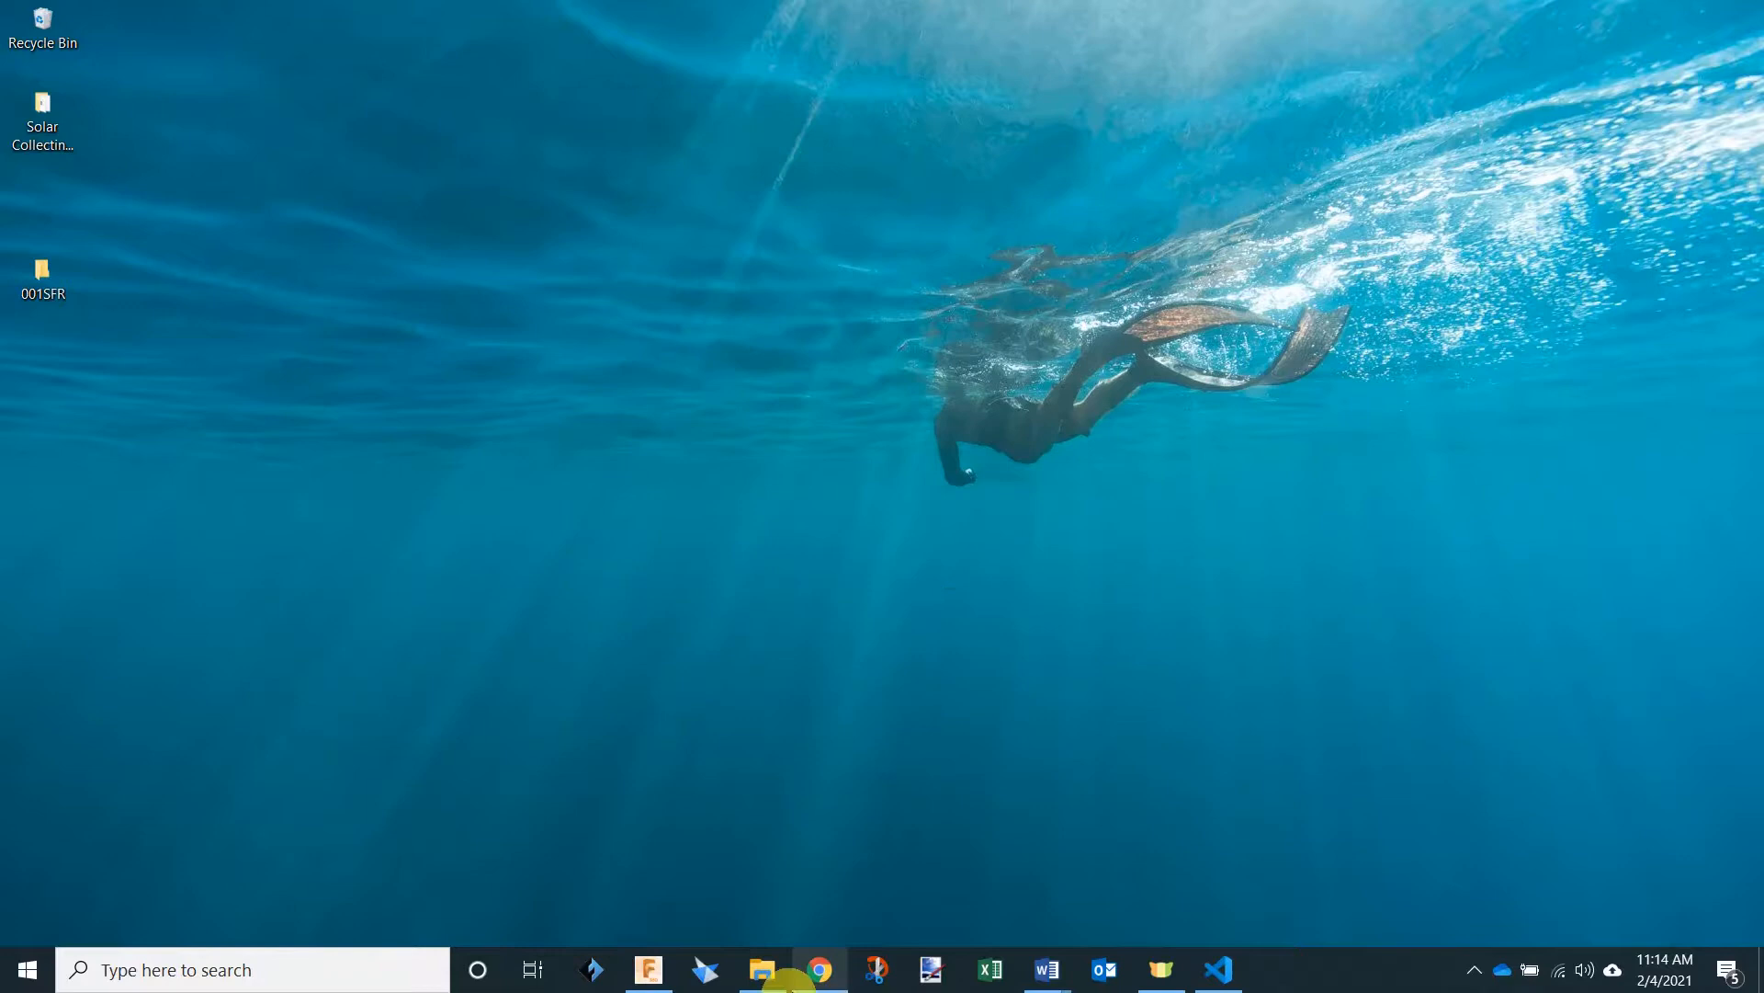
{"action": "left_click", "coordinate": [648, 970]}
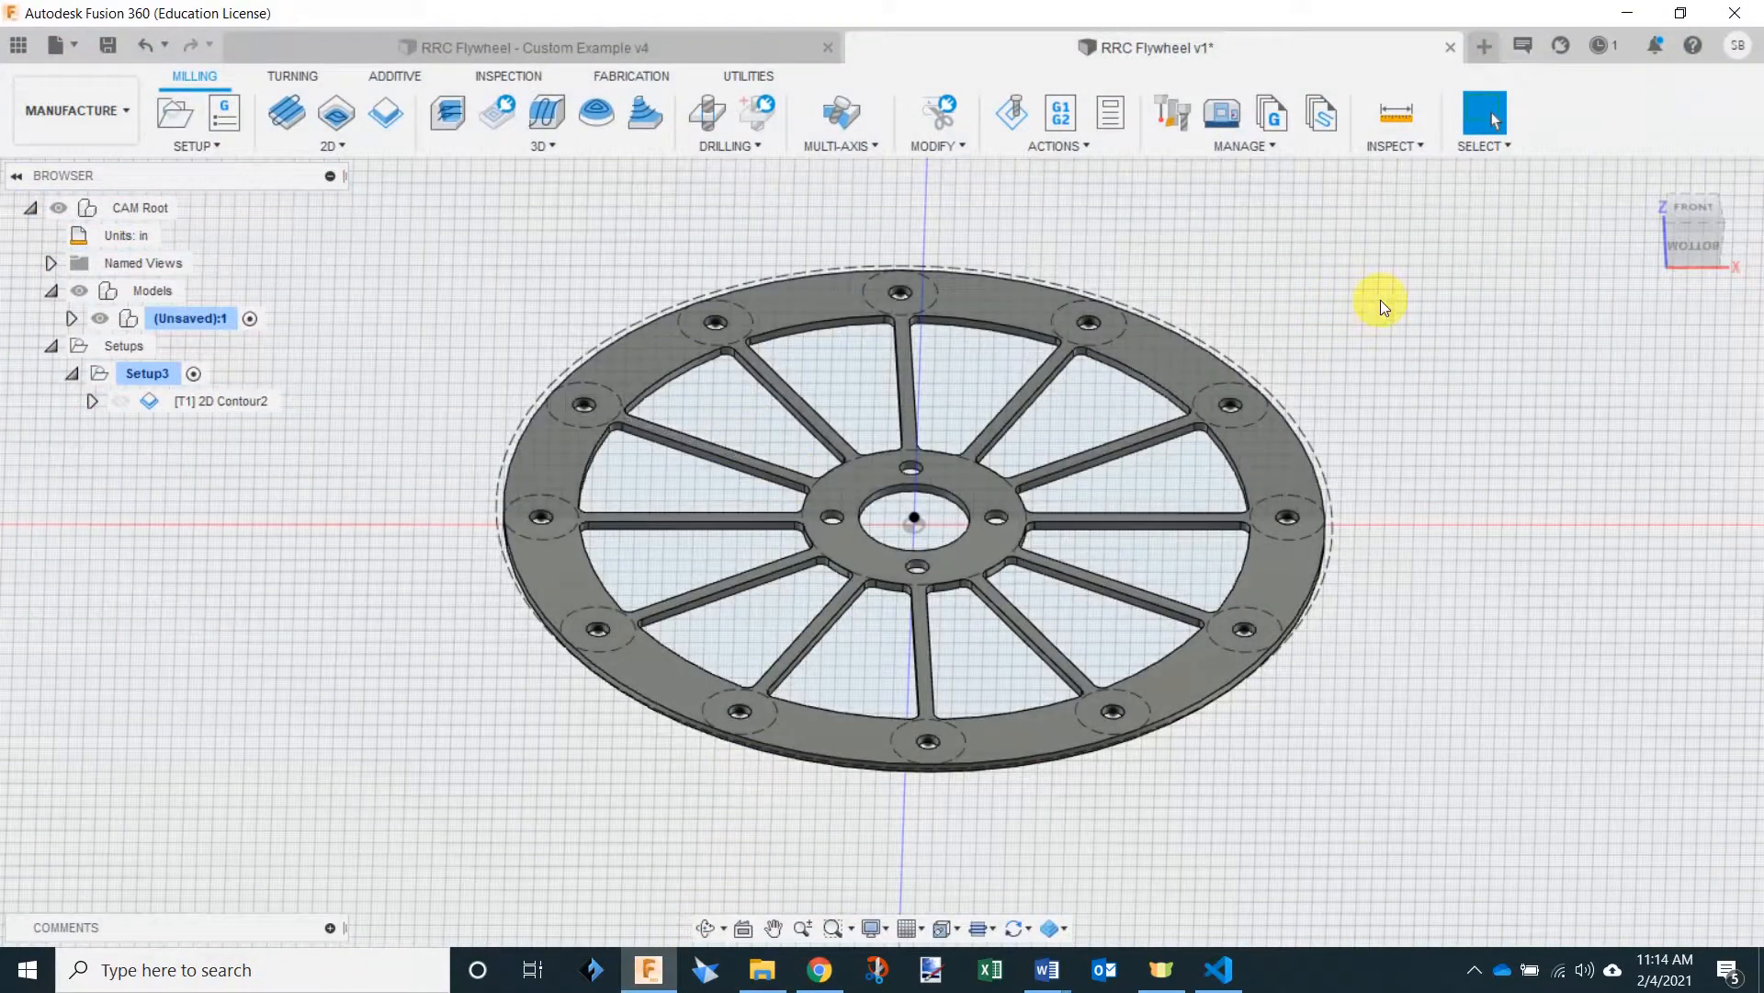